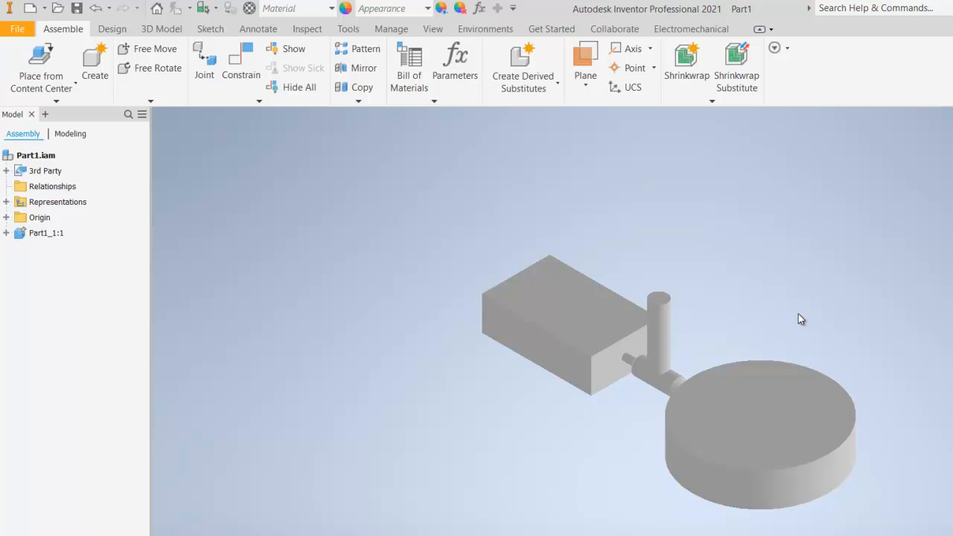
scroll(799, 314, up, 4)
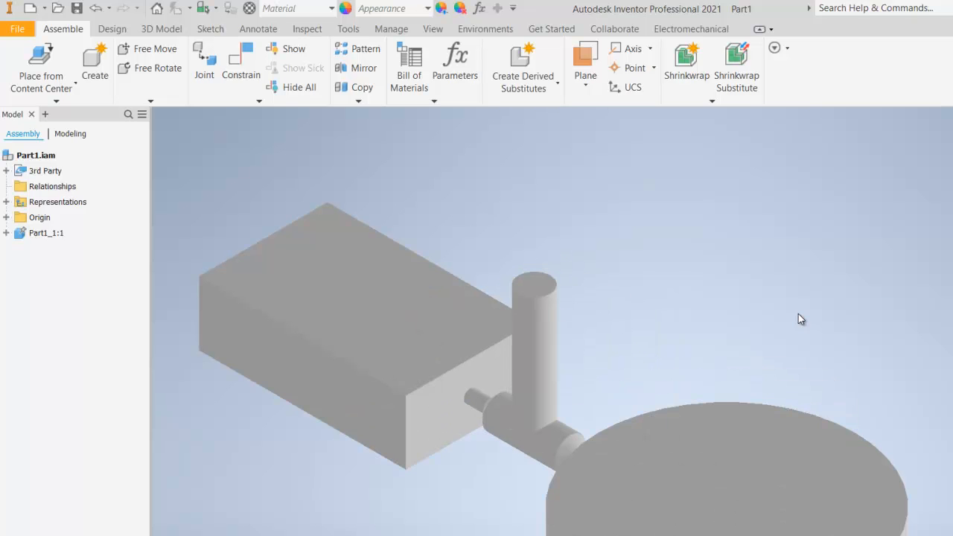
scroll(798, 313, down, 3)
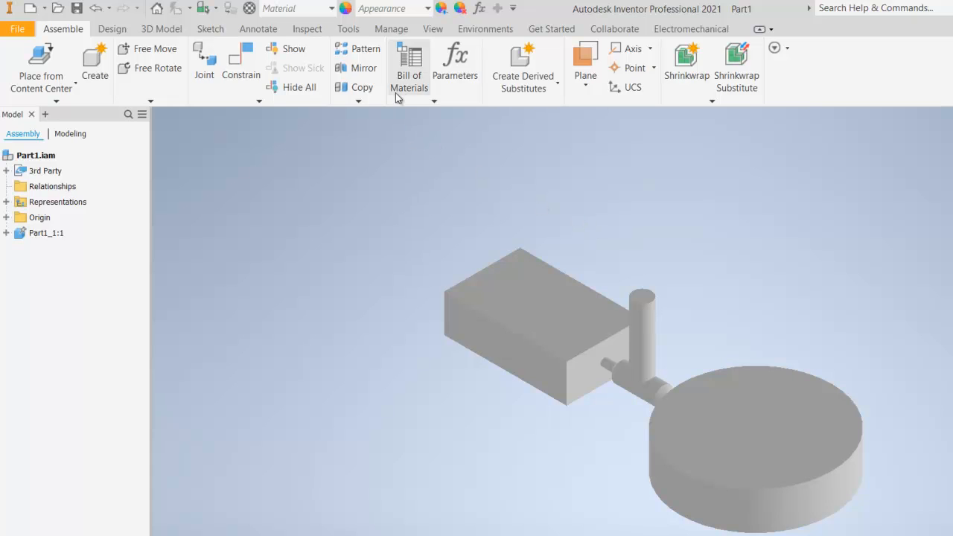
click(262, 31)
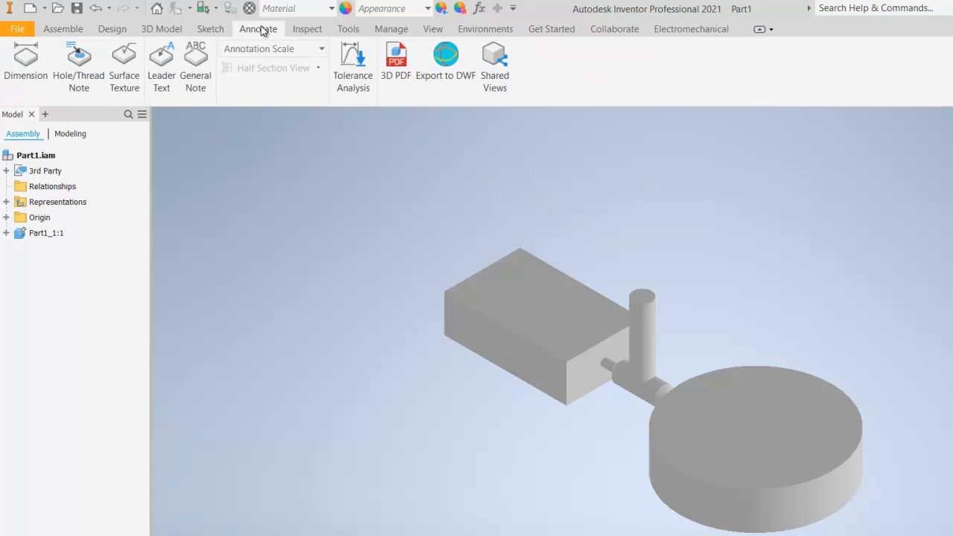
click(38, 87)
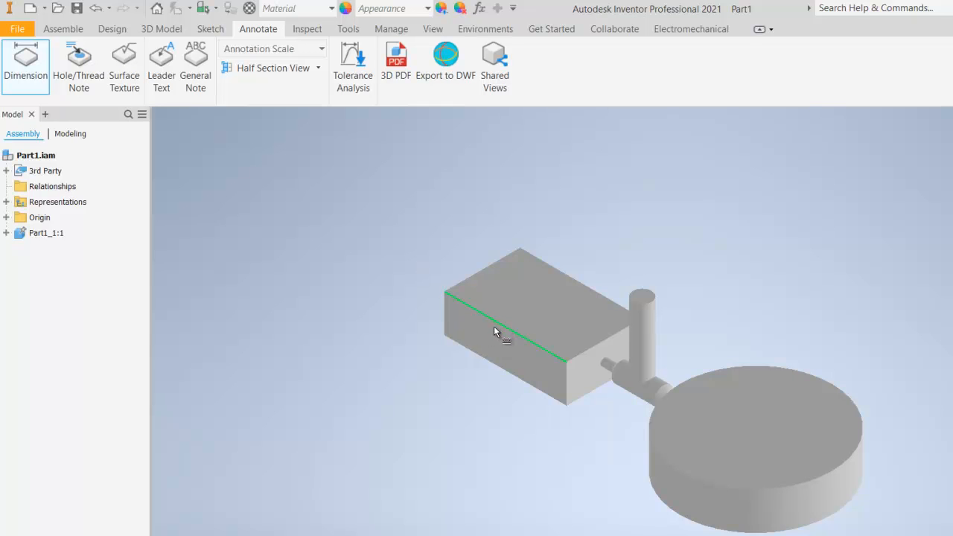
click(495, 327)
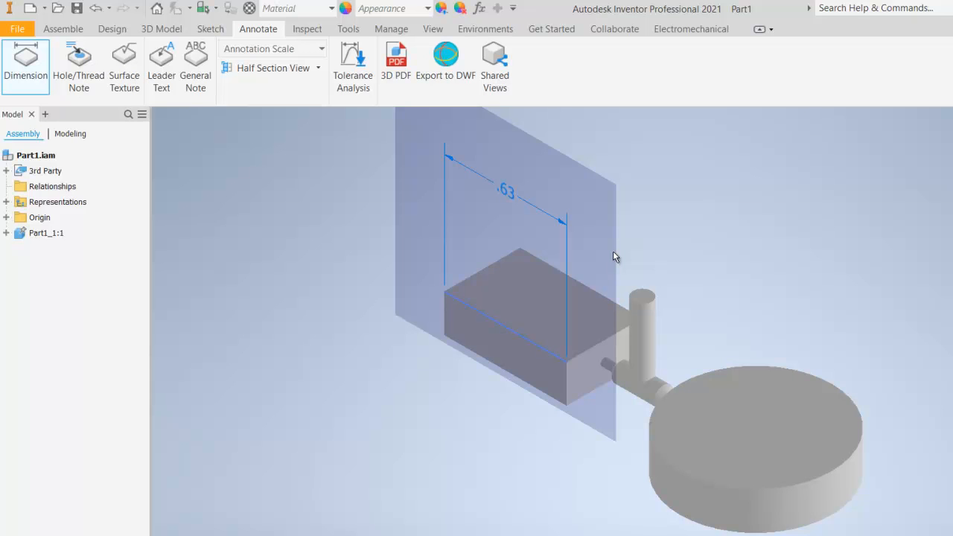
key(Escape)
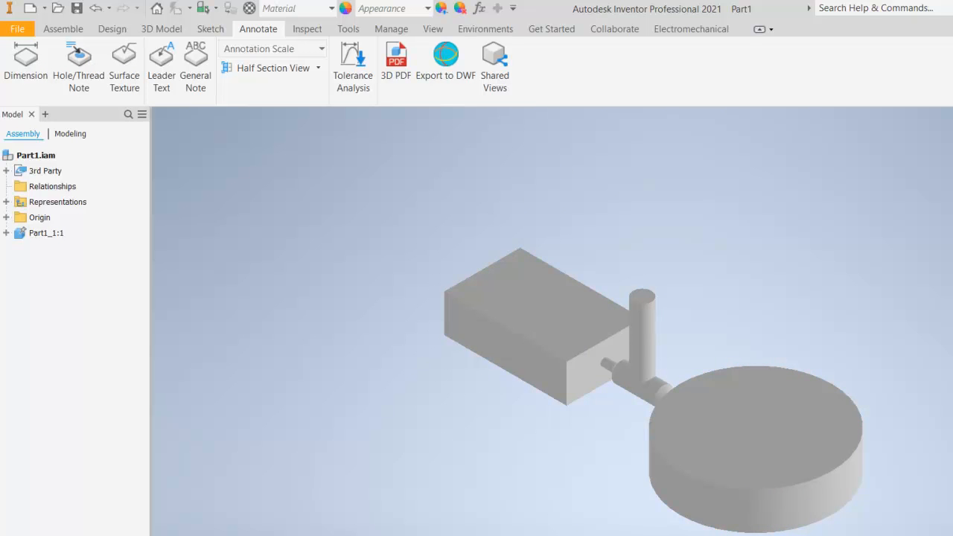
Examine the molded model's block, connecting runner, upright cylinder and round disc from different angles
shift+middle_drag(708, 355, 631, 429)
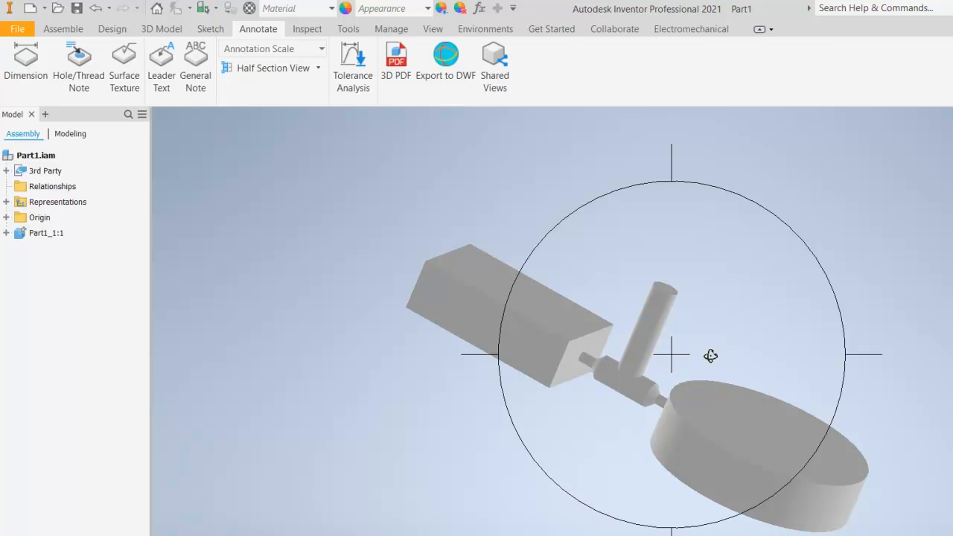
right_click(679, 352)
click(740, 351)
click(640, 362)
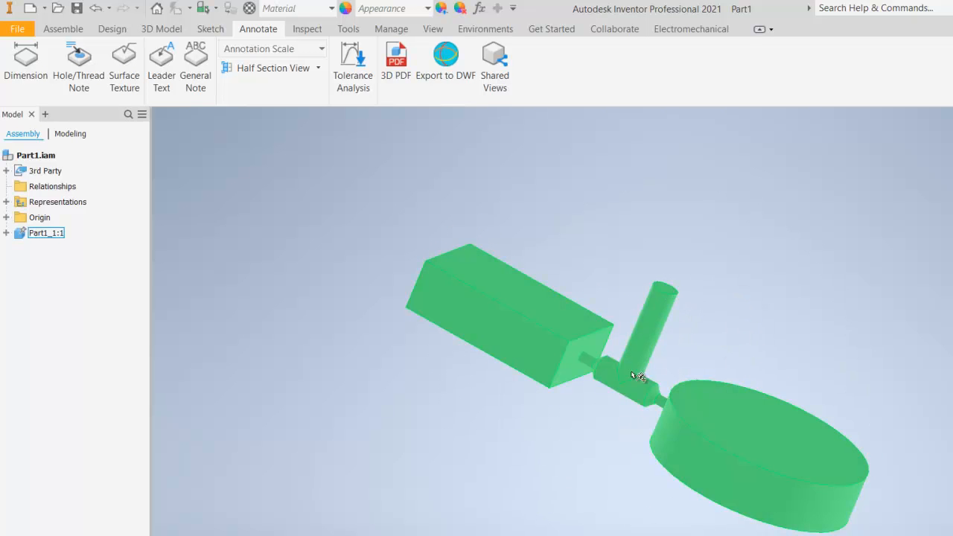
click(677, 280)
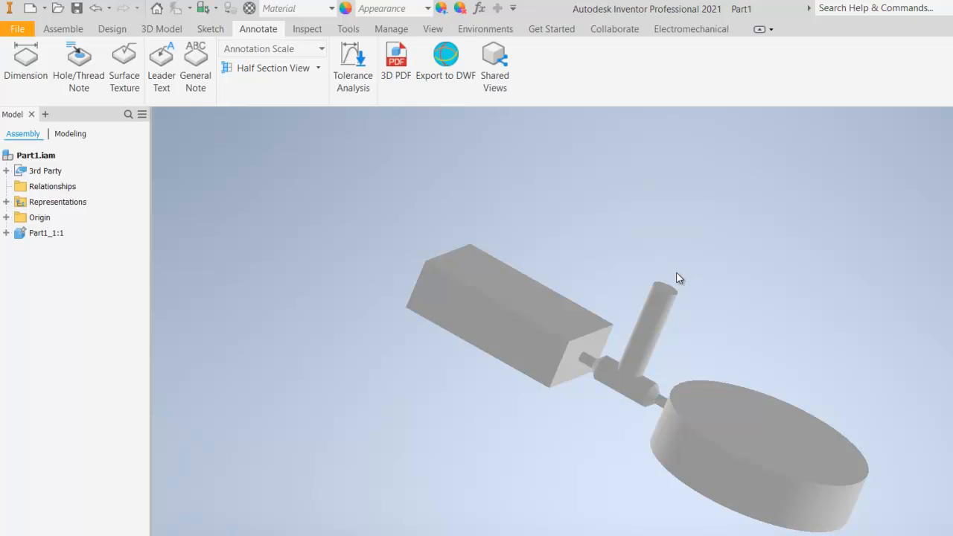
click(667, 297)
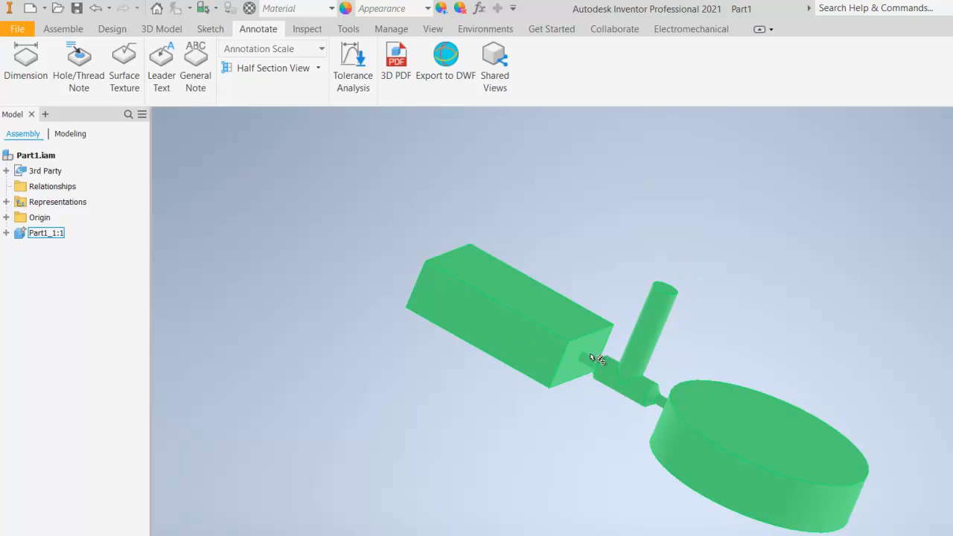
key(Escape)
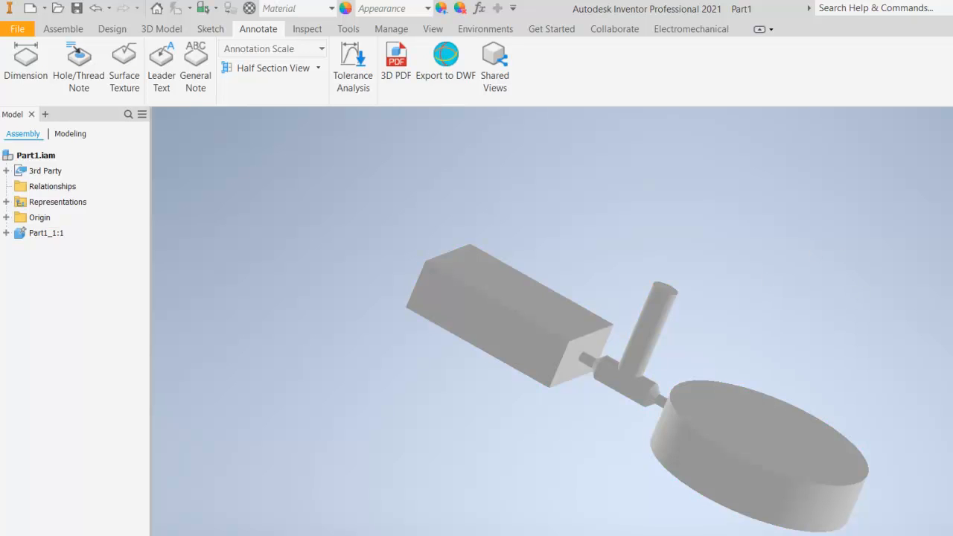
shift+middle_drag(787, 379, 747, 327)
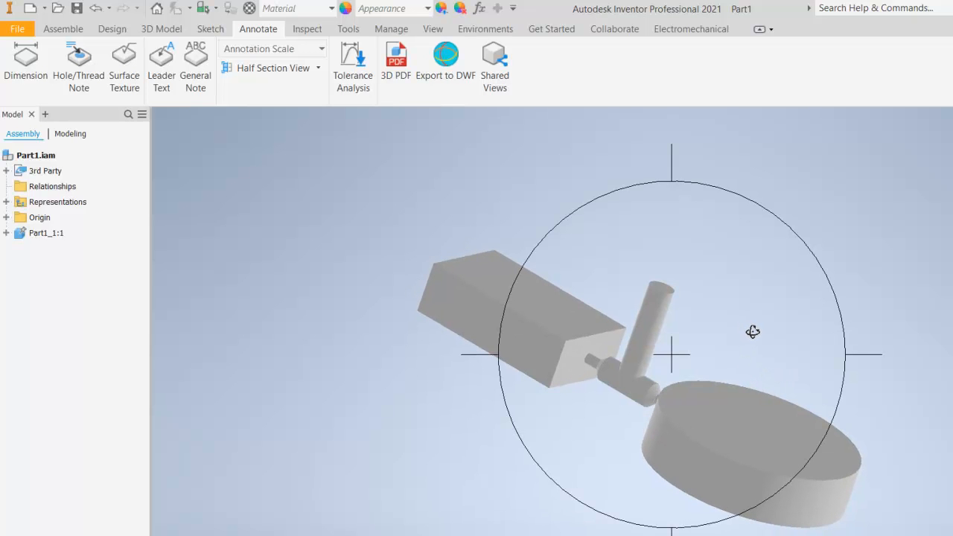
right_click(753, 332)
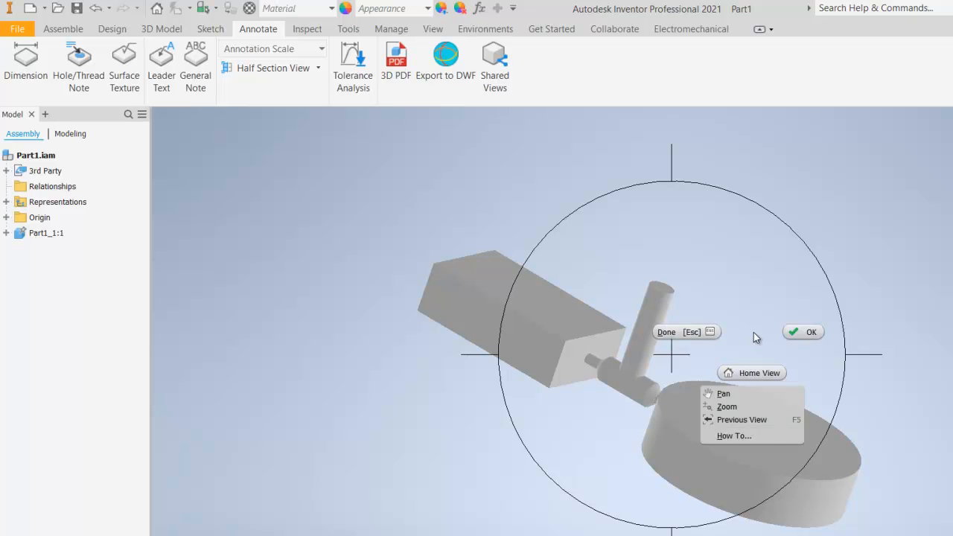
click(803, 334)
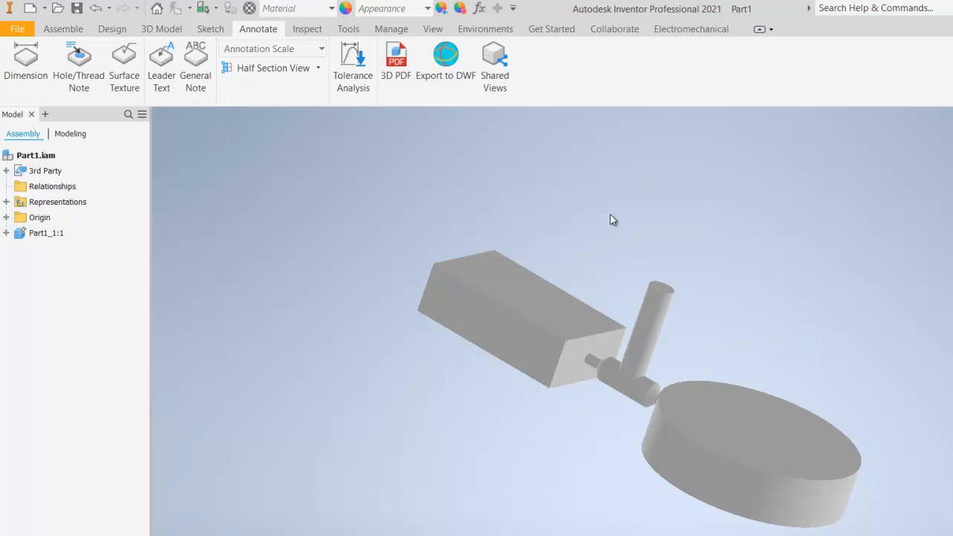
click(655, 321)
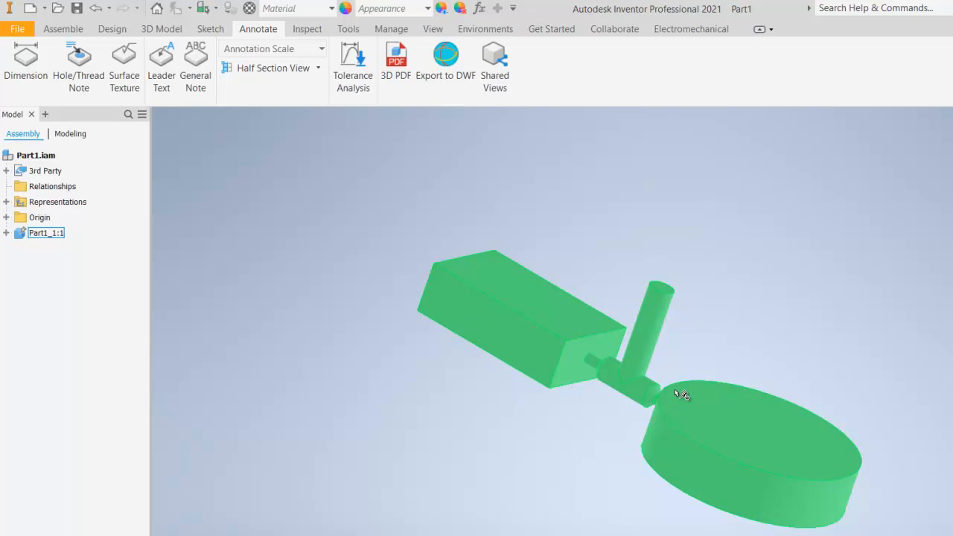
click(477, 390)
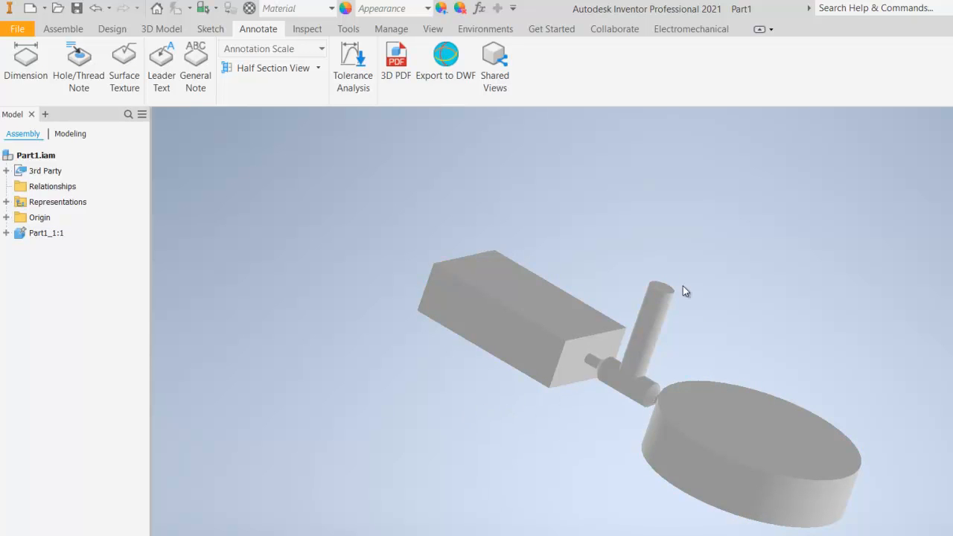
click(442, 263)
click(757, 315)
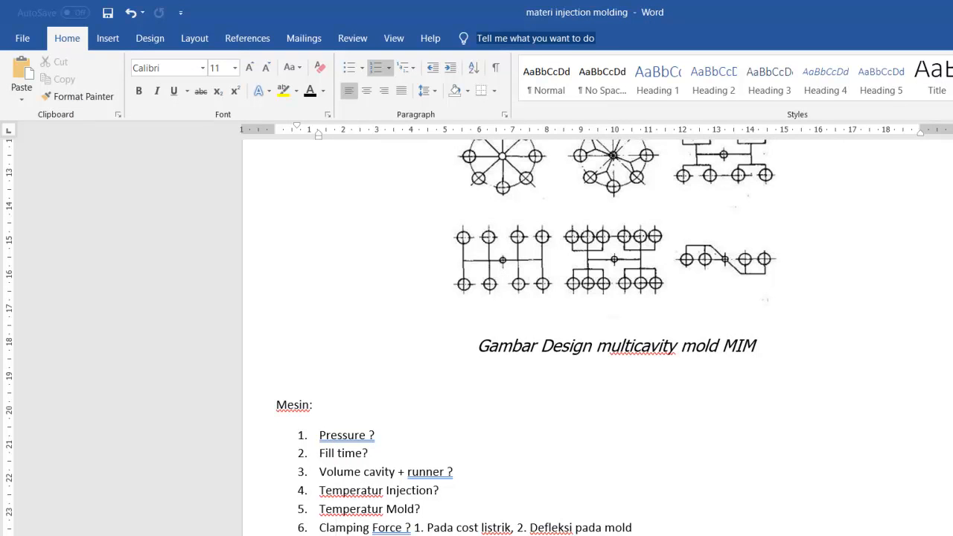
Switch to the "materi injection molding" document in Word and find the section "Molding defects often caused by process problems"
drag(351, 528, 530, 527)
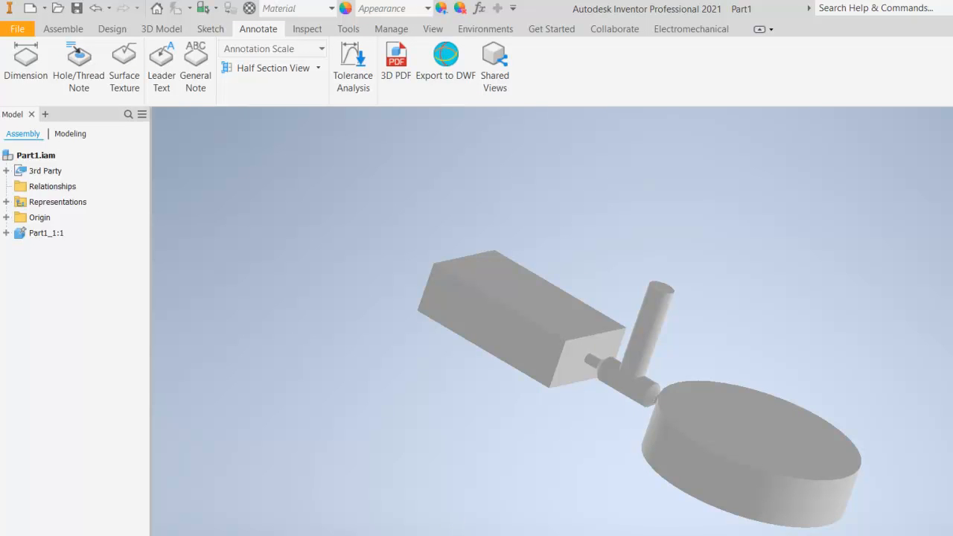
key(F6)
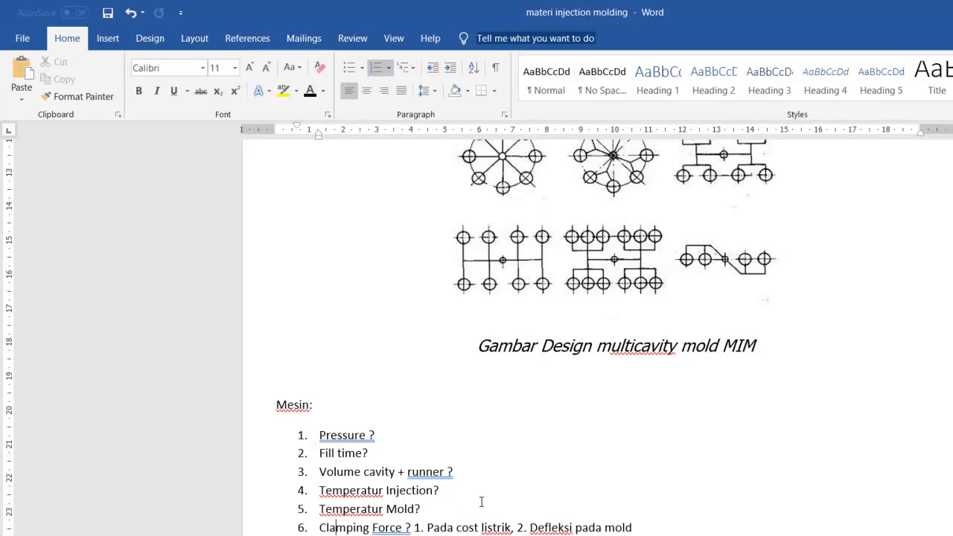
scroll(481, 502, down, 7)
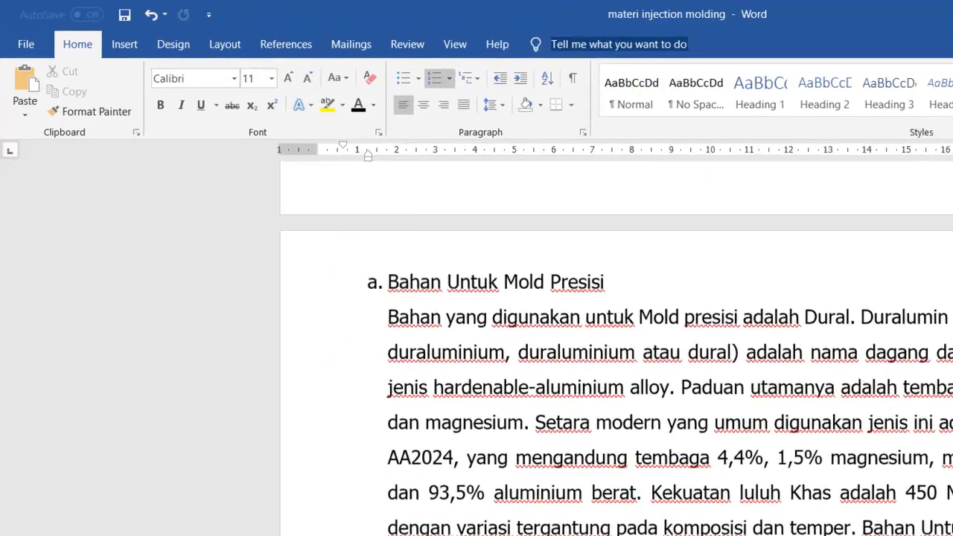
scroll(596, 372, down, 10)
scroll(622, 350, down, 20)
scroll(642, 303, down, 2)
scroll(622, 350, up, 5)
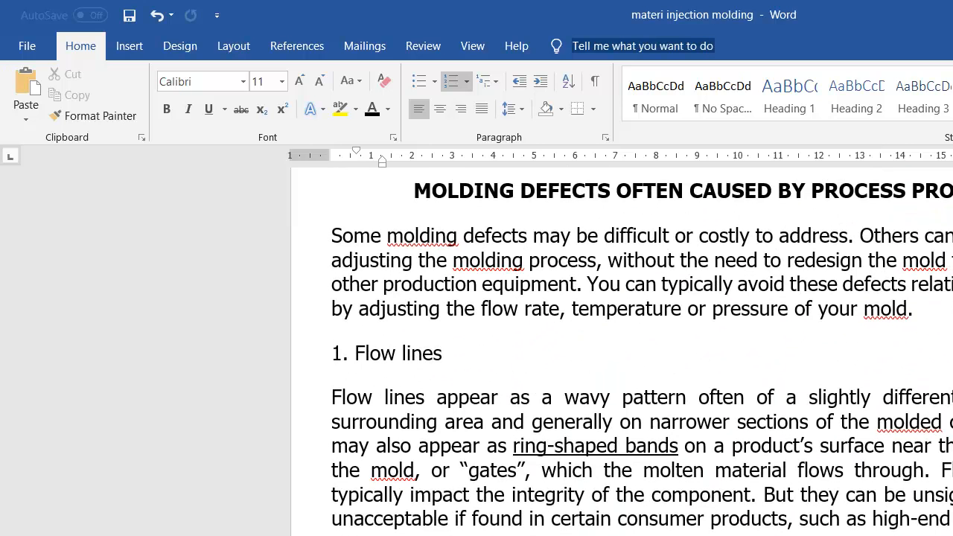
scroll(642, 357, up, 2)
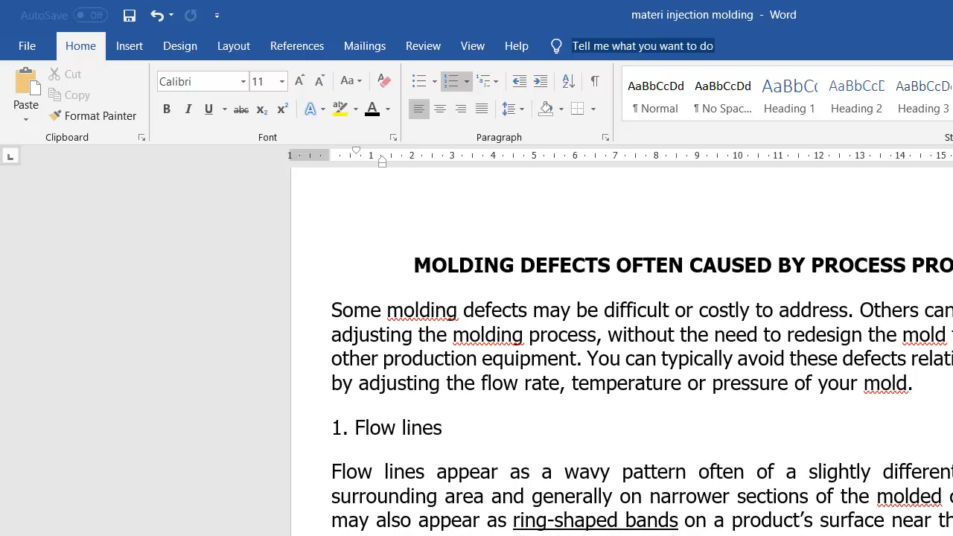
scroll(642, 395, up, 1)
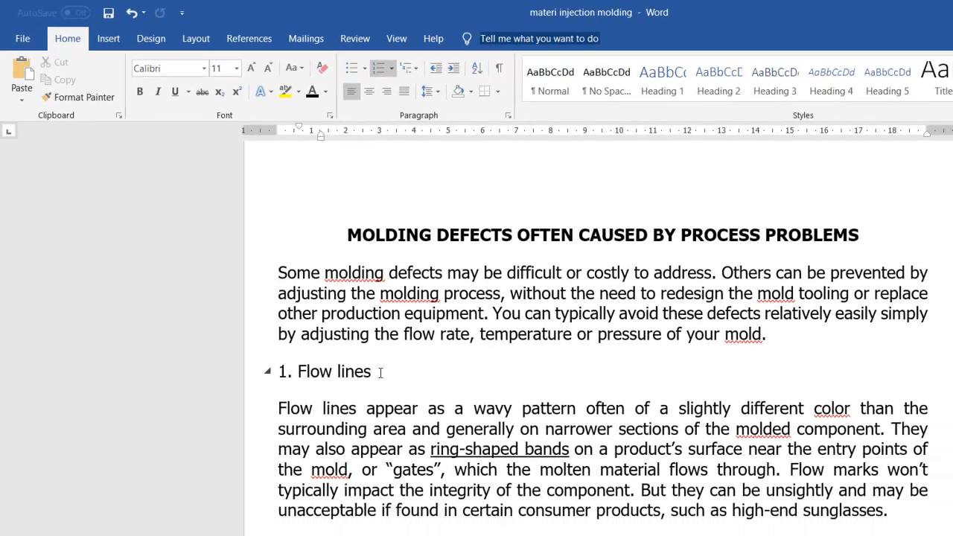
Read the "Flow lines" section, including its causes, example photo and list of common remedies
scroll(437, 370, down, 2)
scroll(377, 370, up, 1)
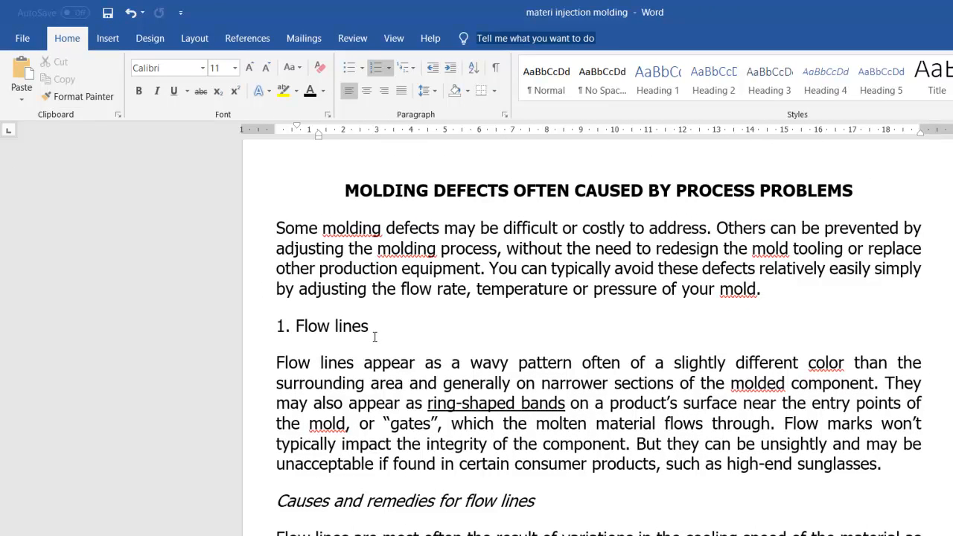
mouse_move(376, 328)
scroll(384, 325, down, 1)
scroll(377, 319, down, 8)
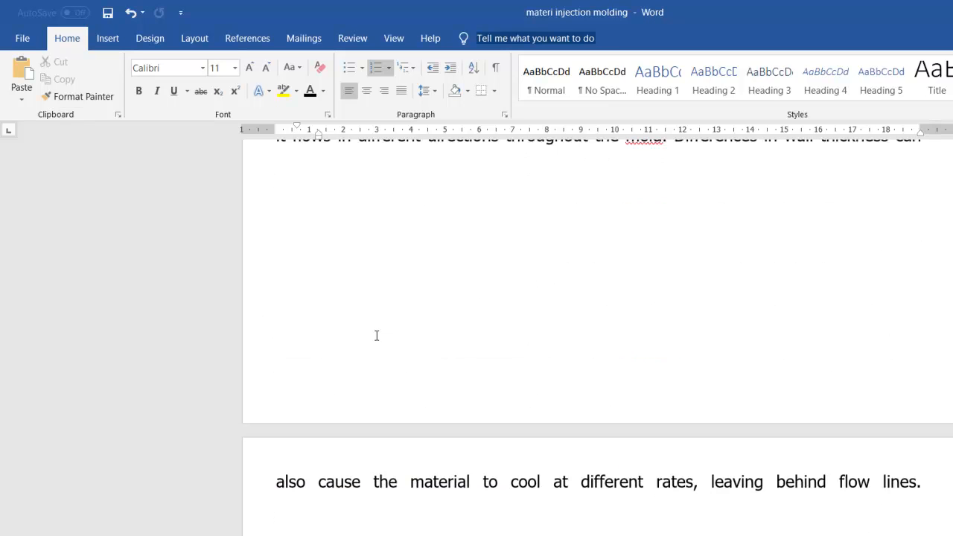
scroll(376, 335, down, 6)
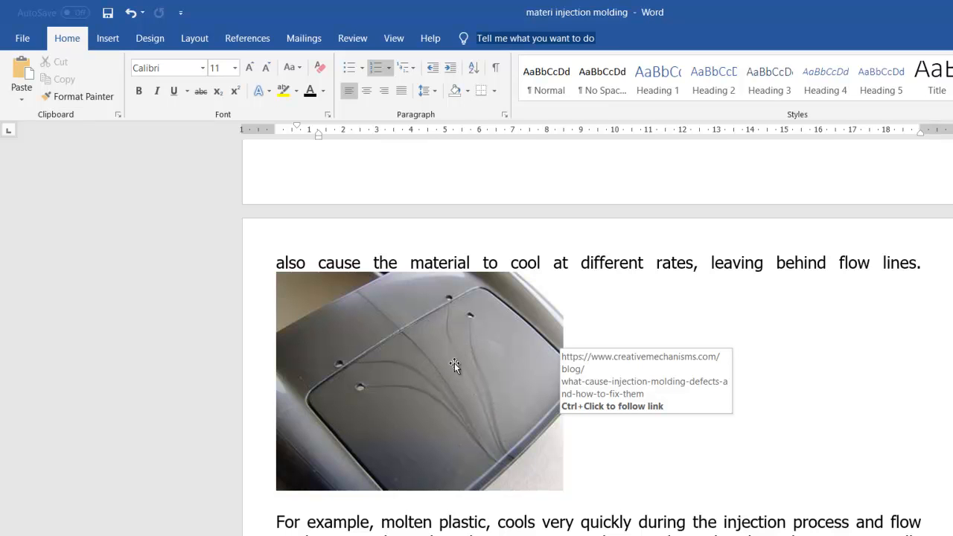
scroll(445, 431, up, 5)
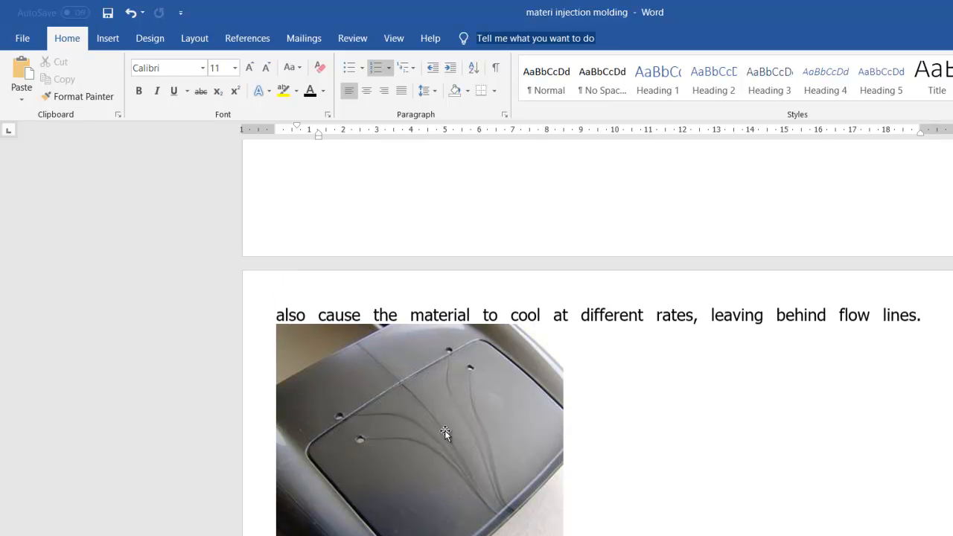
scroll(446, 431, up, 3)
scroll(446, 431, down, 7)
scroll(445, 436, down, 3)
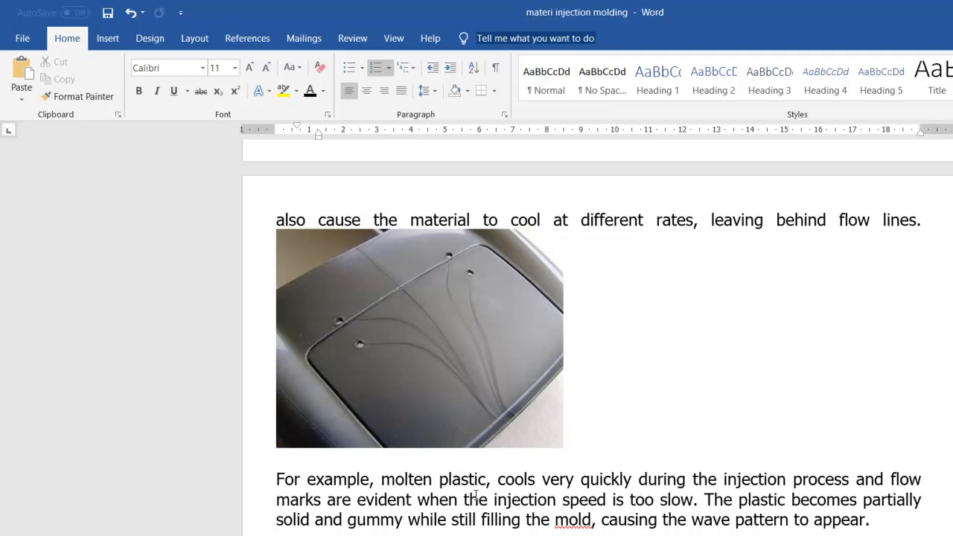
scroll(475, 496, down, 3)
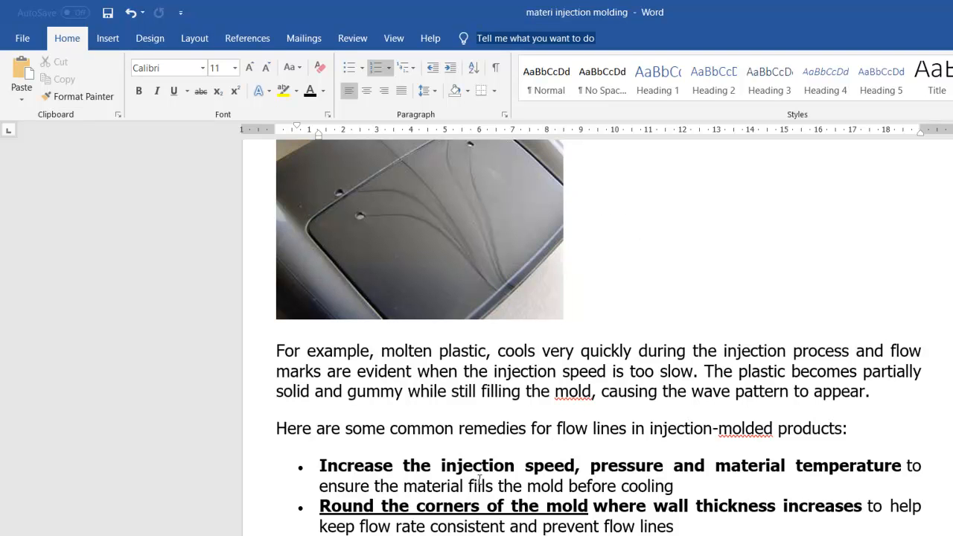
scroll(481, 483, down, 1)
scroll(481, 484, down, 2)
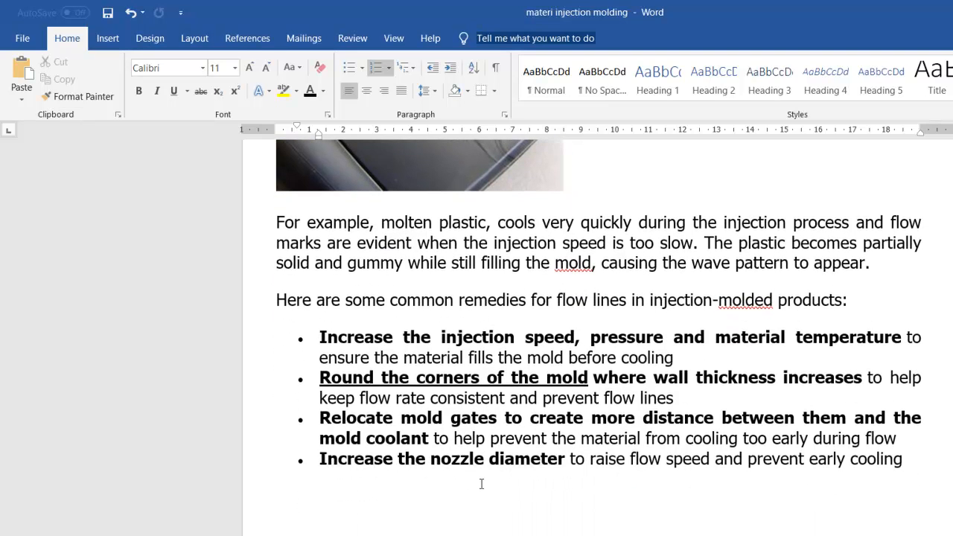
Find section 2, "Burn marks", and examine its description and the photo of the discolored part
scroll(483, 486, down, 10)
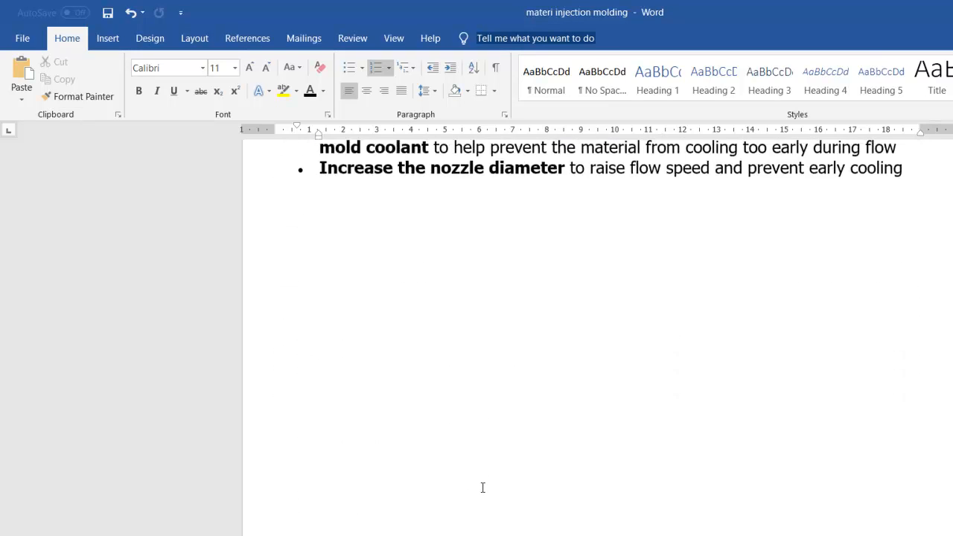
scroll(483, 487, down, 6)
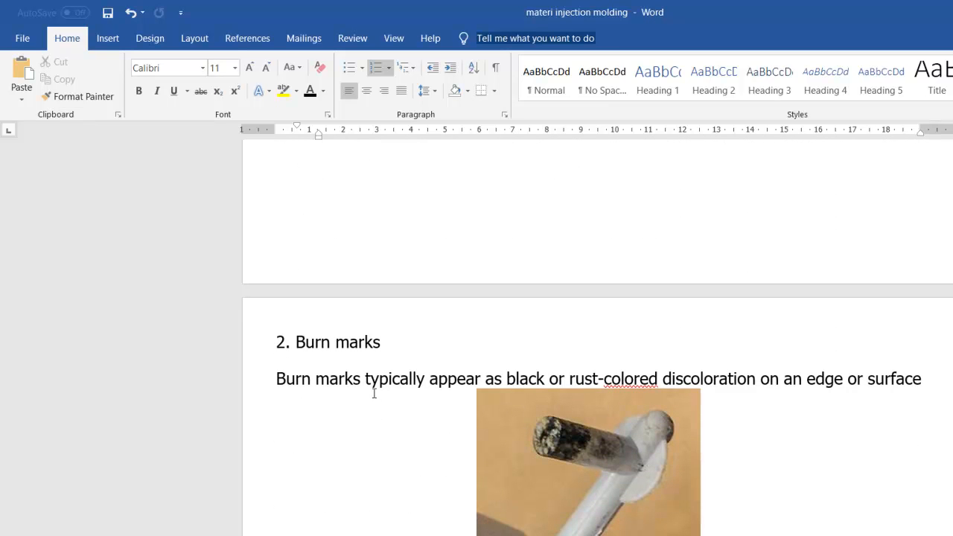
scroll(369, 386, down, 1)
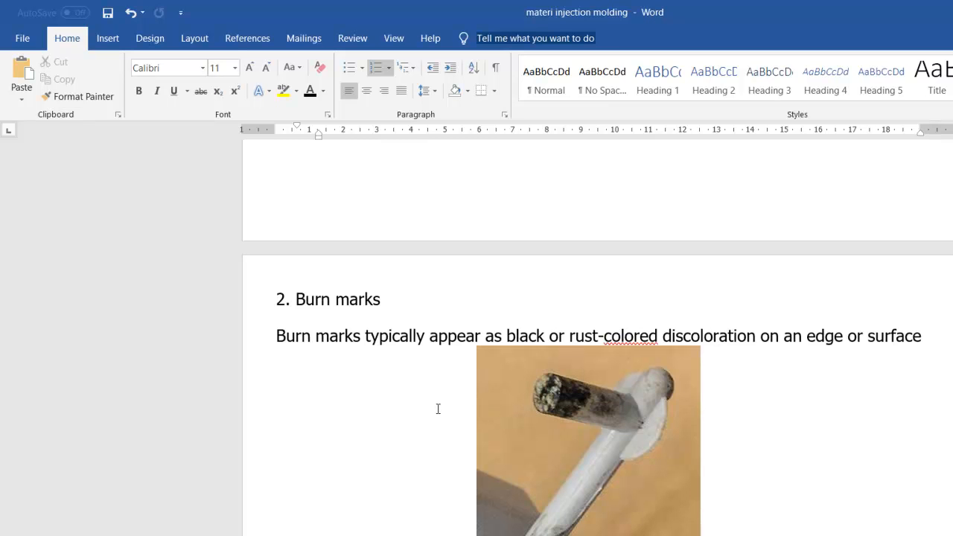
scroll(438, 409, down, 2)
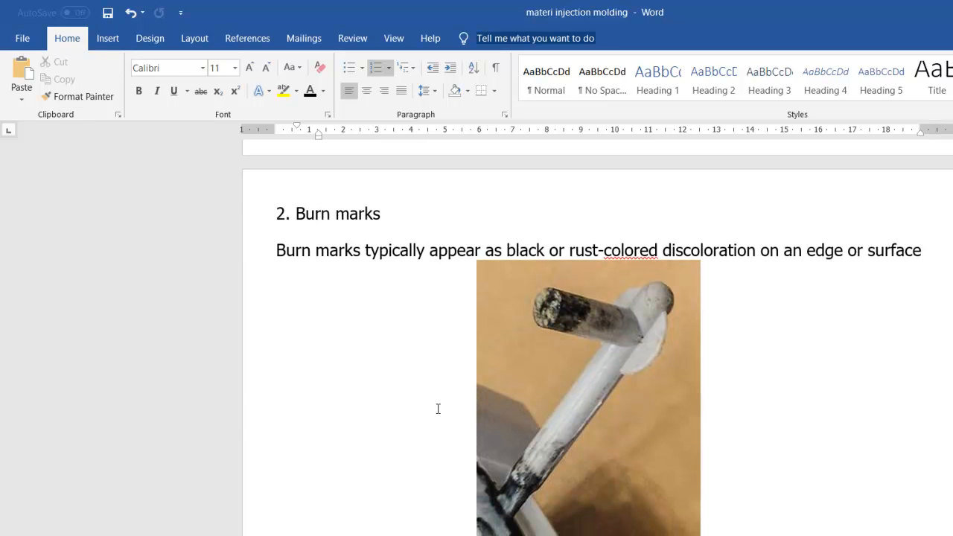
scroll(438, 409, down, 1)
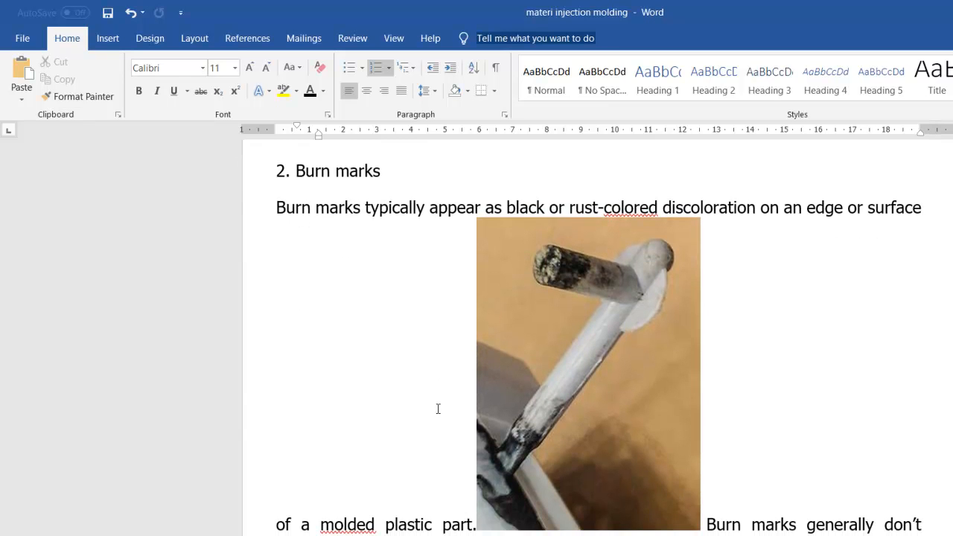
scroll(438, 409, down, 2)
scroll(450, 521, down, 1)
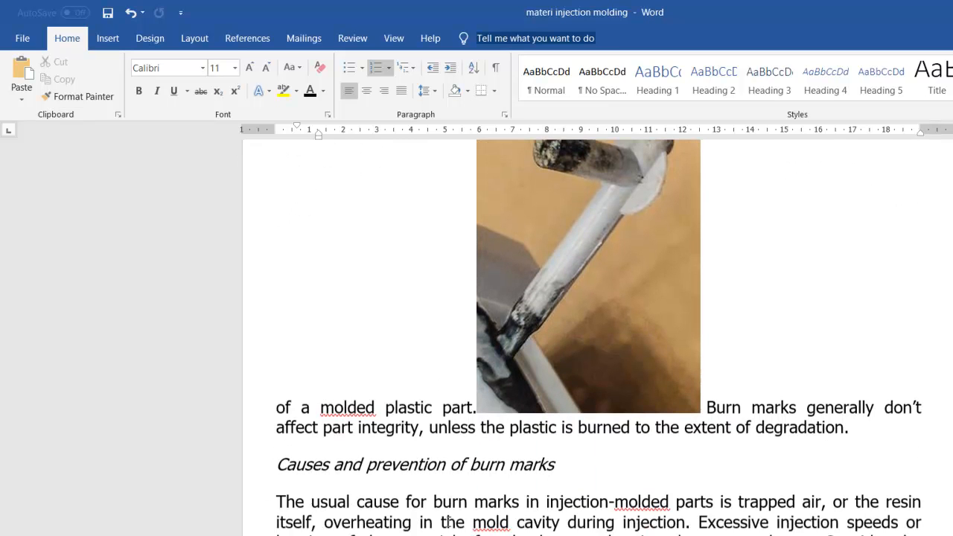
Read "Causes and prevention of burn marks" with its list of preventative measures, comparing it with the example photo
scroll(463, 512, down, 2)
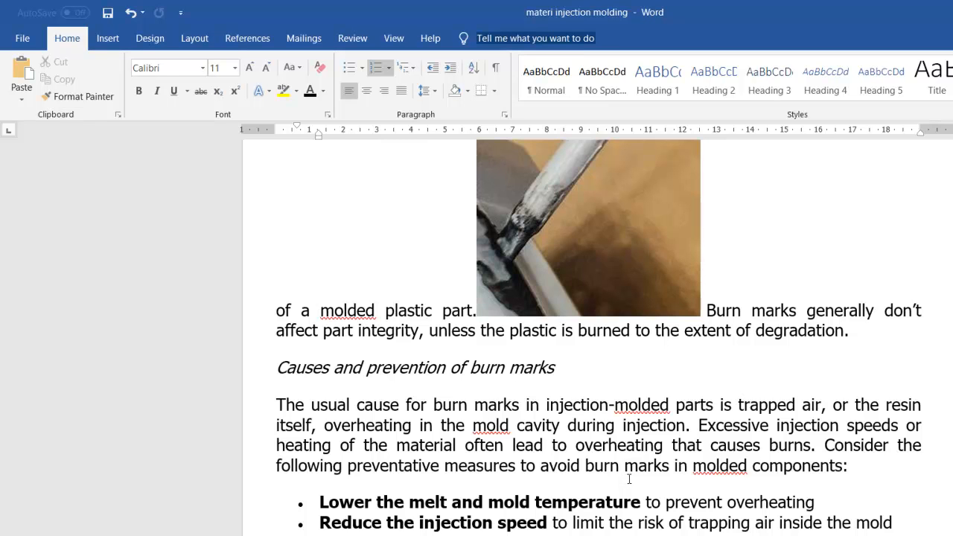
scroll(627, 479, up, 3)
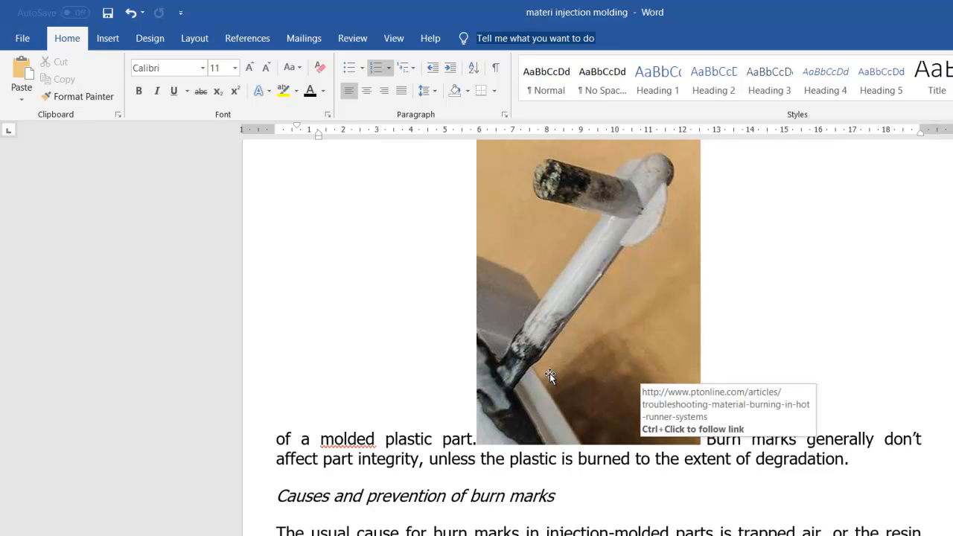
scroll(547, 424, down, 5)
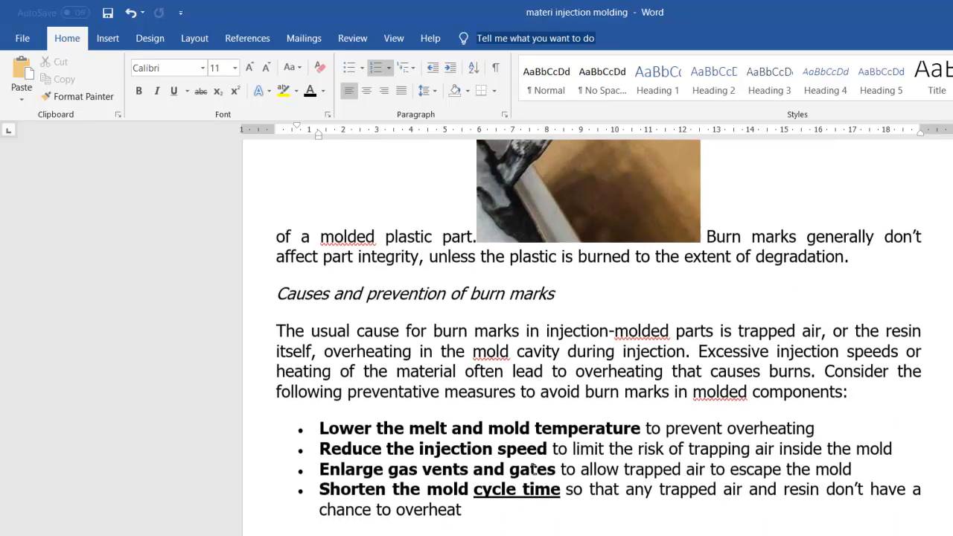
scroll(533, 469, down, 2)
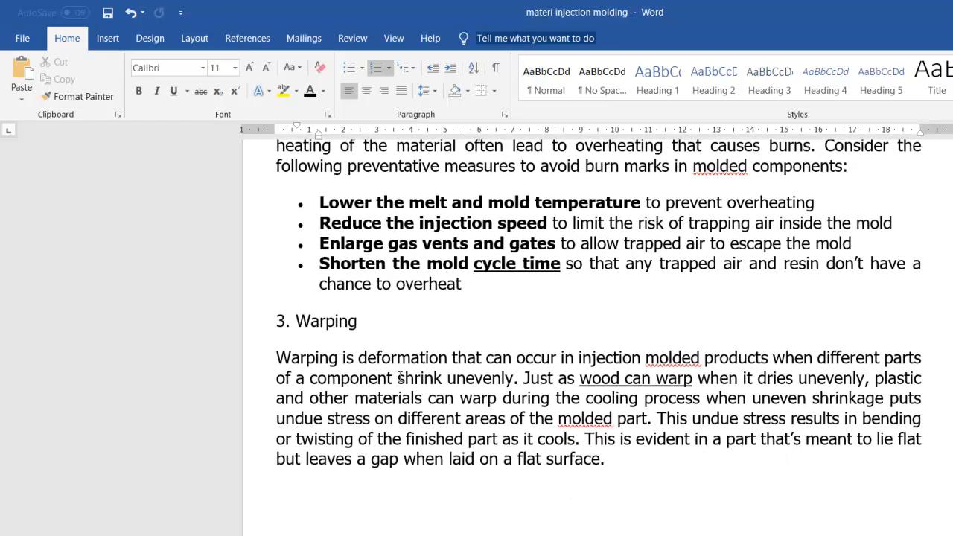
scroll(398, 376, up, 1)
scroll(395, 376, up, 3)
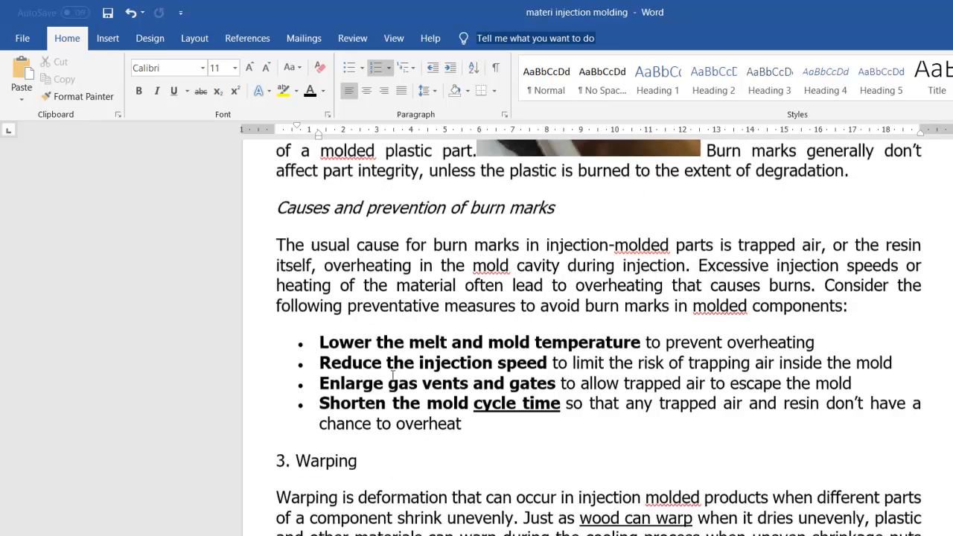
scroll(391, 374, up, 2)
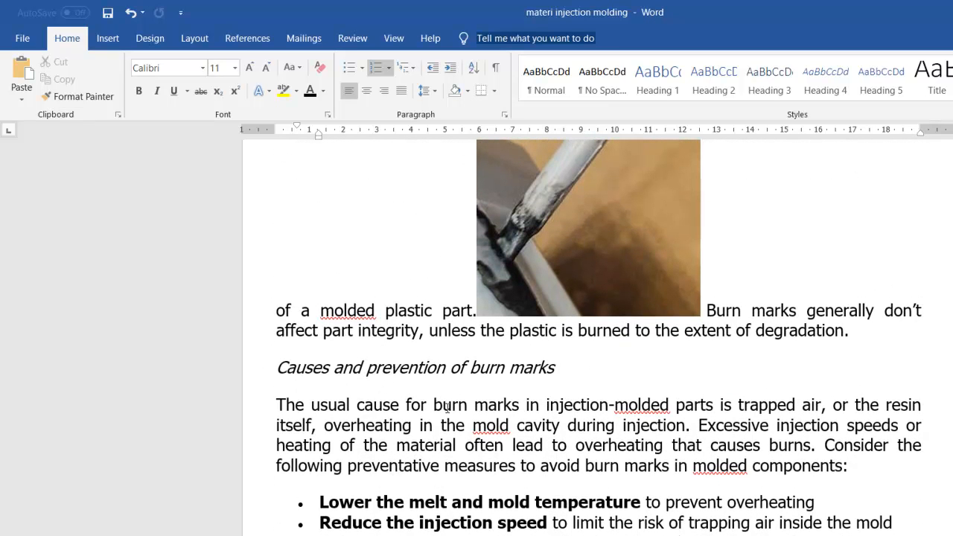
scroll(448, 408, down, 2)
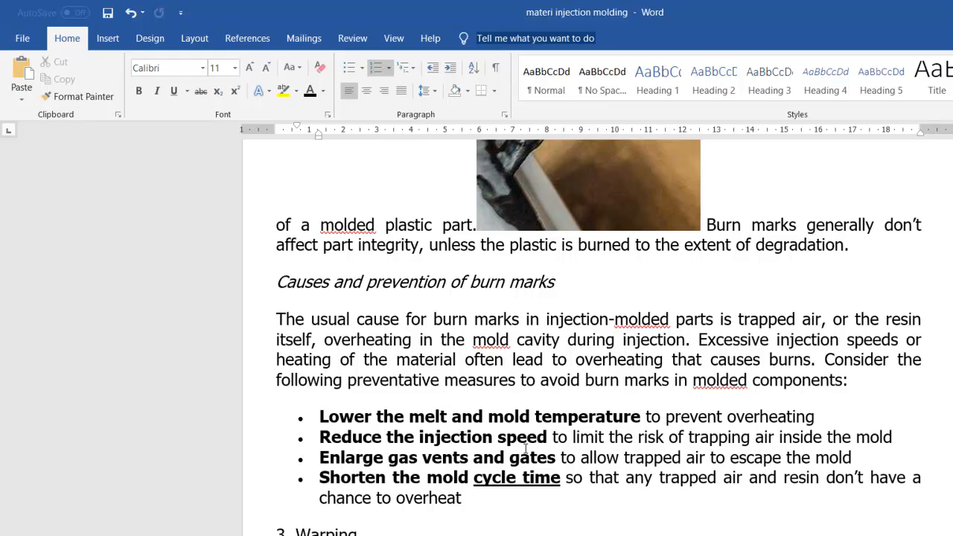
Read the definition in section 3, "Warping", and examine the "Excessive Space" example photo under its causes heading
scroll(526, 448, down, 4)
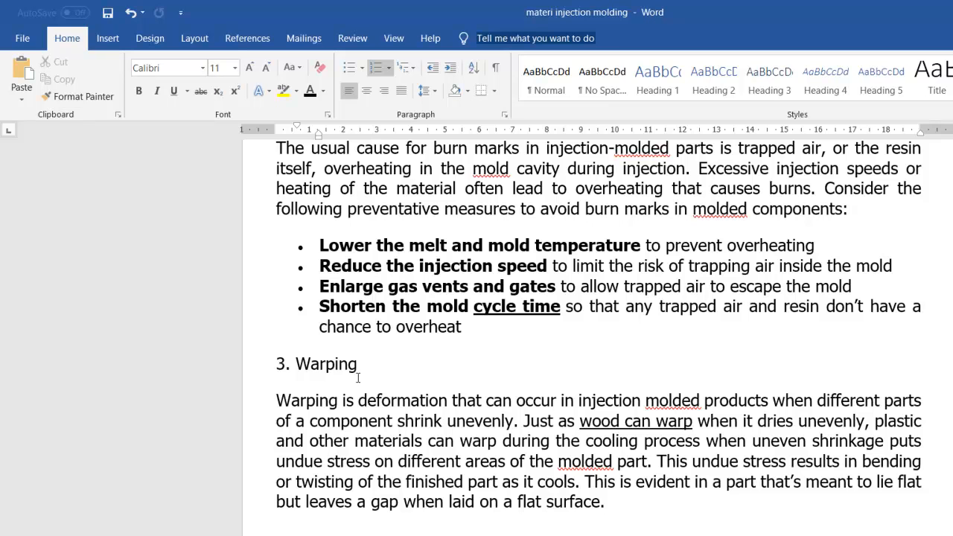
scroll(357, 377, down, 8)
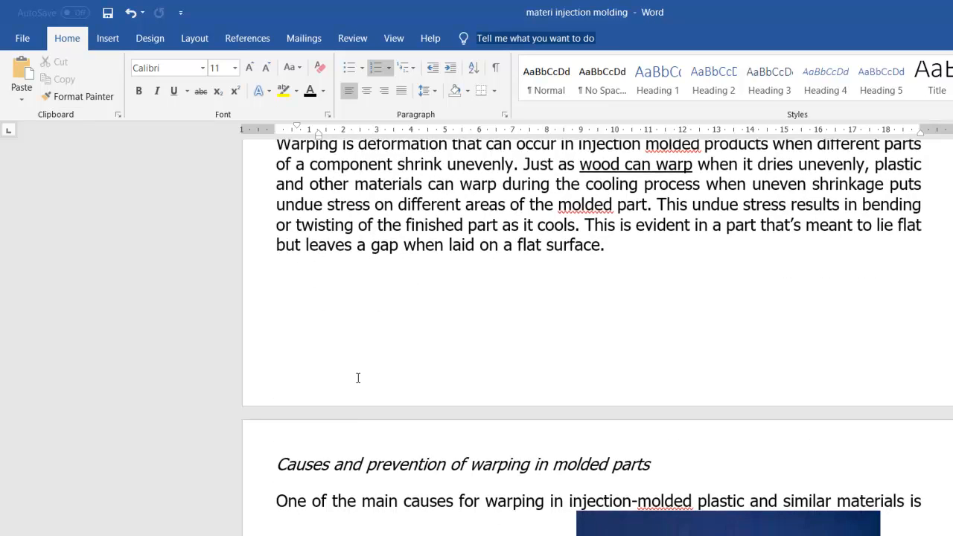
scroll(357, 378, down, 1)
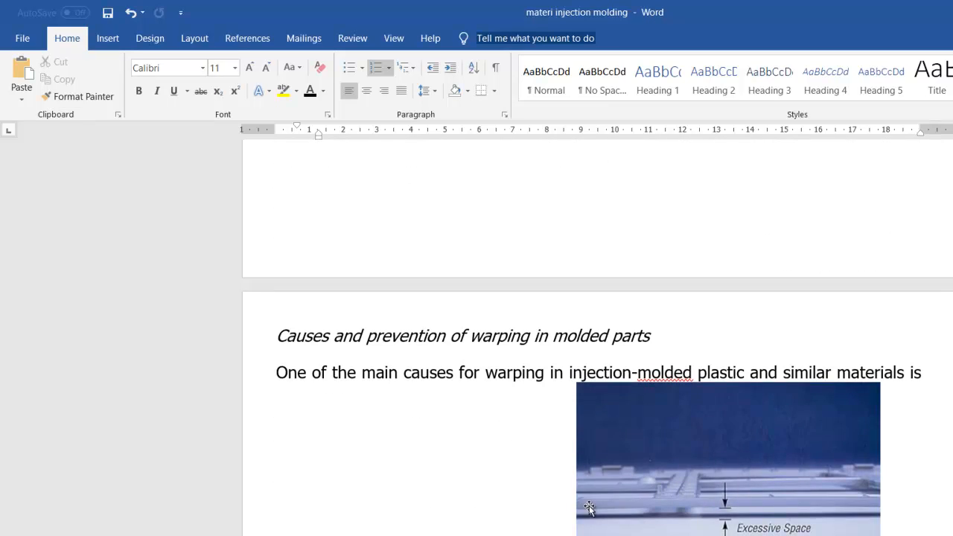
scroll(585, 510, down, 1)
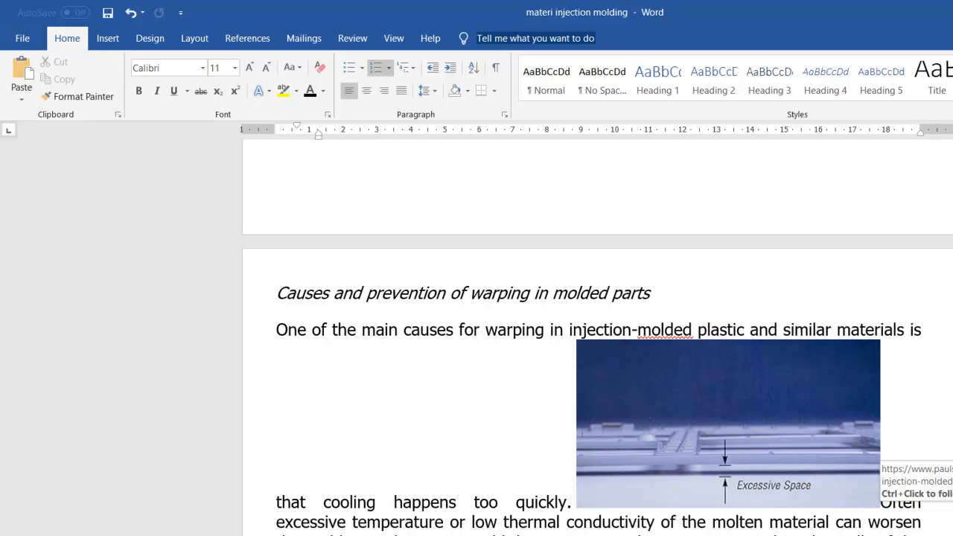
scroll(559, 438, up, 1)
scroll(559, 439, down, 2)
scroll(559, 439, down, 1)
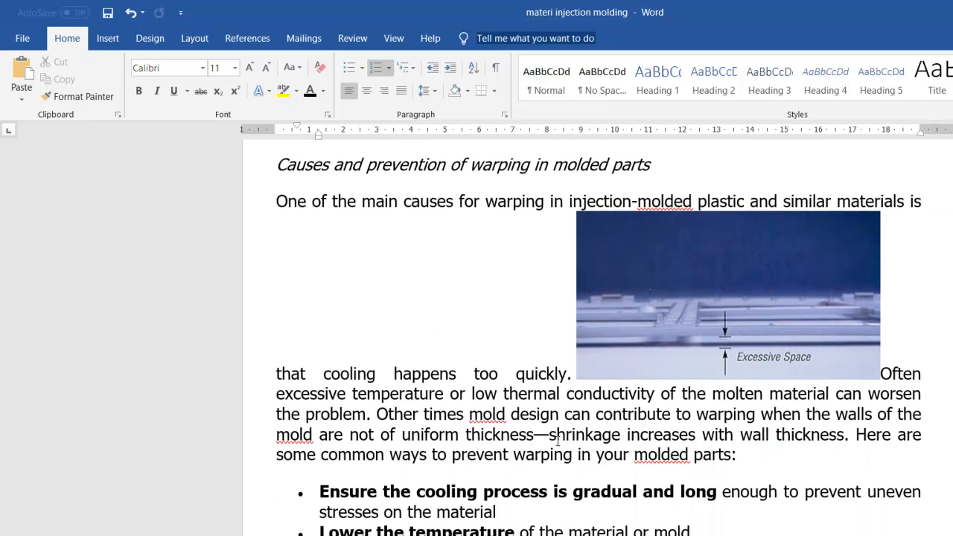
Review the warping definition against the example photo, and read the causes and common ways to prevent warping
scroll(556, 442, up, 3)
scroll(557, 442, up, 4)
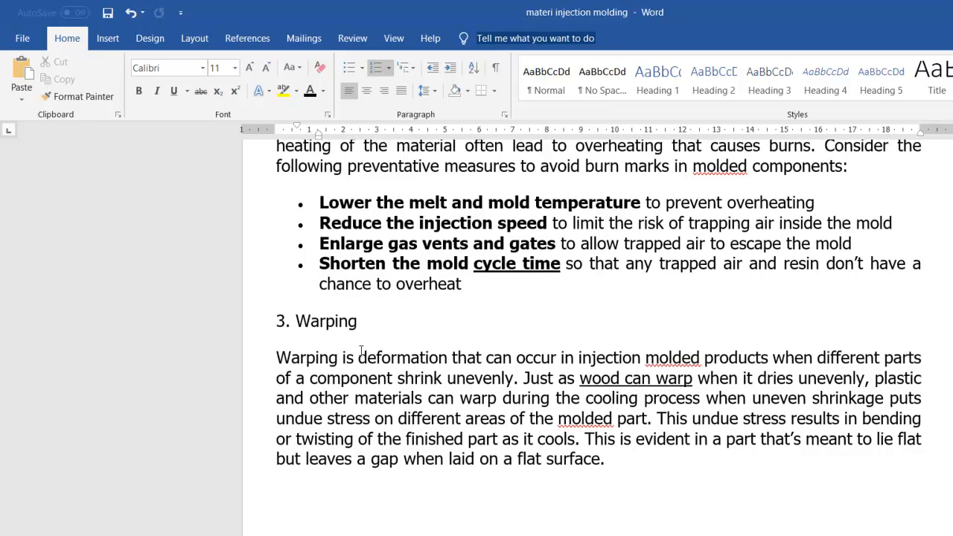
scroll(361, 350, down, 4)
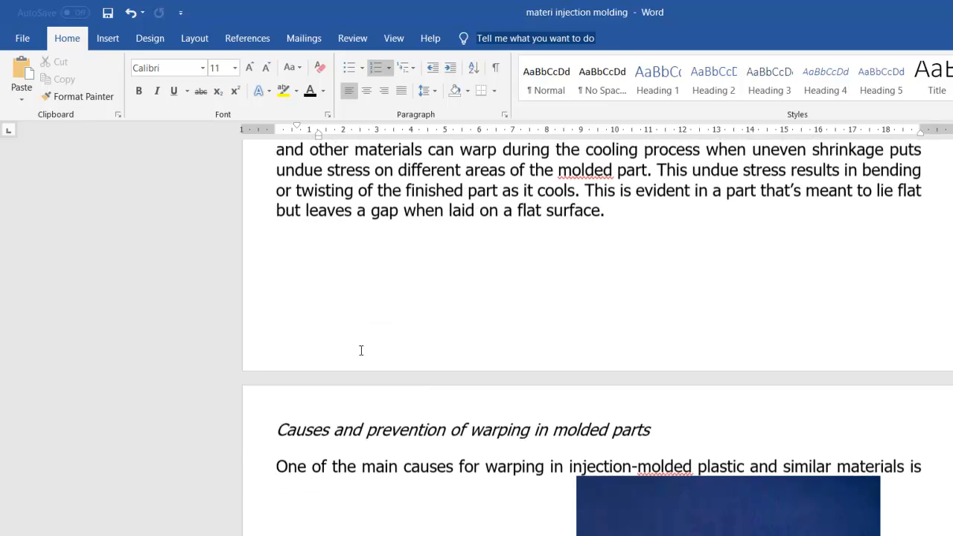
scroll(361, 351, down, 2)
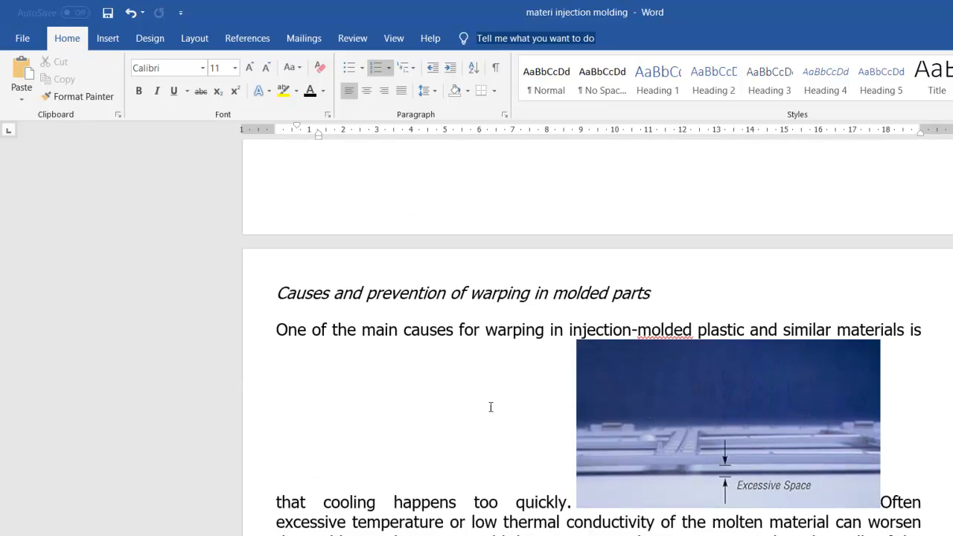
scroll(513, 419, up, 5)
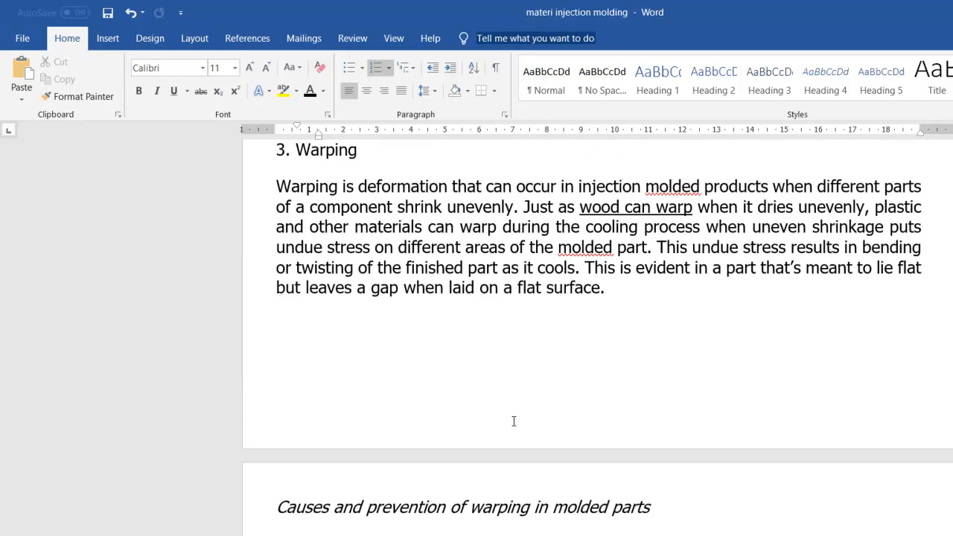
scroll(512, 422, down, 3)
scroll(514, 422, down, 1)
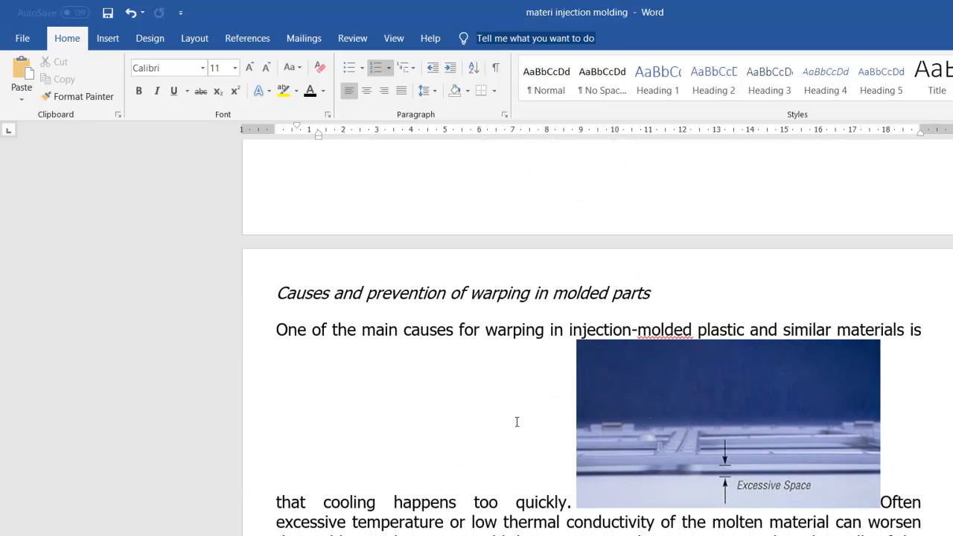
scroll(516, 421, down, 1)
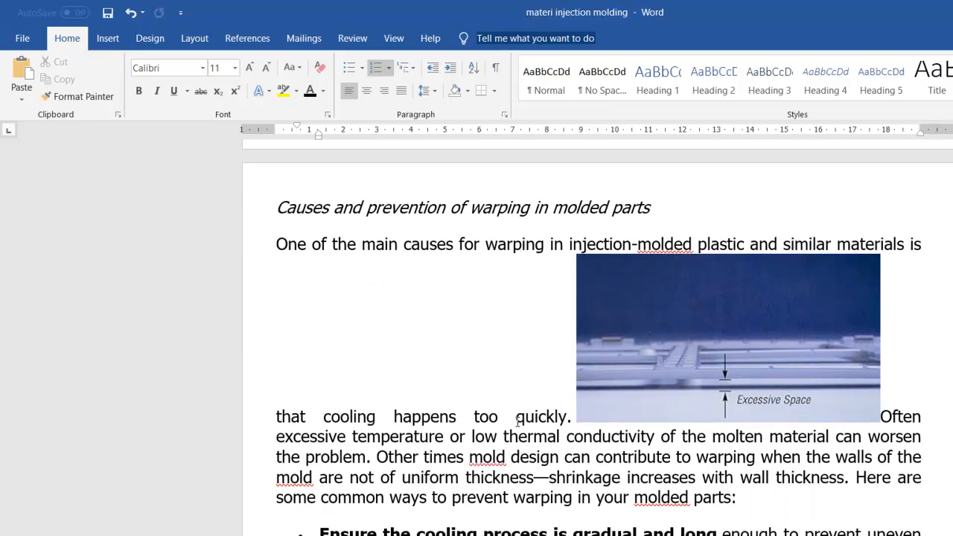
scroll(519, 421, down, 3)
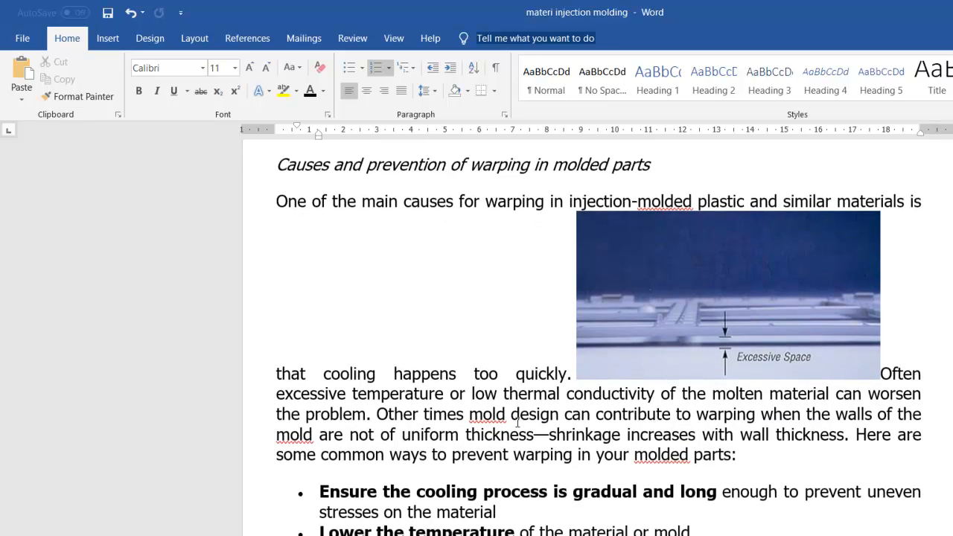
scroll(518, 422, down, 2)
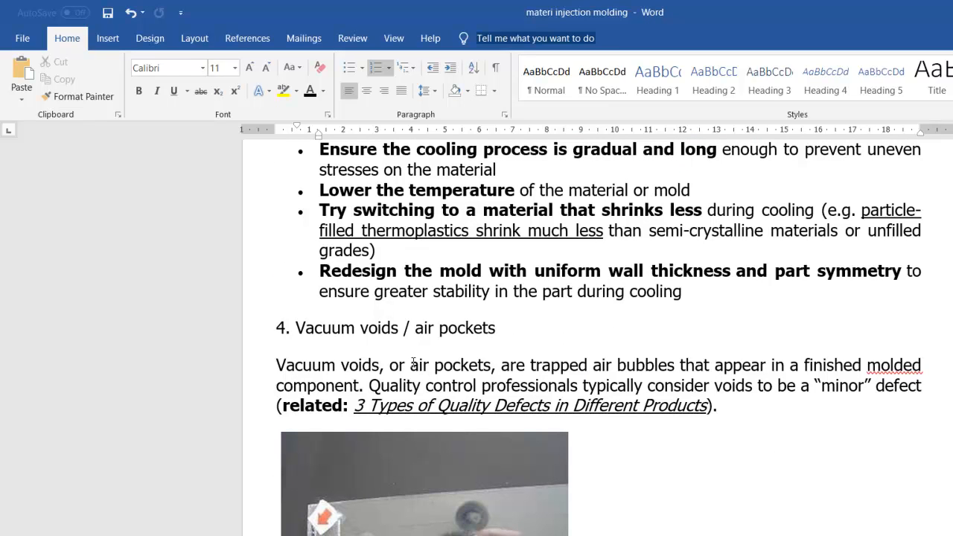
Read section 4, "Vacuum voids / air pockets", including its example photo, effect on part strength and prevention list
scroll(414, 364, down, 1)
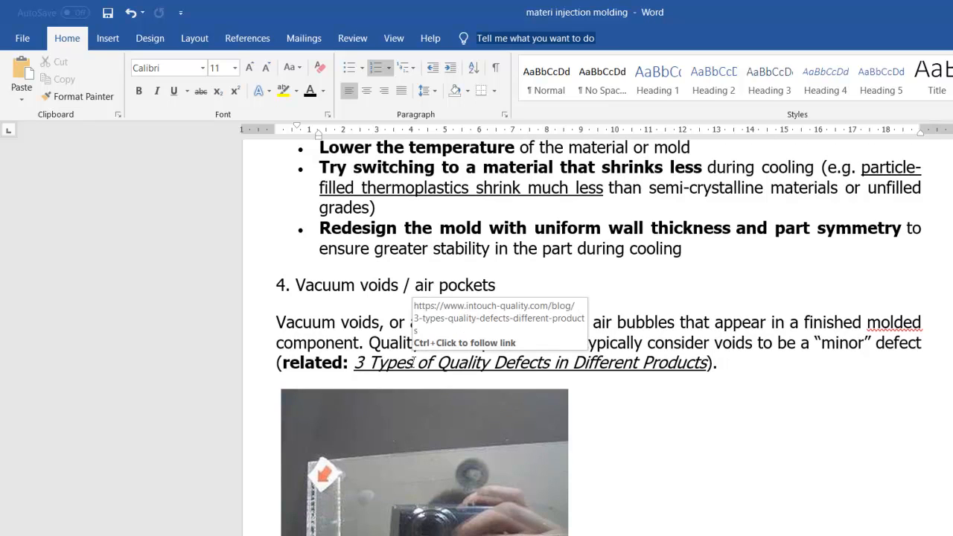
scroll(413, 362, down, 1)
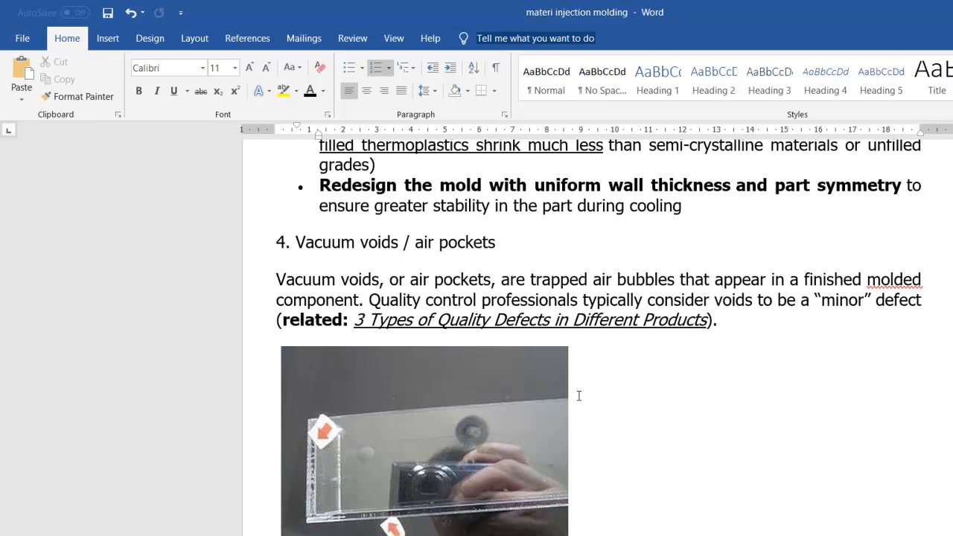
scroll(578, 395, down, 2)
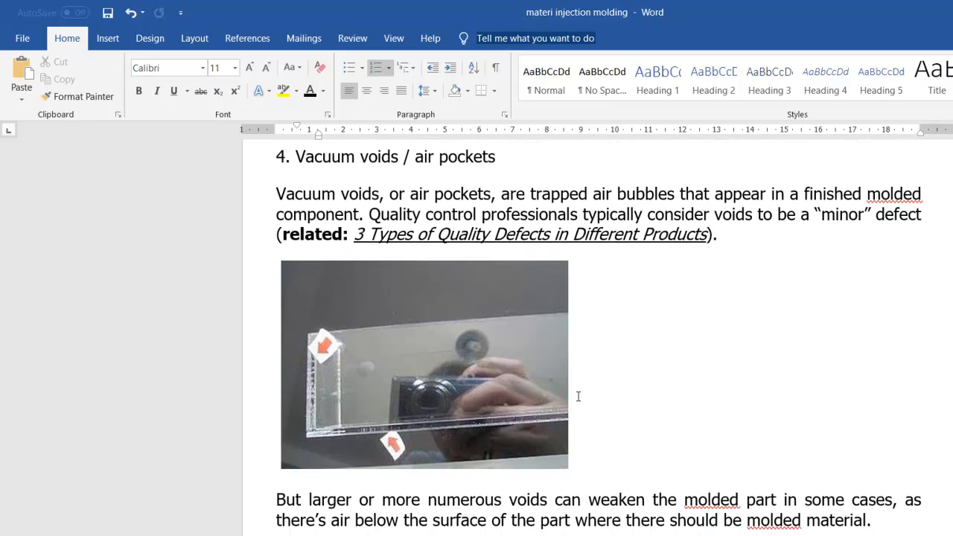
scroll(579, 396, down, 1)
scroll(578, 396, down, 1)
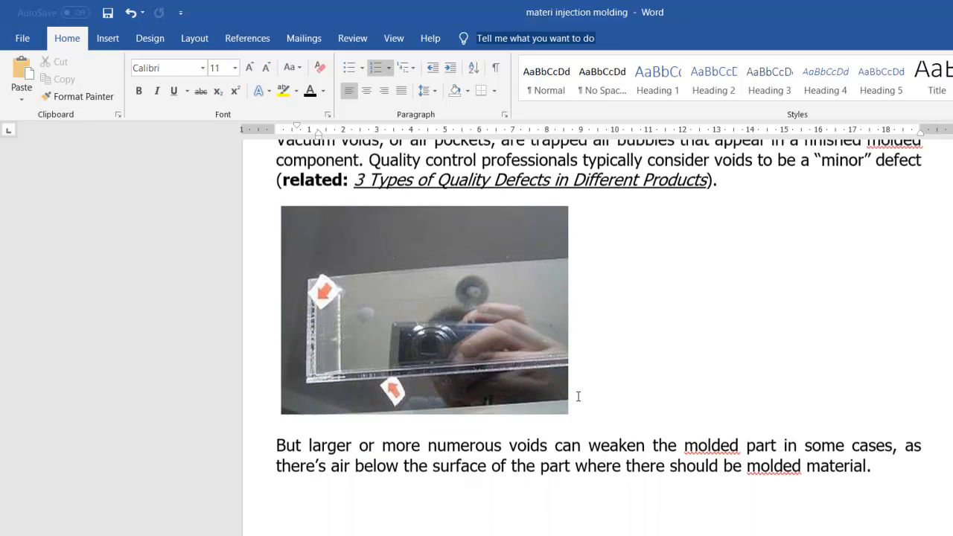
scroll(579, 396, up, 1)
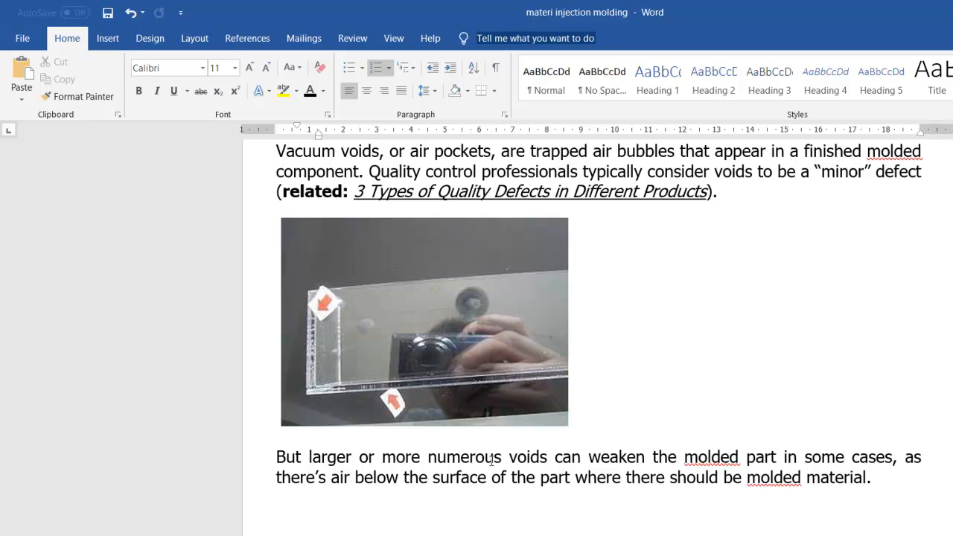
scroll(491, 460, up, 1)
scroll(492, 462, down, 5)
scroll(492, 461, down, 8)
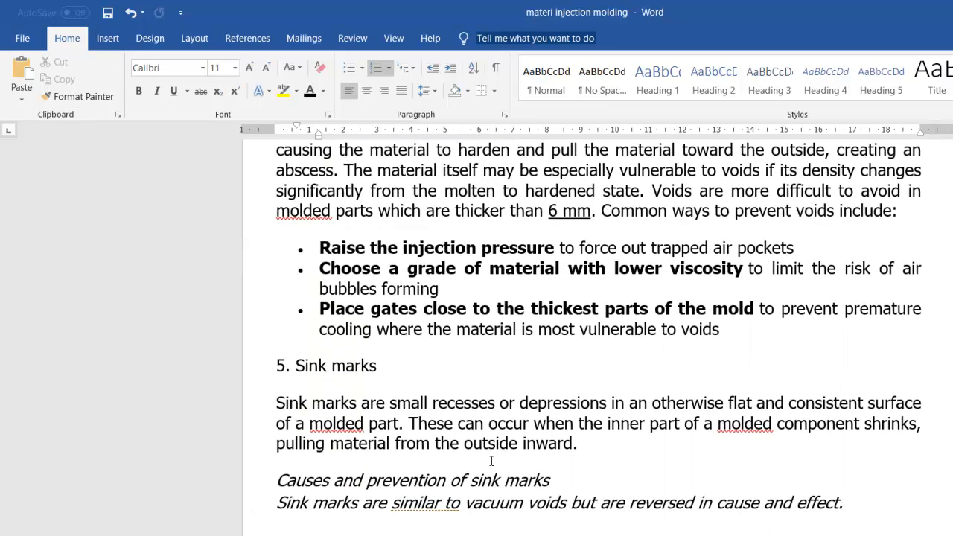
Read the definition in section 5, "Sink marks", and examine the example photo under its causes heading
scroll(492, 460, down, 2)
scroll(490, 462, down, 1)
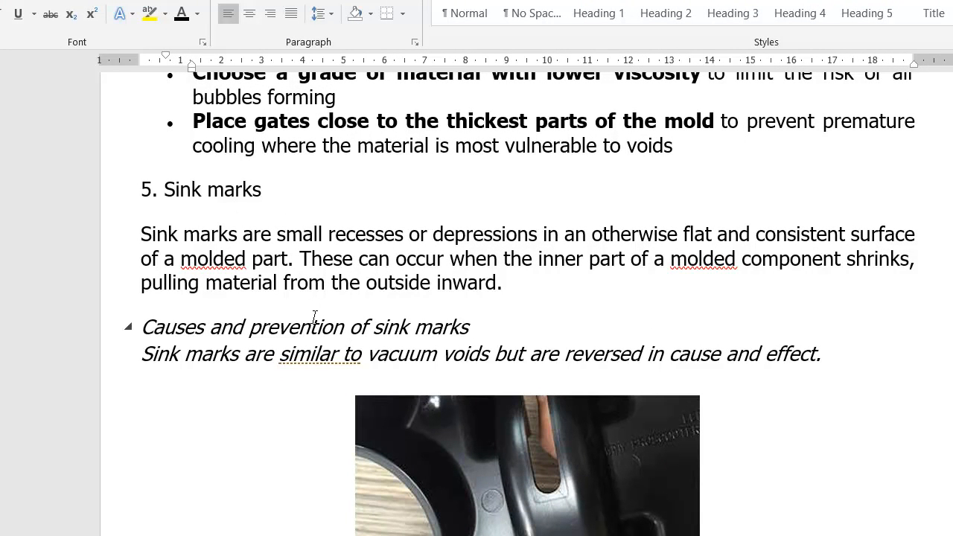
scroll(319, 356, down, 1)
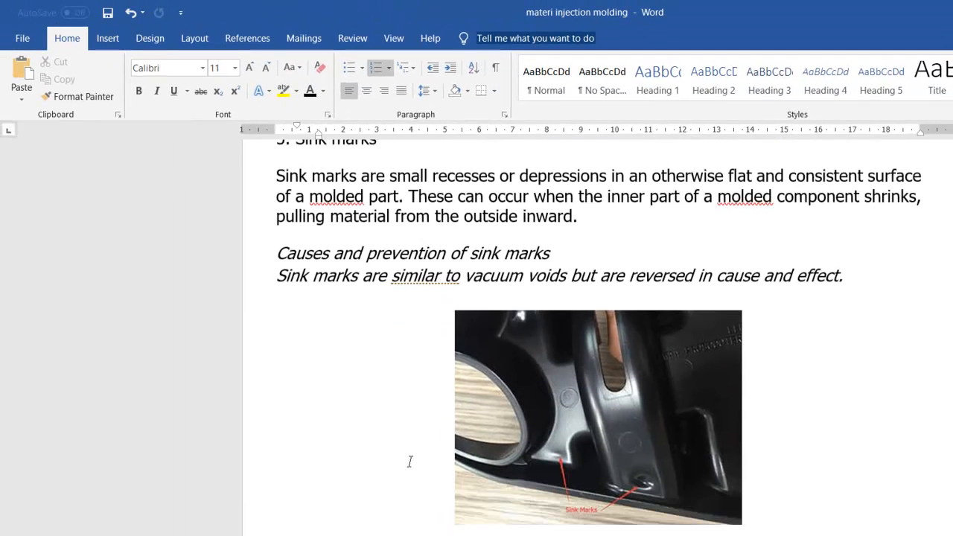
scroll(302, 526, down, 1)
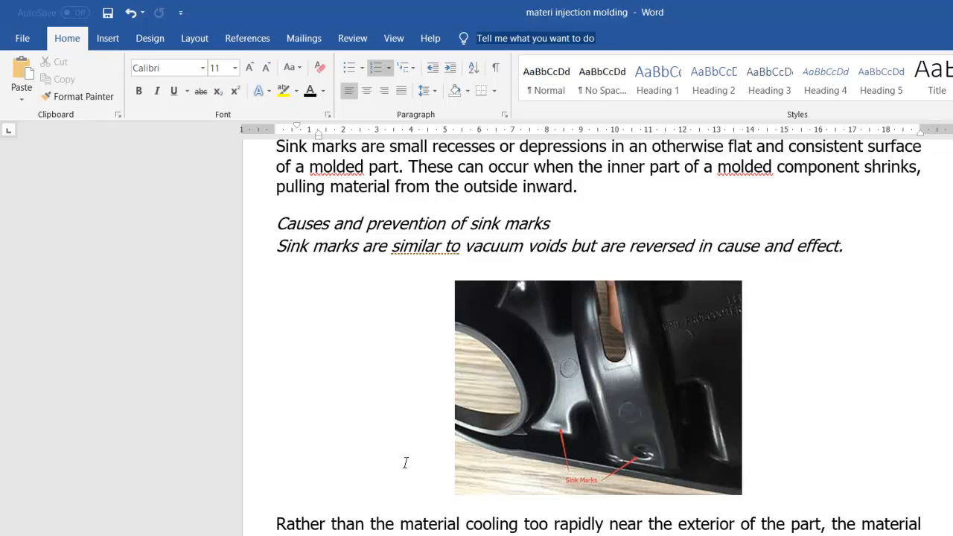
scroll(406, 464, up, 1)
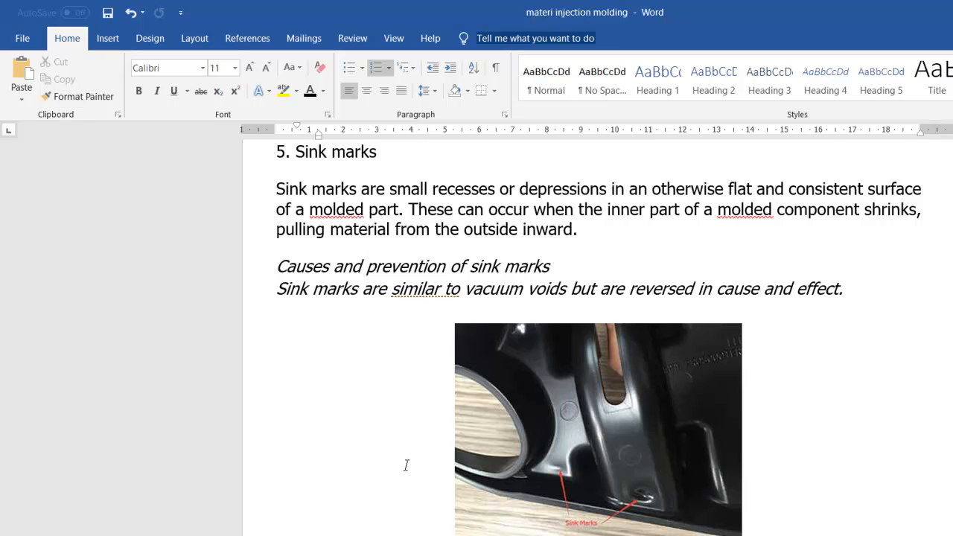
scroll(405, 462, up, 1)
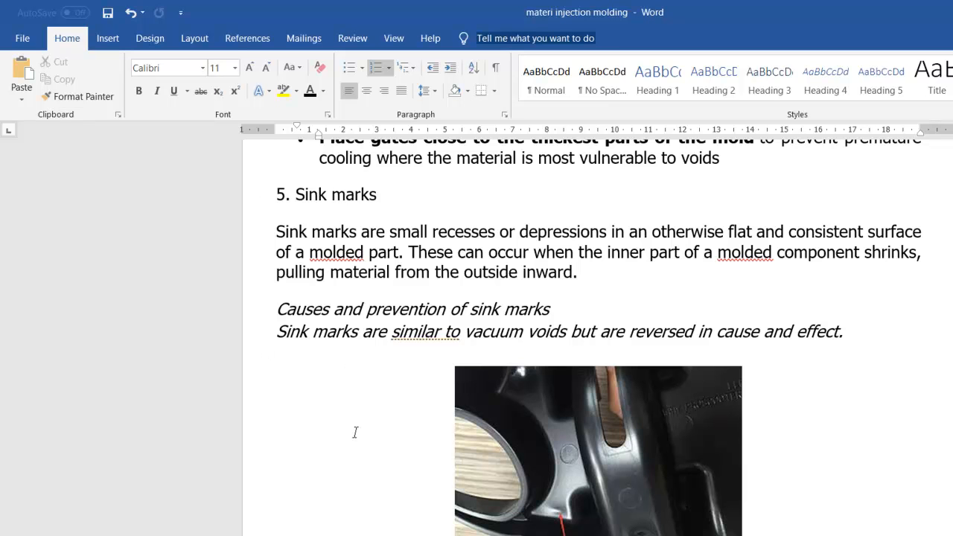
Read section 6, "Weld lines", comparing its definition and causes with the "weld line at hole" example photo
scroll(355, 433, down, 18)
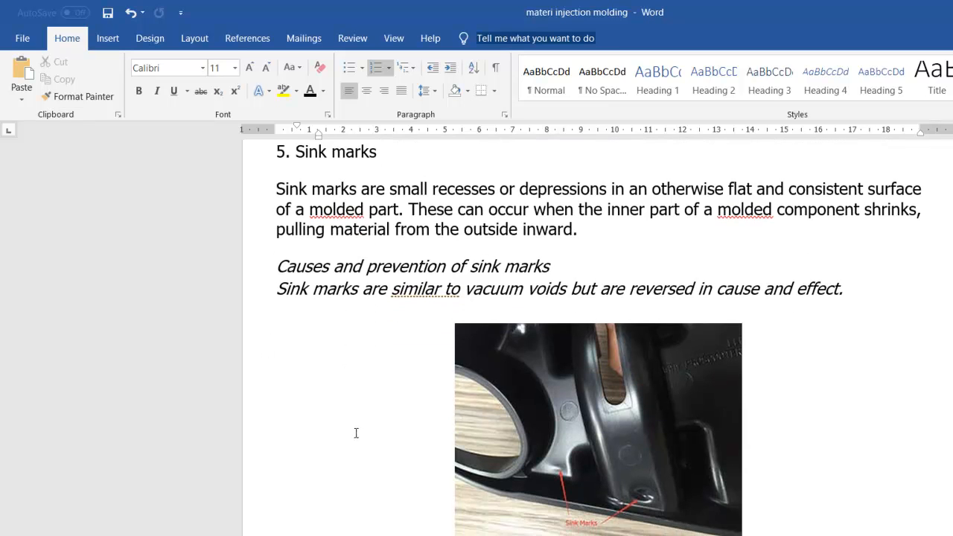
scroll(356, 433, down, 3)
scroll(356, 435, down, 2)
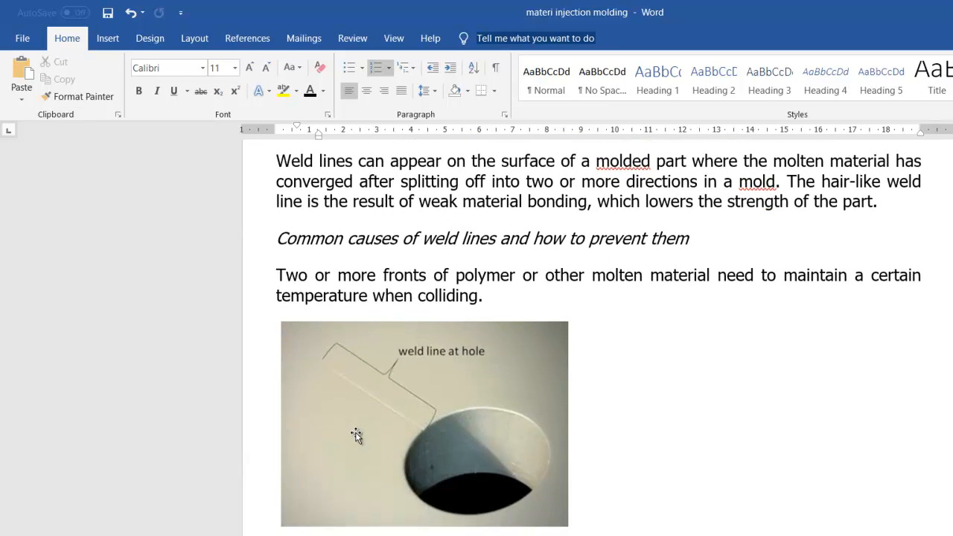
scroll(357, 435, up, 2)
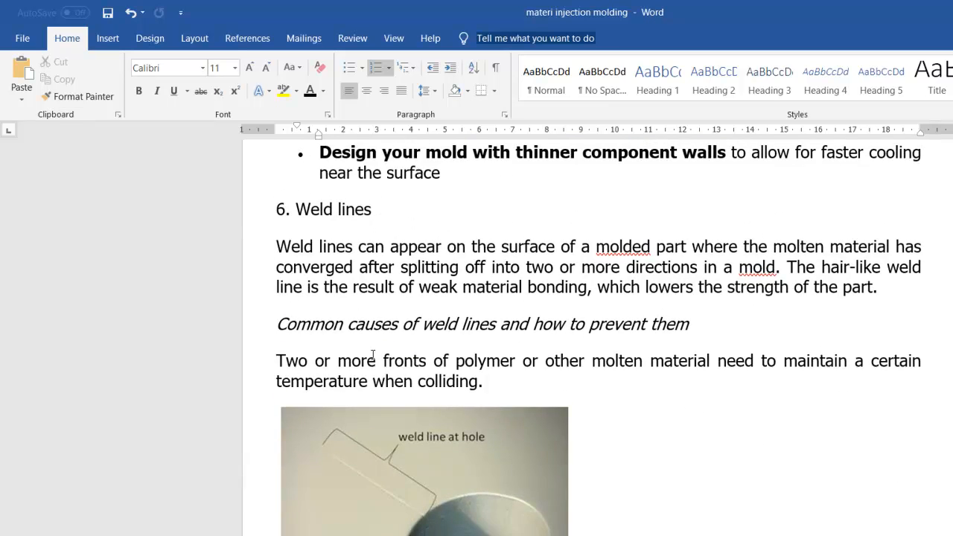
scroll(361, 395, down, 3)
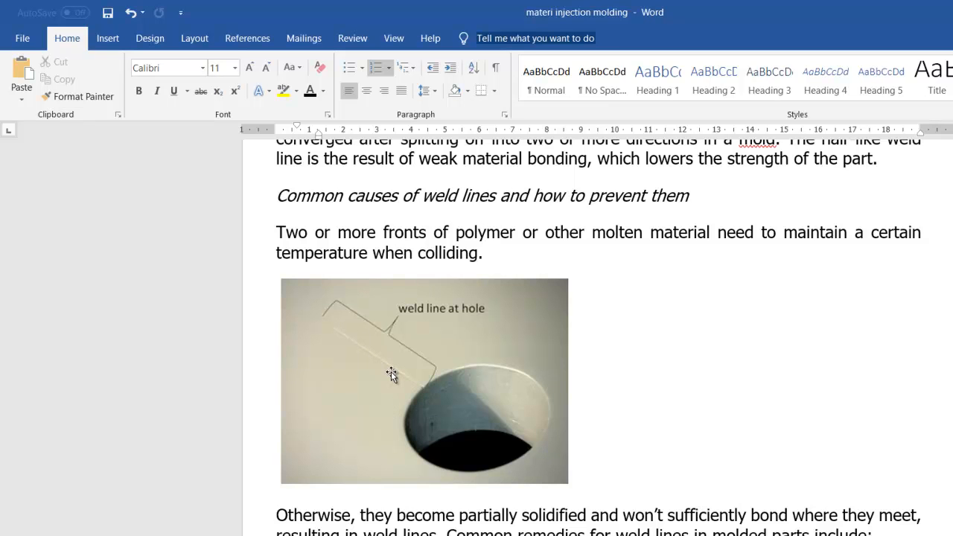
scroll(391, 372, down, 1)
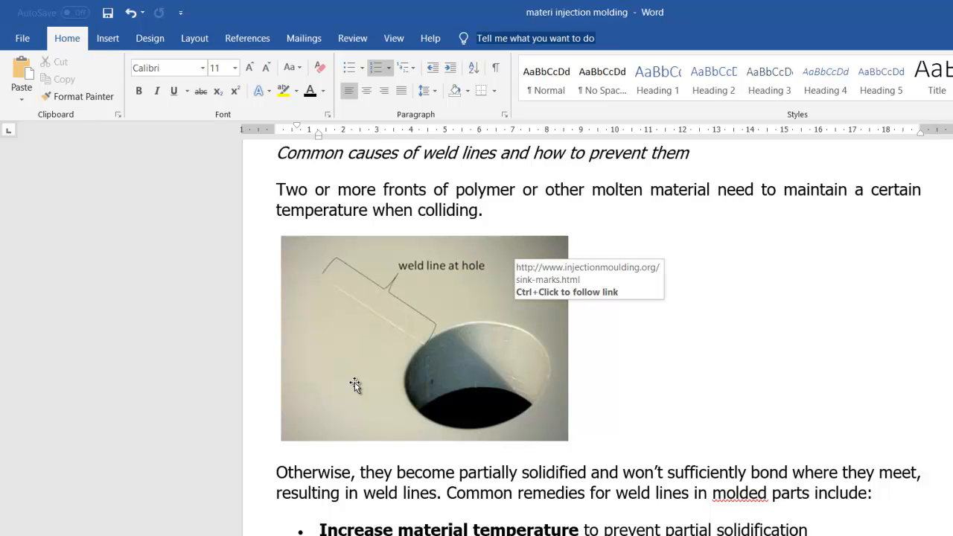
Read section 7, "Jetting", including its definition, chief cause, example photo and list of remedies
scroll(355, 382, down, 2)
scroll(355, 383, down, 10)
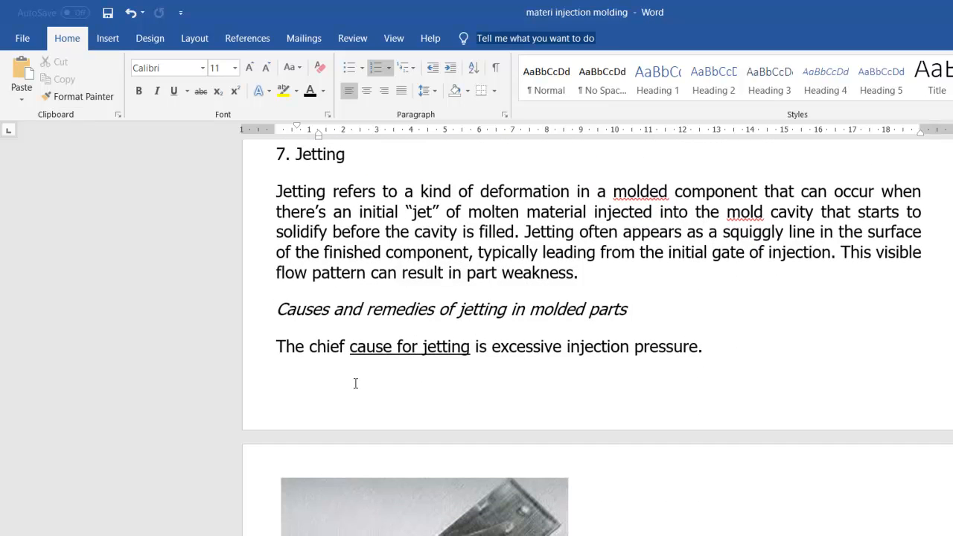
scroll(355, 383, down, 1)
scroll(355, 384, up, 2)
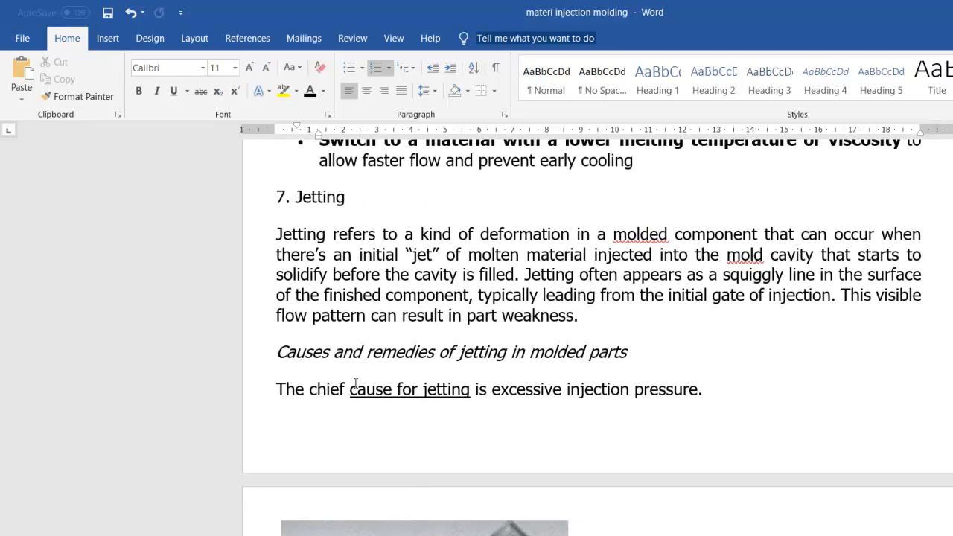
scroll(355, 384, down, 4)
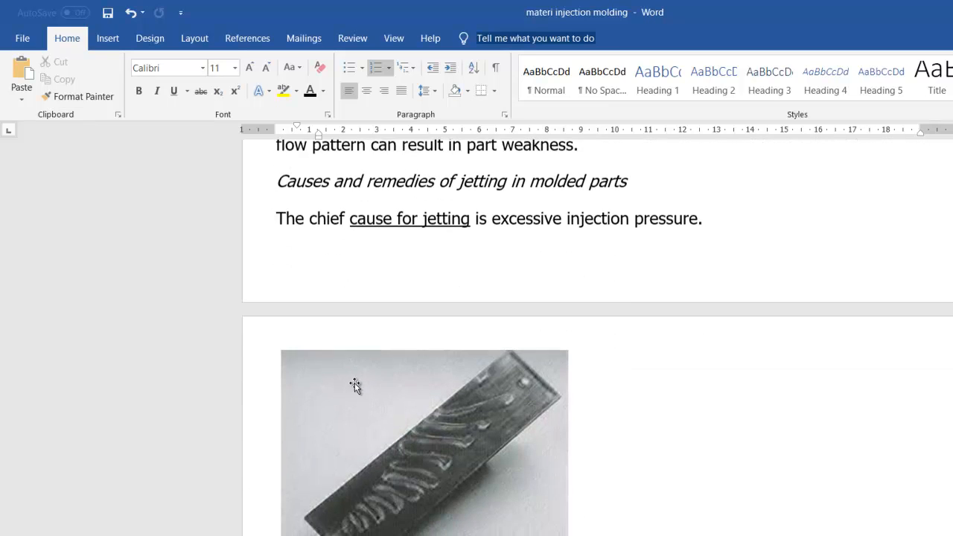
scroll(354, 384, up, 3)
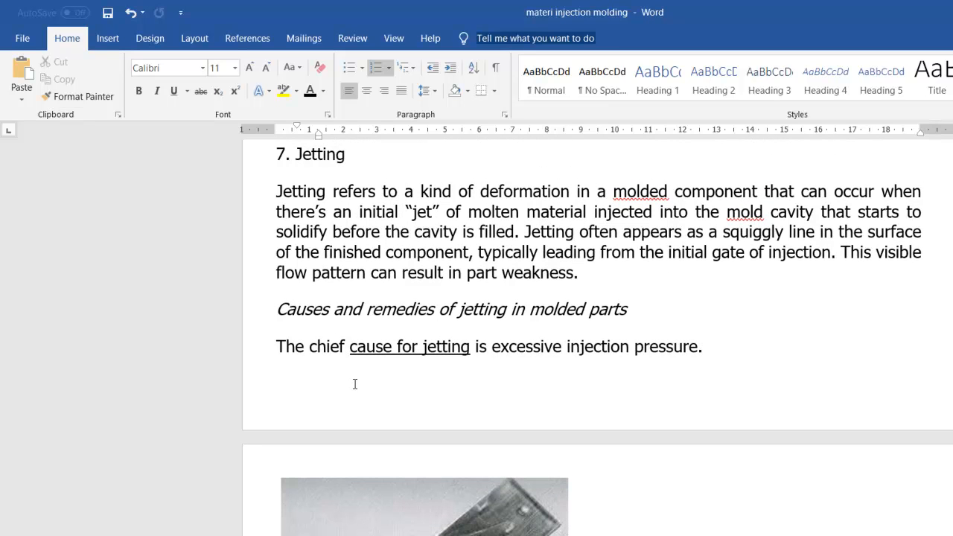
scroll(354, 384, up, 1)
scroll(356, 385, down, 11)
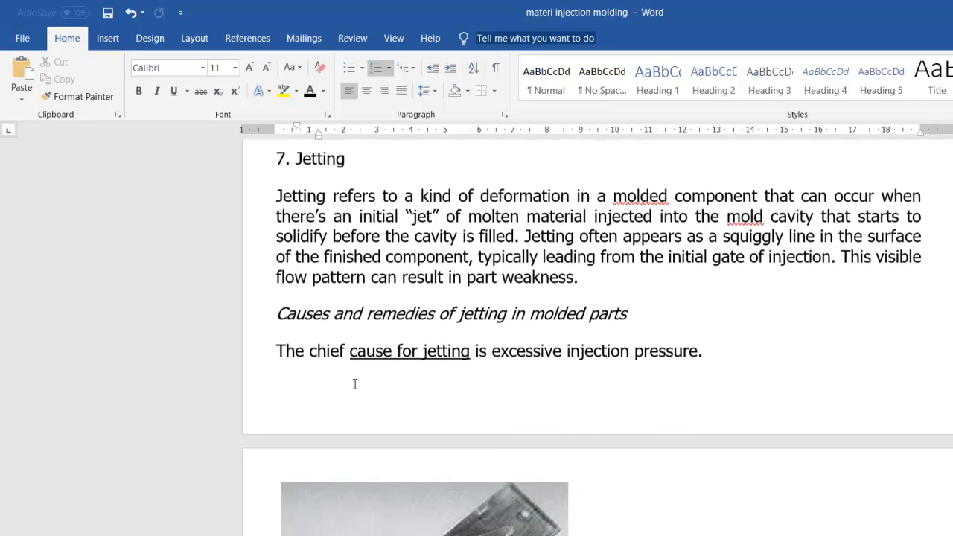
scroll(355, 383, down, 7)
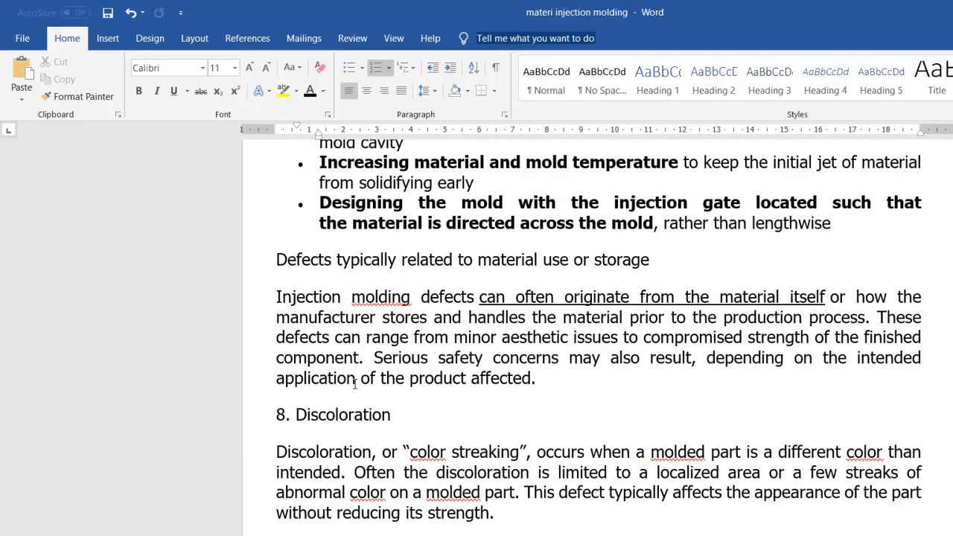
Read the definition in section 8, "Discoloration", and compare it with the example photo on the following page
scroll(354, 385, down, 6)
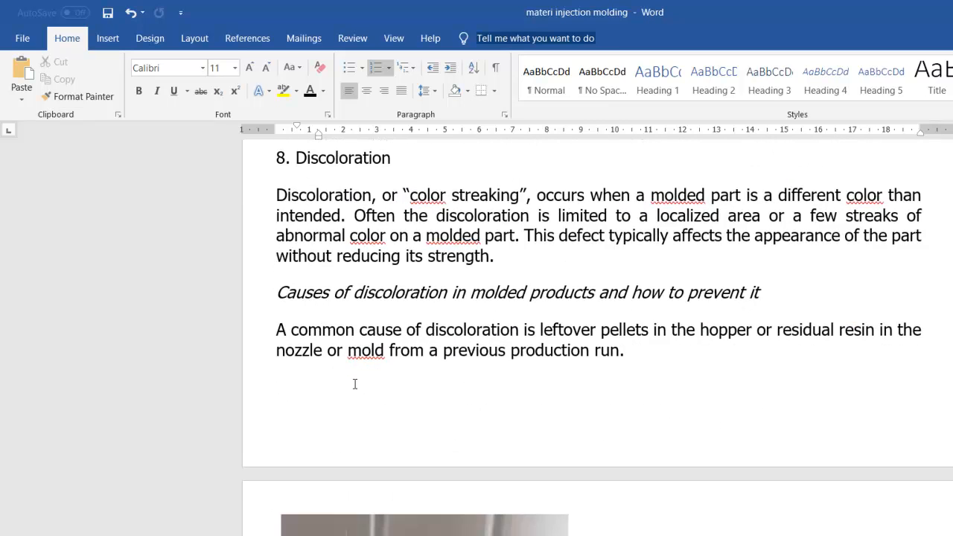
scroll(354, 384, down, 4)
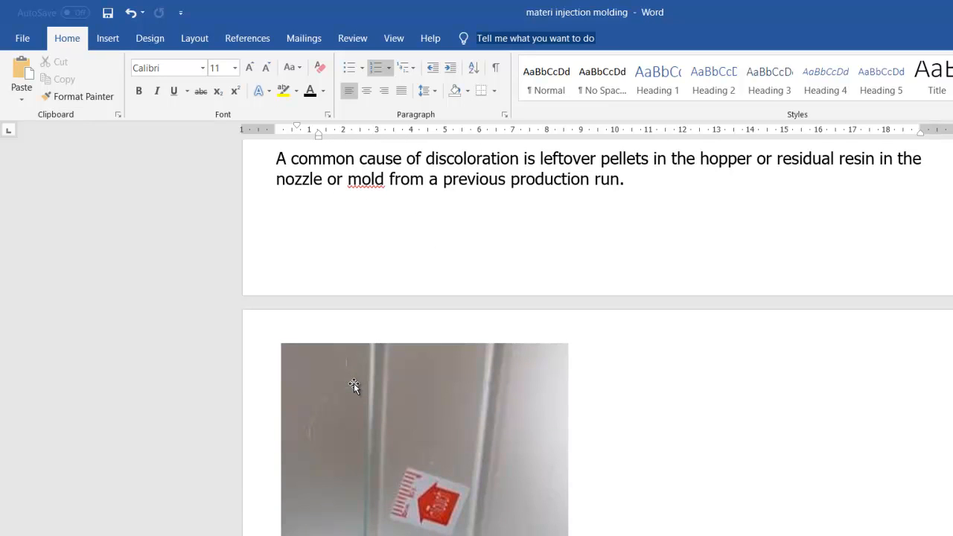
scroll(353, 384, up, 2)
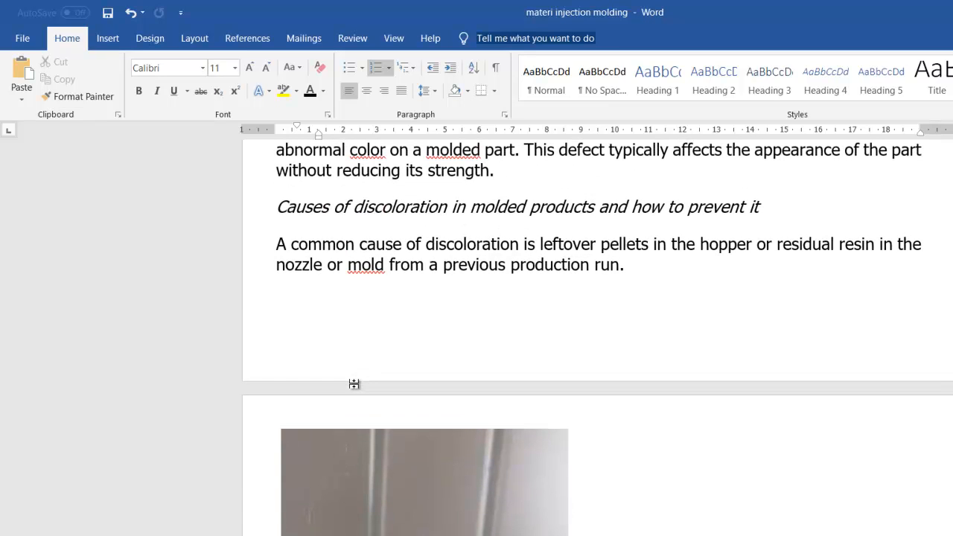
scroll(354, 384, up, 1)
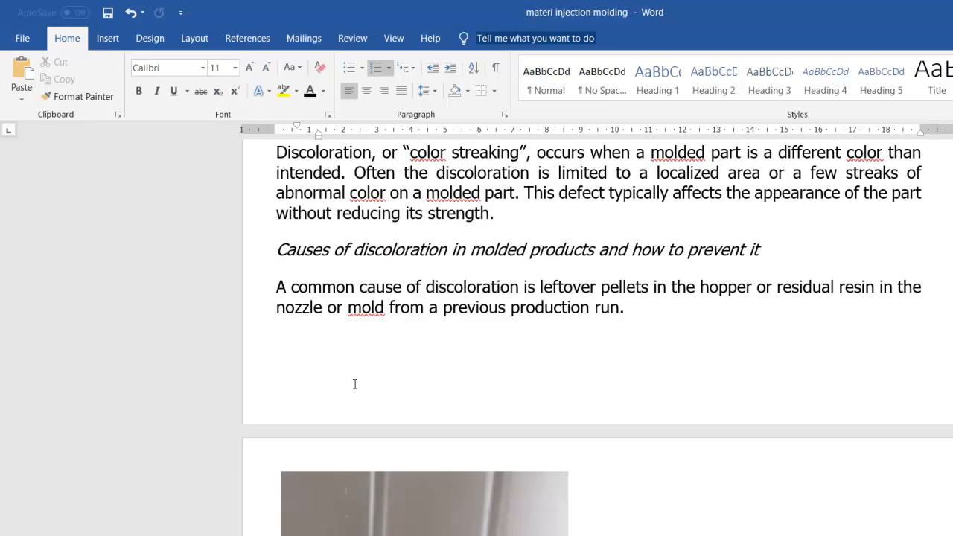
scroll(354, 384, down, 7)
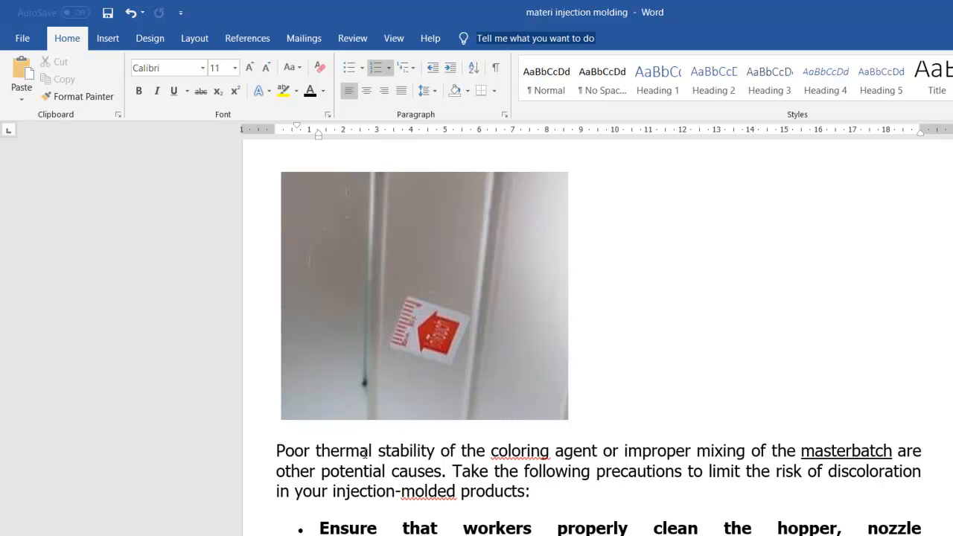
scroll(365, 452, up, 1)
scroll(363, 452, up, 9)
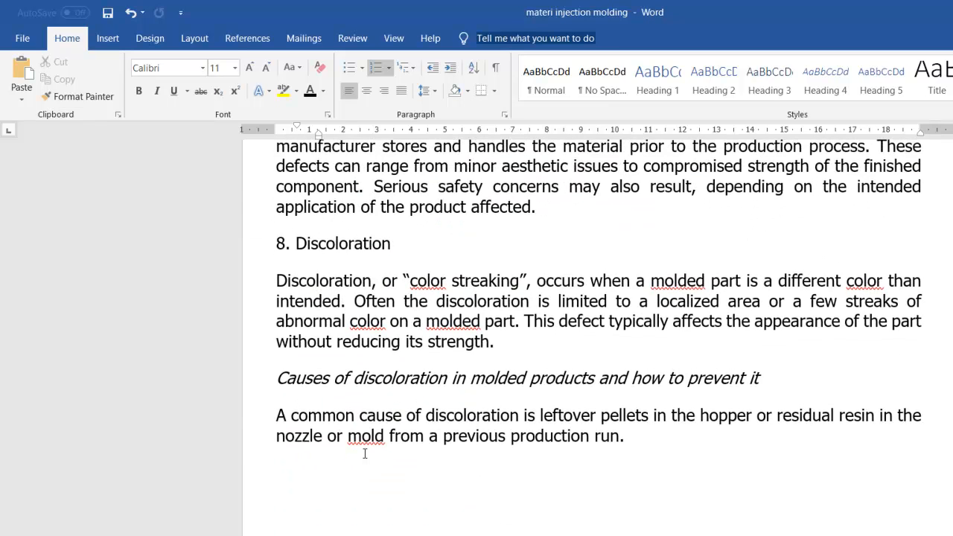
scroll(365, 453, up, 1)
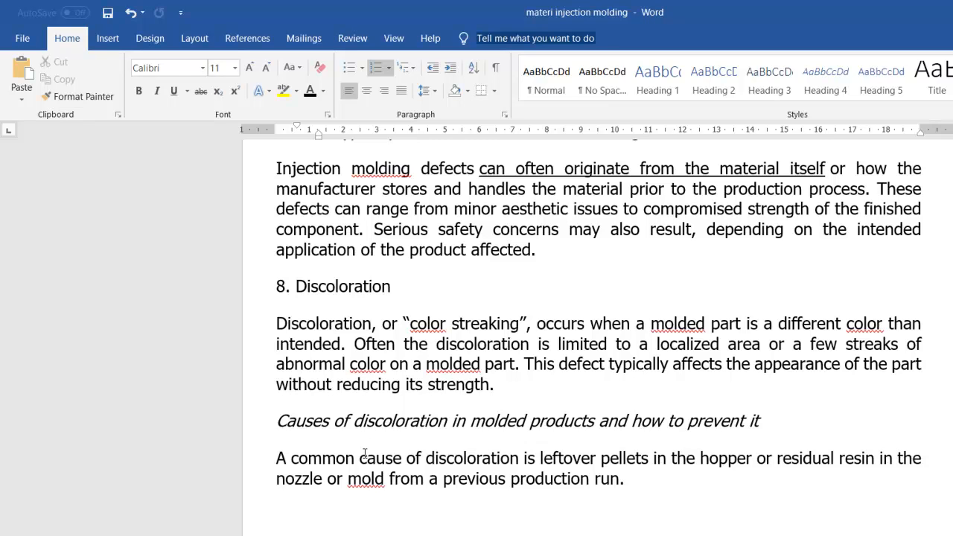
Read "Causes of discoloration in molded products and how to prevent it", through the photo to the list of precautions
scroll(370, 381, down, 1)
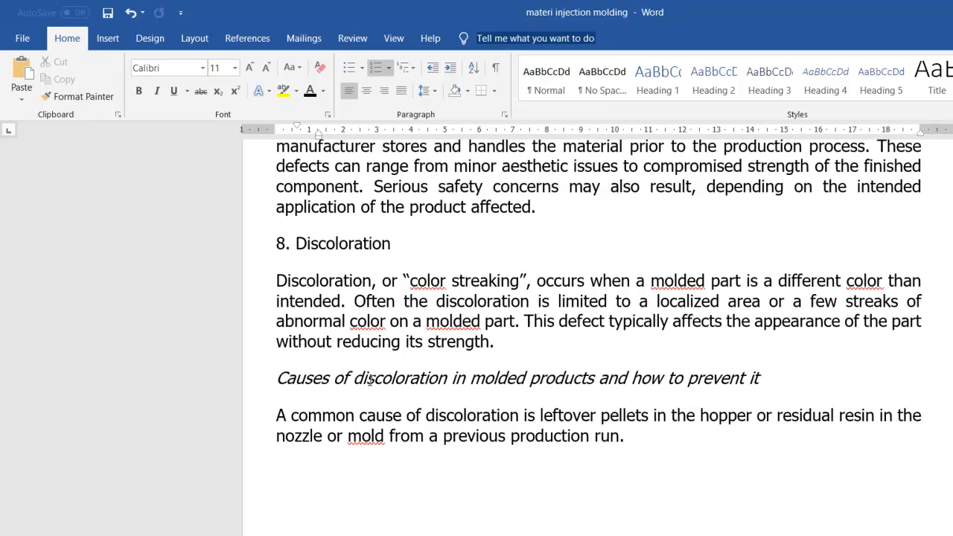
scroll(370, 380, down, 2)
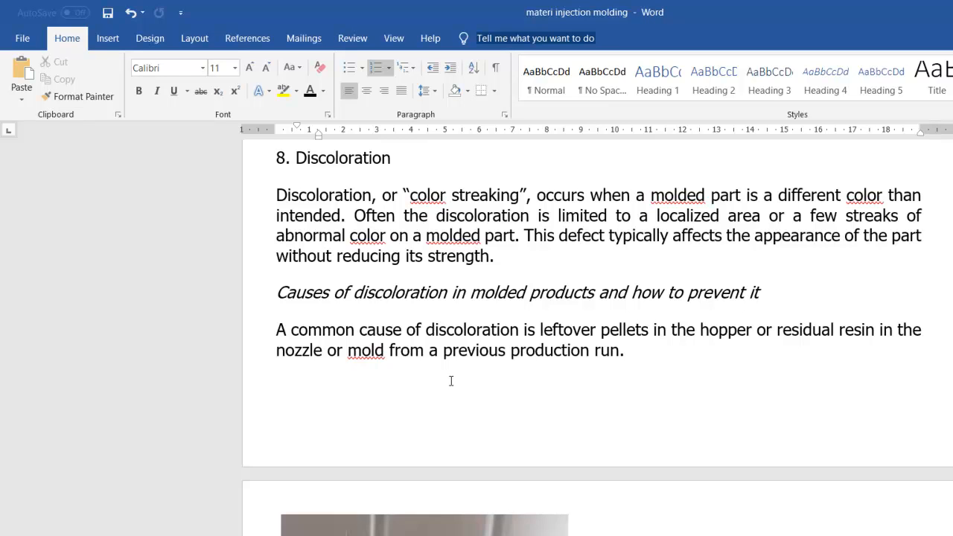
scroll(450, 381, down, 2)
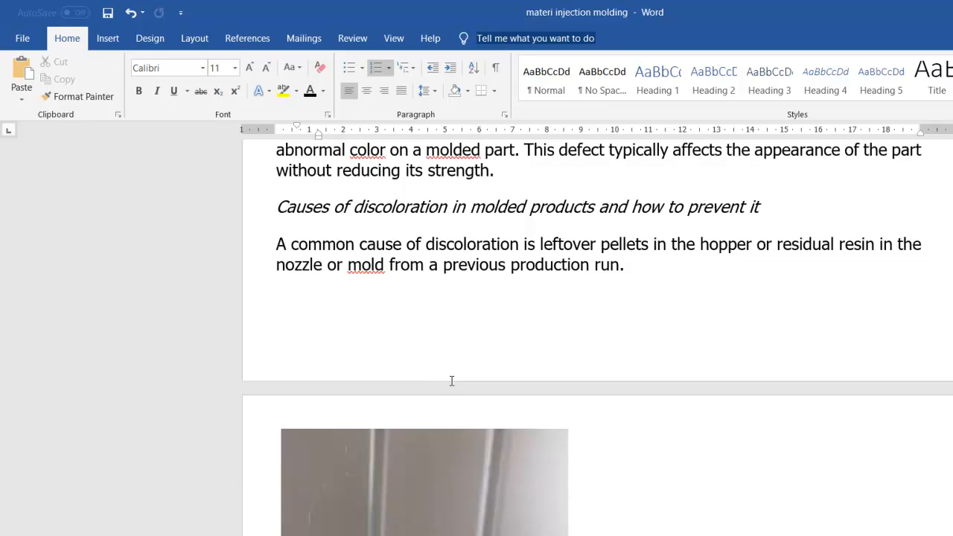
scroll(452, 380, down, 2)
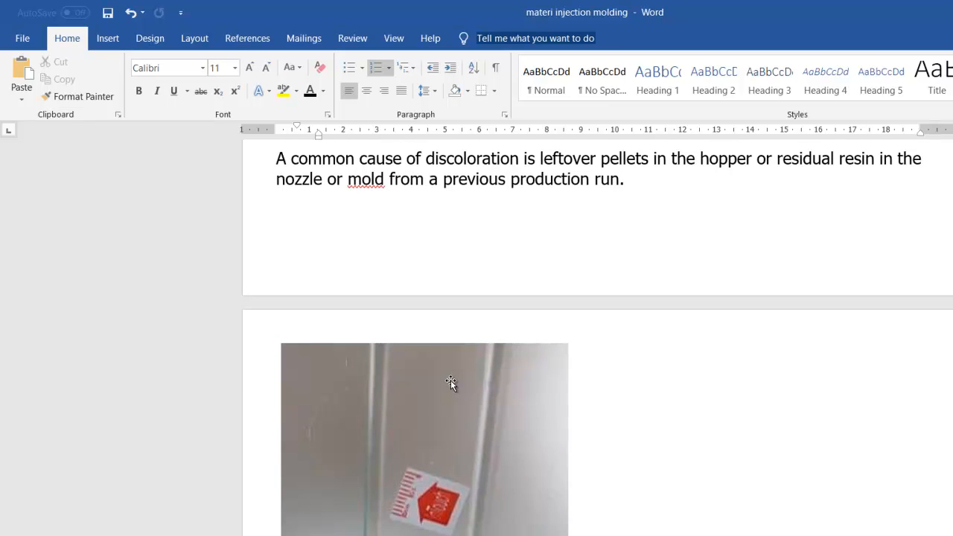
scroll(451, 382, down, 2)
scroll(451, 381, down, 1)
scroll(451, 382, down, 10)
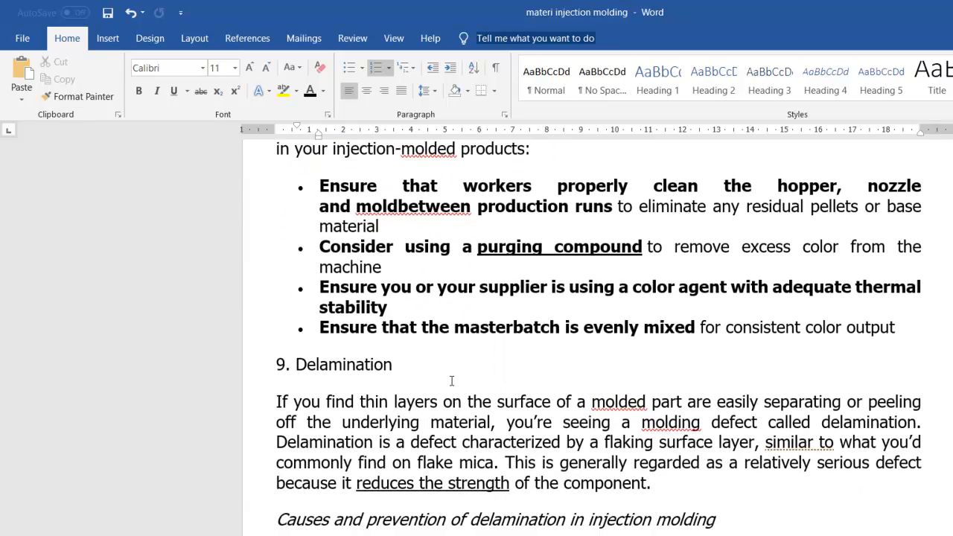
Read section 9, "Delamination", including its causes, and examine the labelled example photo
scroll(452, 381, down, 5)
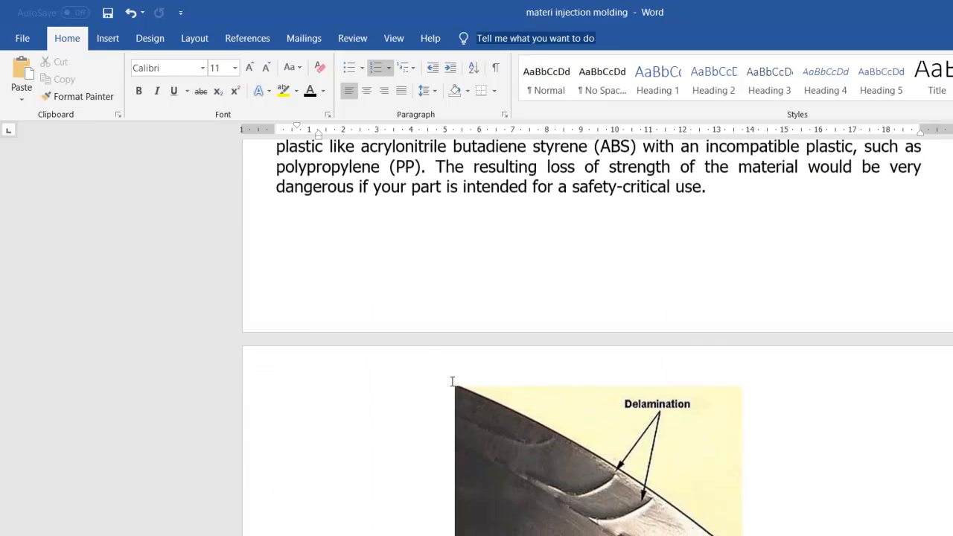
scroll(452, 381, up, 3)
scroll(452, 381, up, 3)
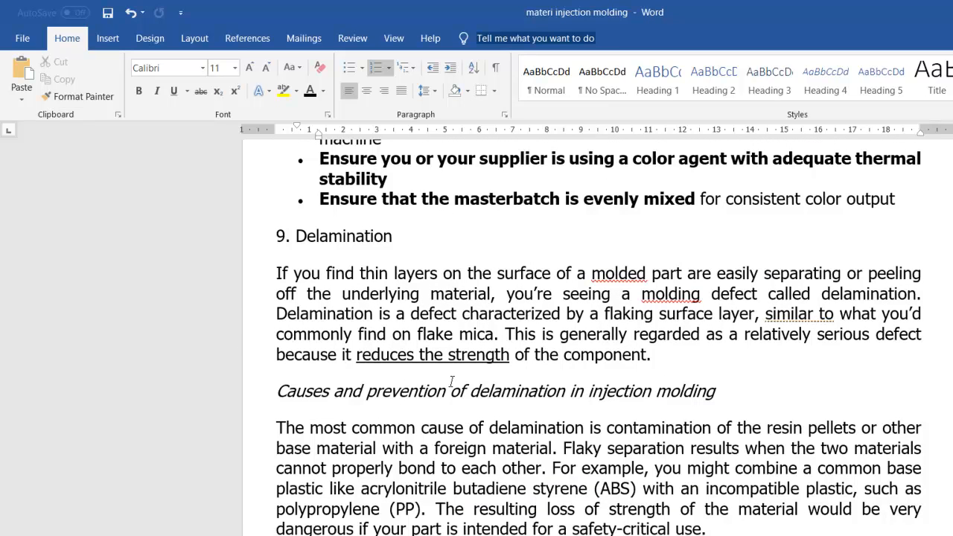
scroll(452, 381, down, 7)
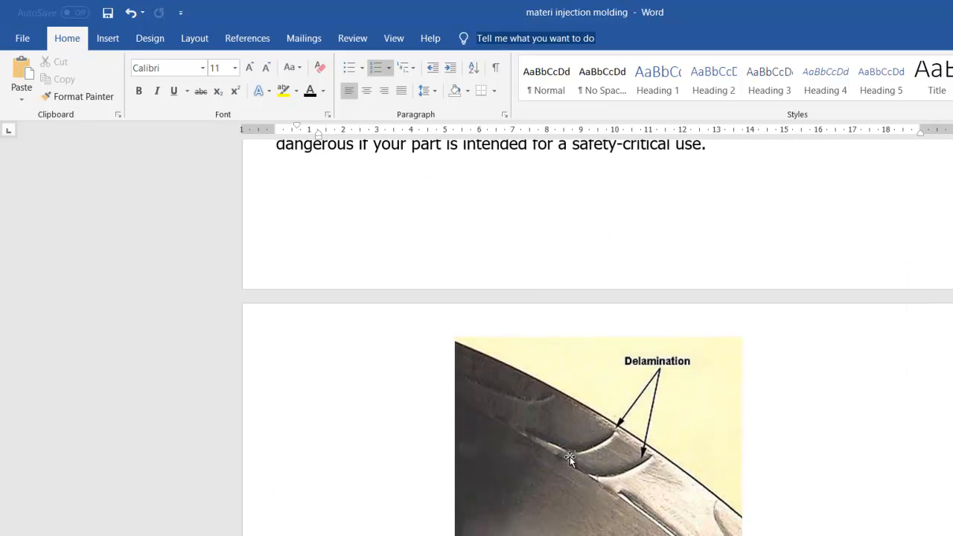
scroll(568, 461, down, 2)
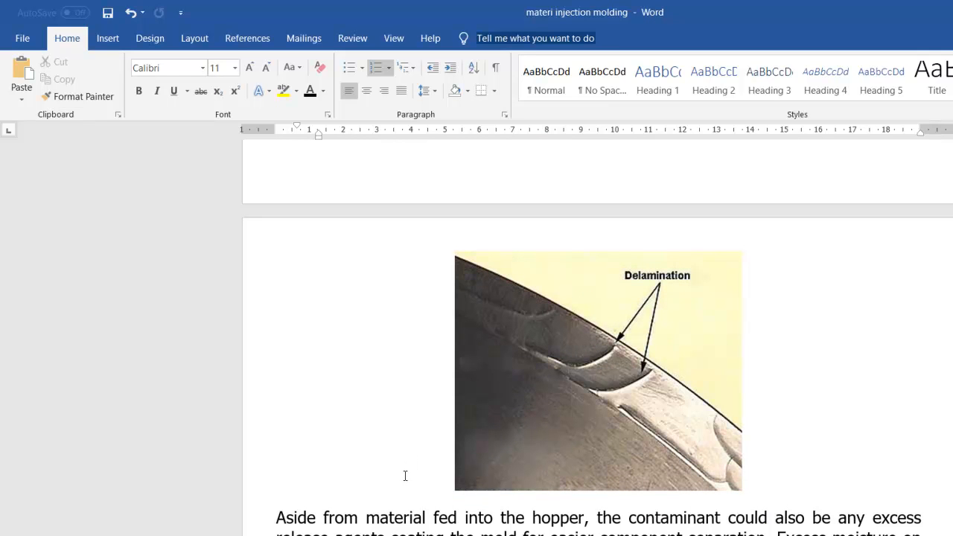
scroll(401, 480, down, 3)
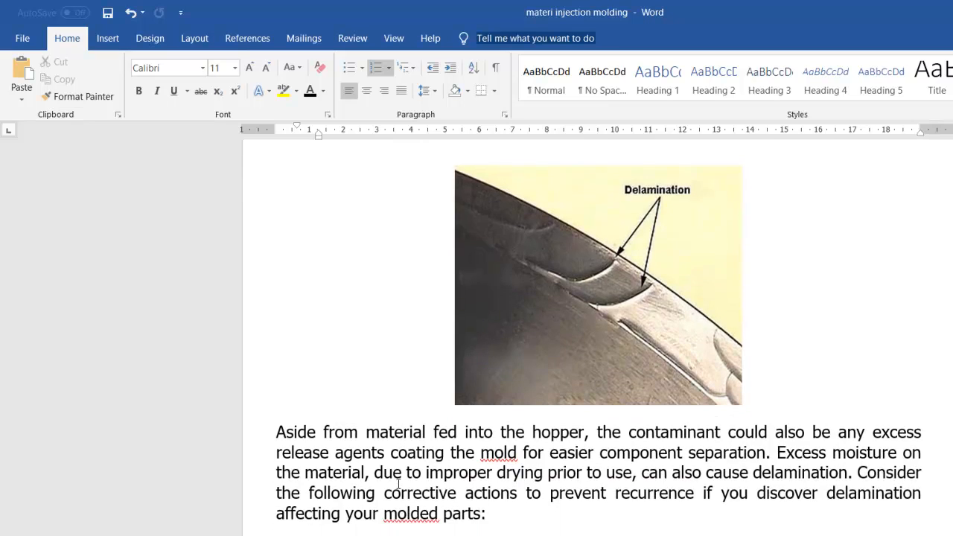
Read the corrective actions for delamination and section 10, "Short shot", including its diagram, causes and remedies
scroll(400, 491, down, 9)
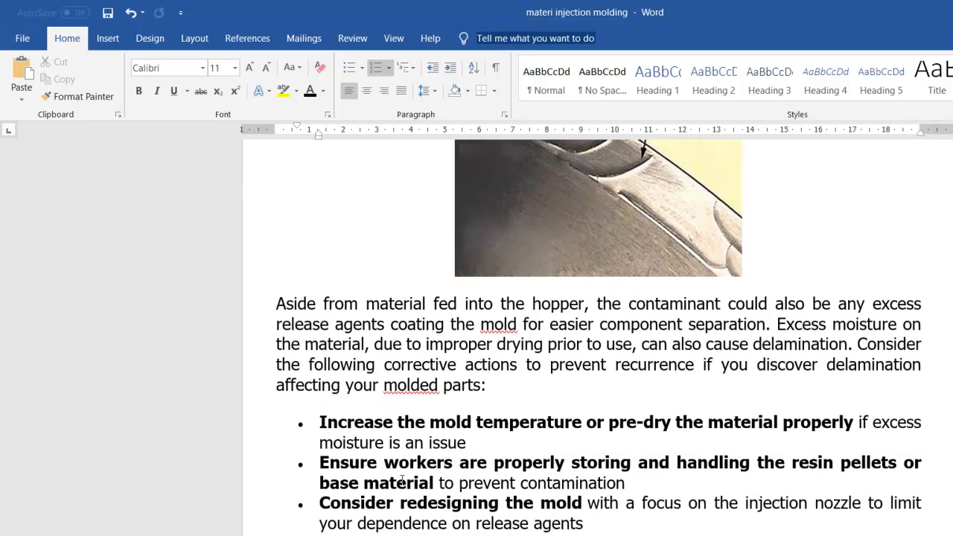
scroll(404, 466, down, 7)
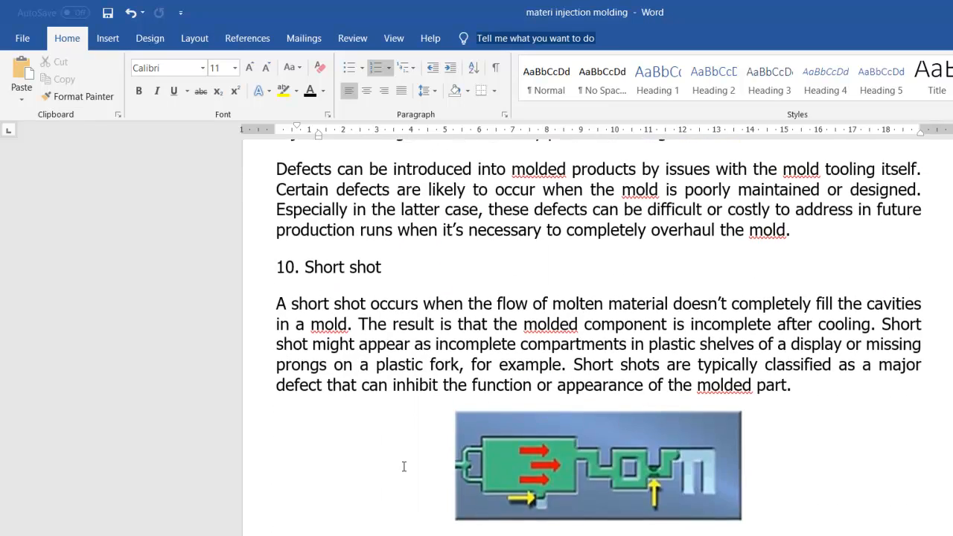
scroll(404, 466, up, 3)
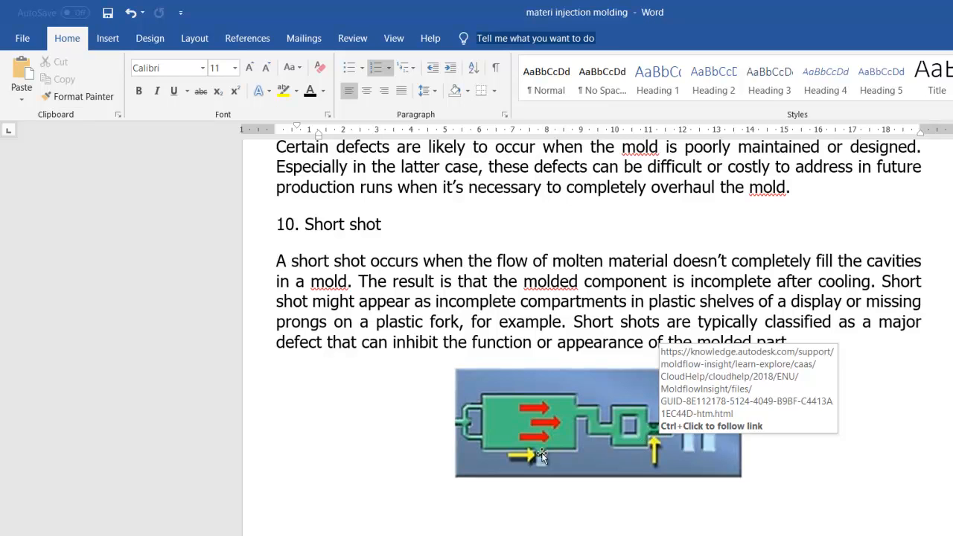
scroll(642, 445, down, 1)
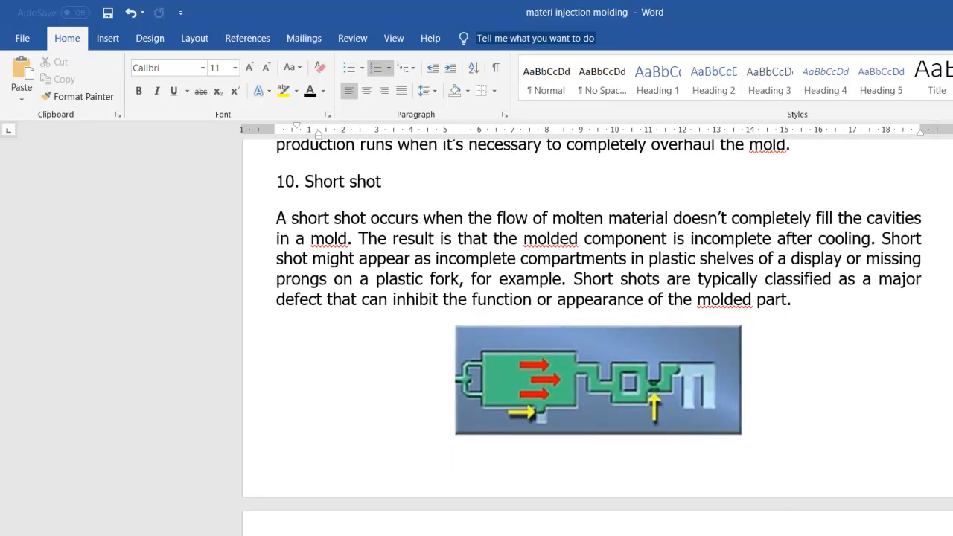
scroll(596, 335, down, 9)
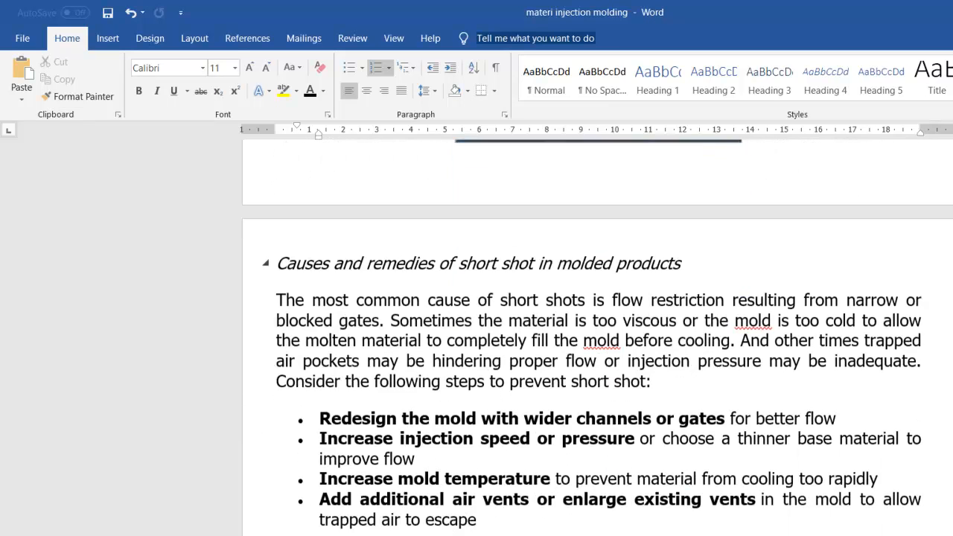
scroll(537, 532, down, 6)
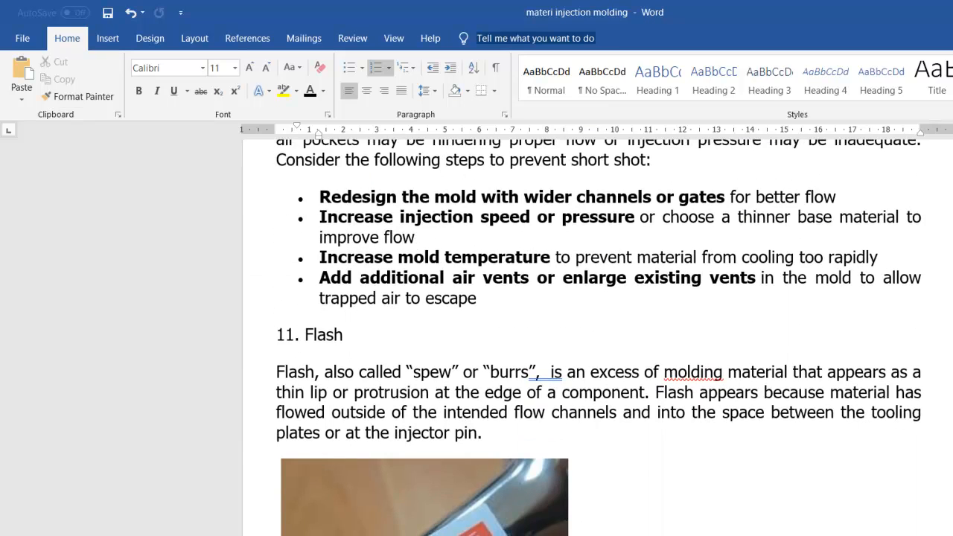
Read section 11, "Flash", from its definition and example photo through its common causes to the prevention methods
scroll(536, 531, down, 2)
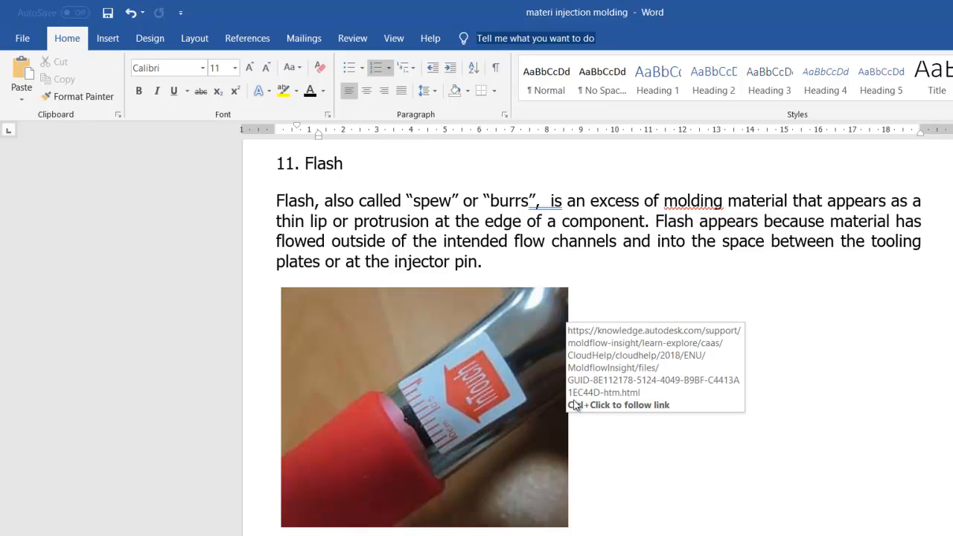
scroll(624, 439, down, 1)
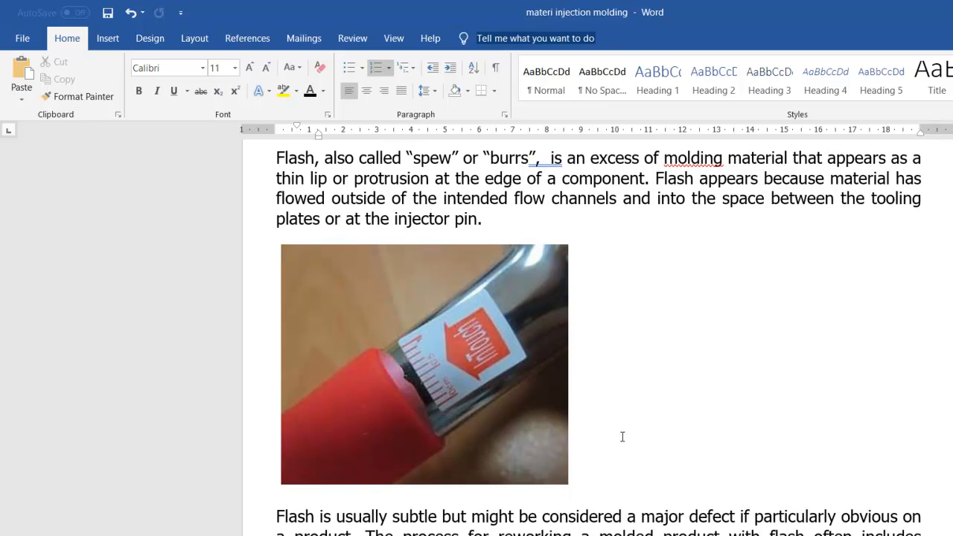
scroll(621, 437, down, 1)
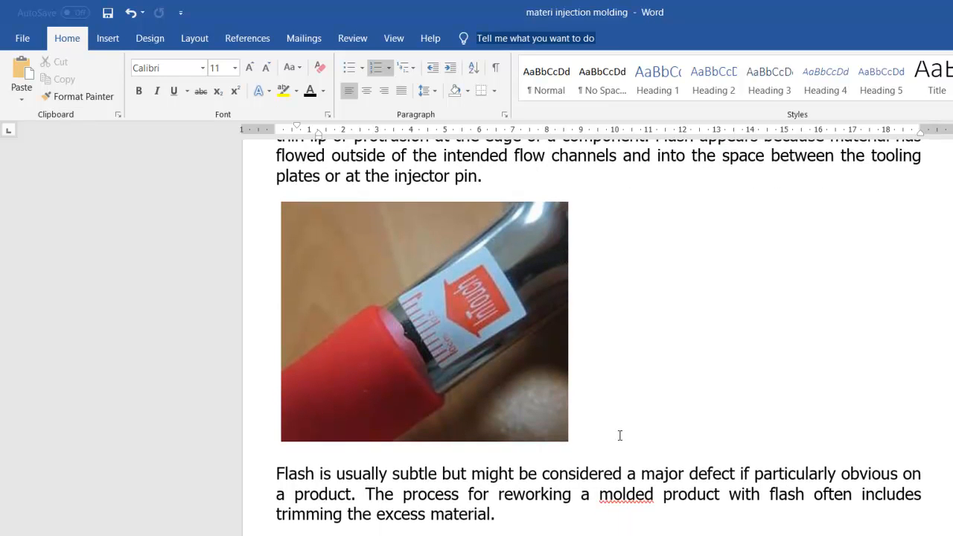
scroll(621, 437, up, 2)
scroll(618, 434, down, 1)
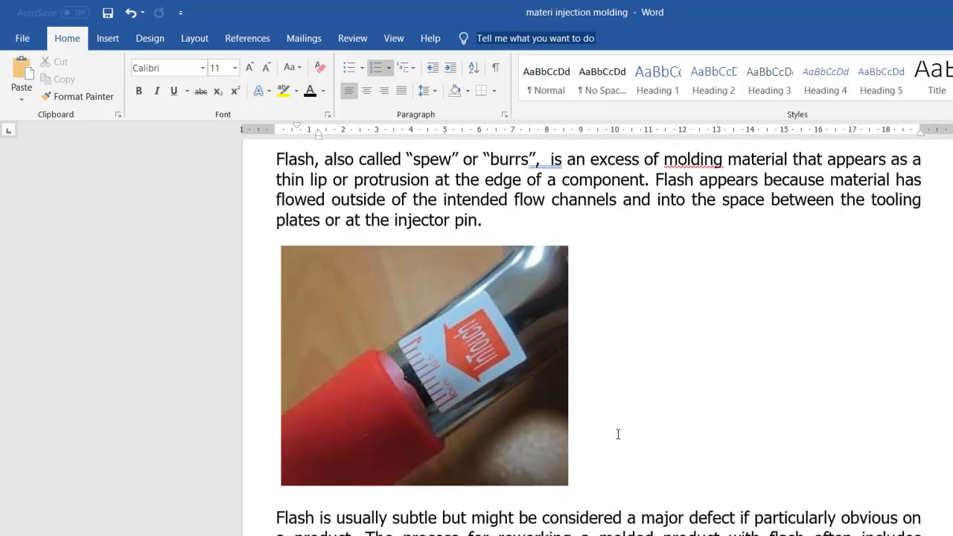
scroll(618, 434, down, 2)
scroll(617, 435, down, 2)
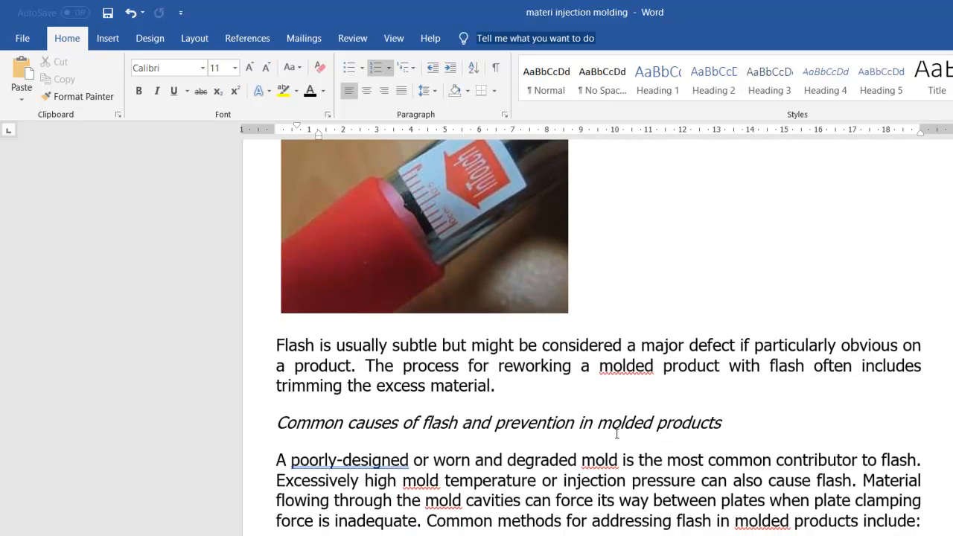
scroll(616, 435, down, 4)
scroll(615, 432, down, 2)
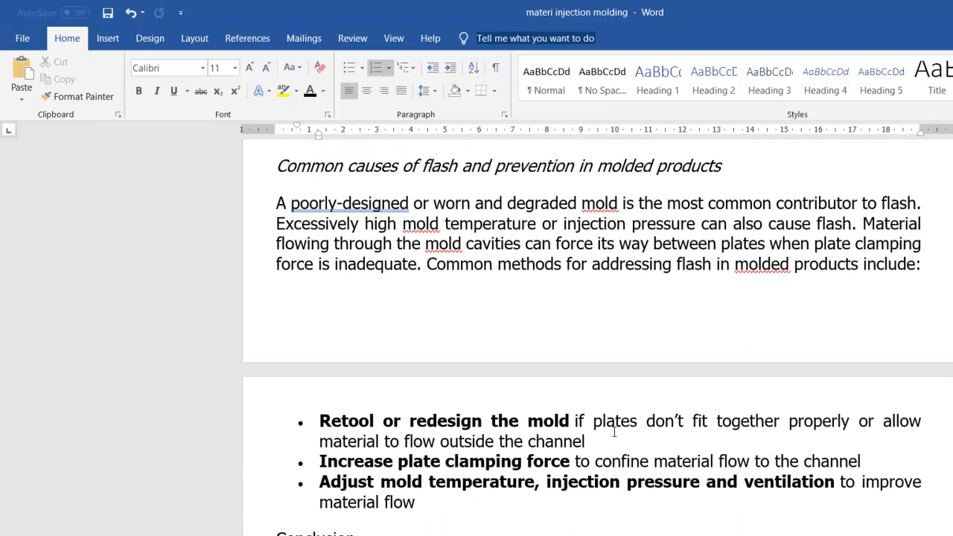
Review the "Flash" section again, going back and forth between its example photo and the list of prevention methods
scroll(614, 430, up, 7)
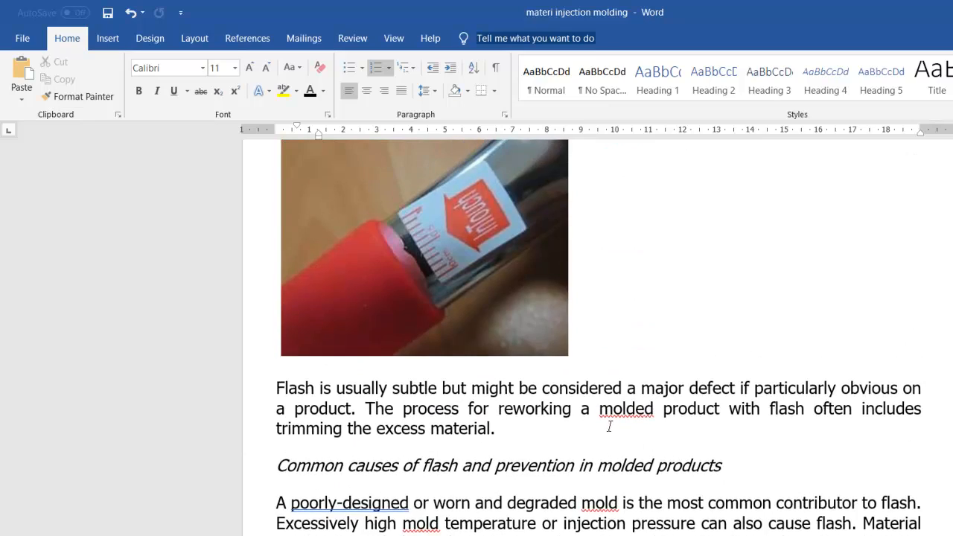
scroll(609, 425, up, 8)
scroll(609, 425, down, 18)
scroll(608, 427, up, 6)
scroll(608, 426, up, 11)
scroll(604, 421, down, 12)
scroll(604, 421, down, 1)
Add the heading "12. uncomplate fill" after the last flash prevention bullet, above the Conclusion
click(458, 461)
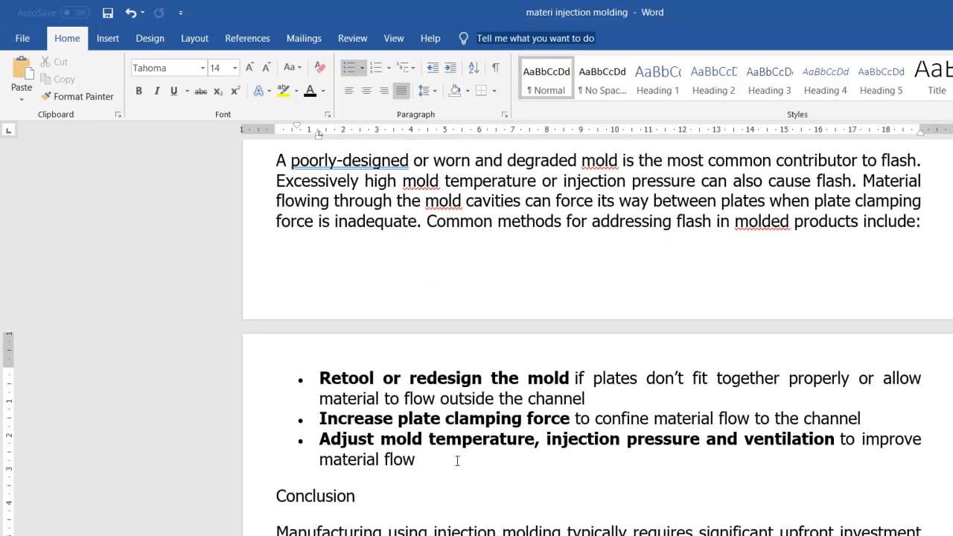
key(Return)
key(Return)
text(12.)
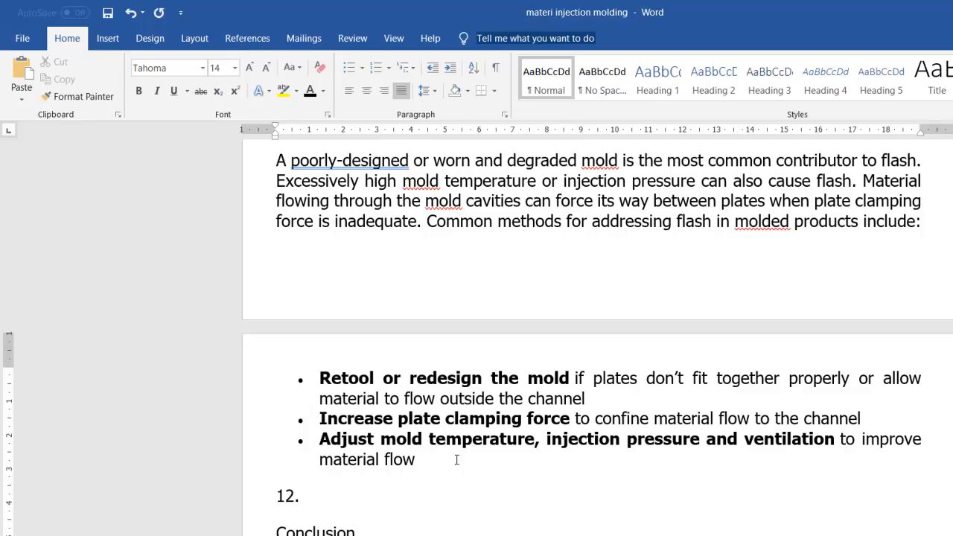
text(uncomplate fill)
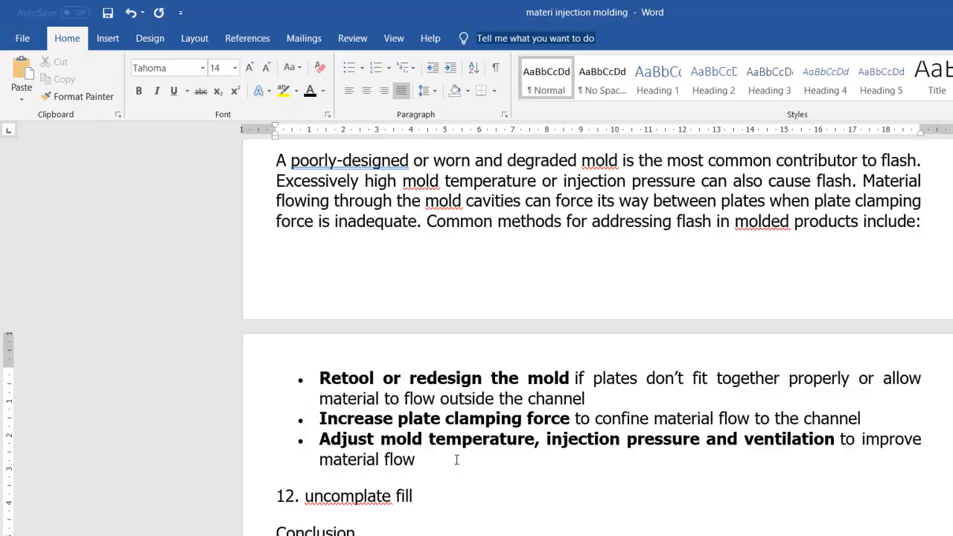
Add the description "Ada cavity tidak terisi" as a new paragraph under heading 12
key(Return)
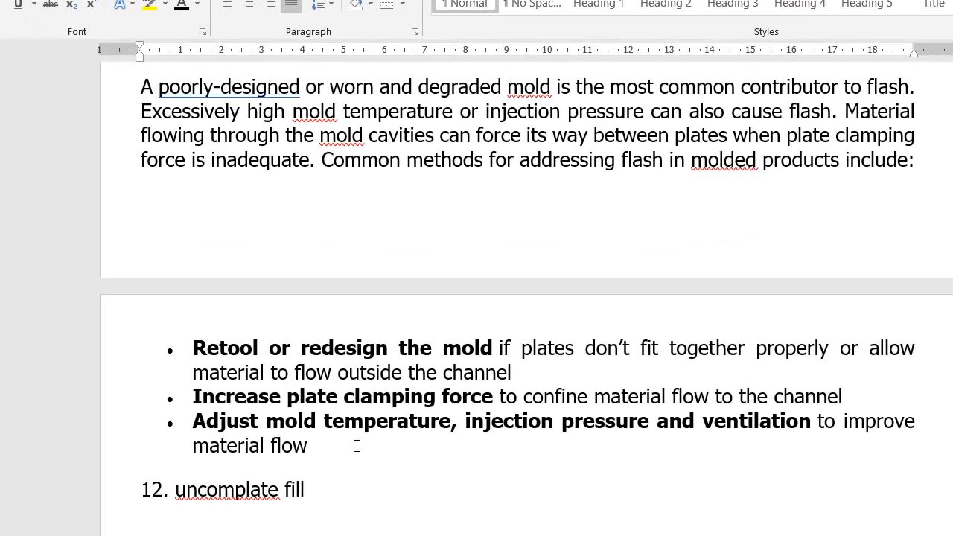
text(Ada cavity ta)
key(BackSpace)
text(yang)
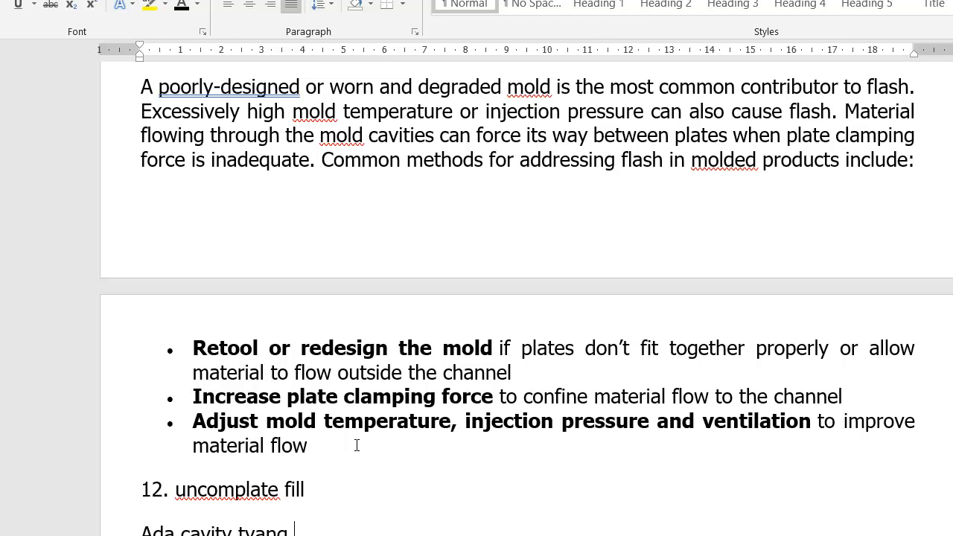
key(BackSpace)
key(BackSpace)
key(BackSpace)
key(BackSpace)
text(idak terisi)
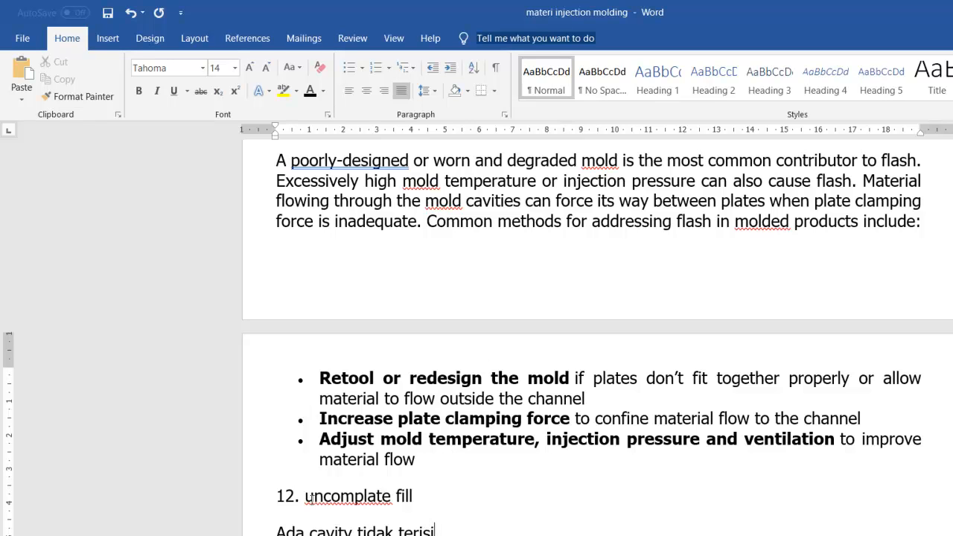
Change the wording of heading 12 to "incomplate fill" and save the document
click(314, 497)
key(BackSpace)
text(i)
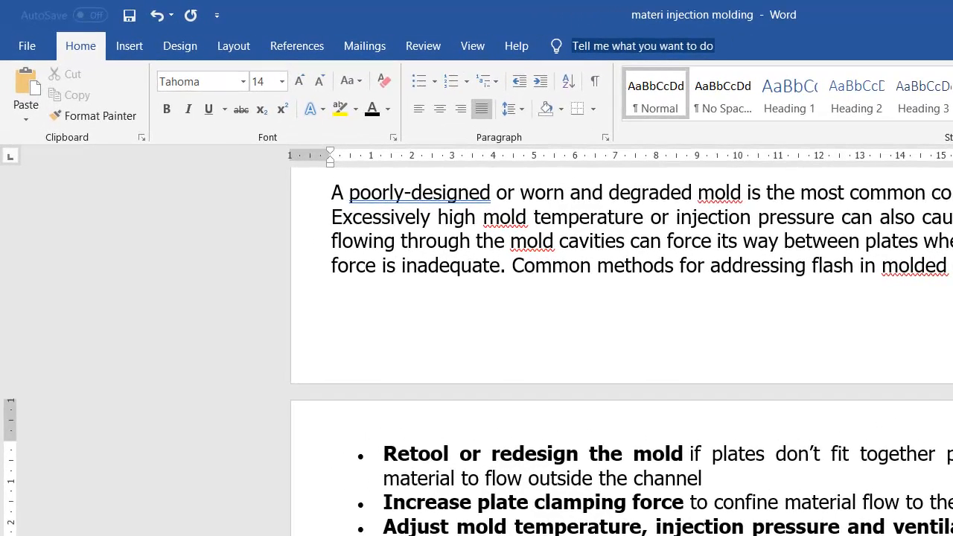
scroll(439, 530, down, 1)
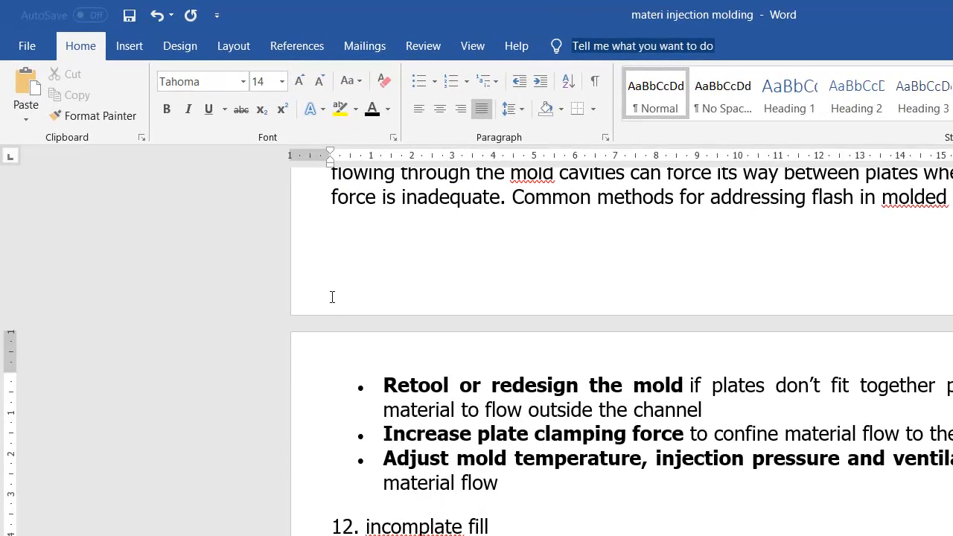
click(136, 24)
Look back through the earlier defect sections and switch to Autodesk Inventor with the Part1 assembly open
scroll(622, 350, up, 15)
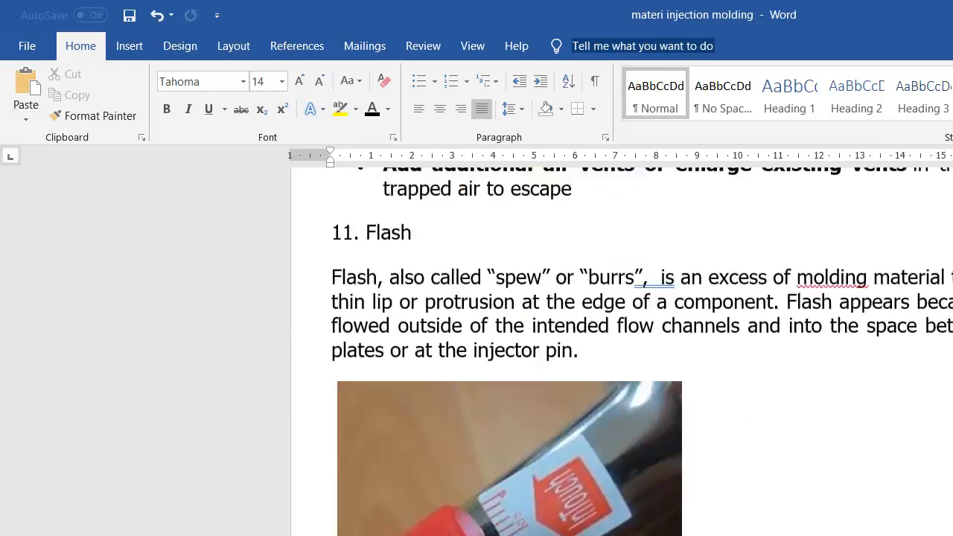
scroll(483, 521, up, 8)
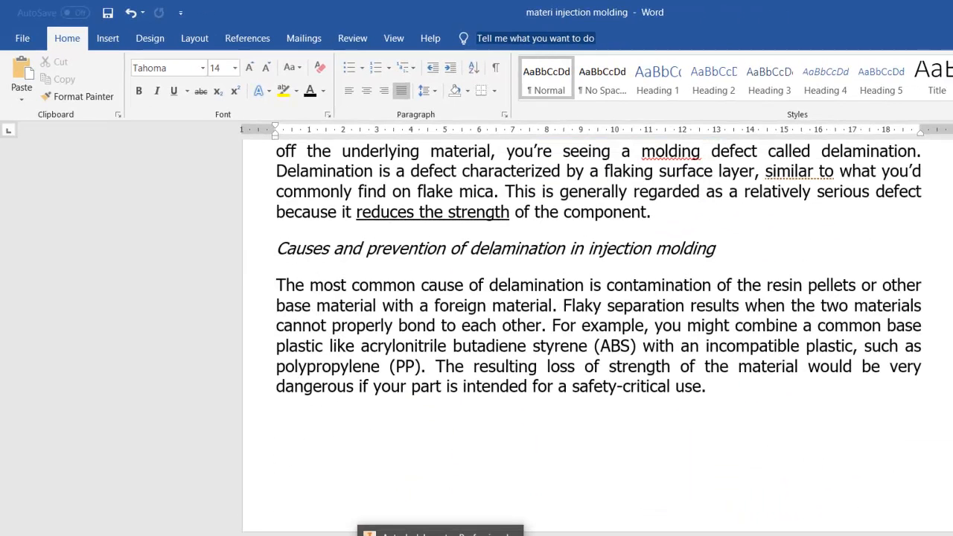
click(441, 530)
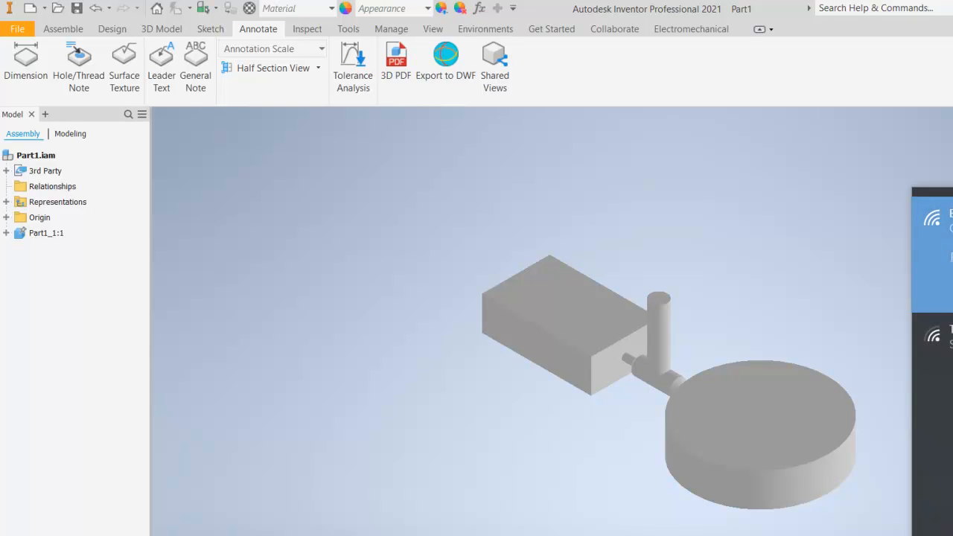
click(826, 290)
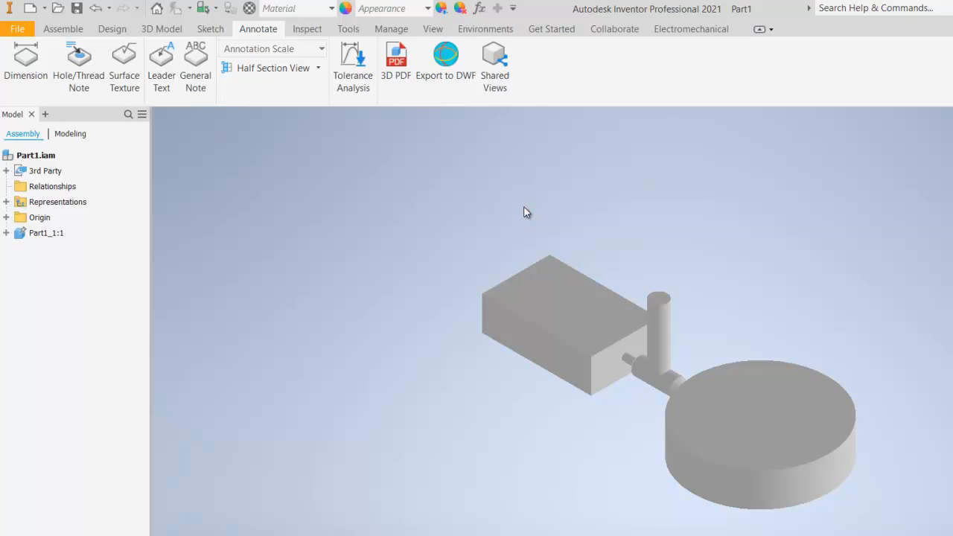
Examine the file types offered for exporting Part1 in CAD format and close the export without saving
click(21, 36)
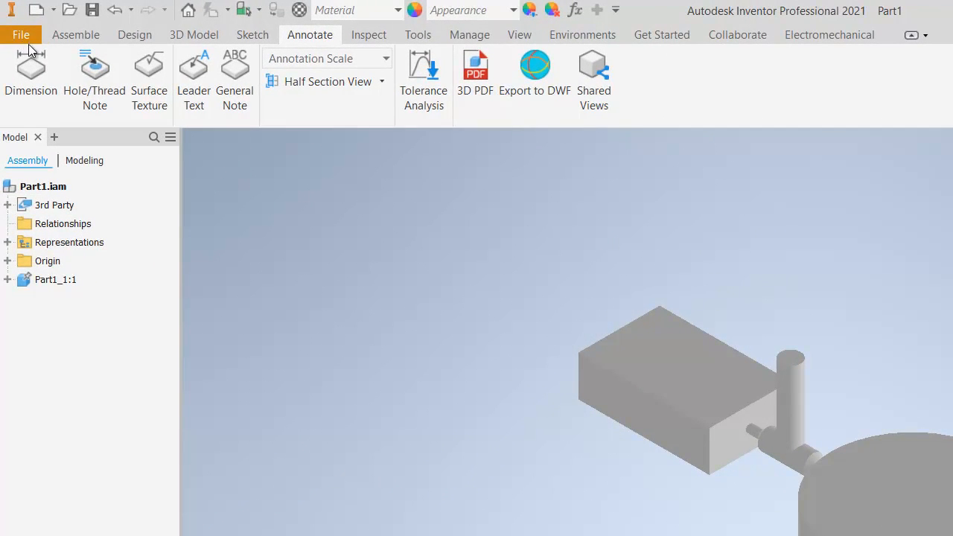
click(37, 38)
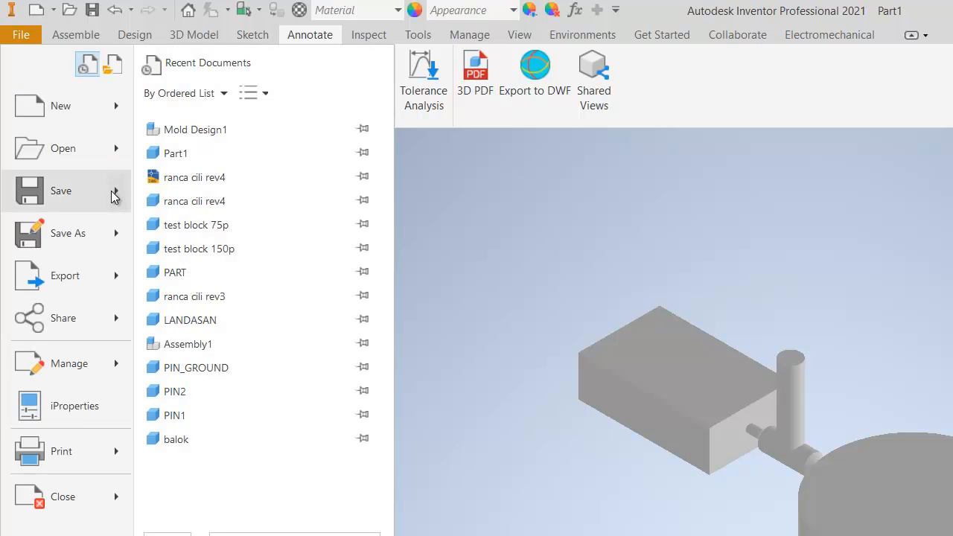
mouse_move(112, 212)
mouse_move(89, 263)
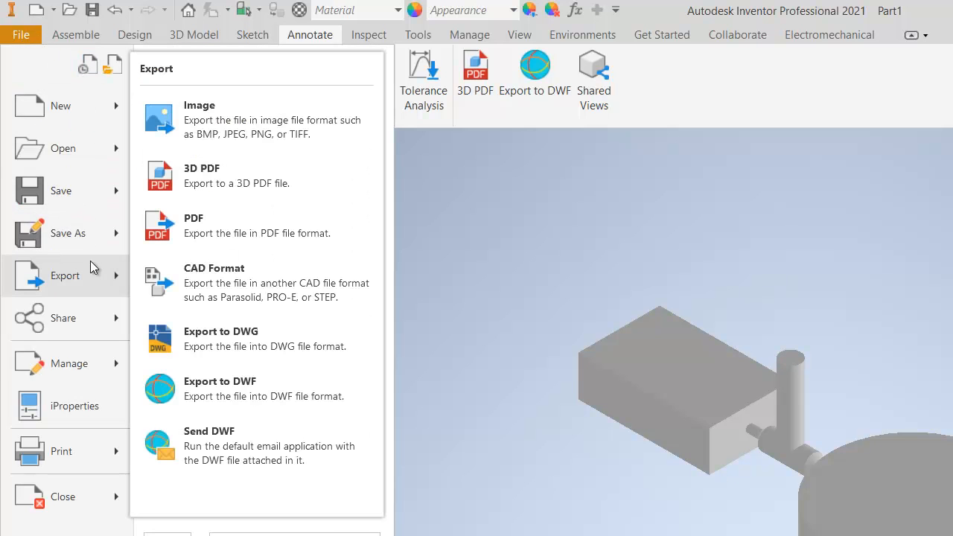
click(223, 270)
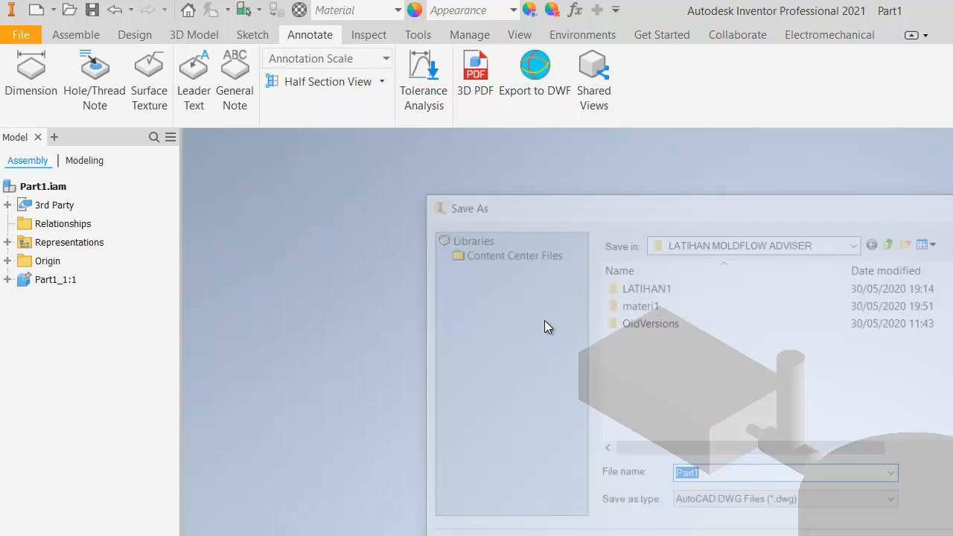
click(745, 505)
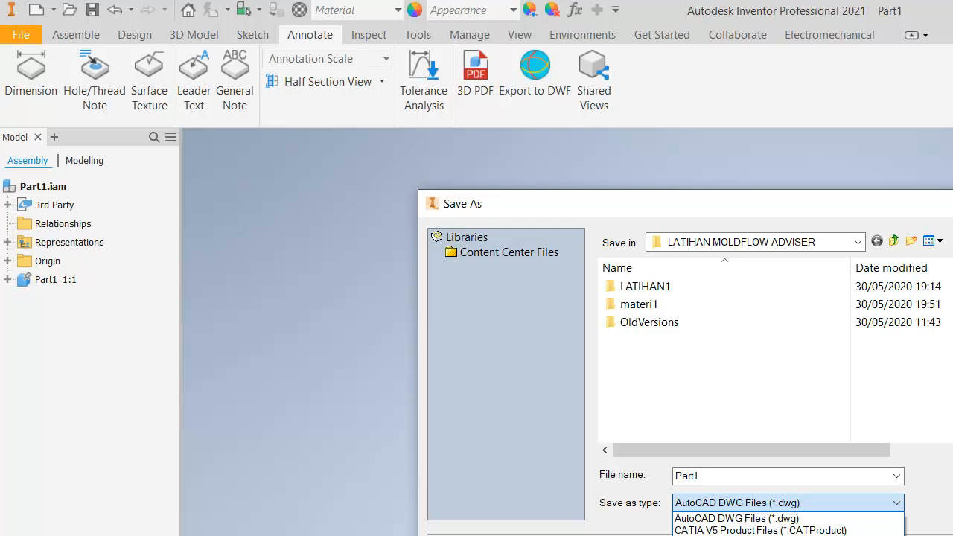
key(Escape)
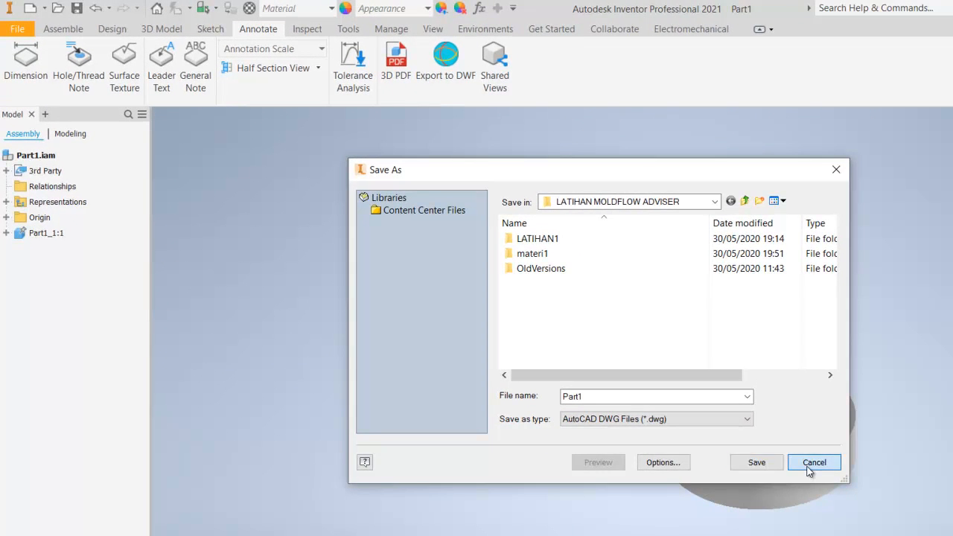
click(816, 459)
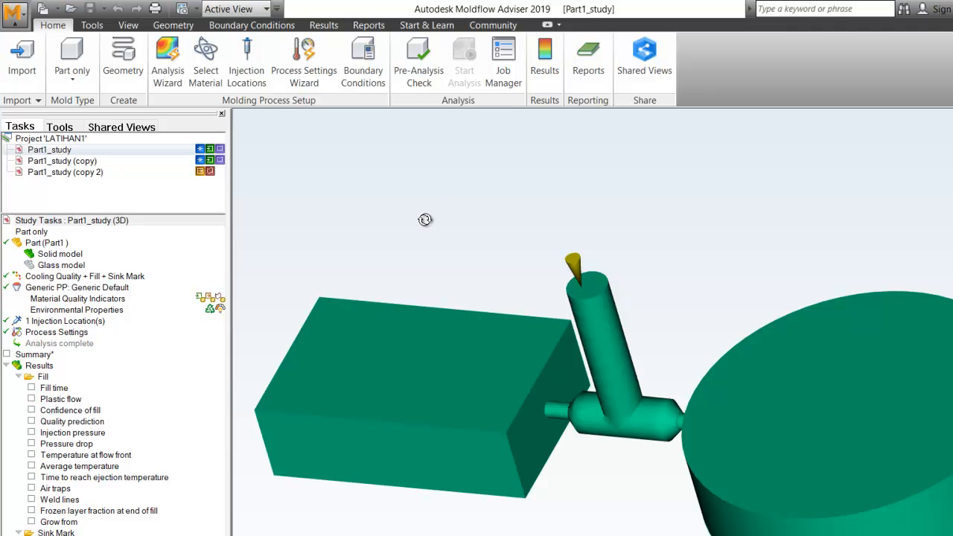
Switch to Autodesk Moldflow Adviser and view the options for opening a project or importing a model
click(14, 14)
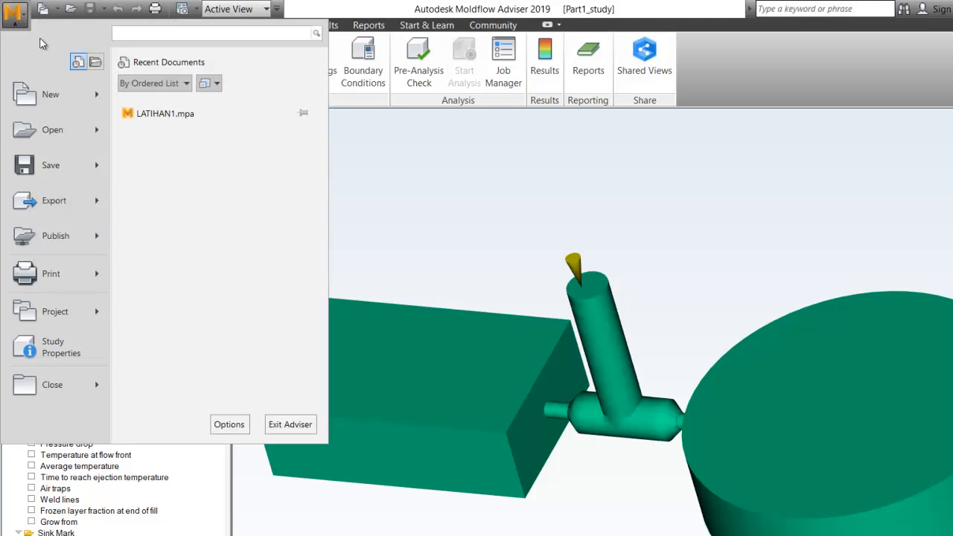
mouse_move(57, 130)
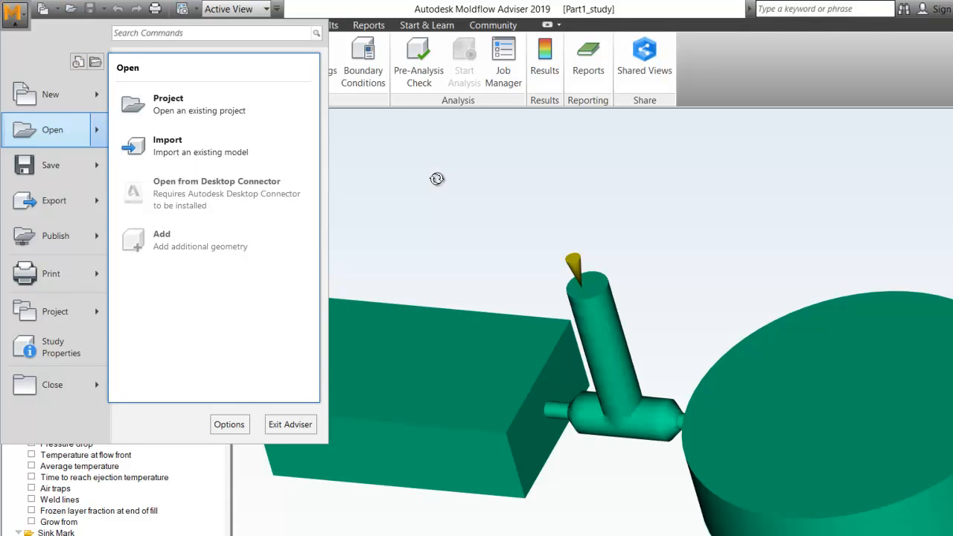
click(438, 179)
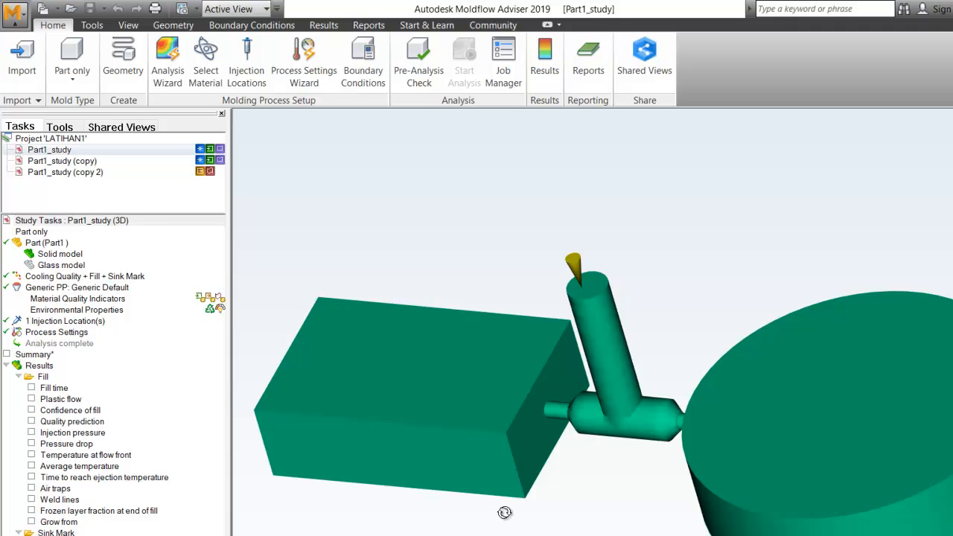
mouse_move(690, 288)
mouse_down()
mouse_move(683, 293)
mouse_move(681, 275)
mouse_move(692, 245)
mouse_move(654, 296)
mouse_move(664, 302)
mouse_move(669, 288)
mouse_up()
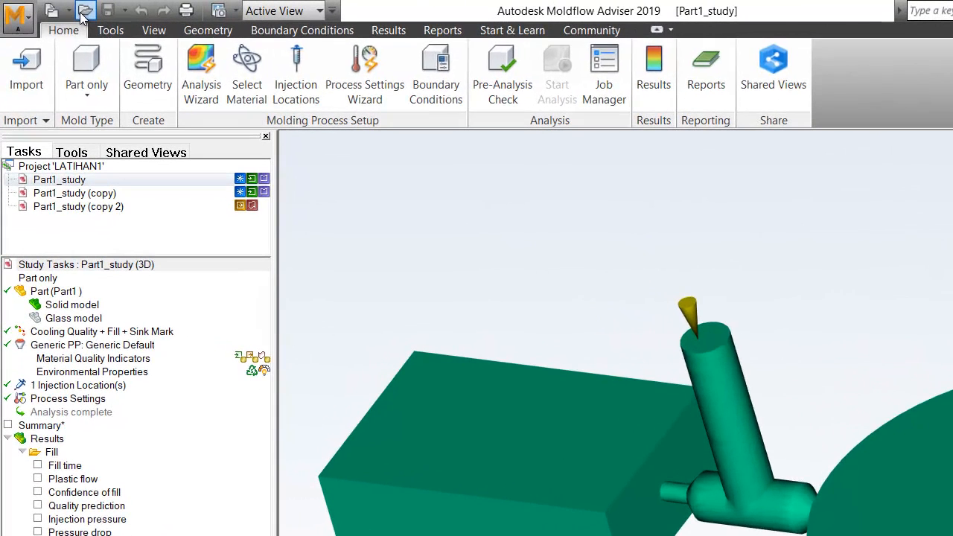
click(70, 8)
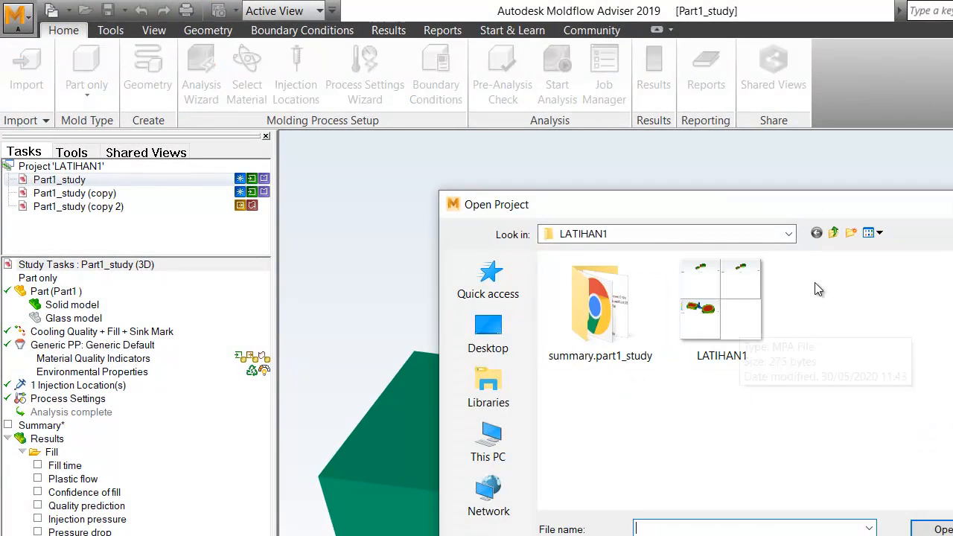
click(833, 234)
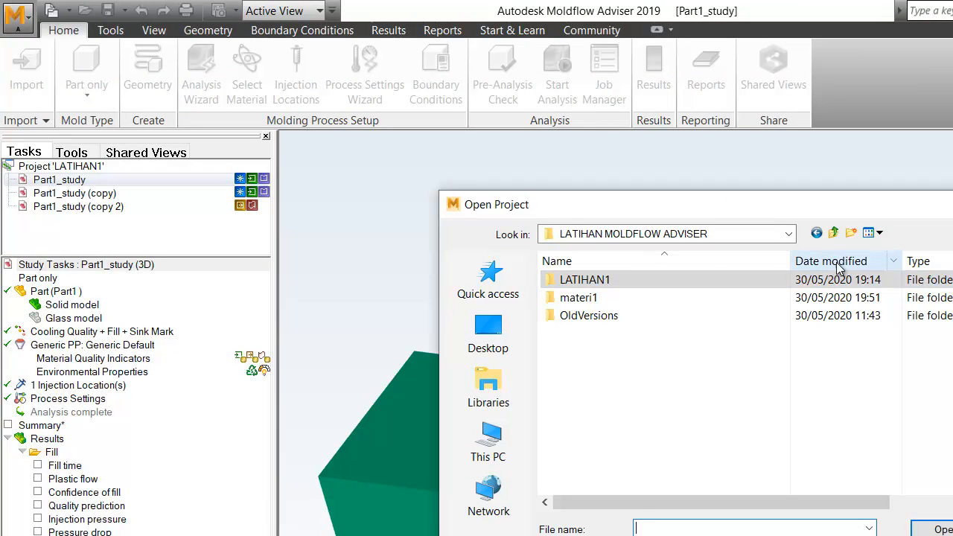
click(829, 235)
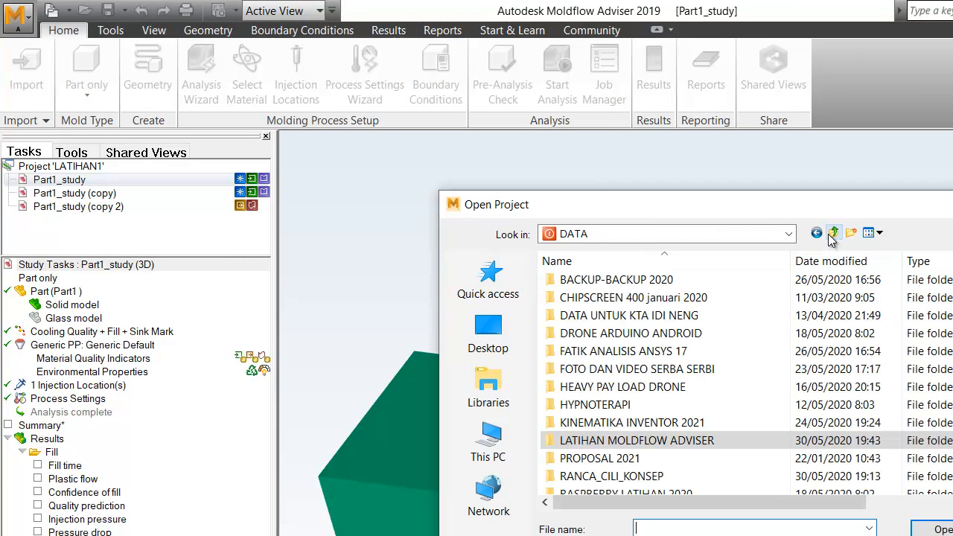
double_click(602, 440)
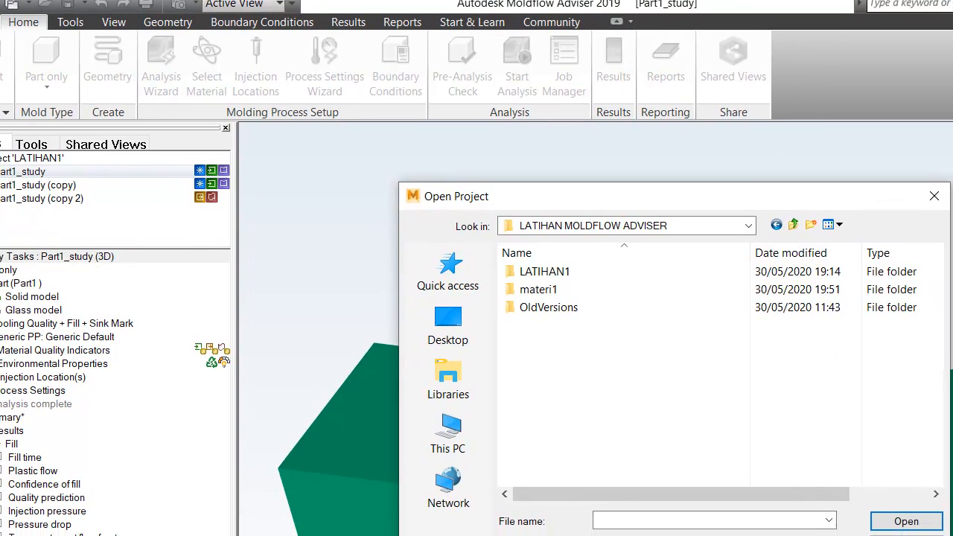
click(906, 534)
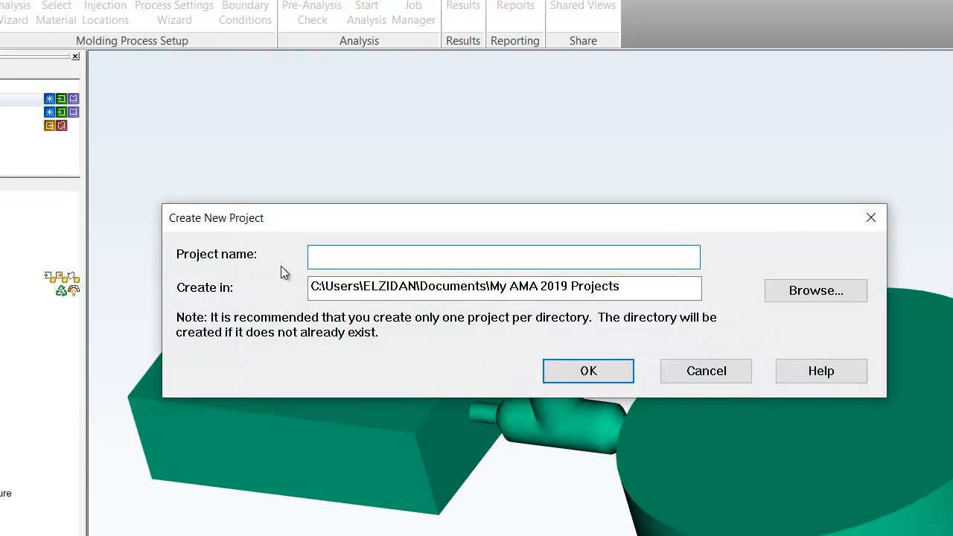
Create a new project named latihan1a in the C:\DATA\LATIHAN MOLDFLOW ADVISER folder
text(Iatihan1a)
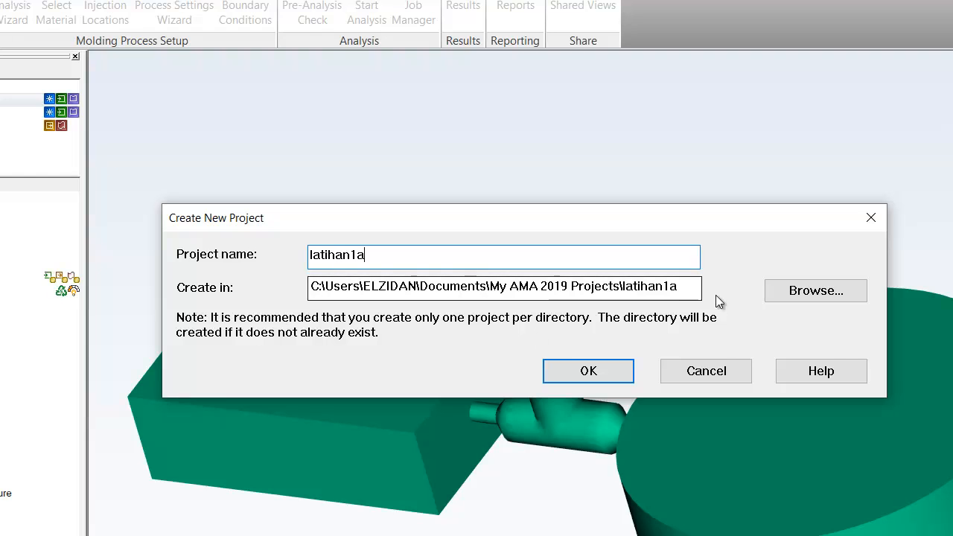
click(799, 292)
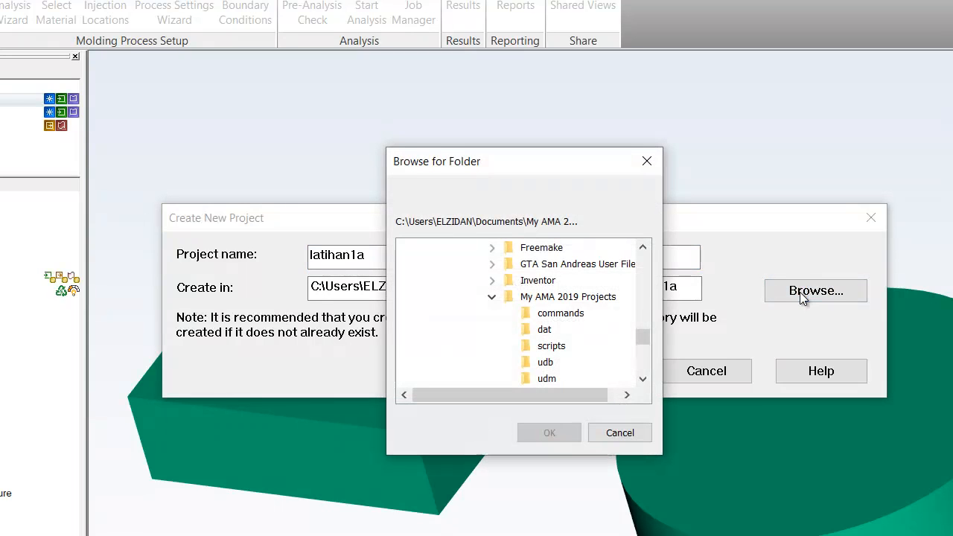
drag(645, 343, 646, 292)
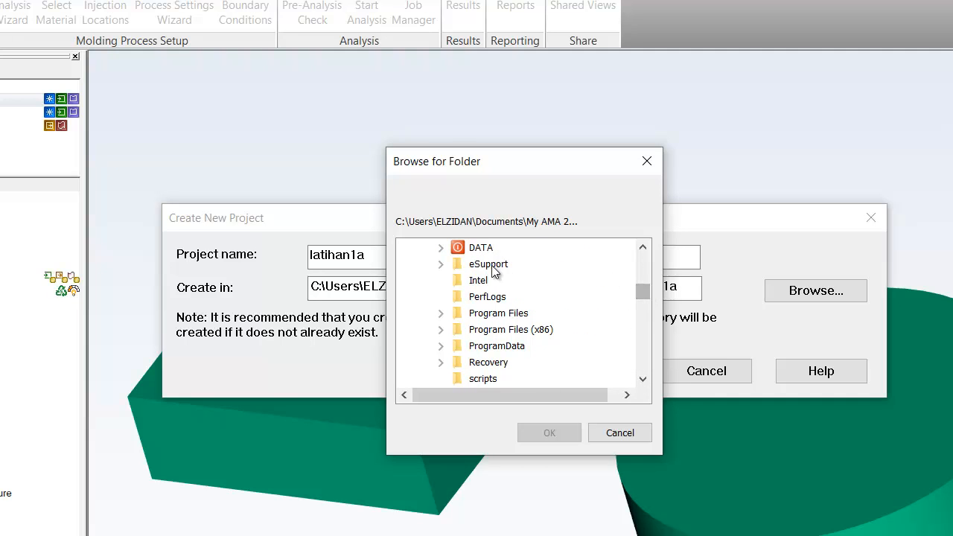
click(441, 247)
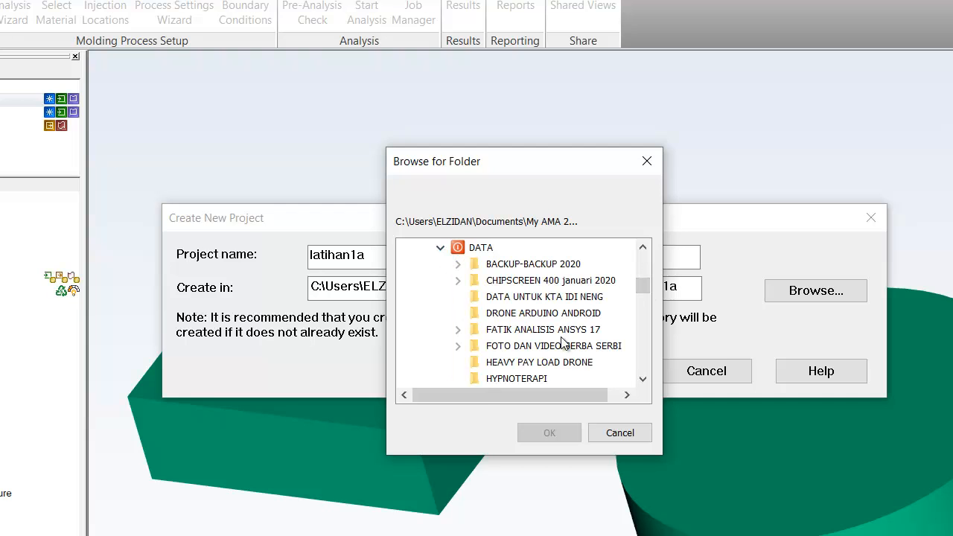
click(646, 382)
click(646, 381)
click(646, 382)
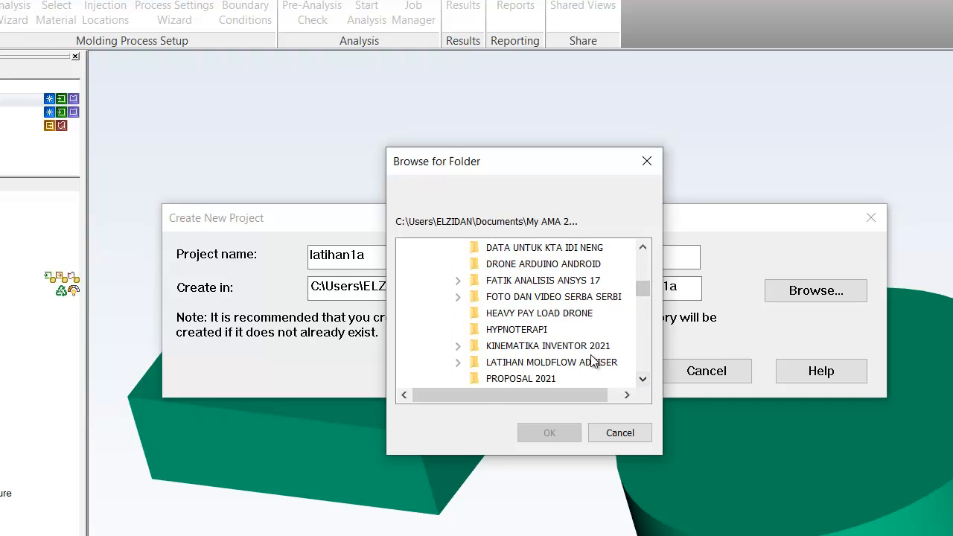
click(596, 362)
click(549, 432)
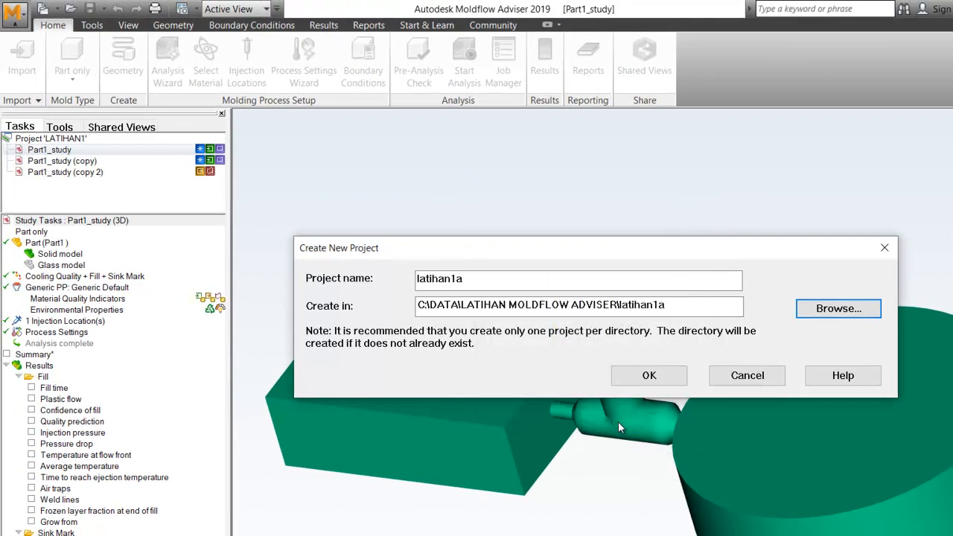
click(652, 377)
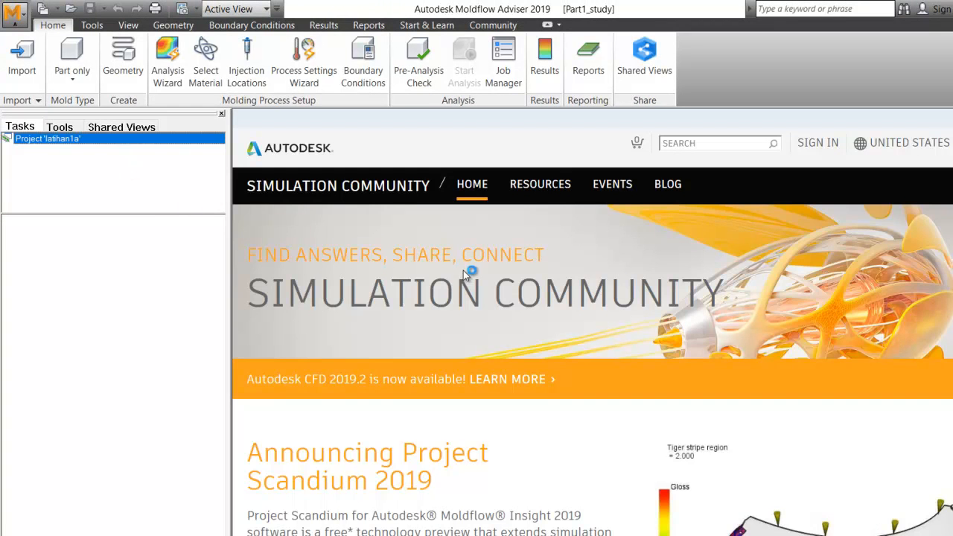
Start a model import and choose Part1.sat from the LATIHAN MOLDFLOW ADVISER folder
click(24, 73)
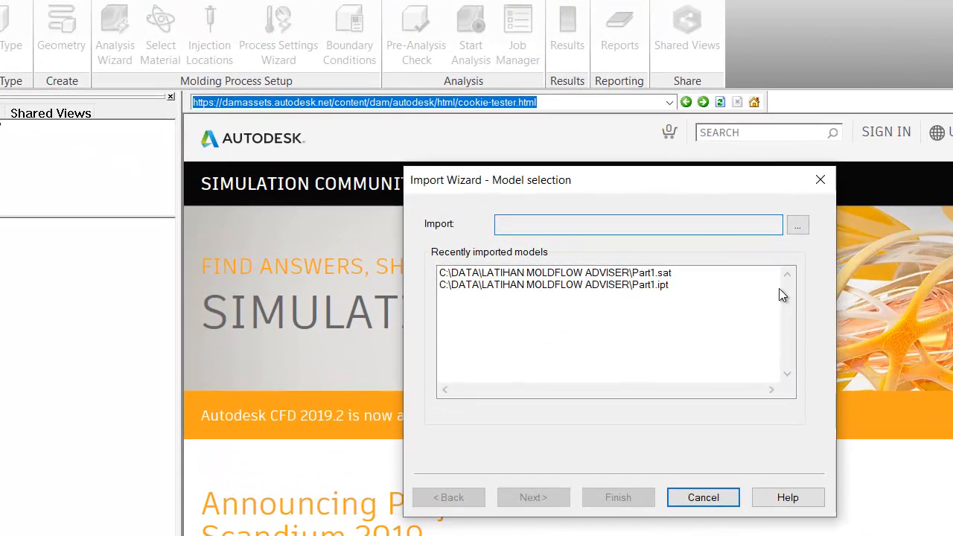
click(797, 225)
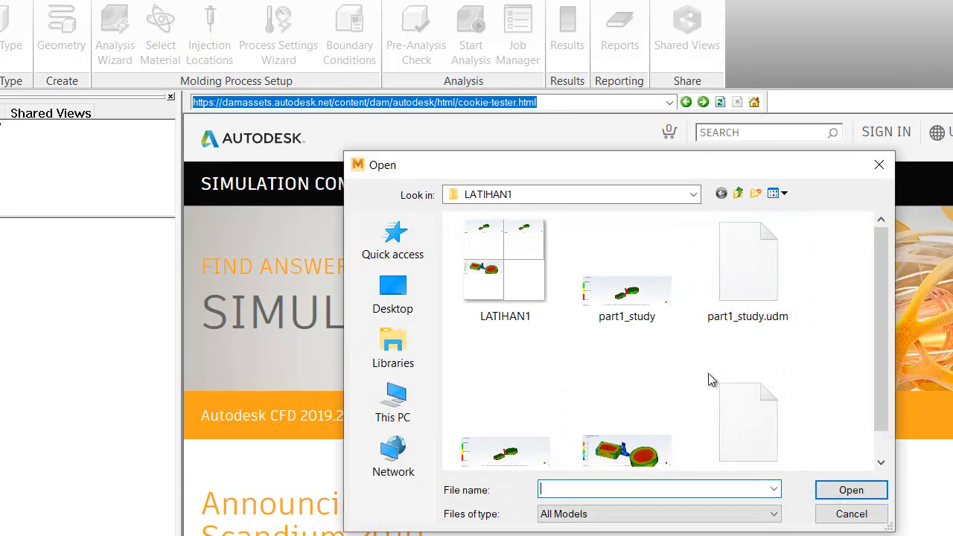
drag(885, 391, 887, 453)
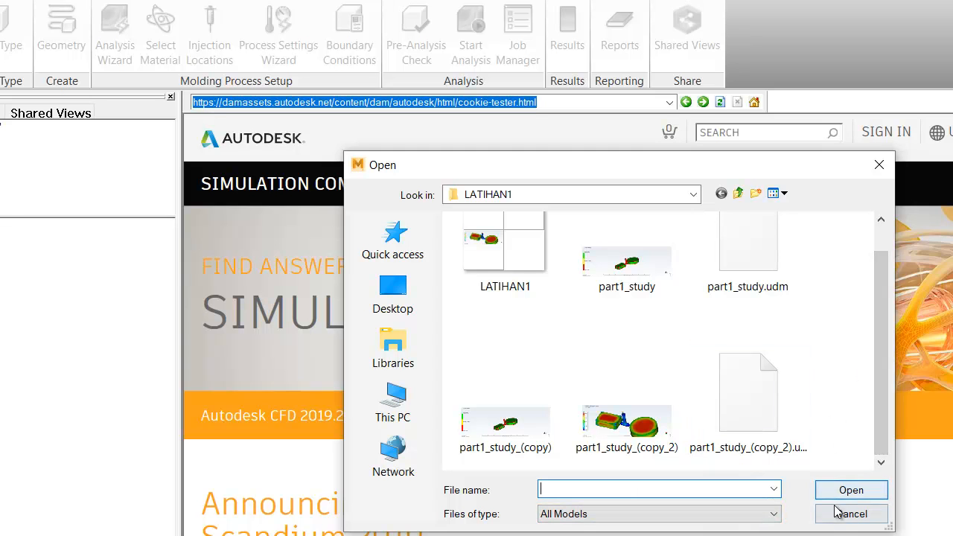
click(737, 193)
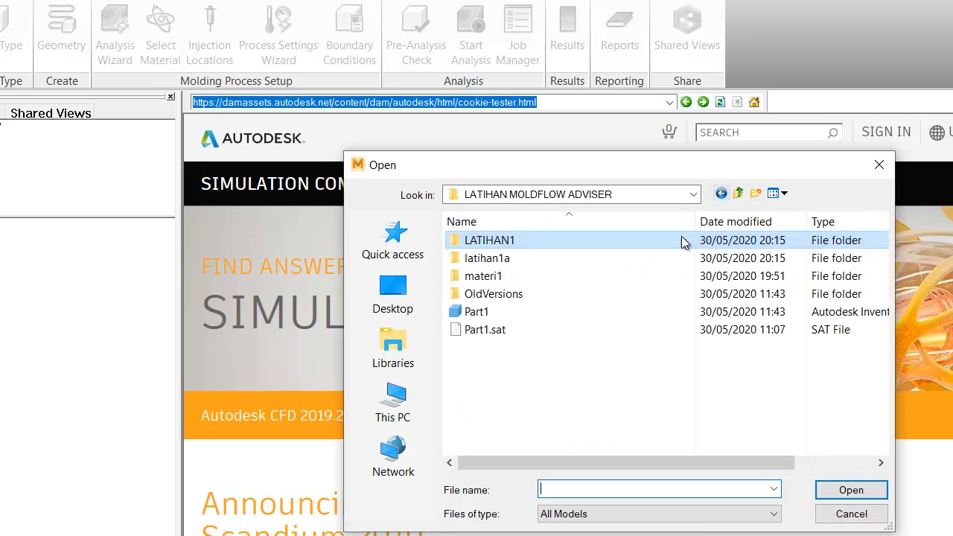
click(485, 330)
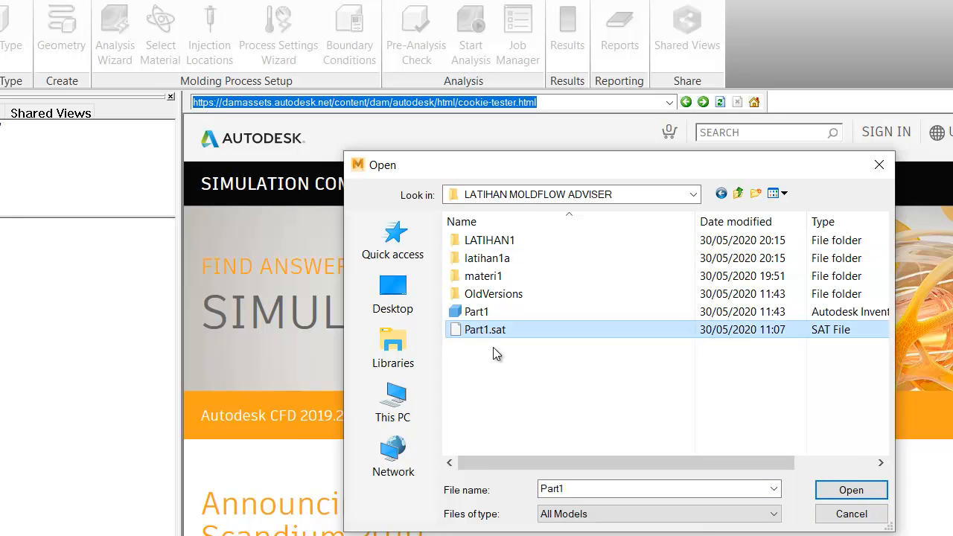
click(851, 490)
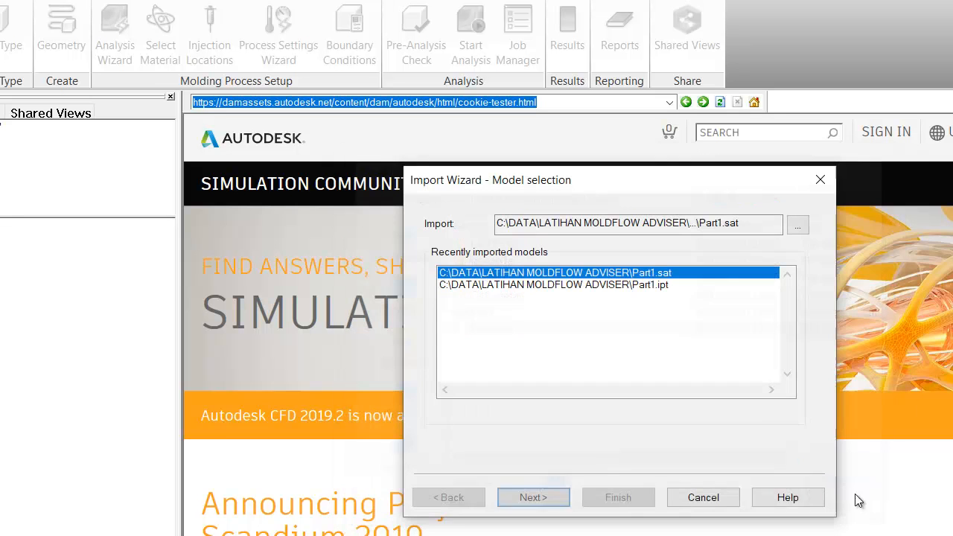
Import the model in millimeters with automatic clean up and suitability check, using the Advanced - True 3D analysis type
click(541, 503)
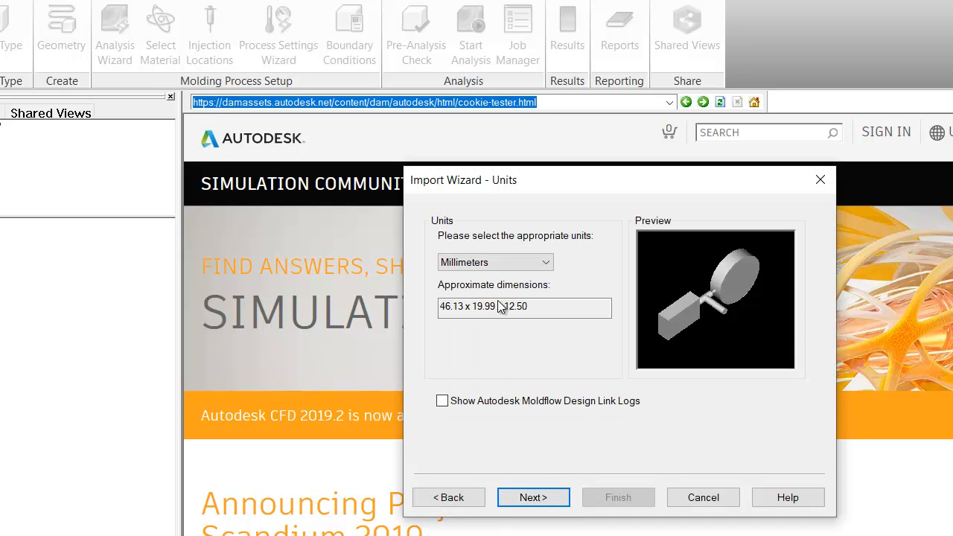
click(504, 262)
click(504, 261)
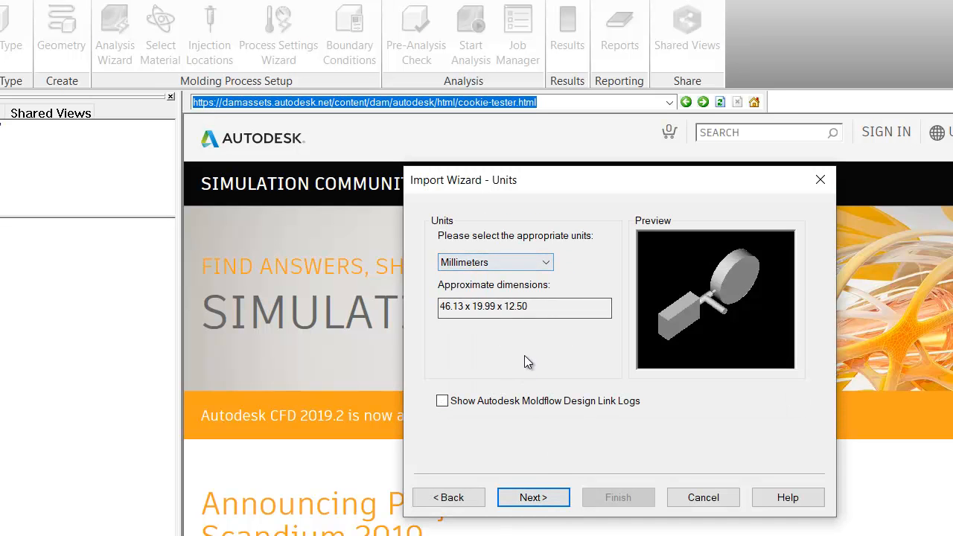
click(532, 496)
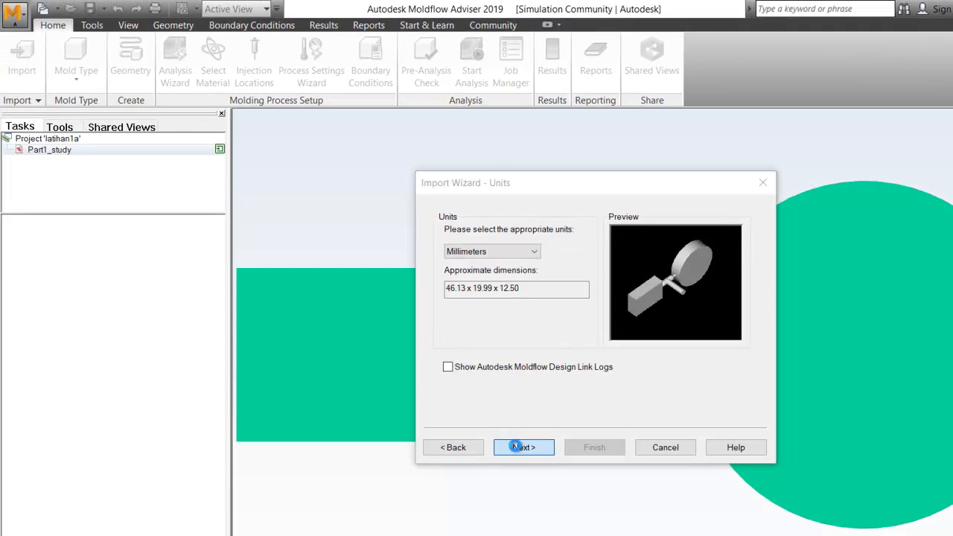
click(515, 447)
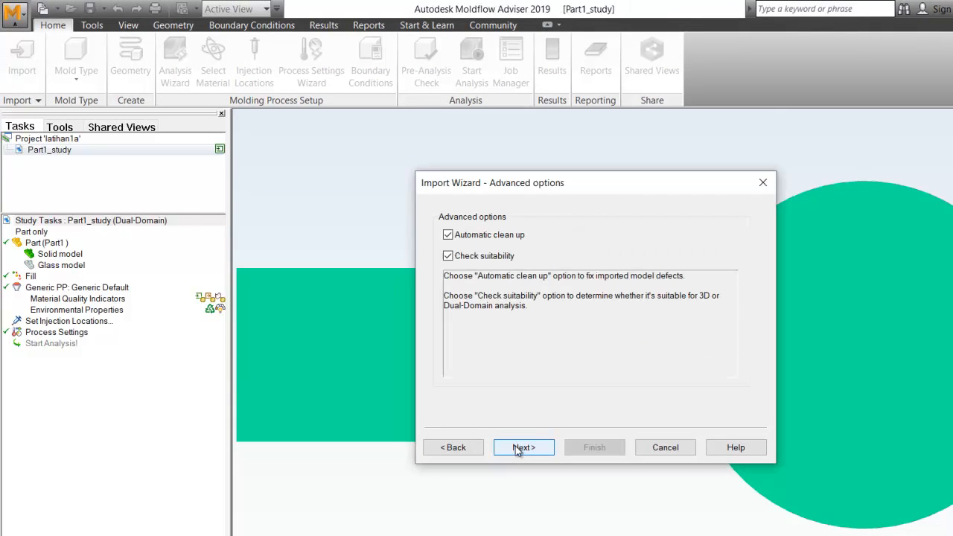
click(537, 451)
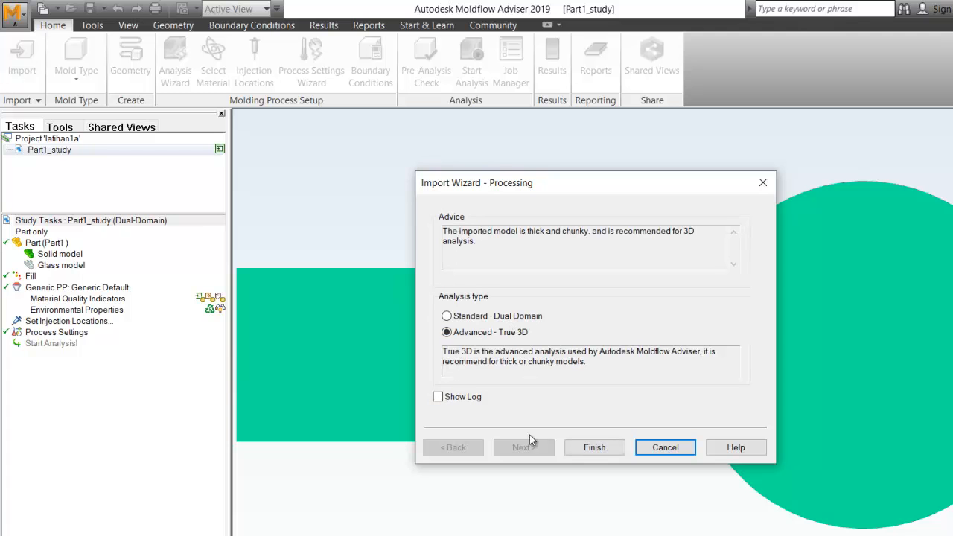
click(583, 447)
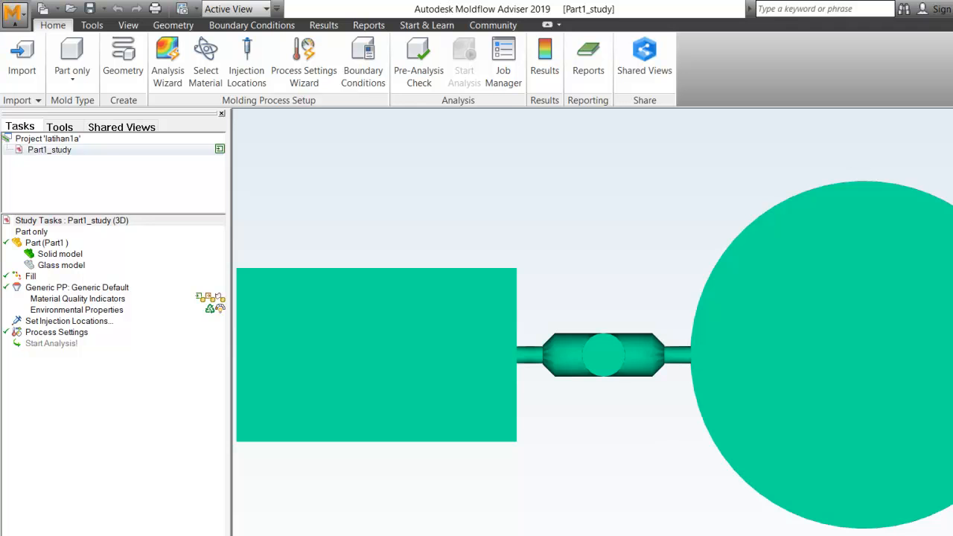
Place one injection location on the free end face of the slanted cylindrical sprue
mouse_move(559, 415)
mouse_down()
mouse_move(559, 374)
mouse_move(499, 338)
mouse_up()
right_click(474, 228)
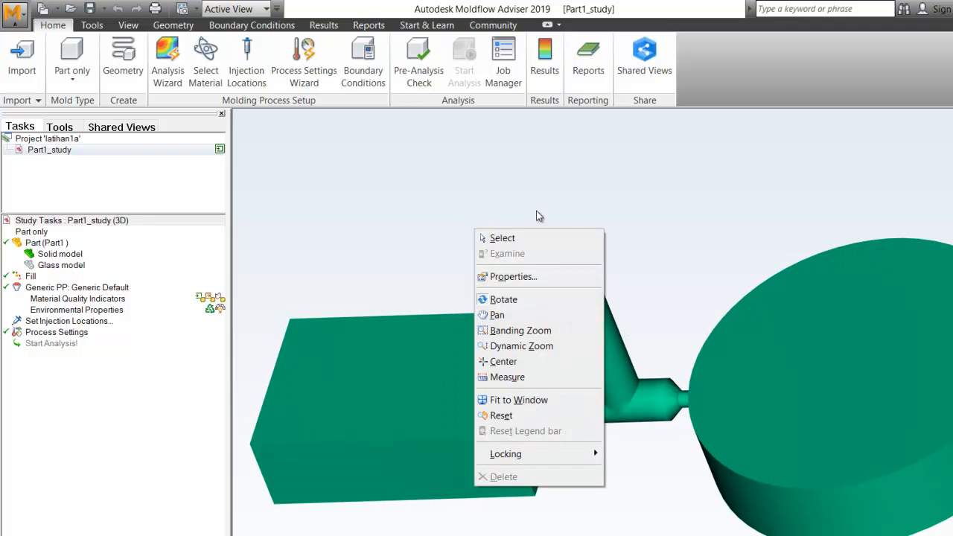
click(556, 206)
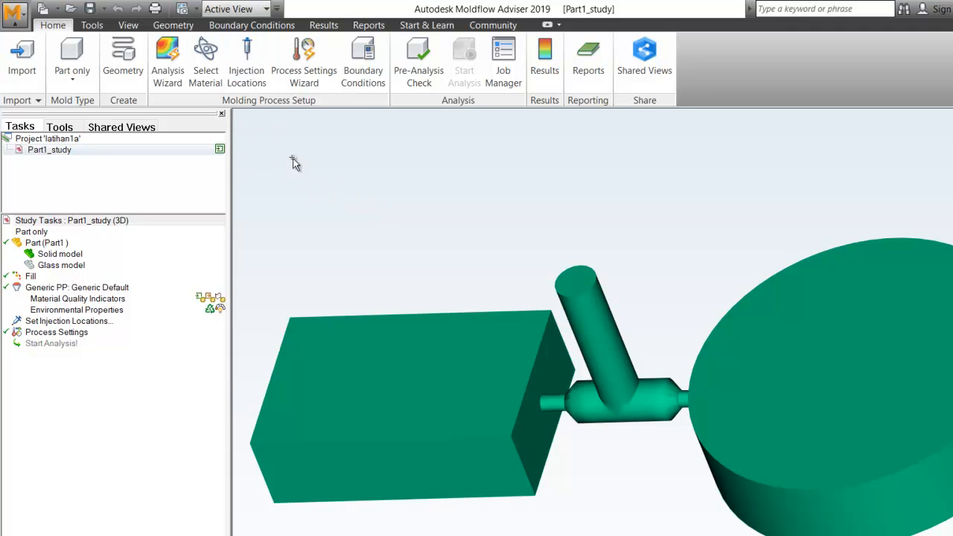
click(257, 85)
click(242, 70)
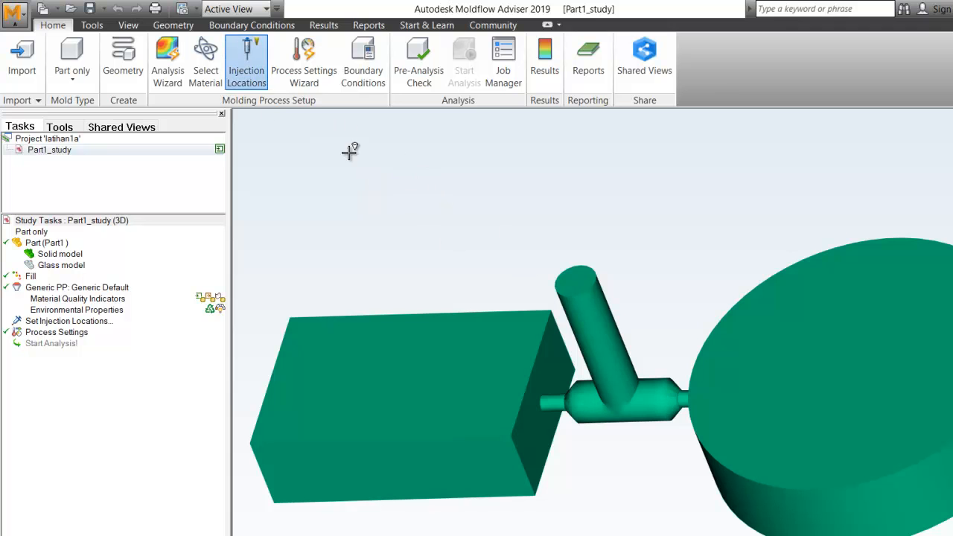
click(571, 284)
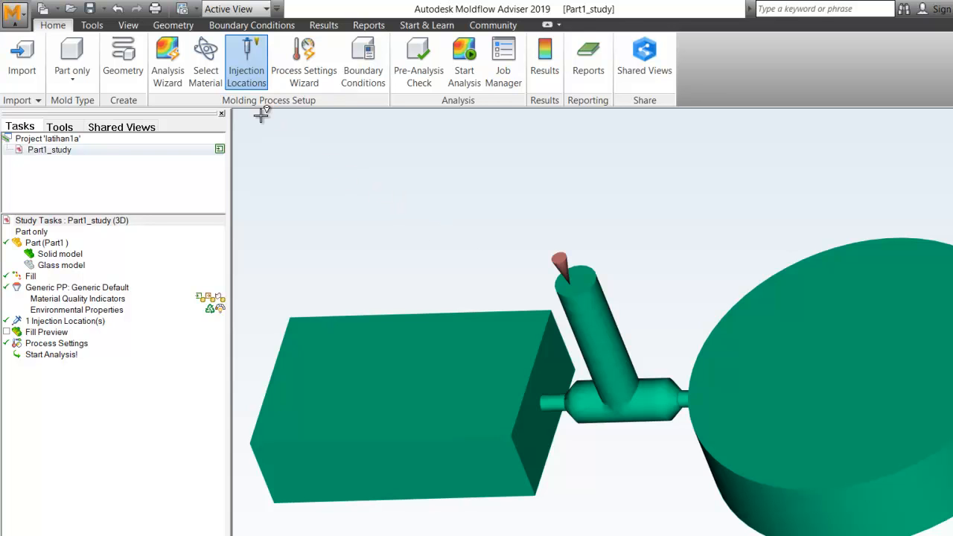
Open the material selection for the study and look through the available manufacturers, keeping Generic Default with Generic PP
click(208, 77)
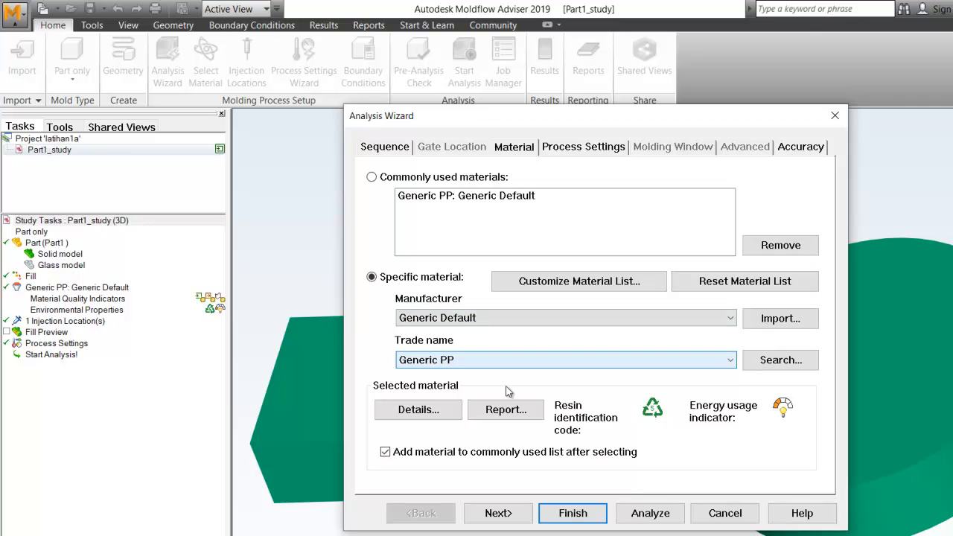
click(596, 323)
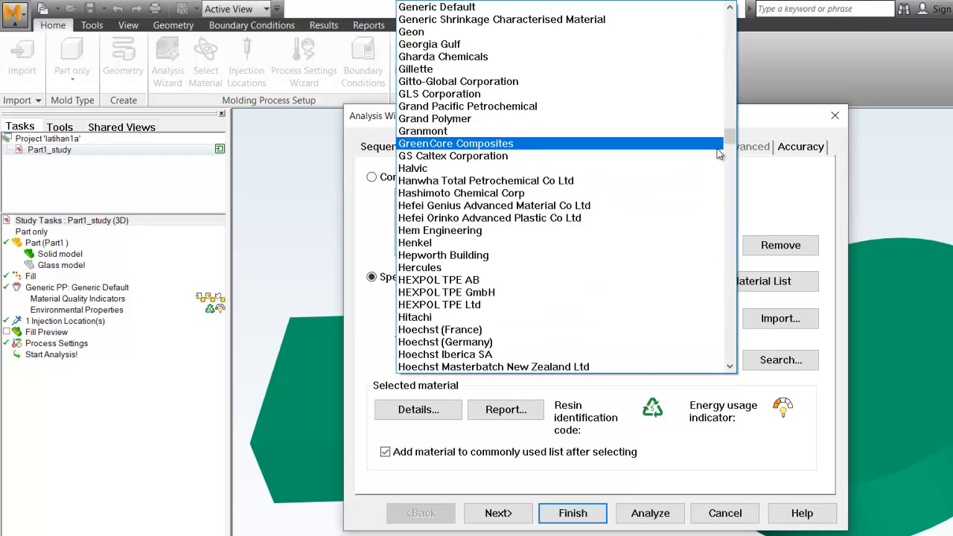
drag(729, 137, 731, 22)
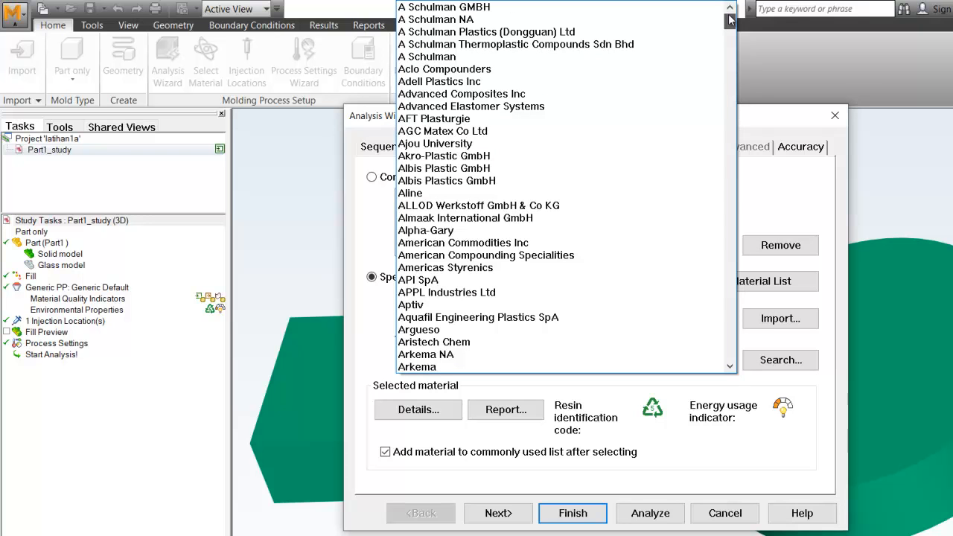
drag(730, 21, 732, 56)
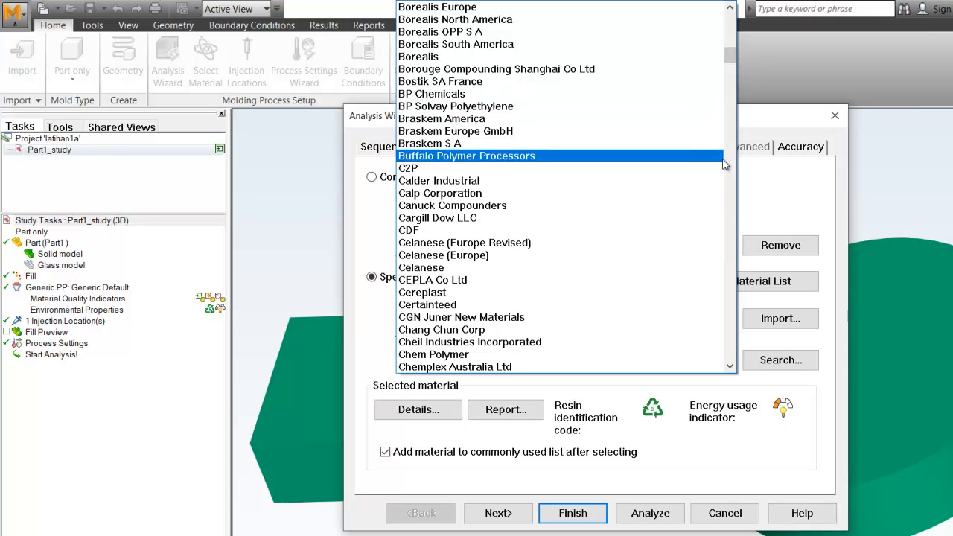
click(765, 185)
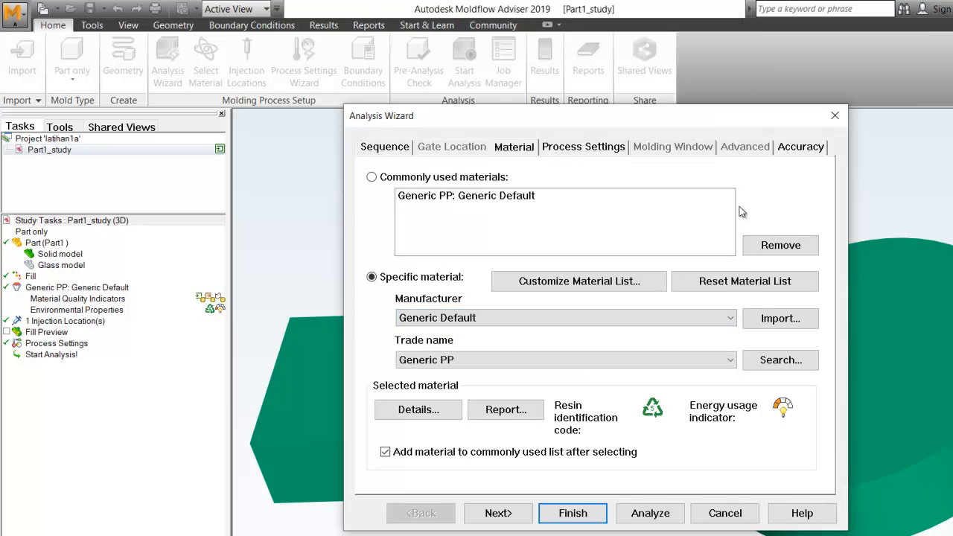
click(627, 319)
click(760, 92)
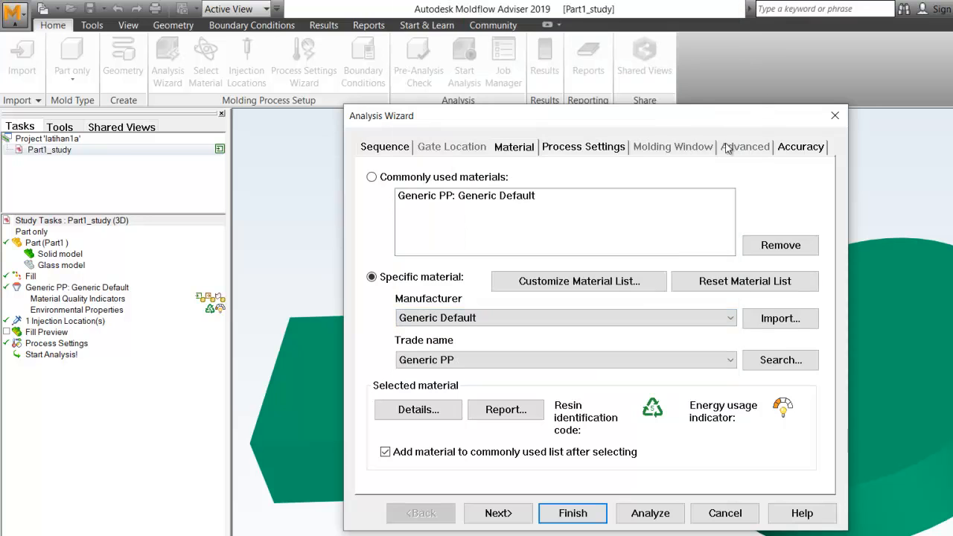
Look through the list of specific material manufacturers, choosing Isolyser and continuing through the remaining names
click(658, 363)
click(654, 363)
click(490, 323)
scroll(548, 305, down, 6)
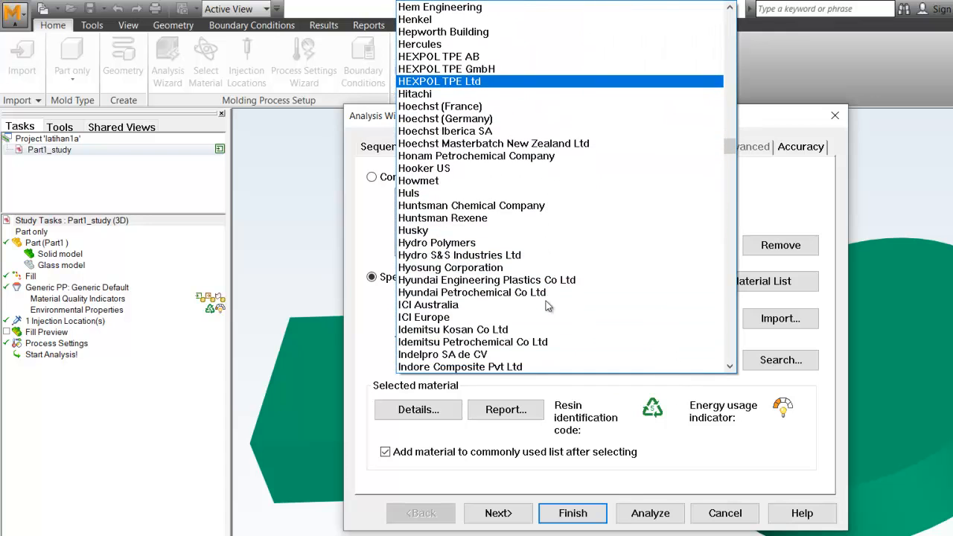
scroll(524, 318, down, 6)
scroll(523, 318, down, 6)
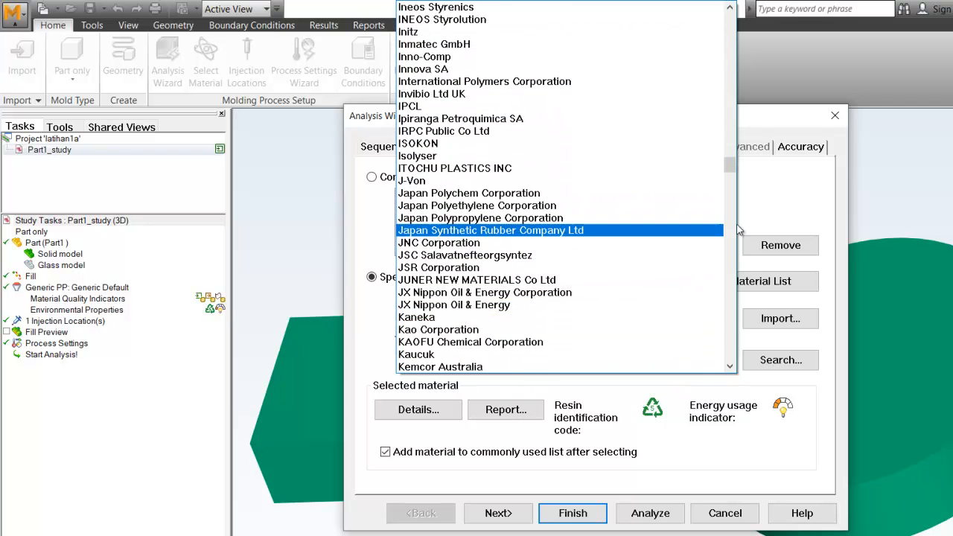
click(719, 156)
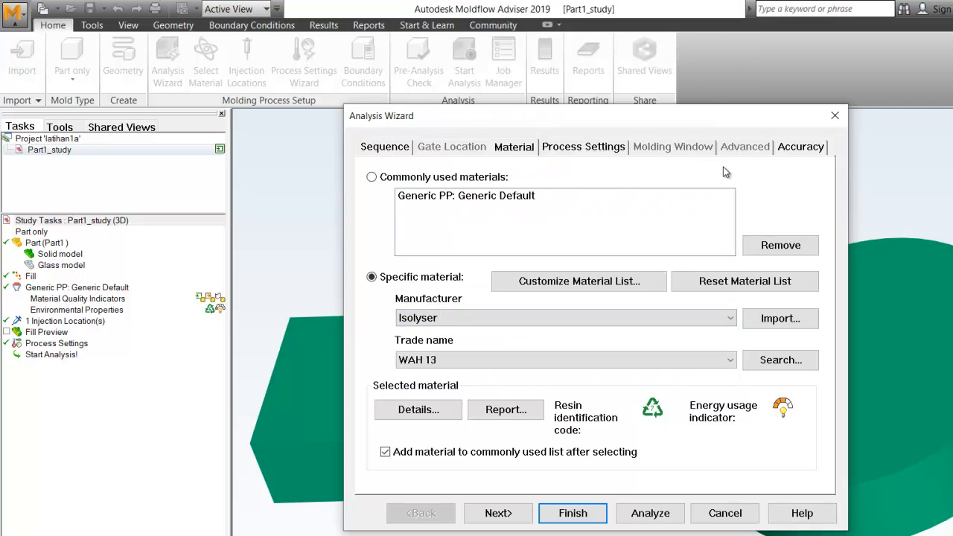
click(541, 318)
drag(729, 179, 754, 261)
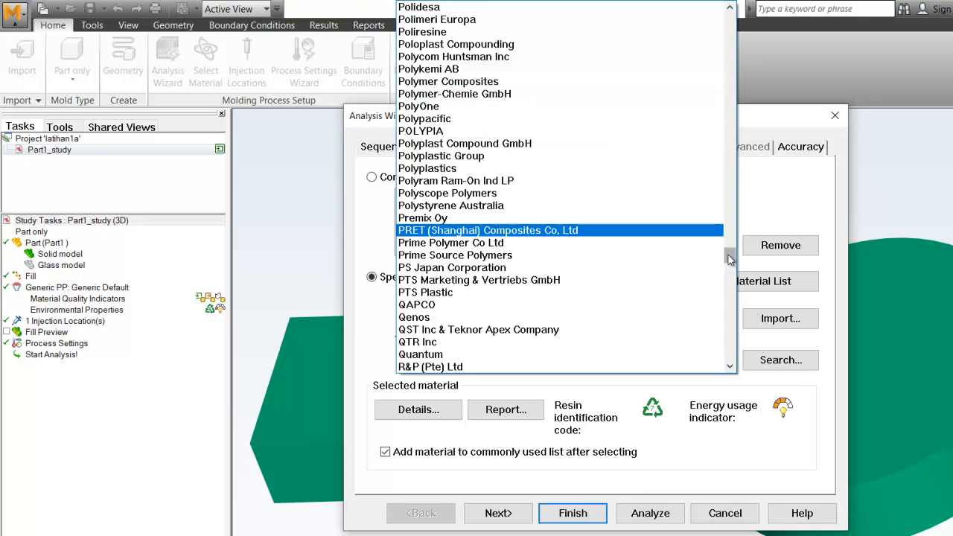
drag(730, 257, 754, 23)
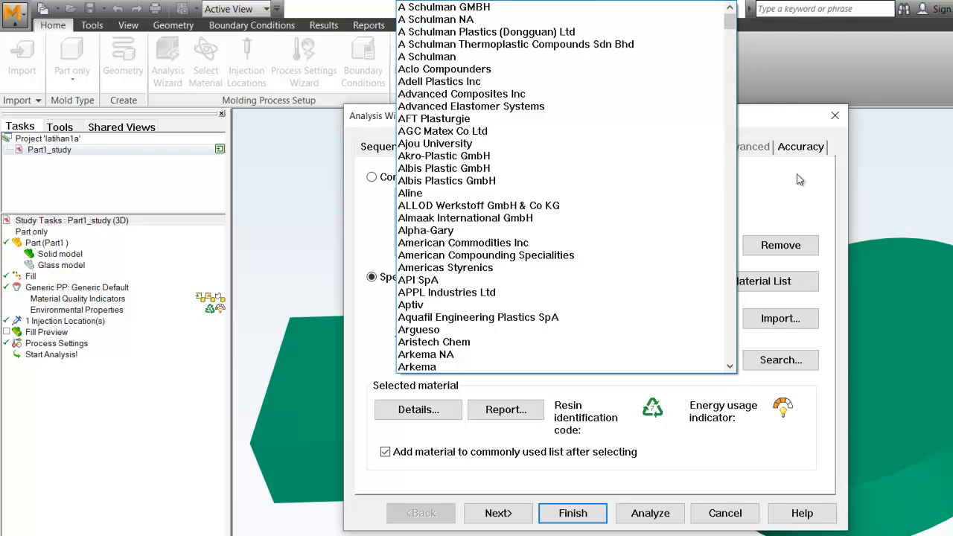
click(800, 195)
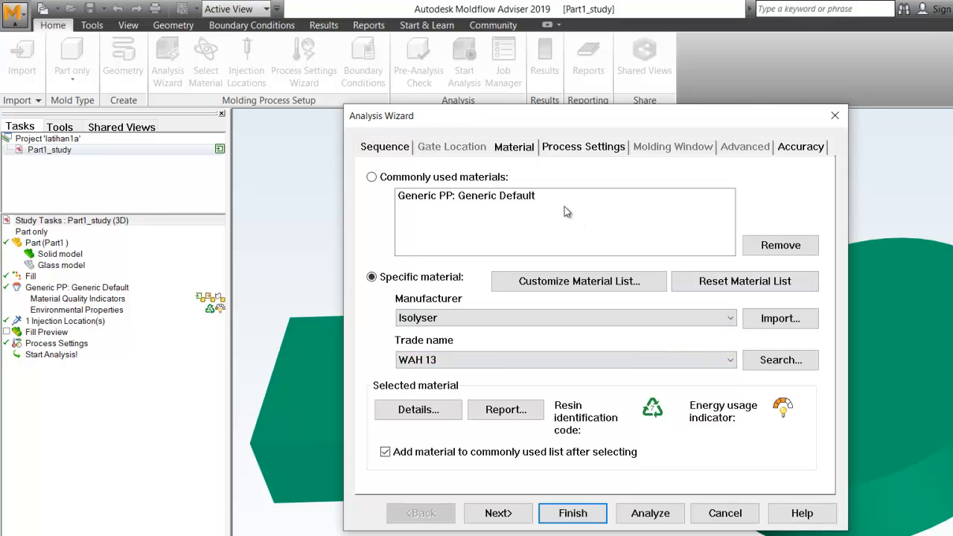
Return to the specific material option and reset the material list to Generic Default with Generic PP
click(371, 177)
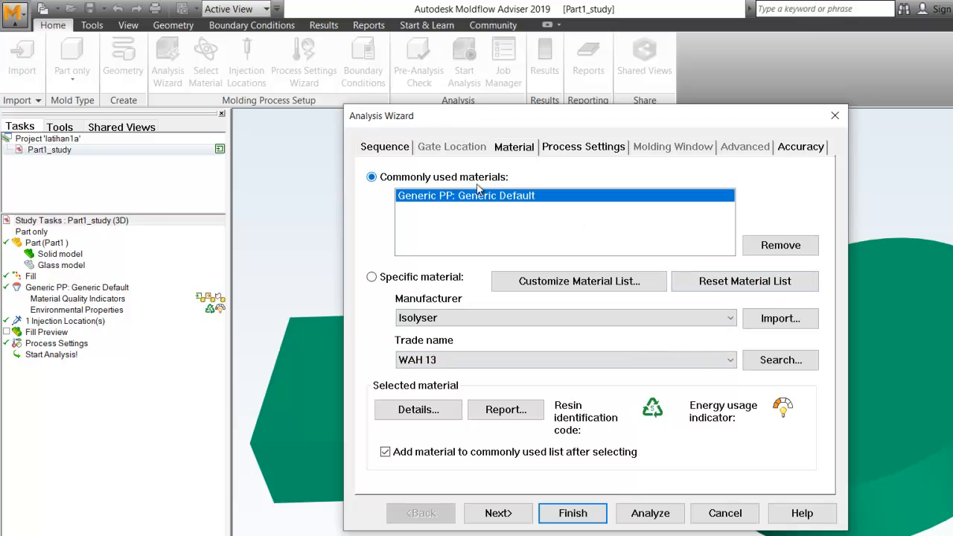
click(397, 275)
click(720, 288)
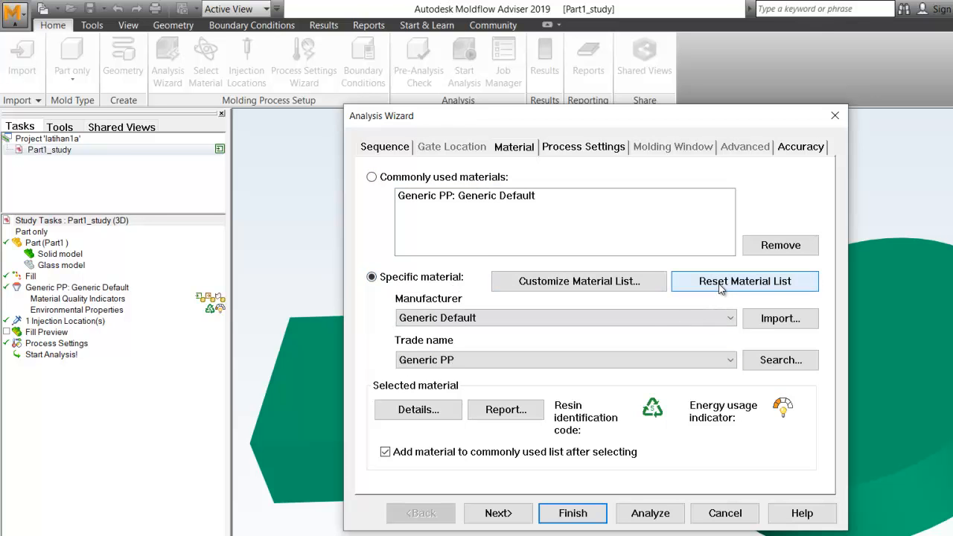
click(528, 321)
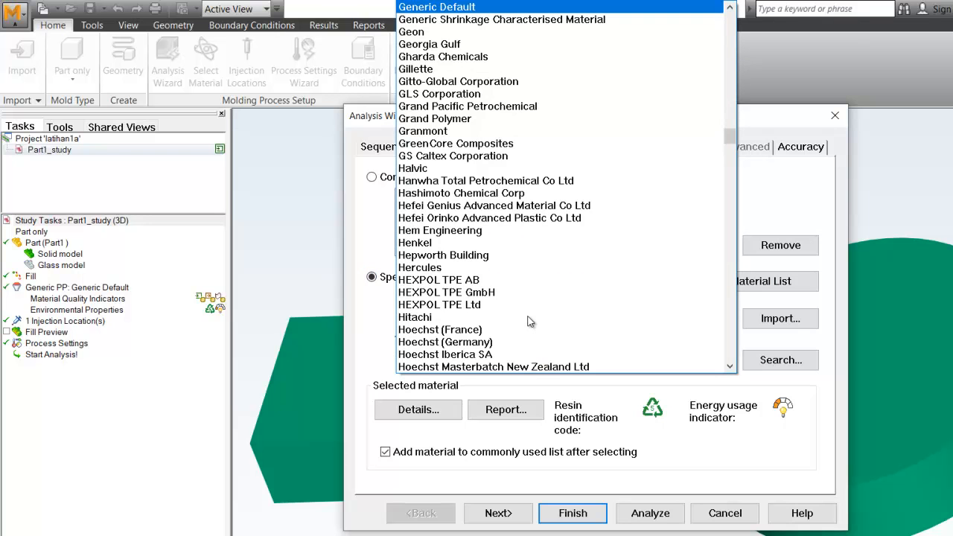
click(364, 234)
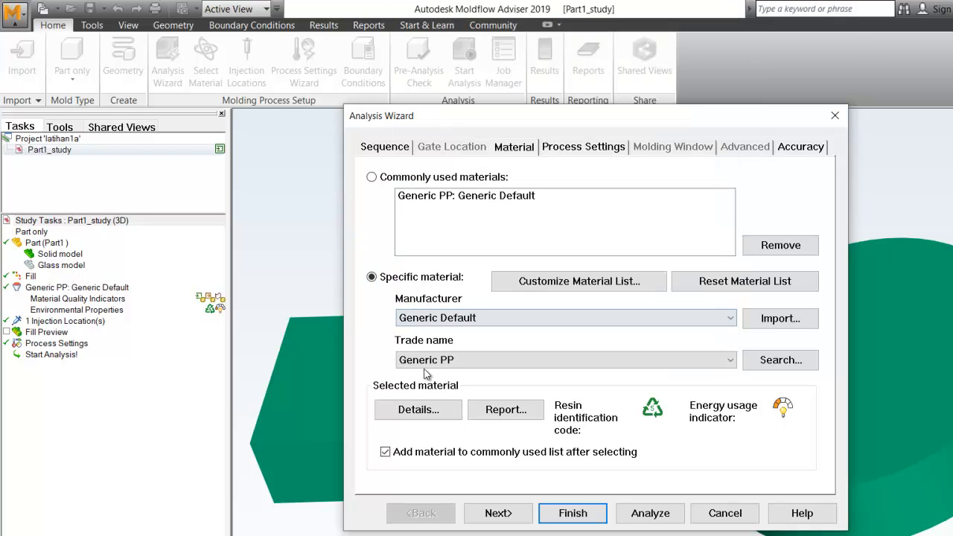
Search the material database for manufacturers containing PET and examine the family abbreviations of the matching thermoplastics
click(780, 362)
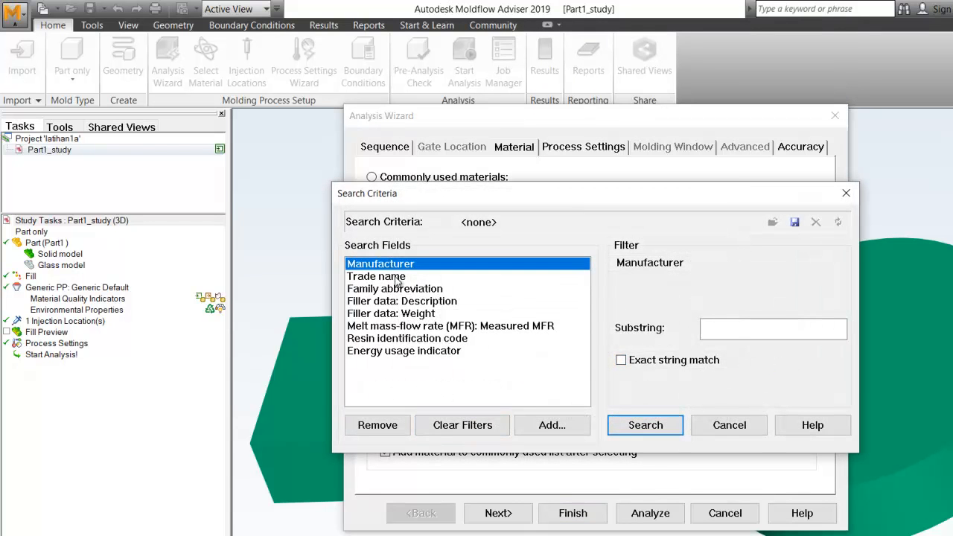
click(736, 332)
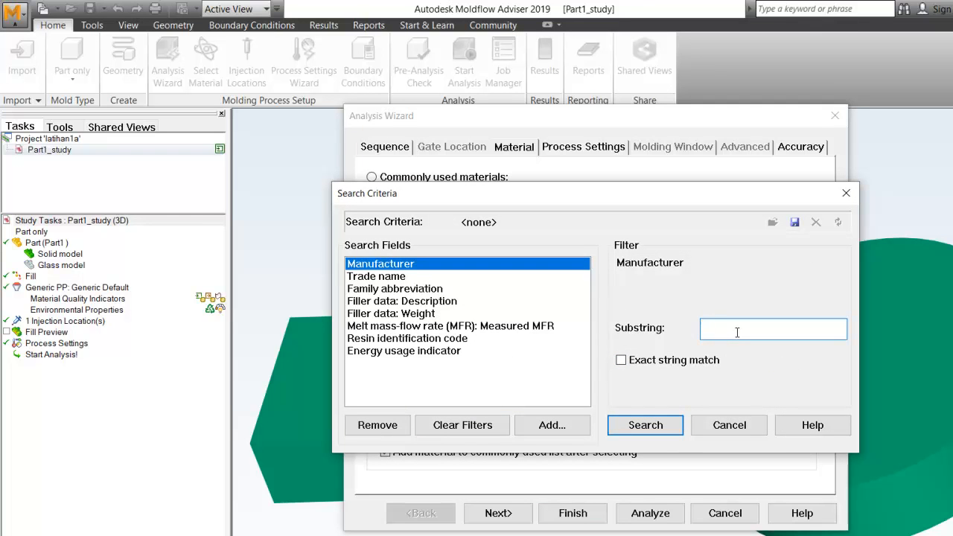
text(PET)
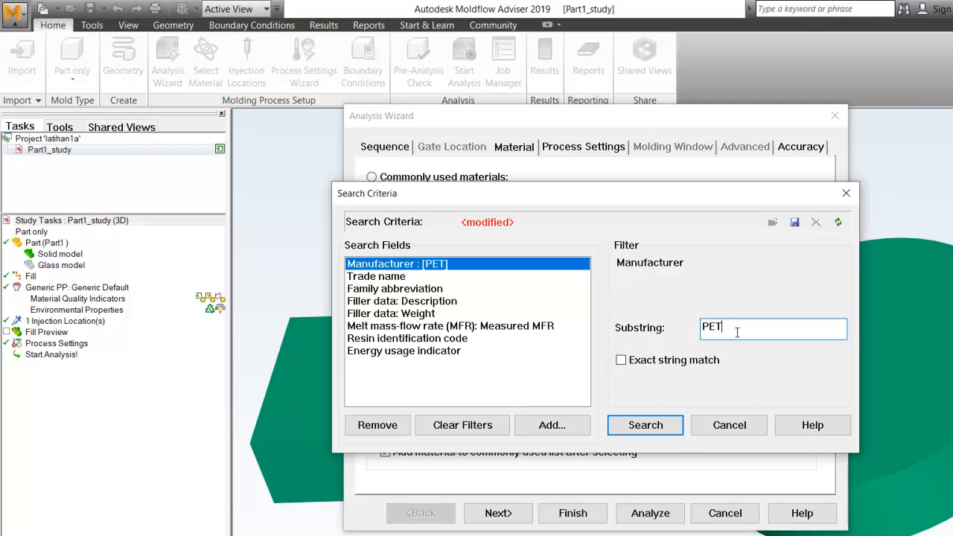
click(645, 417)
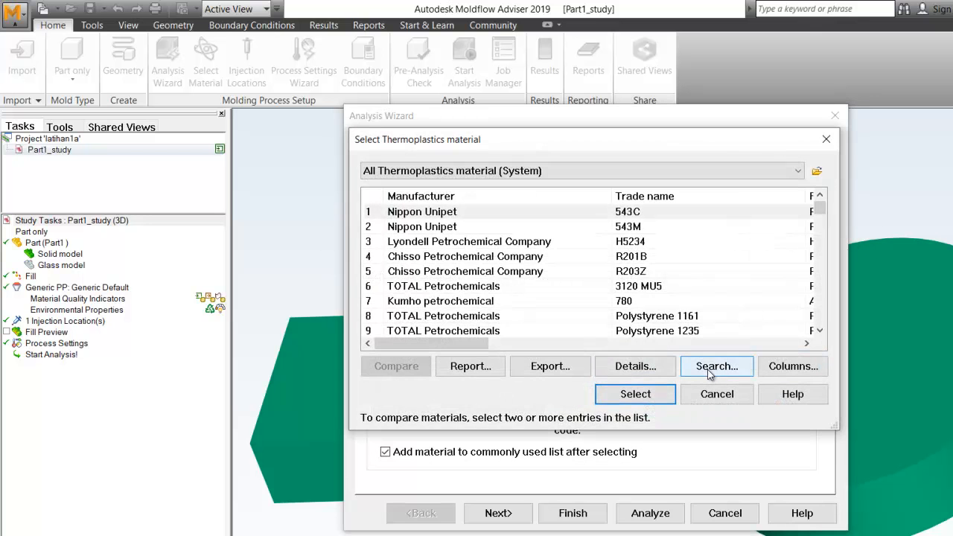
click(432, 216)
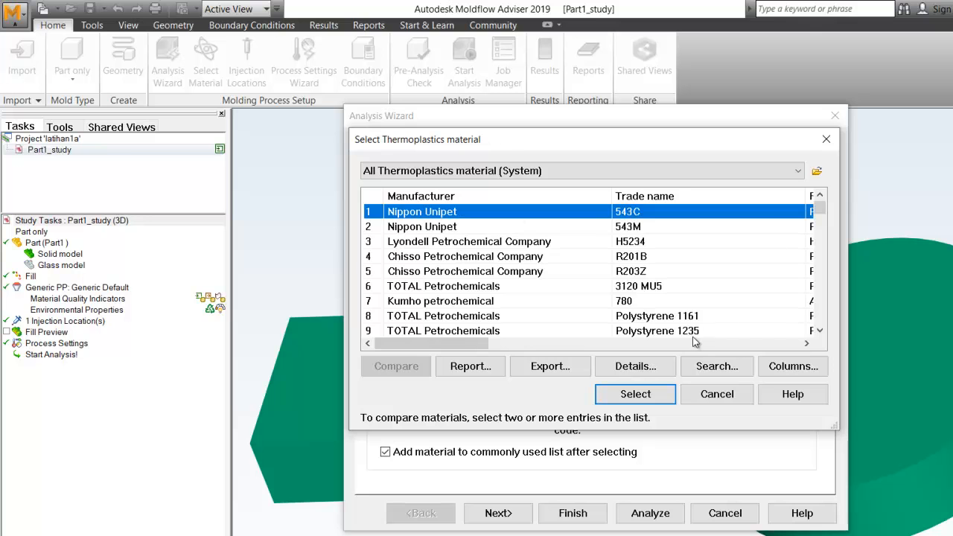
drag(470, 345, 535, 359)
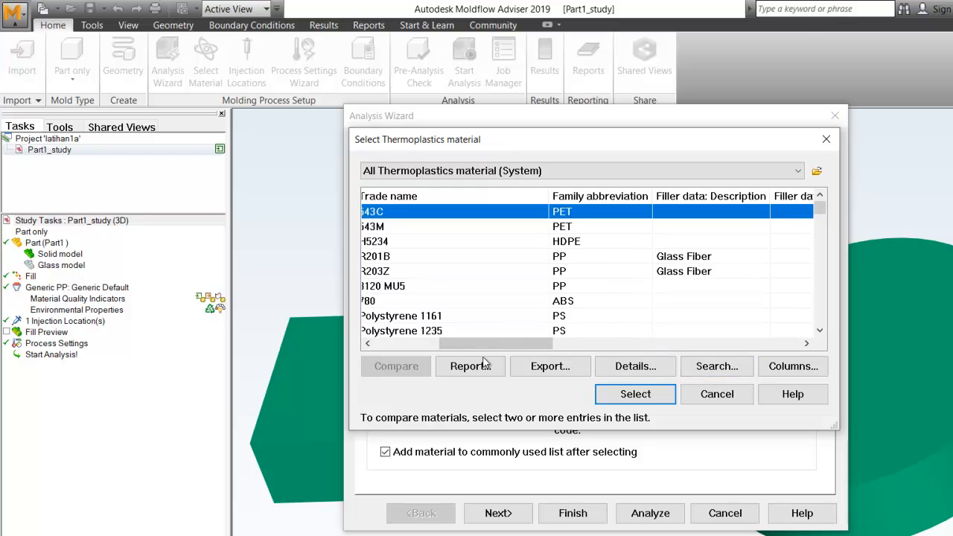
click(698, 394)
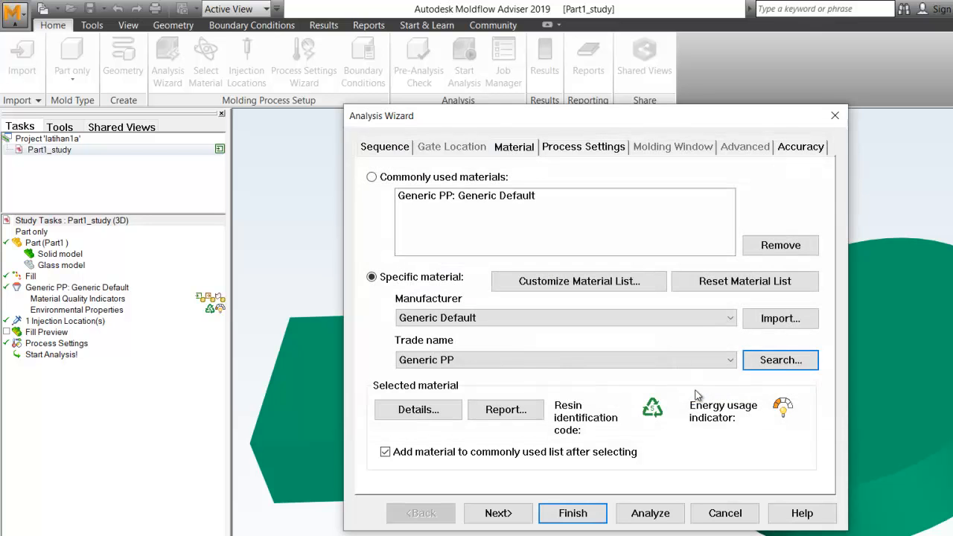
Try to find HDPE materials by using HDPE as the manufacturer search text
click(770, 363)
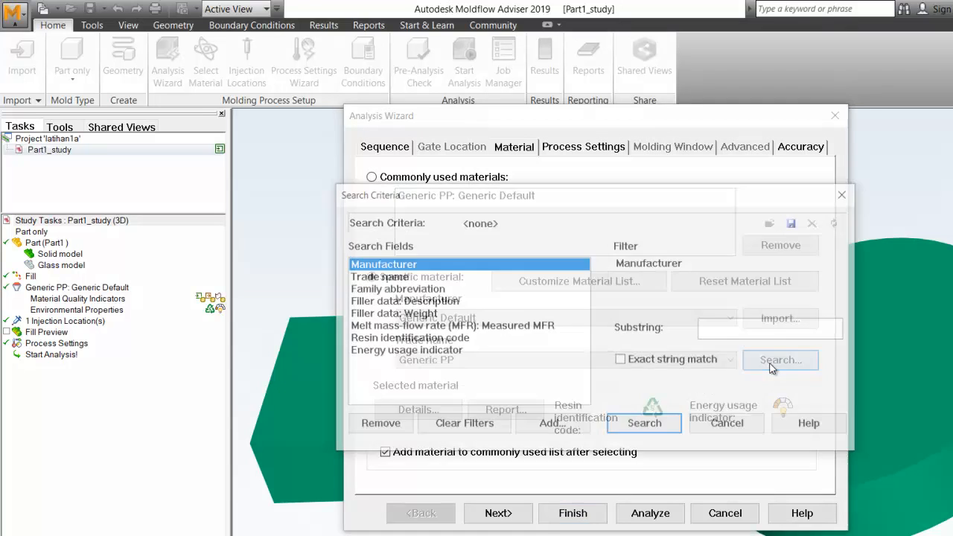
text(HDPE)
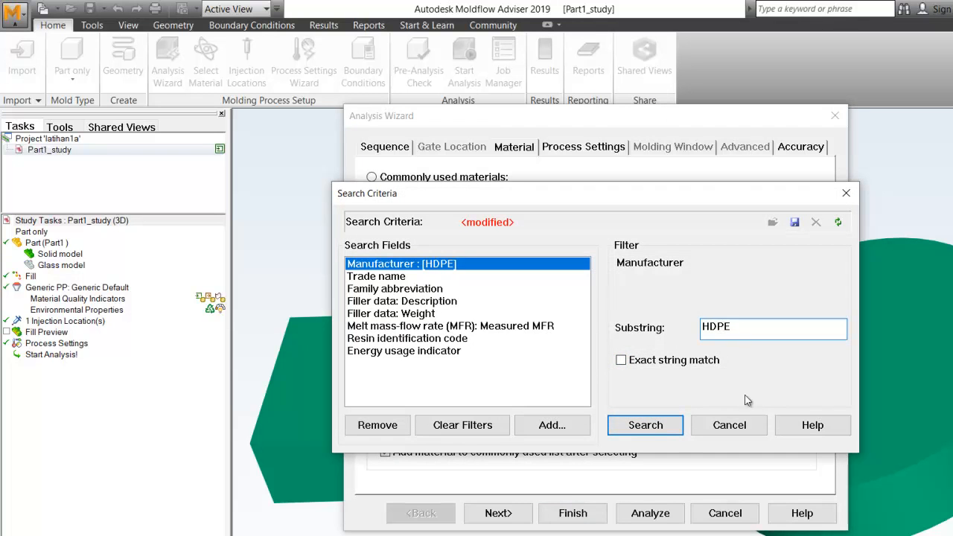
click(649, 423)
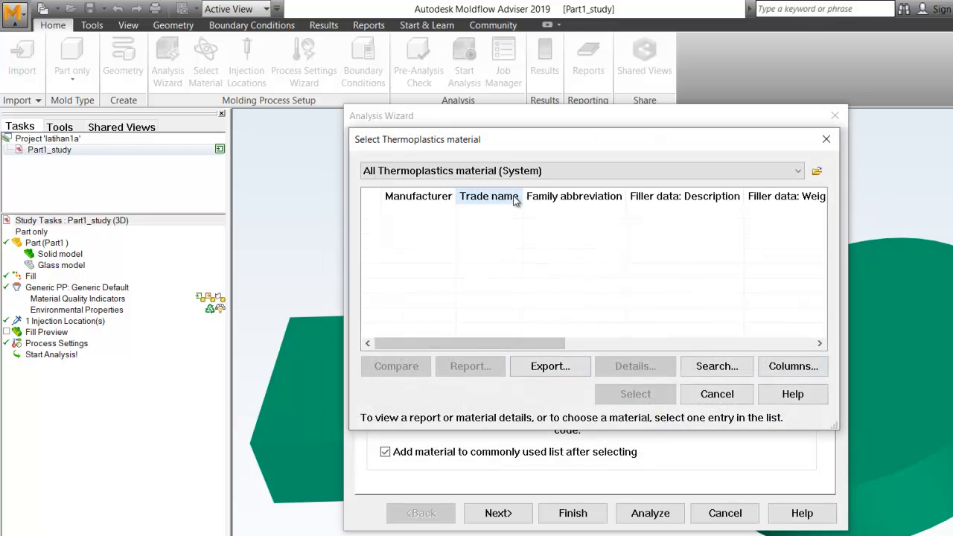
click(711, 368)
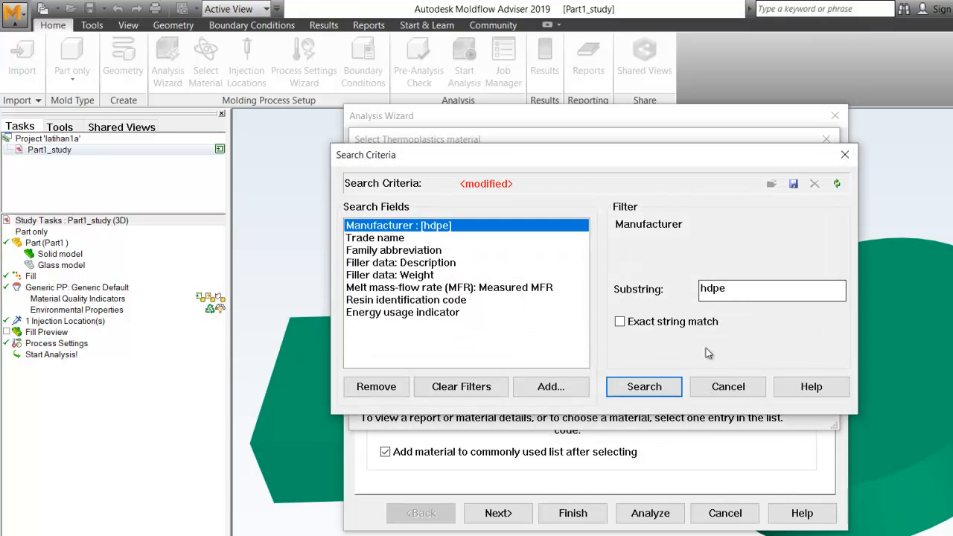
click(642, 386)
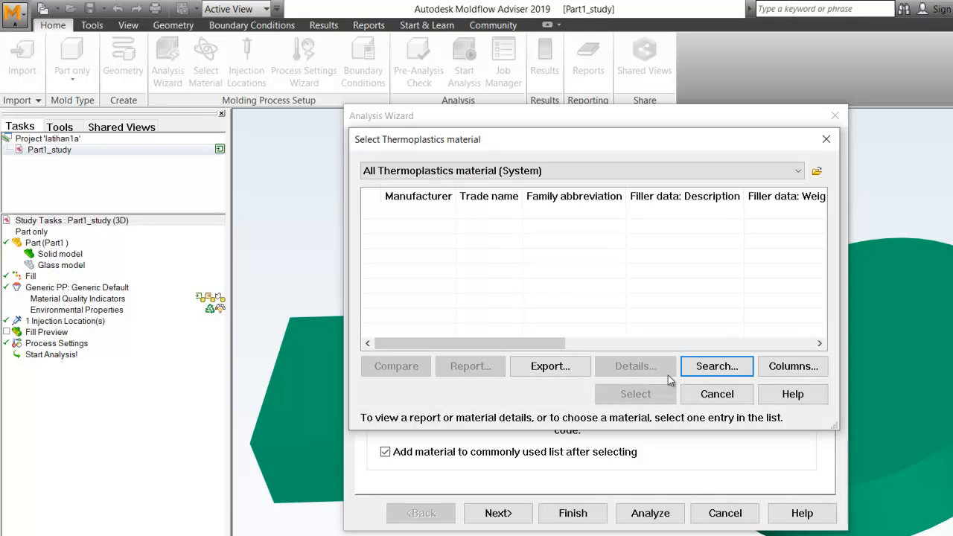
click(712, 370)
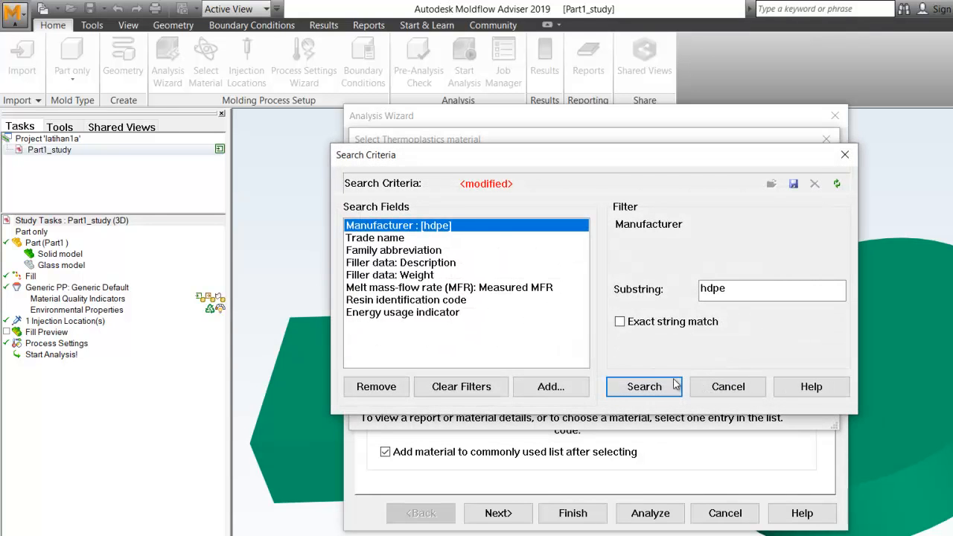
click(749, 391)
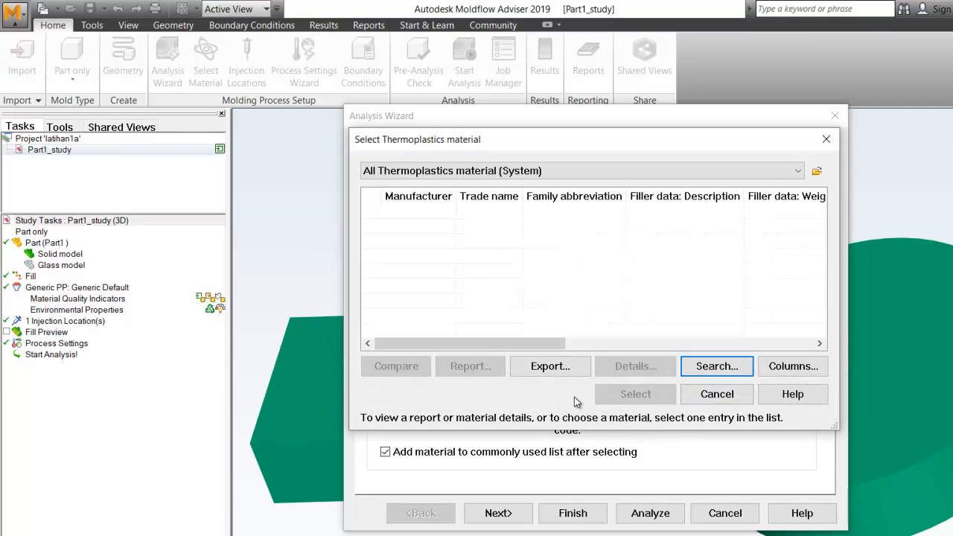
click(735, 398)
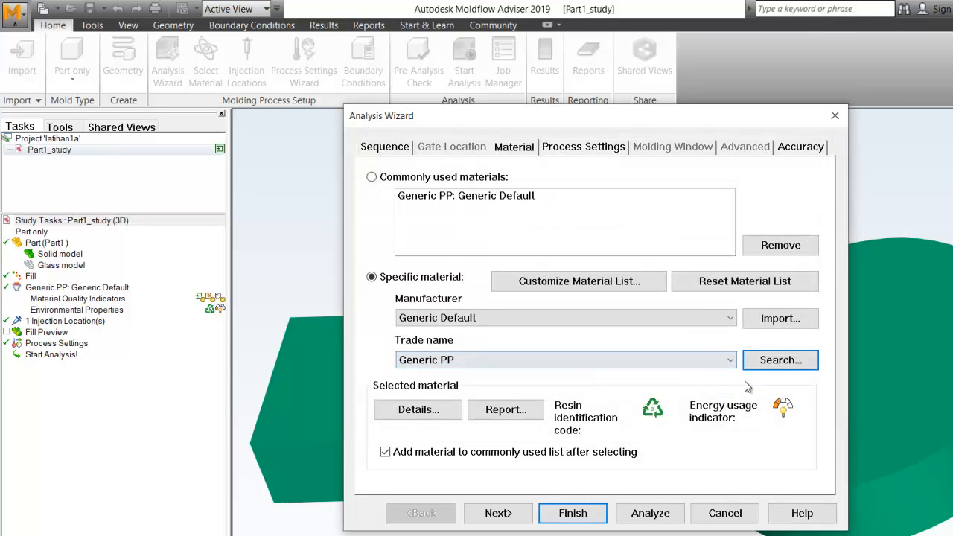
Repeat the manufacturer search for HDPE and check which thermoplastics database is available for the results
click(763, 361)
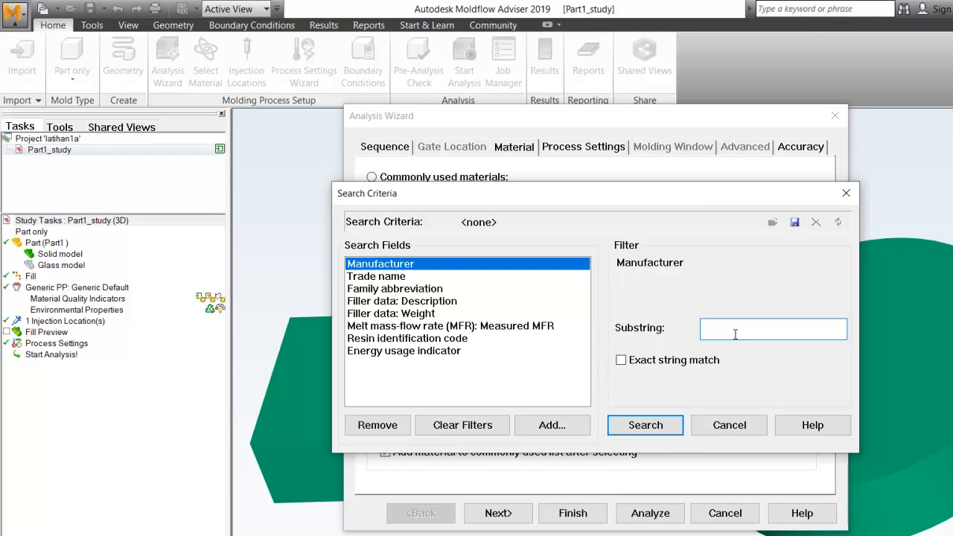
text(HDPE)
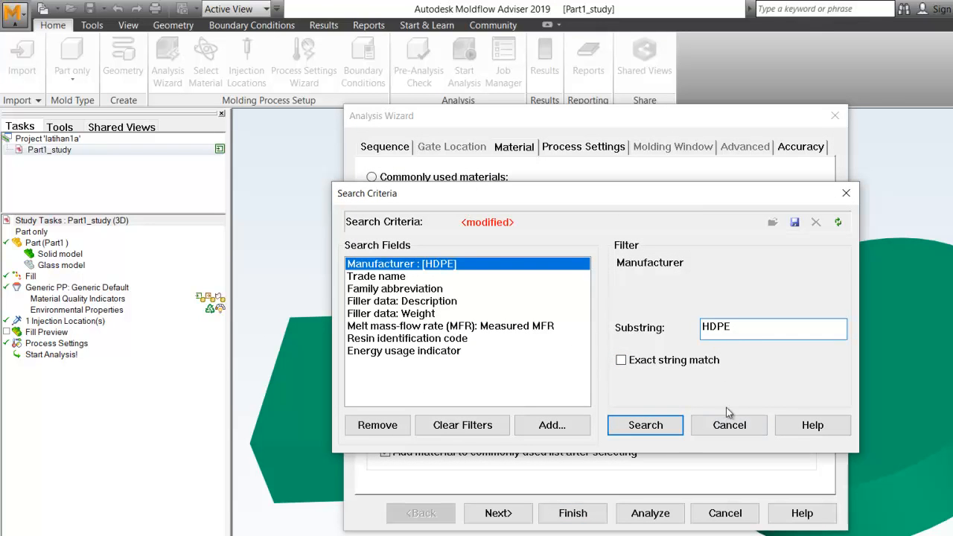
click(645, 425)
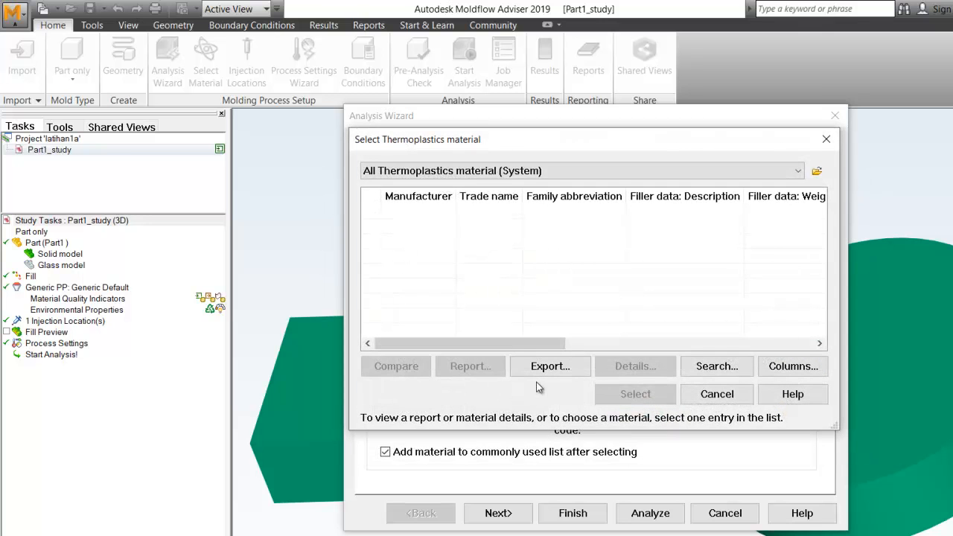
mouse_move(531, 343)
mouse_down()
mouse_move(745, 340)
mouse_move(532, 344)
mouse_up()
click(505, 172)
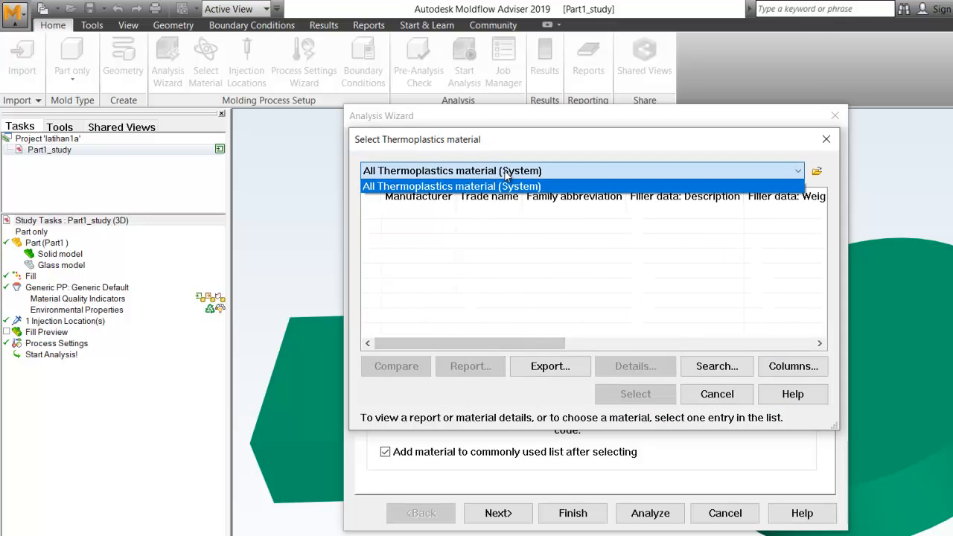
click(505, 185)
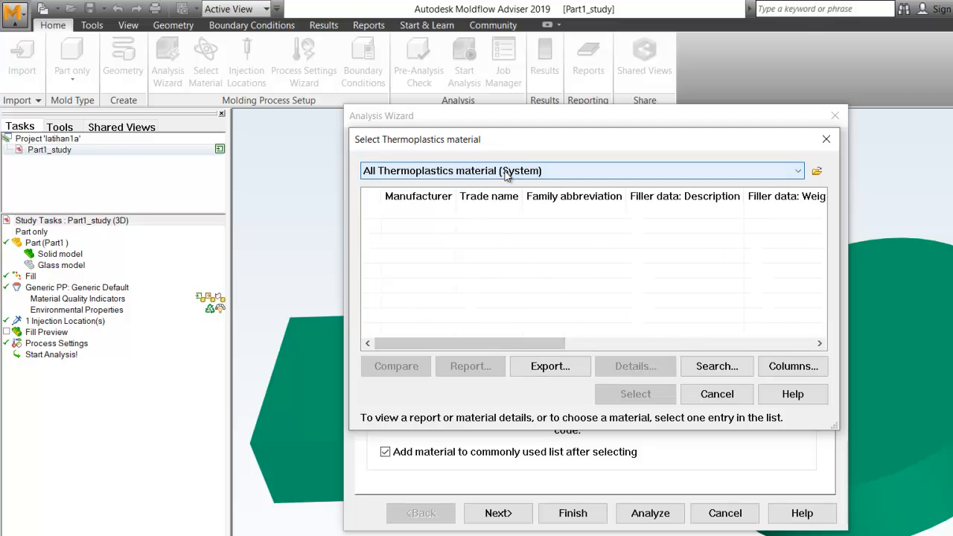
click(689, 395)
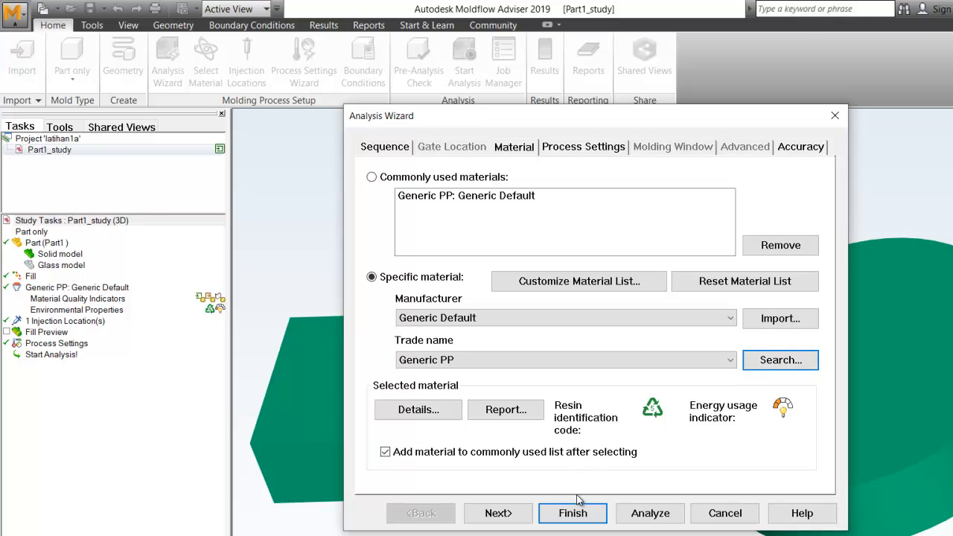
Search the thermoplastics database for materials with HDPE in their trade name and look over the matches
click(777, 363)
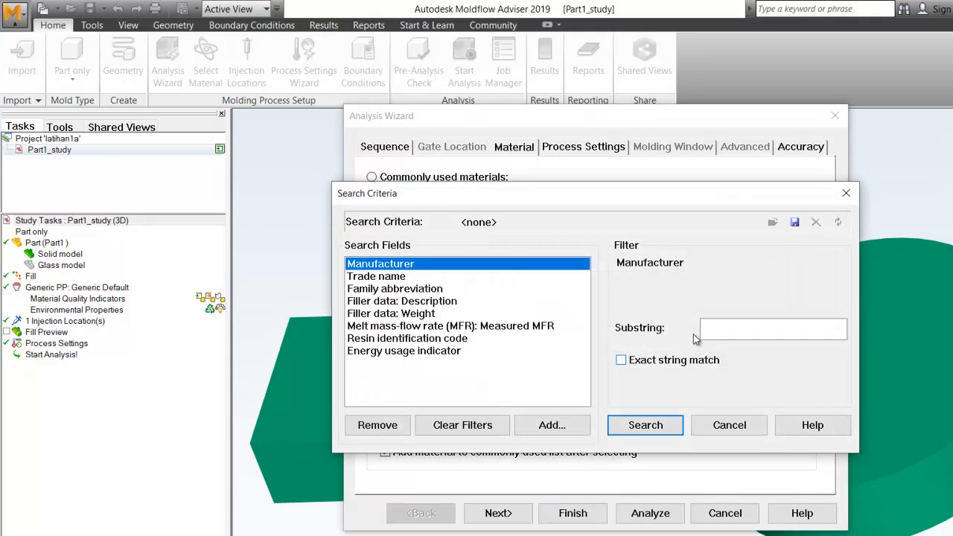
click(386, 277)
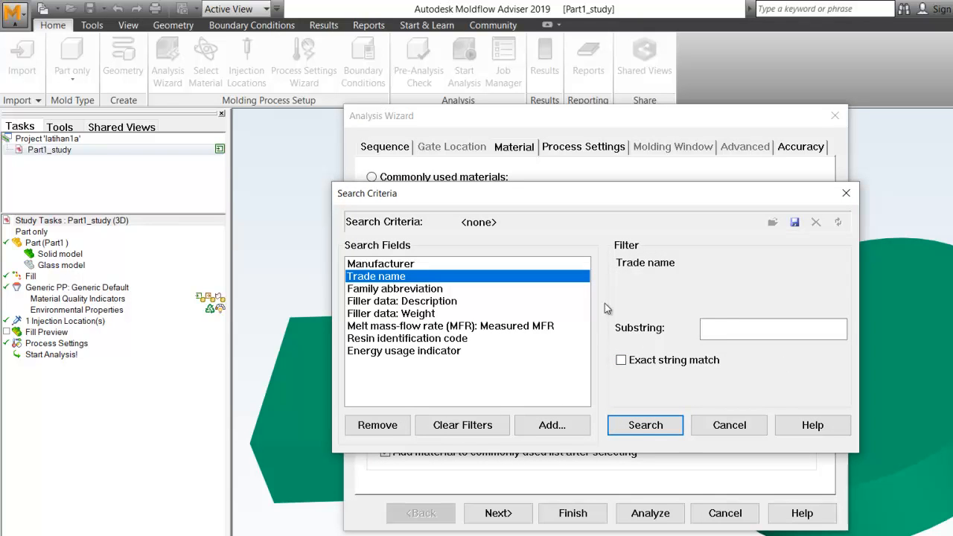
click(723, 324)
text(HDPE)
click(645, 424)
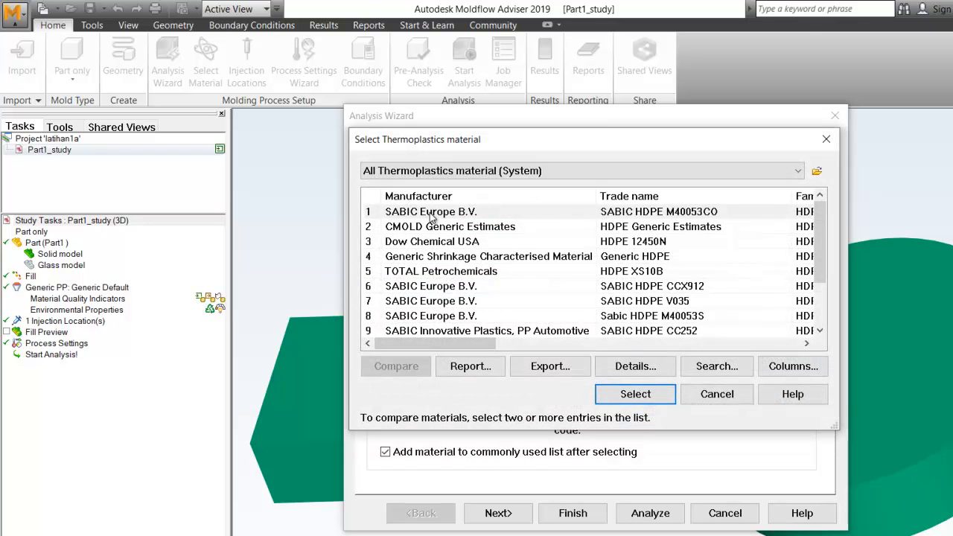
drag(488, 346, 447, 343)
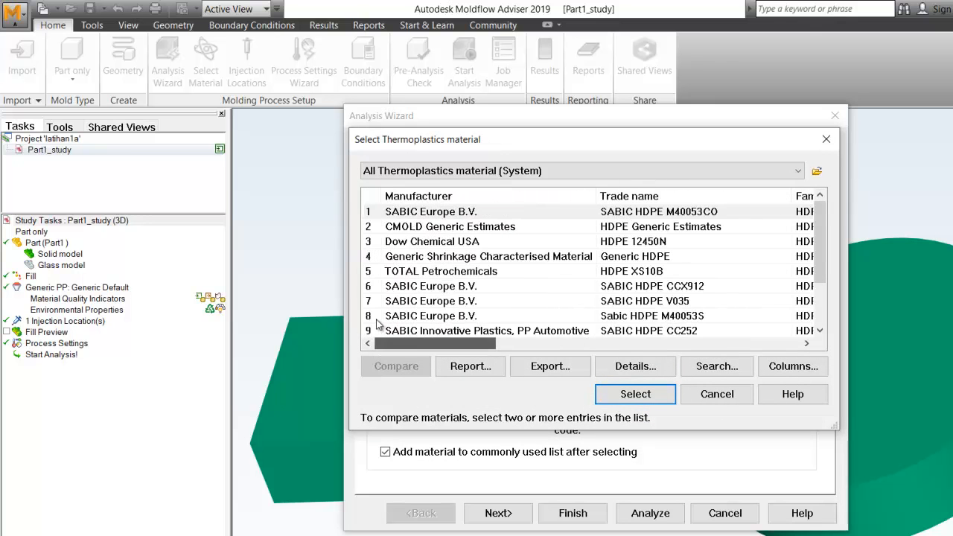
Close the thermoplastics search without selecting a material and check the trade name choice for the specific material
click(723, 398)
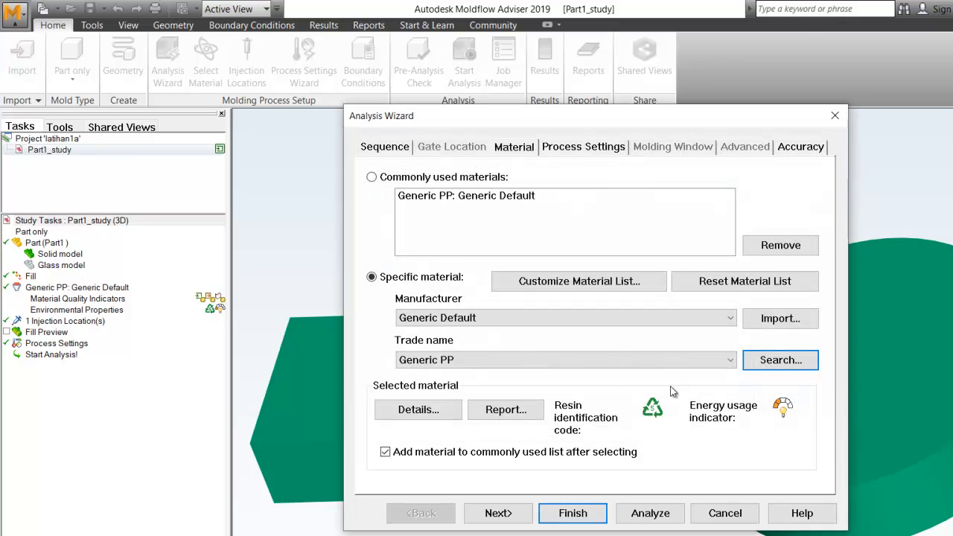
click(465, 360)
click(463, 360)
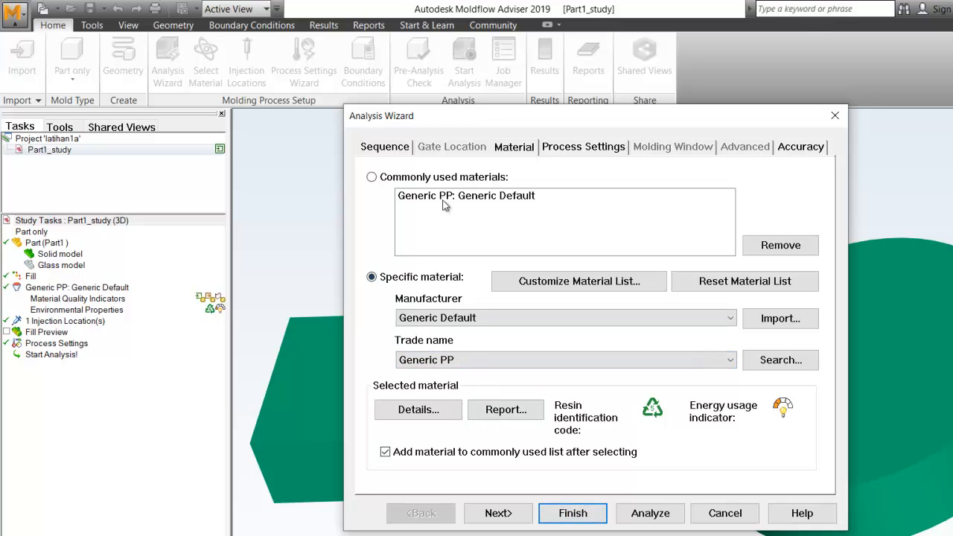
Add the Cooling Quality and Sink Mark analyses to the Fill analysis sequence
click(397, 148)
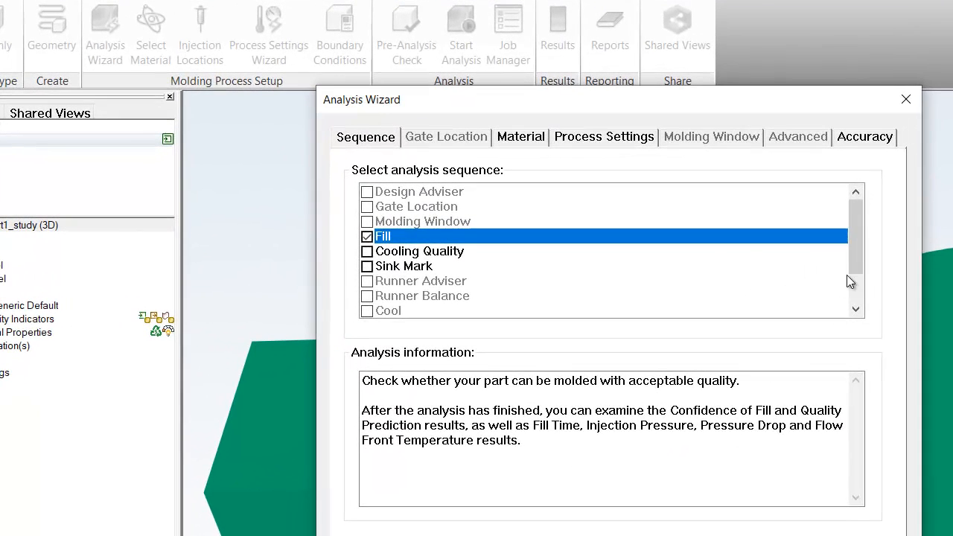
drag(792, 252, 793, 256)
mouse_move(857, 273)
mouse_down()
mouse_move(853, 320)
mouse_move(864, 262)
mouse_up()
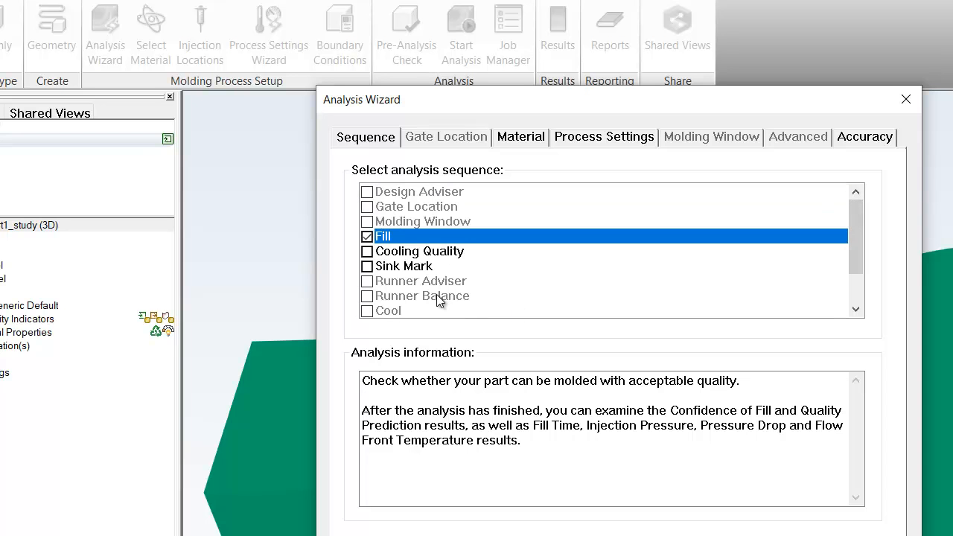
click(368, 252)
click(365, 271)
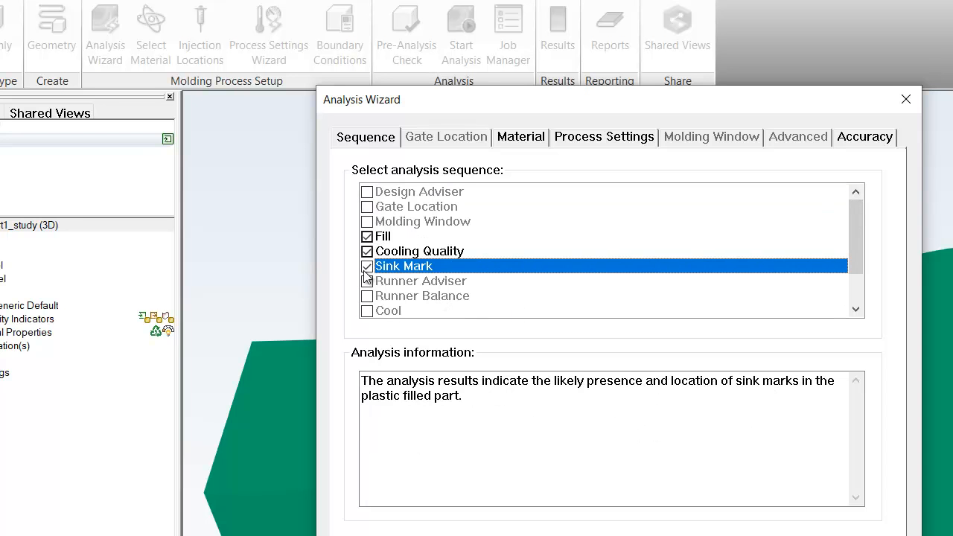
Try a sequence without Fill and Sink Mark, keeping only Cooling Quality, and discard the wizard's changes
click(367, 236)
click(368, 251)
click(368, 237)
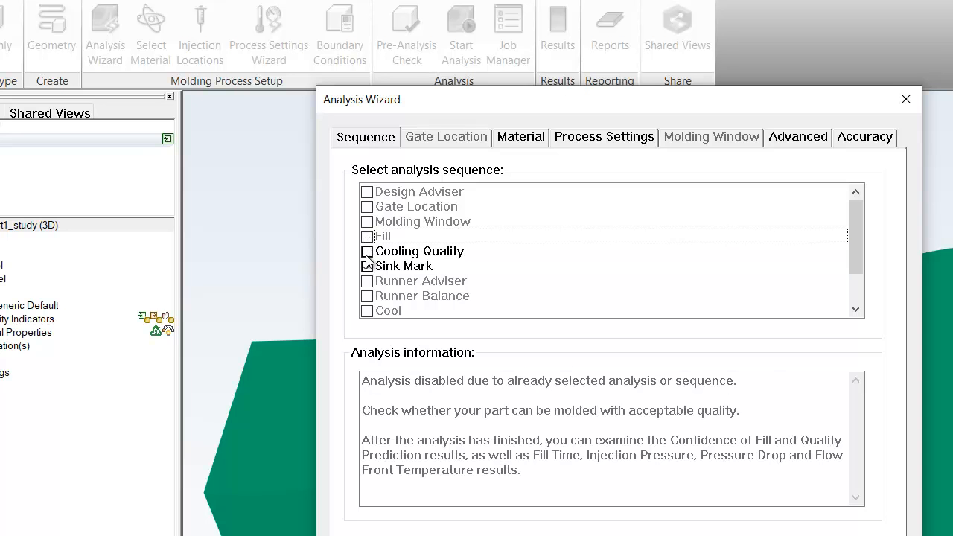
click(368, 251)
click(367, 266)
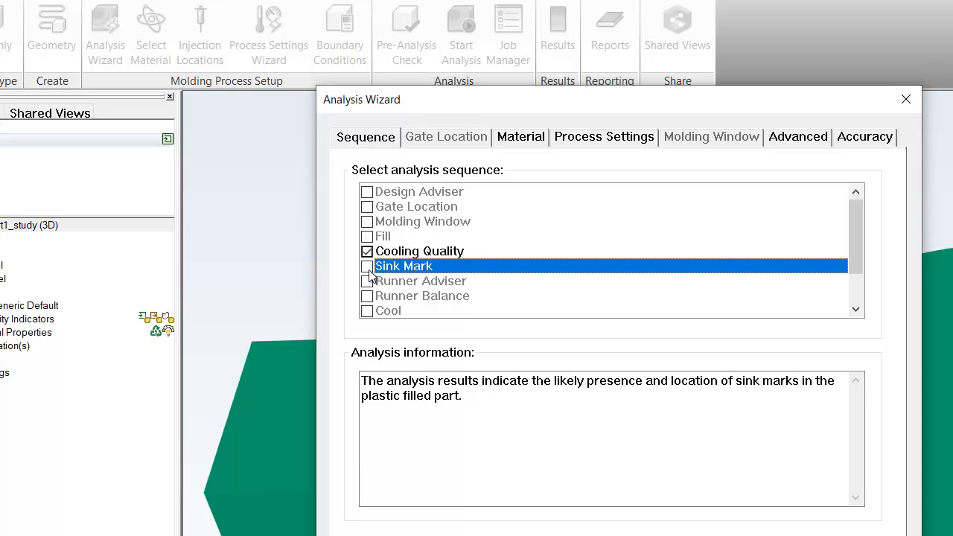
click(367, 239)
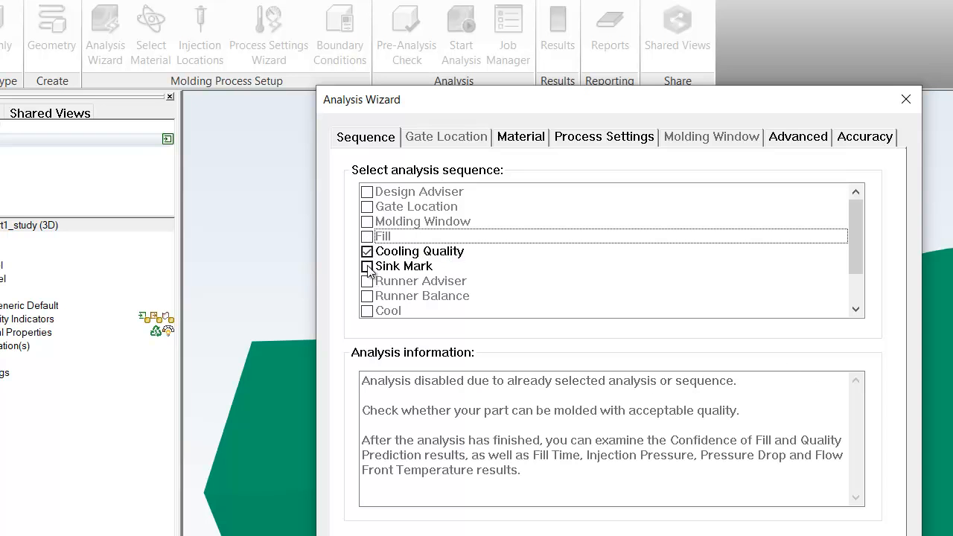
click(375, 254)
click(367, 241)
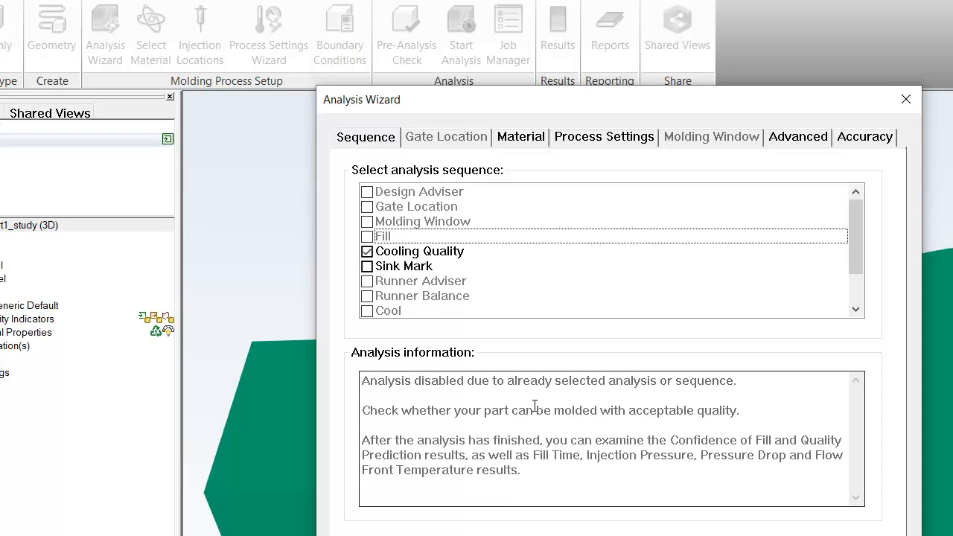
click(521, 138)
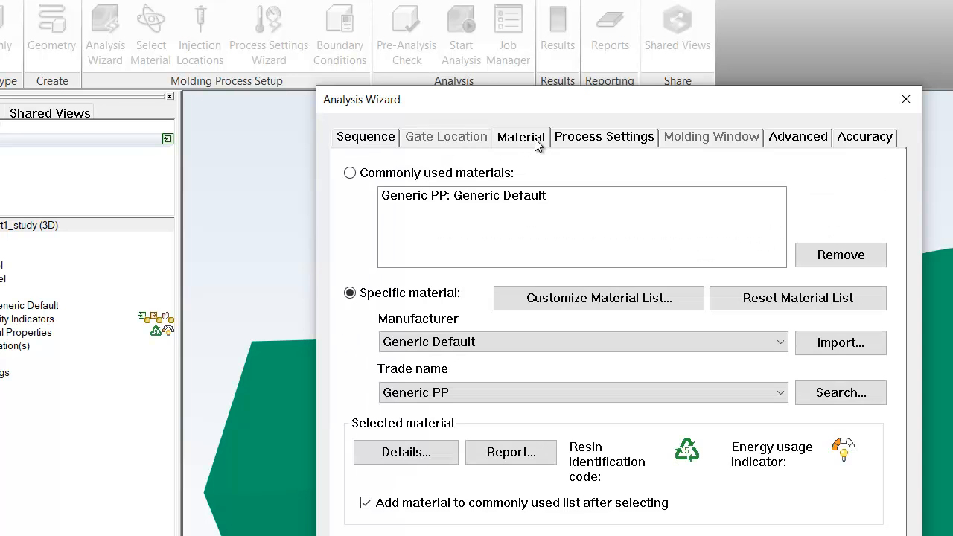
click(353, 141)
click(372, 237)
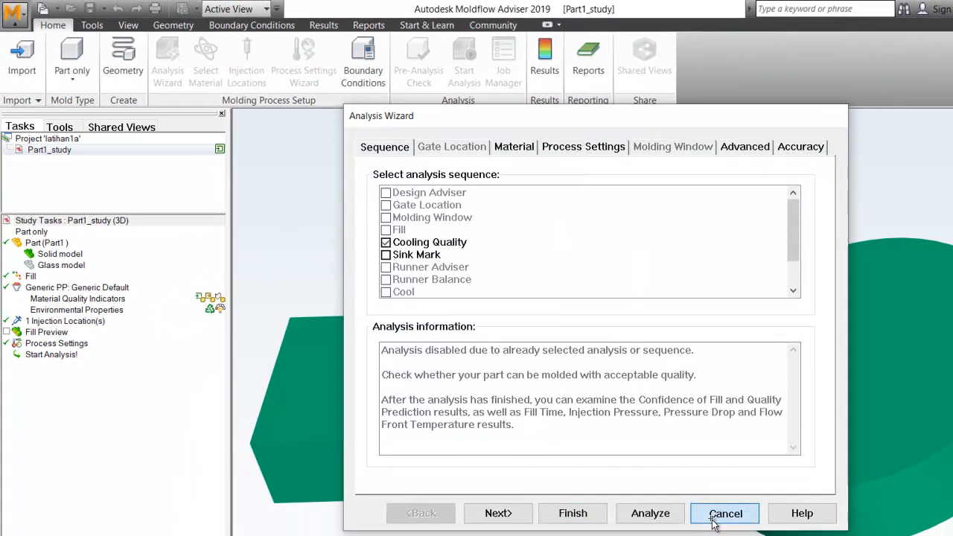
click(724, 514)
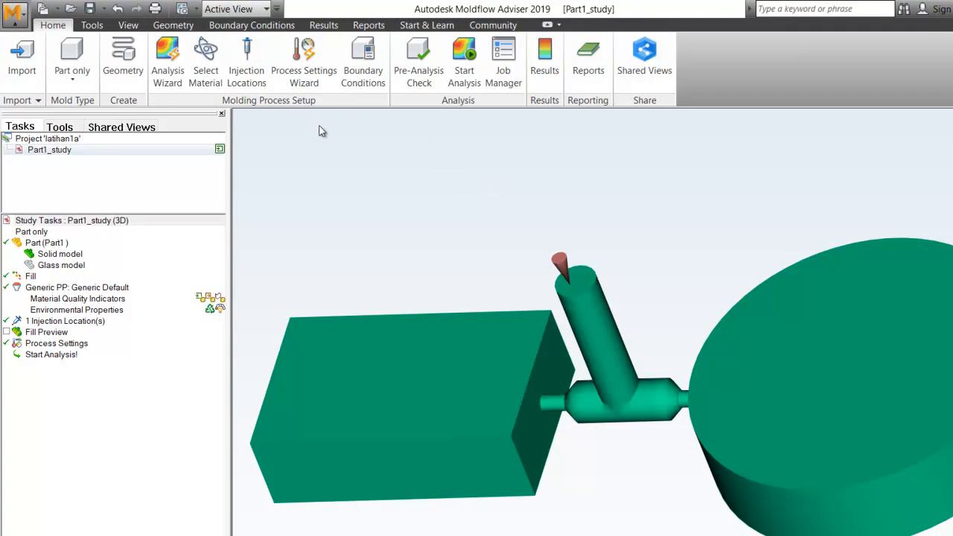
Reopen the analysis setup and combine Fill, Cooling Quality and Sink Mark in the analysis sequence
click(207, 80)
click(399, 149)
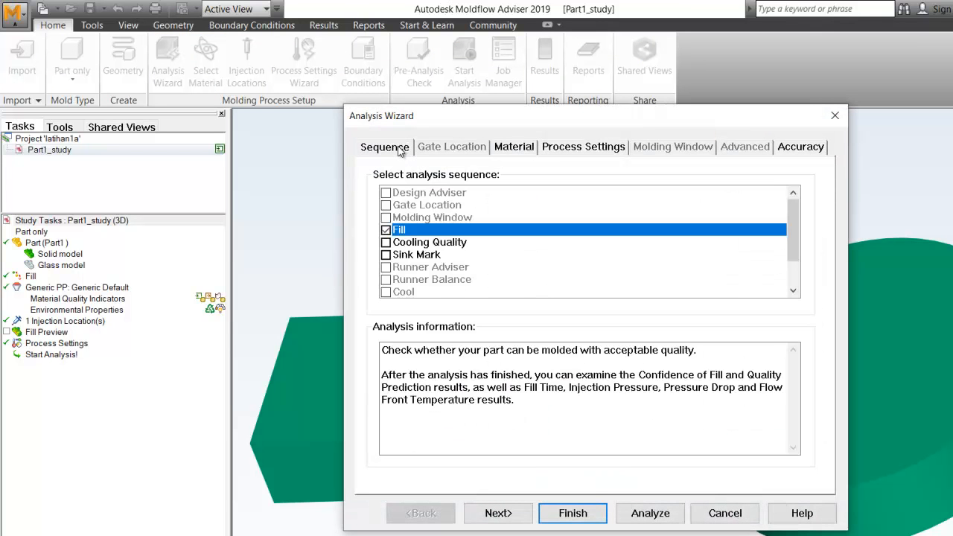
click(386, 242)
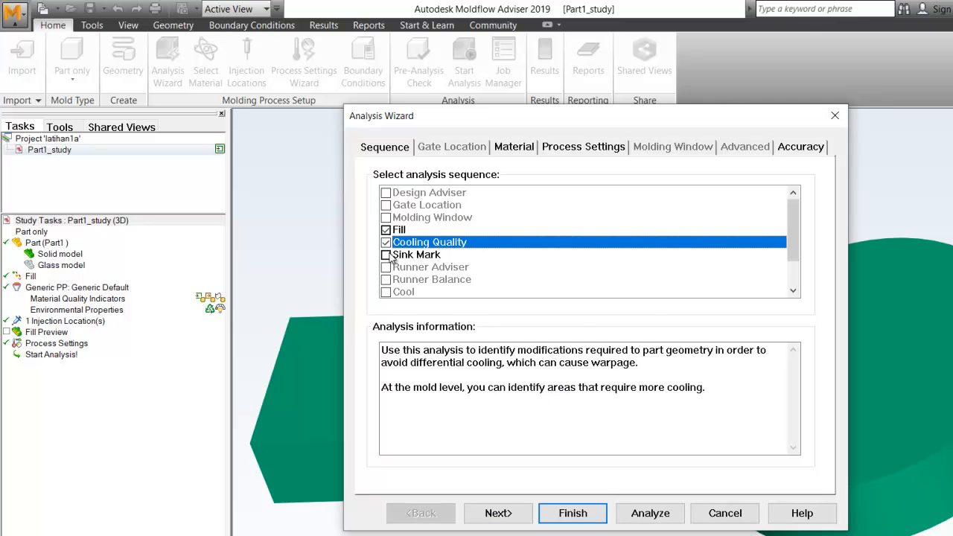
click(386, 254)
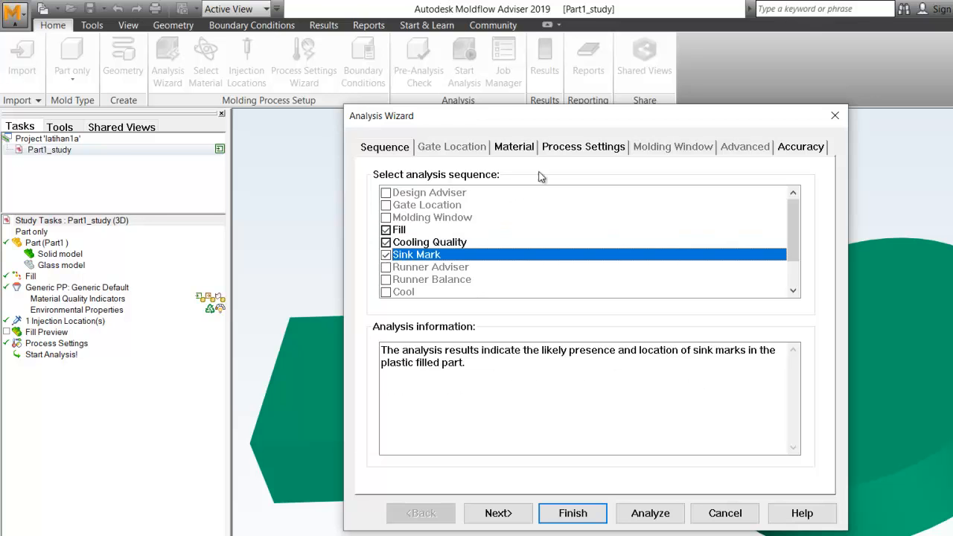
Set the melt temperature to 200 °C and the mold temperature to 60 °C in the process settings
click(568, 149)
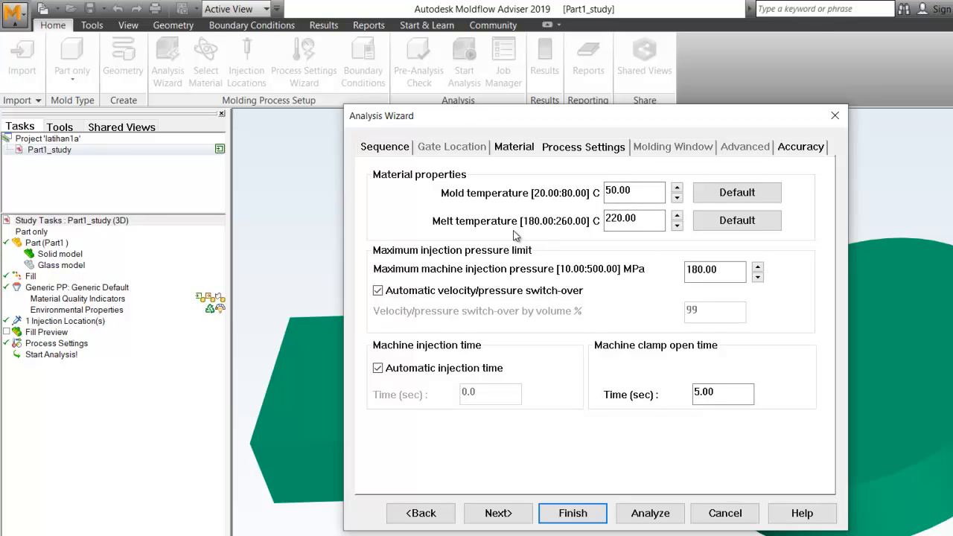
drag(642, 220, 602, 222)
text(2)
click(715, 223)
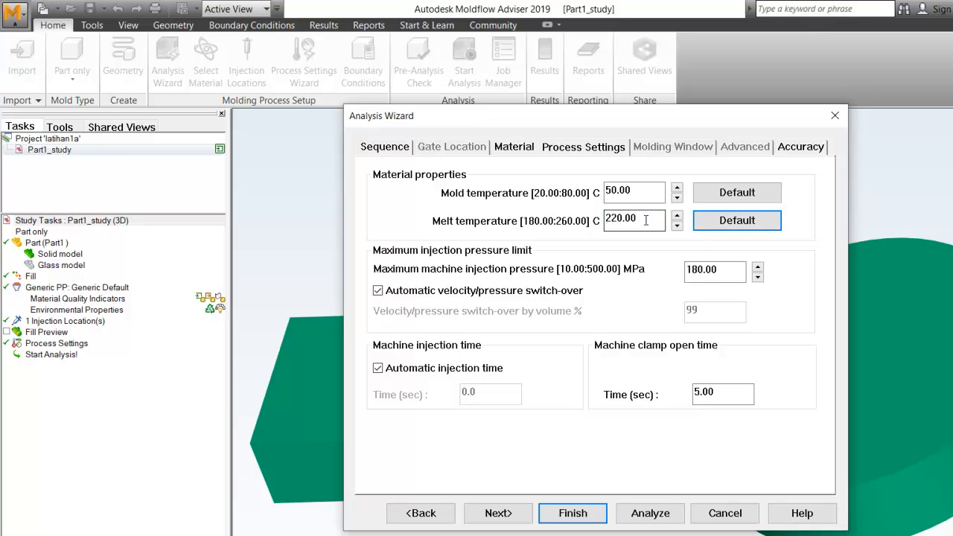
drag(646, 220, 607, 218)
text(20)
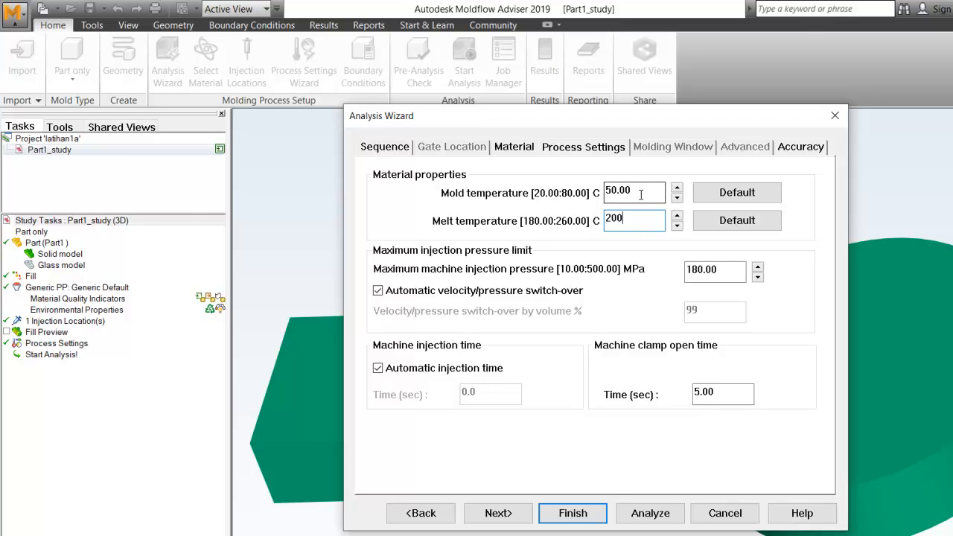
drag(641, 194, 605, 193)
text(60)
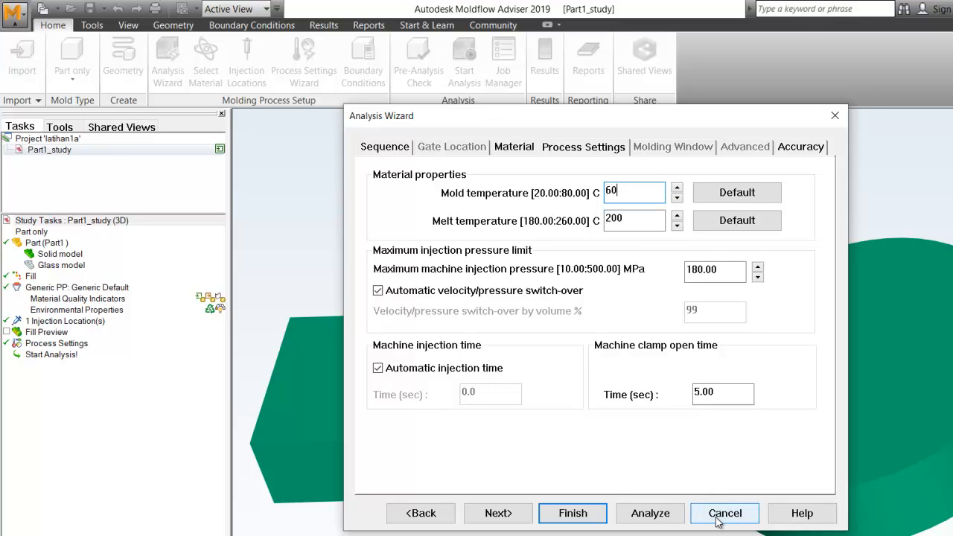
Review the analysis resolution and gate contact diameter options, and close the wizard without applying its settings
click(800, 147)
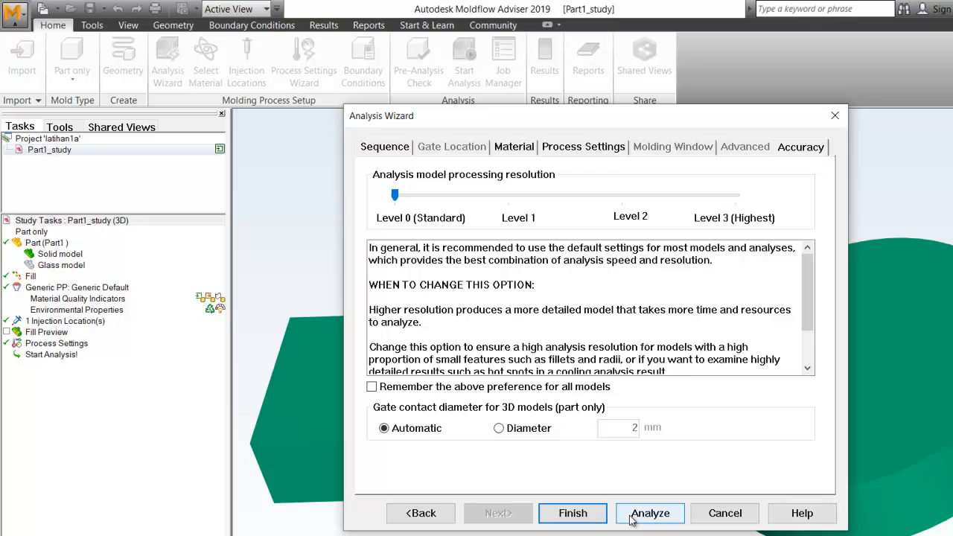
click(706, 522)
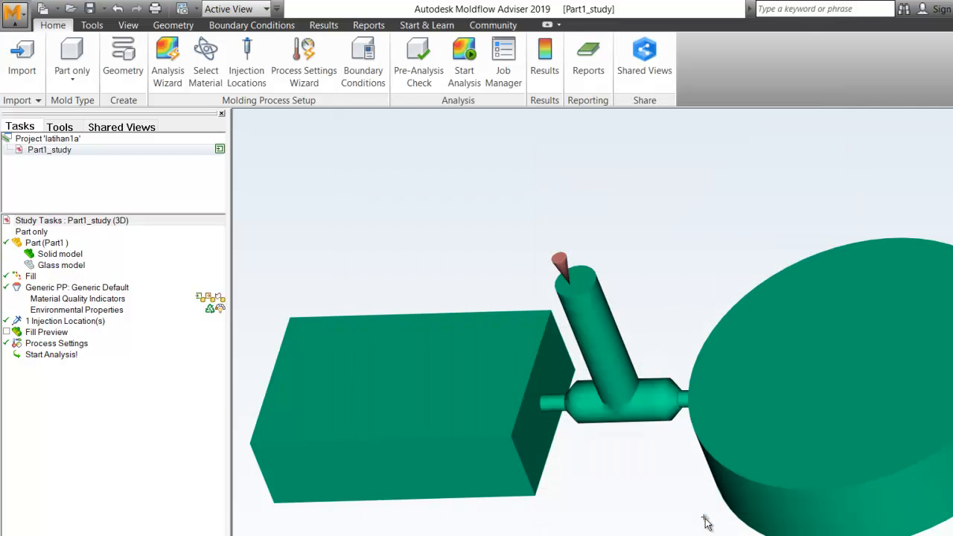
key(alt+Tab)
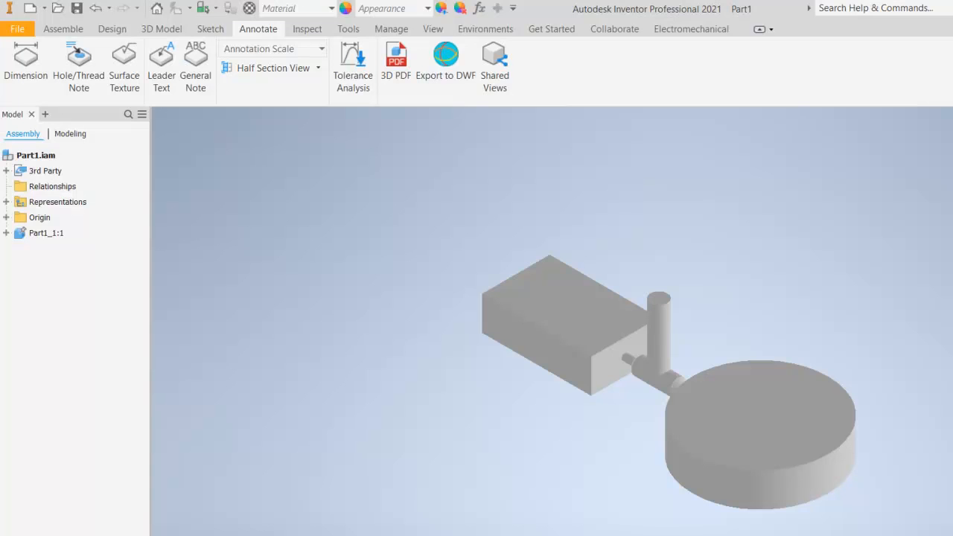
key(alt+Tab)
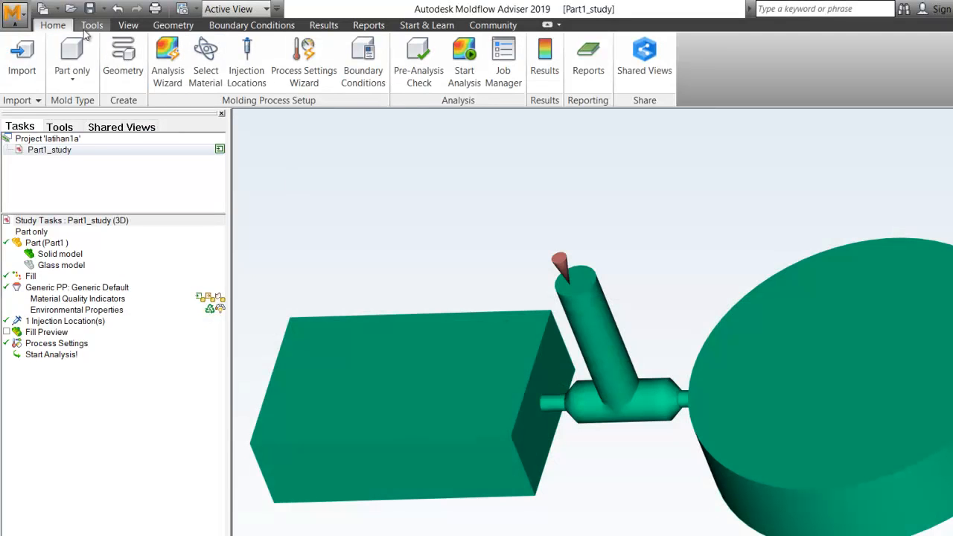
Open the LATIHAN1 project from the LATIHAN1 folder without saving the changes to the current study
click(72, 9)
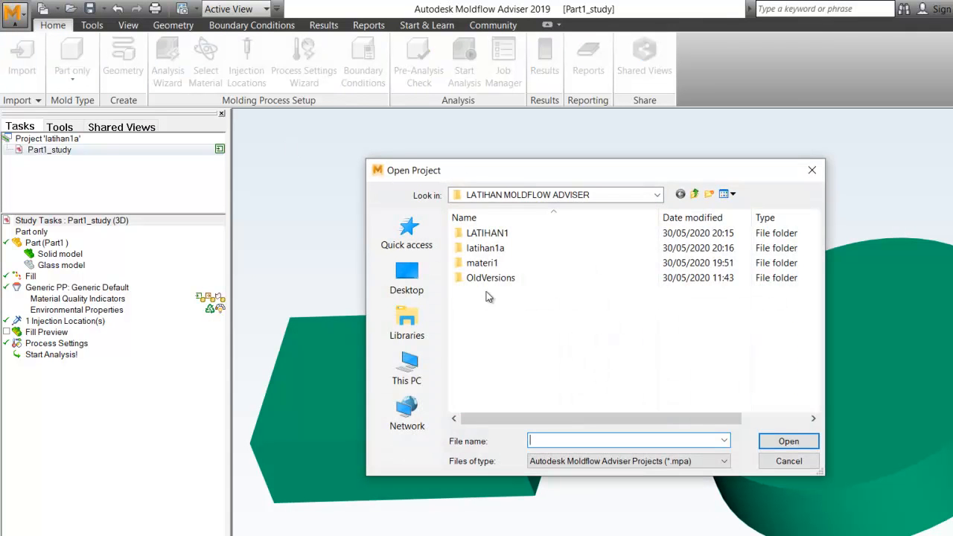
double_click(509, 234)
click(509, 233)
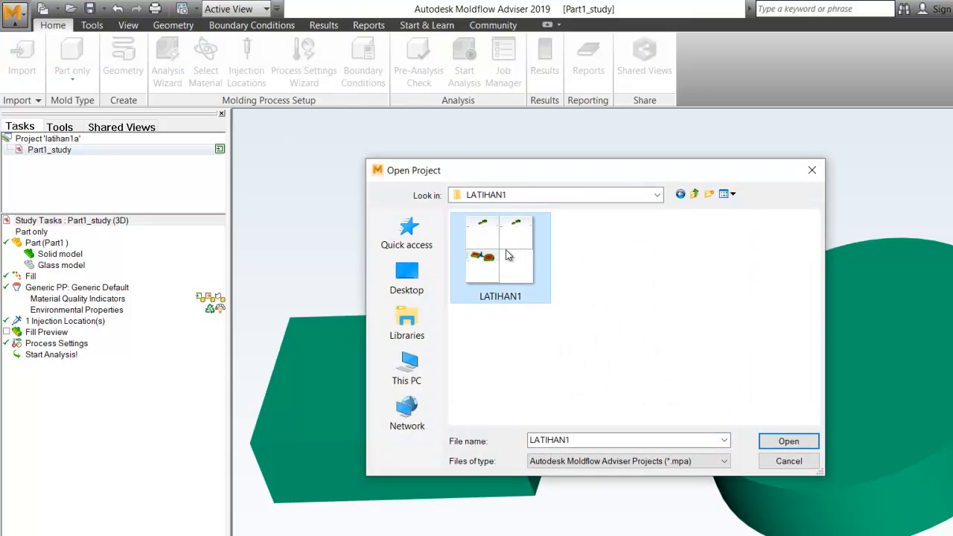
click(775, 441)
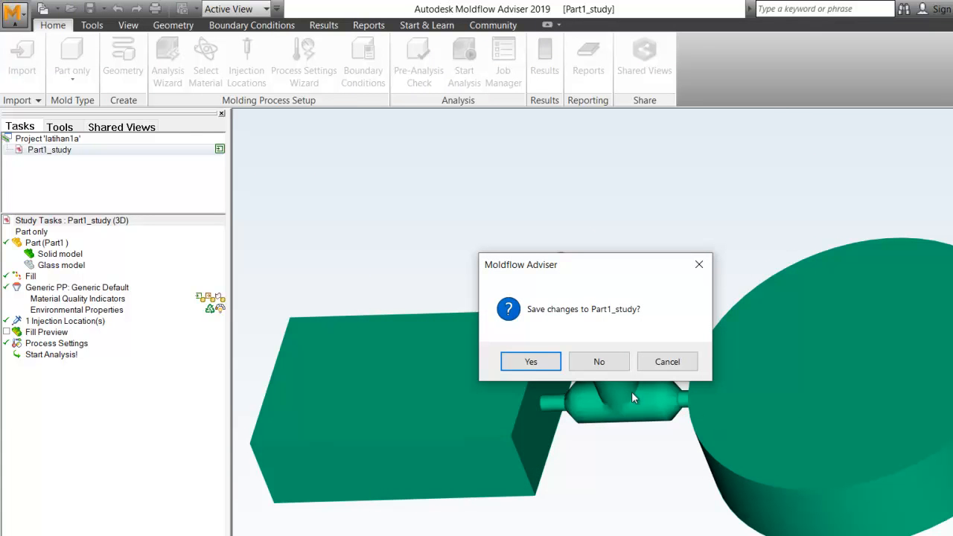
click(607, 367)
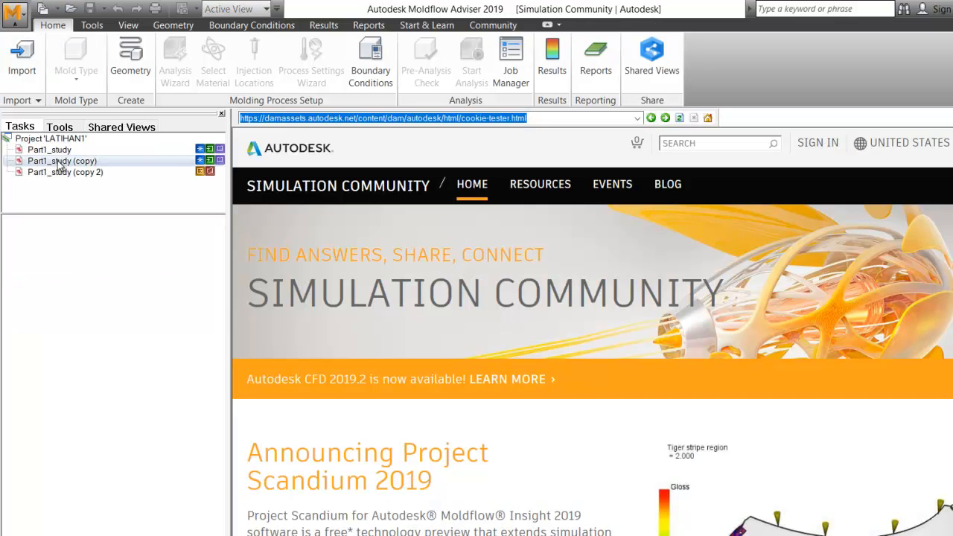
Open the original Part1_study of the LATIHAN1 project
click(49, 150)
double_click(50, 150)
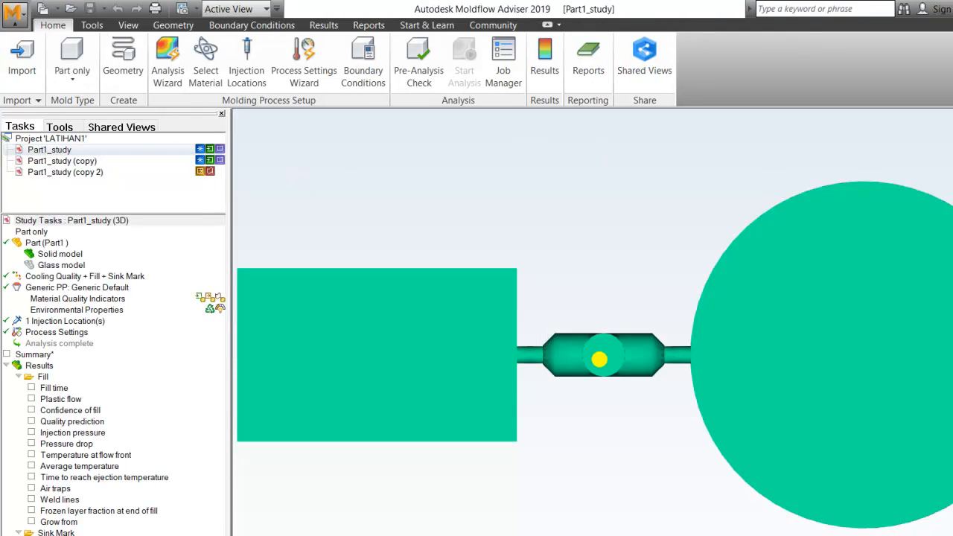
middle_drag(536, 425, 745, 265)
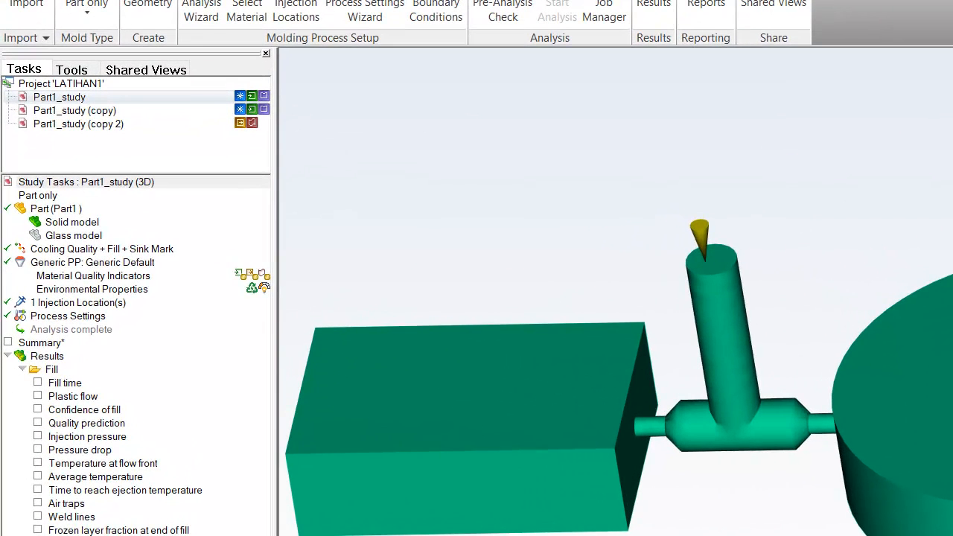
middle_drag(661, 341, 654, 348)
mouse_move(784, 335)
middle_down()
mouse_move(745, 339)
mouse_move(717, 362)
middle_up()
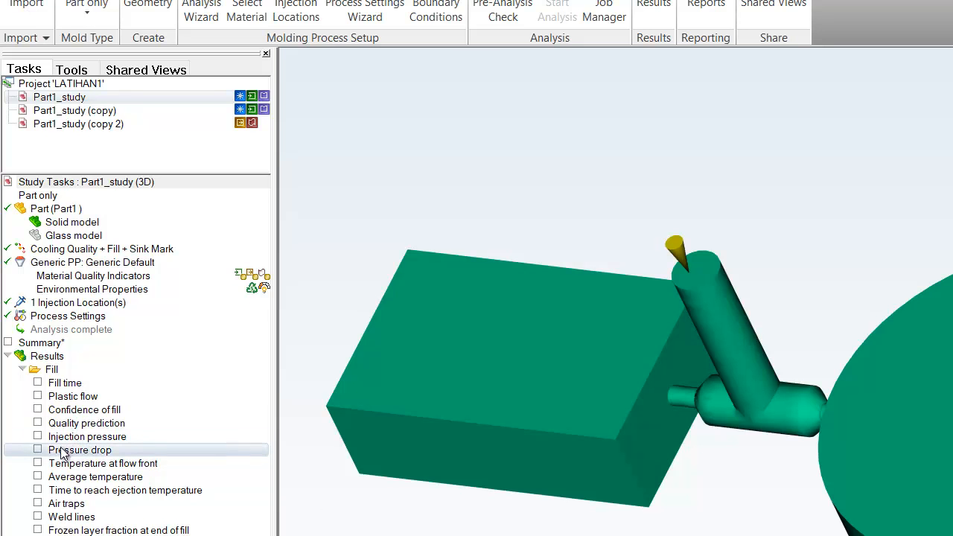
Display the Injection pressure result on the part and examine its distribution
click(38, 437)
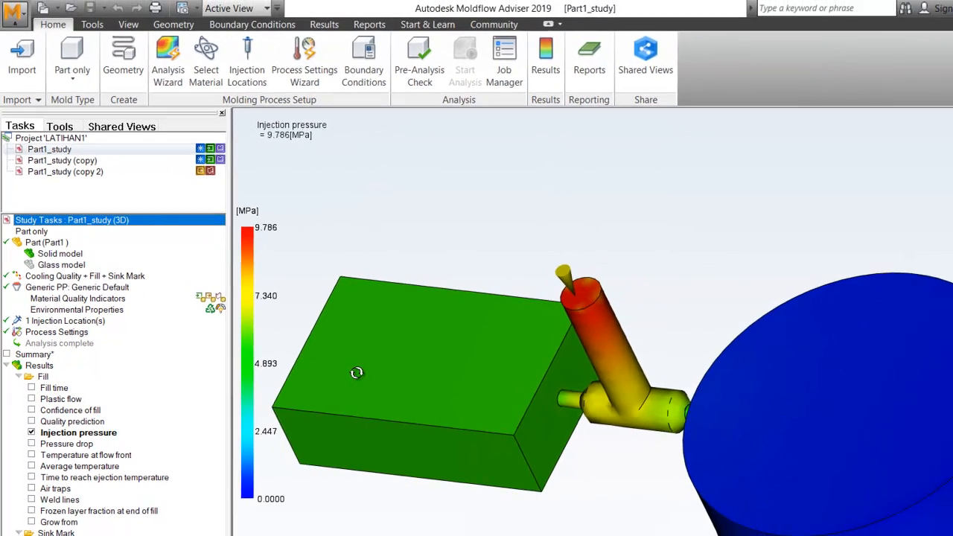
scroll(357, 373, up, 2)
scroll(356, 372, down, 3)
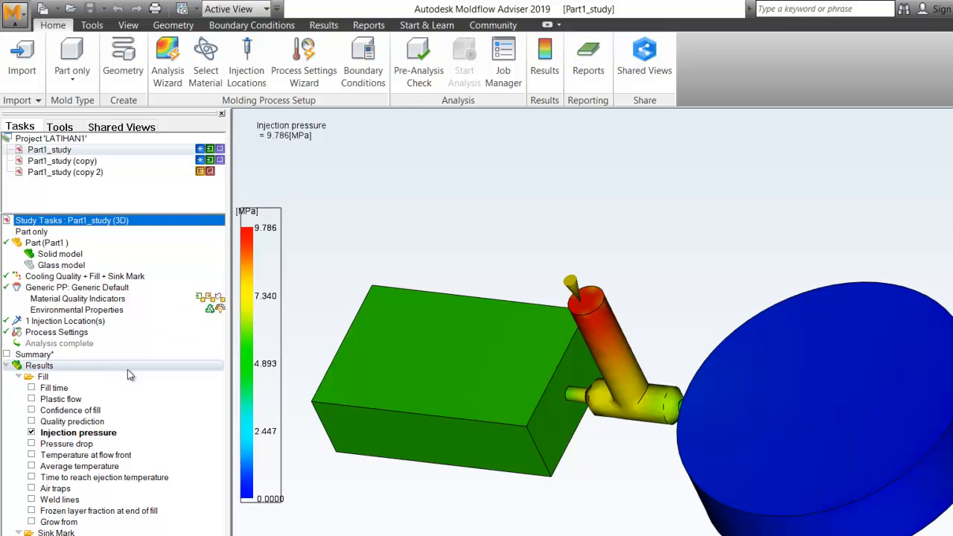
Examine the Fill time result across both cavities, followed by the Confidence of fill result
click(32, 388)
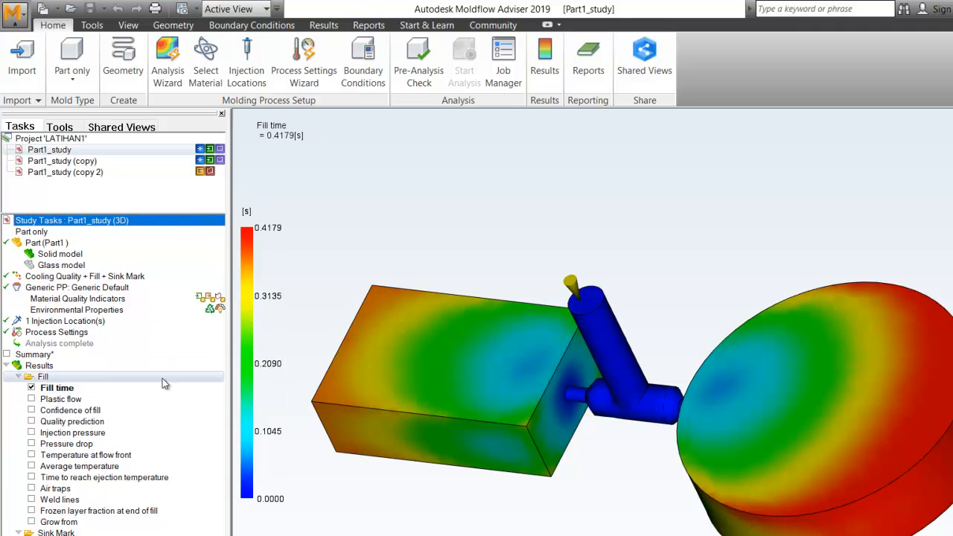
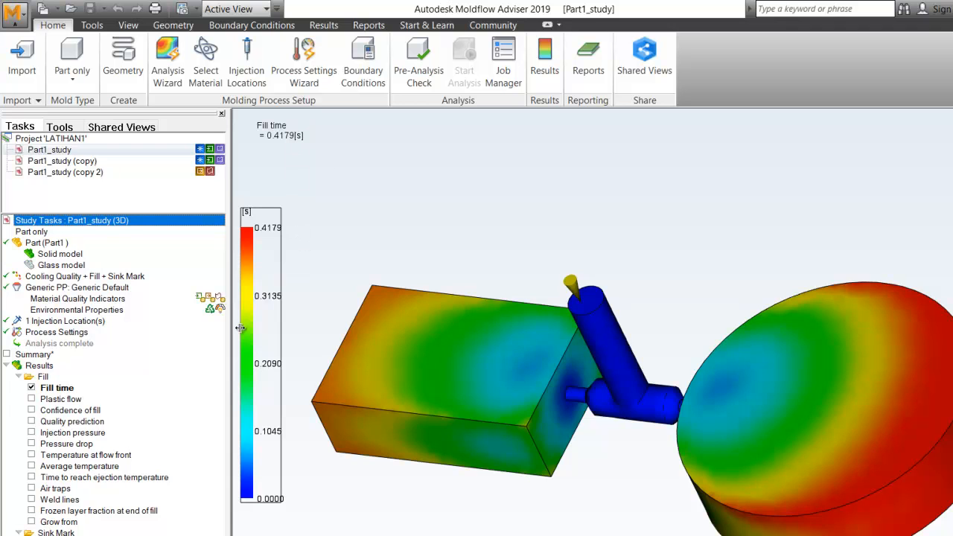
click(32, 411)
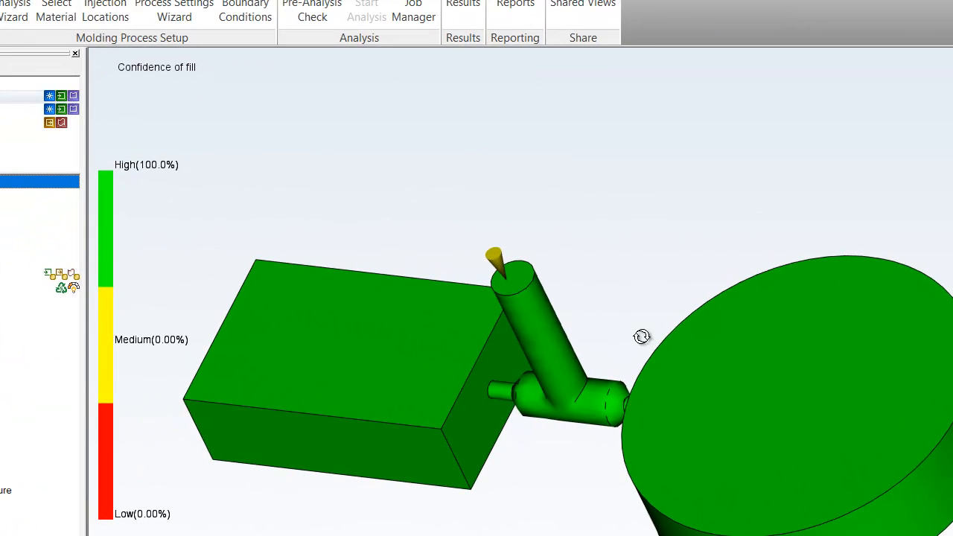
Inspect the Confidence of fill result on both cavities and the runner from several angles
mouse_move(621, 350)
mouse_down()
mouse_move(630, 241)
mouse_move(696, 172)
mouse_move(725, 183)
mouse_move(623, 283)
mouse_move(603, 330)
mouse_move(620, 343)
mouse_up()
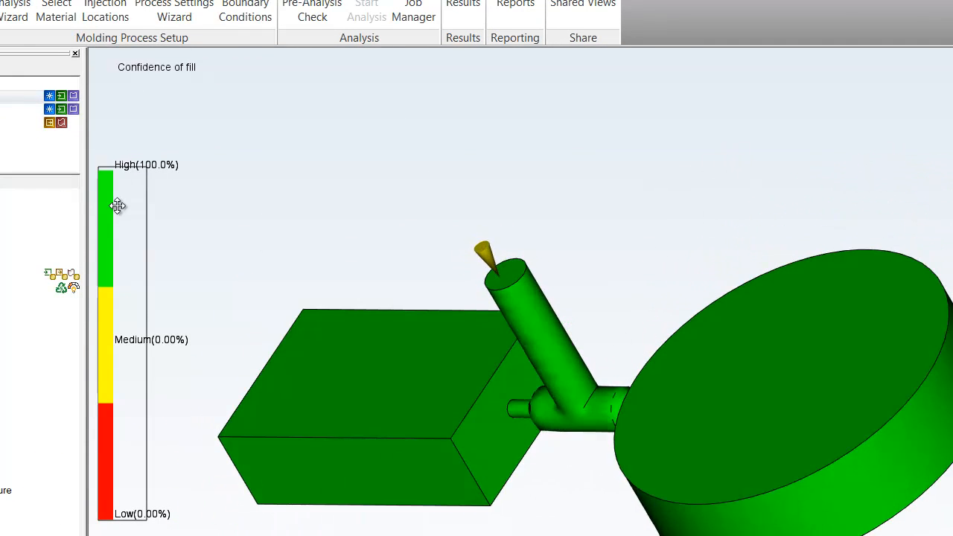
mouse_move(417, 397)
mouse_down()
mouse_move(528, 396)
mouse_move(551, 366)
mouse_move(493, 386)
mouse_up()
mouse_move(307, 401)
mouse_down()
mouse_move(410, 387)
mouse_move(355, 380)
mouse_move(312, 396)
mouse_move(357, 319)
mouse_move(364, 211)
mouse_move(330, 315)
mouse_move(283, 377)
mouse_move(257, 382)
mouse_move(251, 409)
mouse_up()
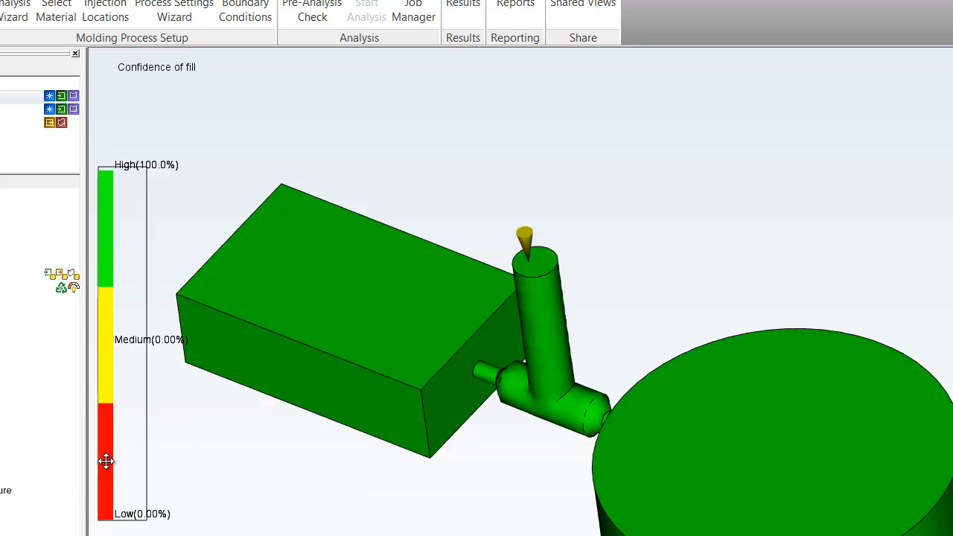
Display the Quality prediction result and examine it closely around the gates joining the runner to the two cavities
click(1, 422)
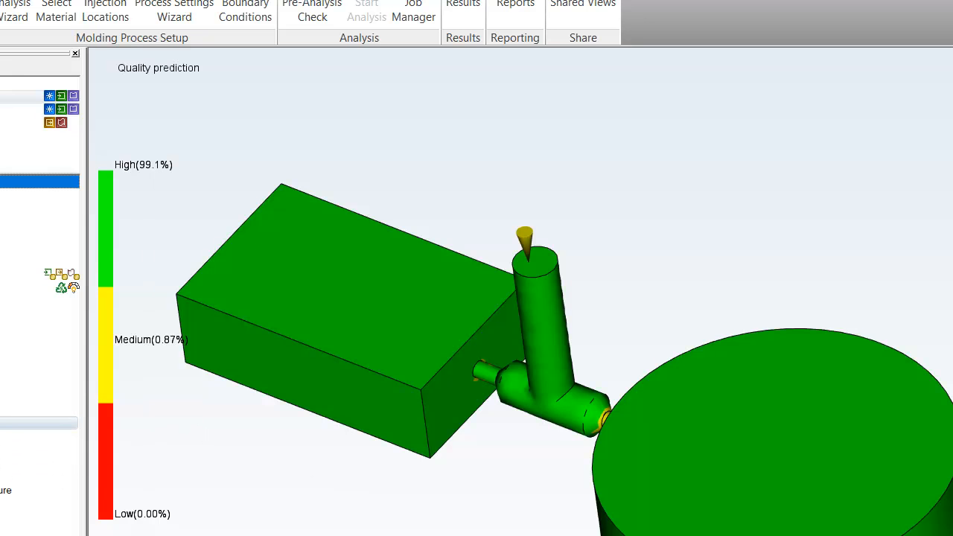
drag(414, 447, 426, 424)
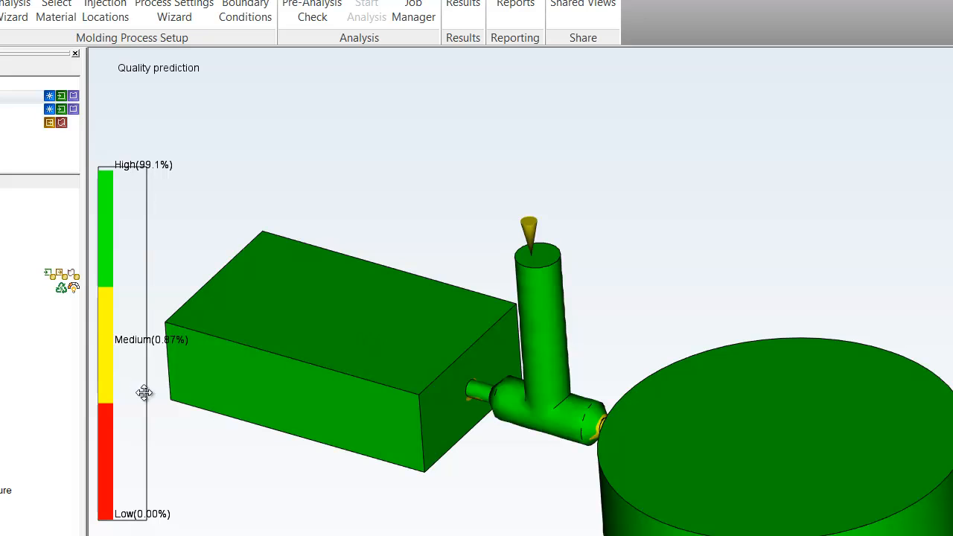
mouse_move(586, 421)
mouse_down()
mouse_move(677, 443)
mouse_move(757, 405)
mouse_move(611, 446)
mouse_move(621, 470)
mouse_move(577, 447)
mouse_up()
scroll(568, 435, down, 2)
scroll(567, 436, up, 3)
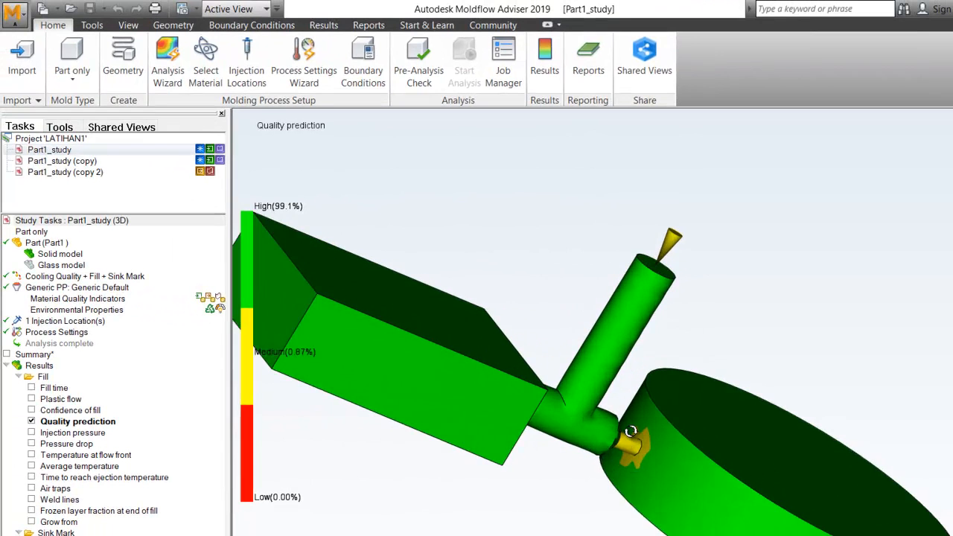
drag(631, 431, 631, 472)
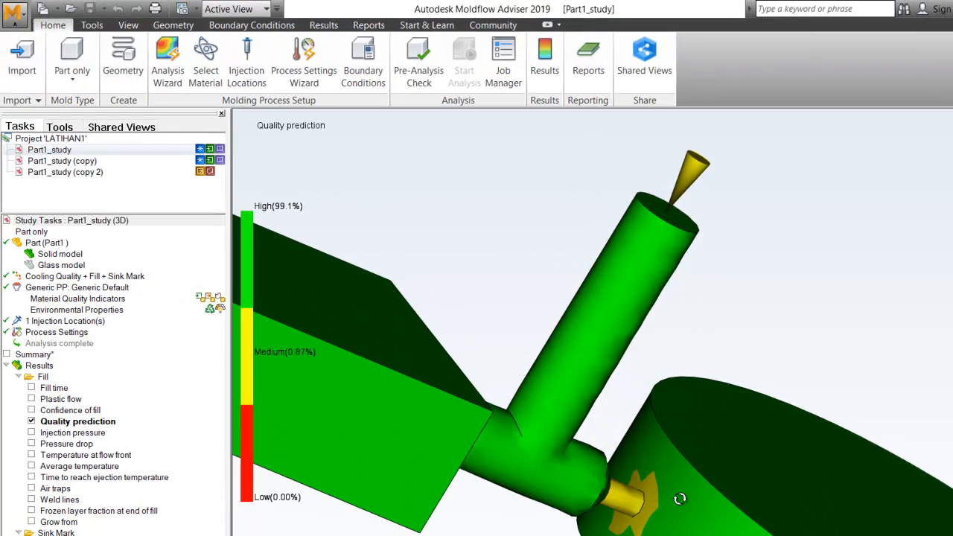
scroll(646, 513, up, 1)
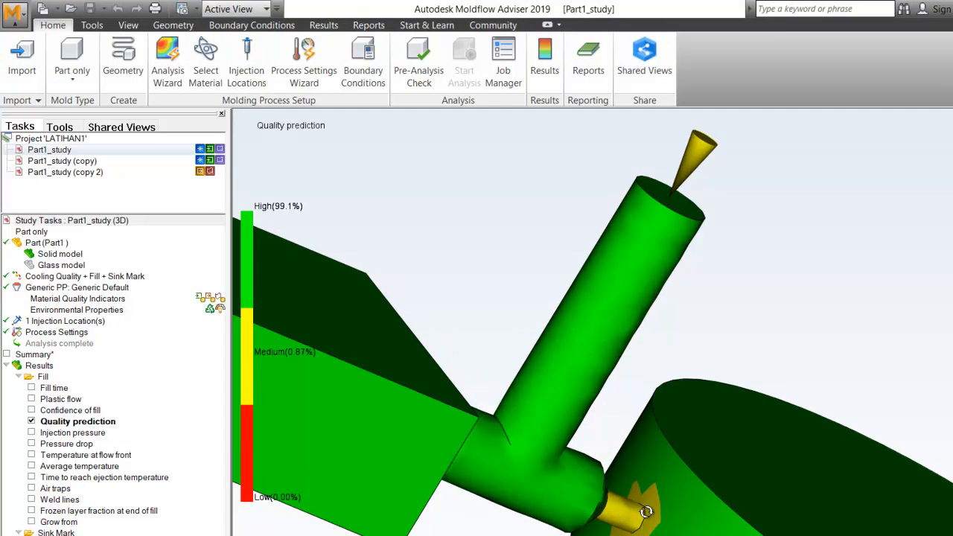
scroll(646, 512, down, 3)
scroll(645, 510, down, 2)
drag(651, 463, 552, 359)
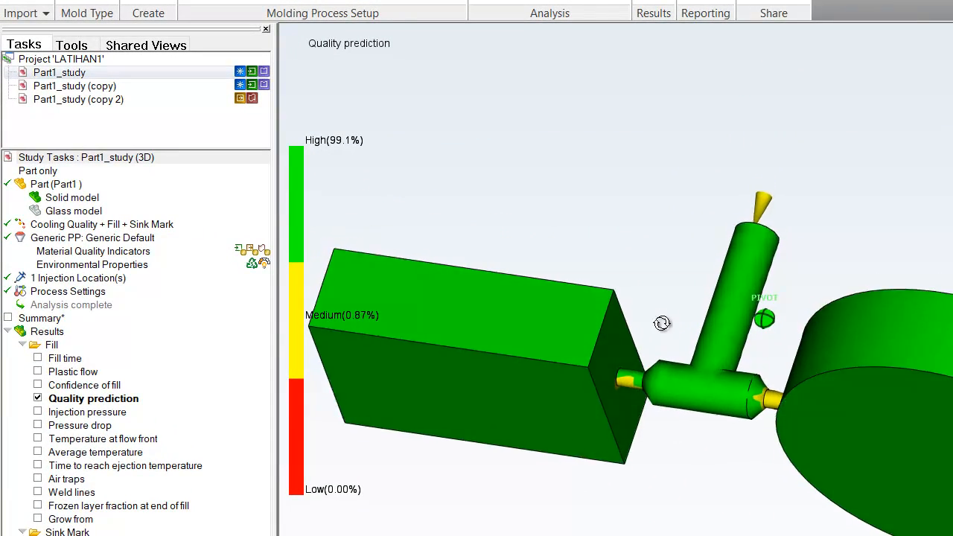
drag(662, 323, 732, 453)
mouse_move(763, 419)
mouse_down()
mouse_move(738, 428)
mouse_move(612, 409)
mouse_move(575, 419)
mouse_up()
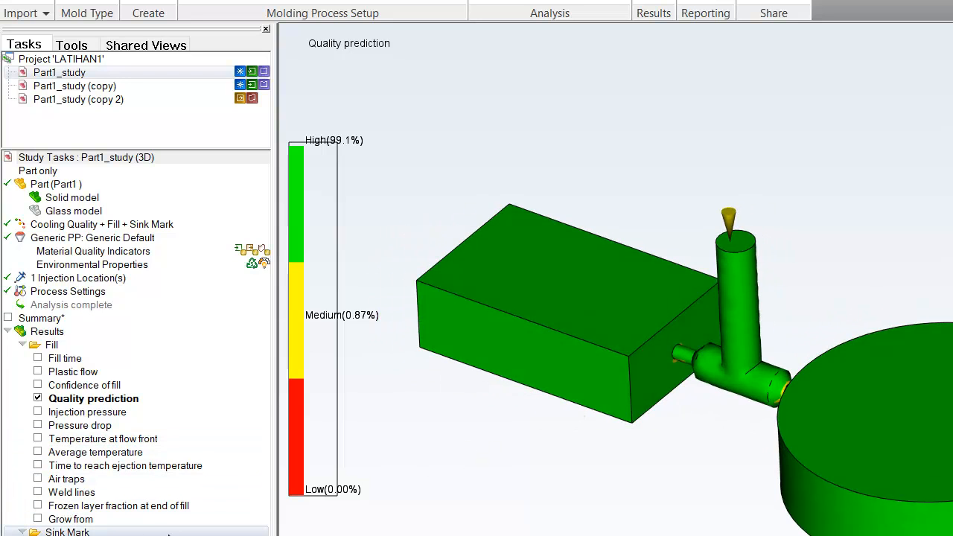
Display the Air traps result and inspect the runner area and both cavities
click(38, 479)
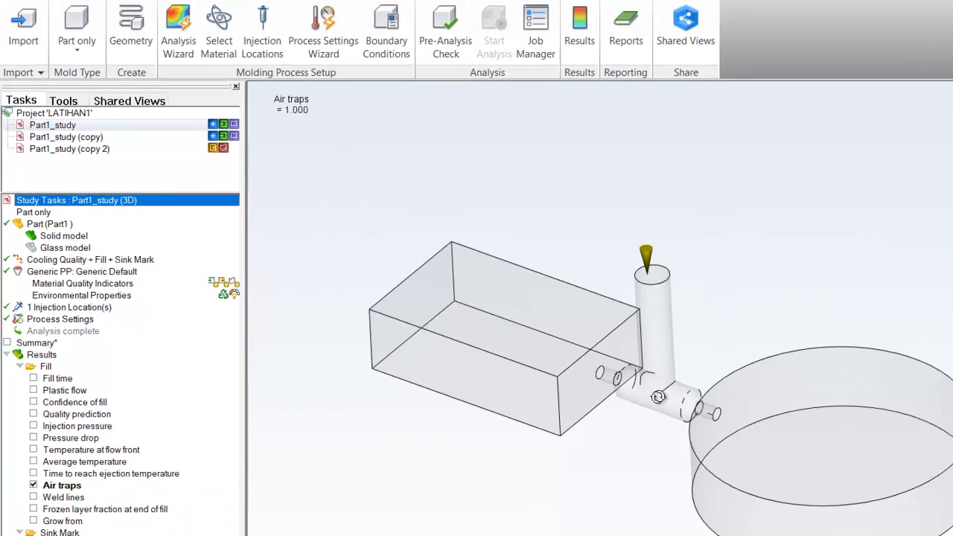
scroll(658, 396, up, 4)
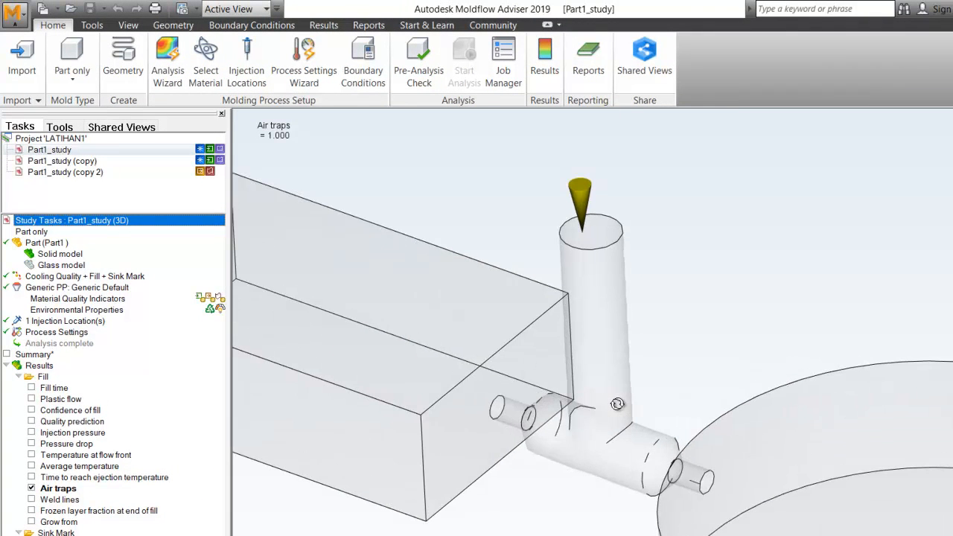
scroll(662, 462, down, 5)
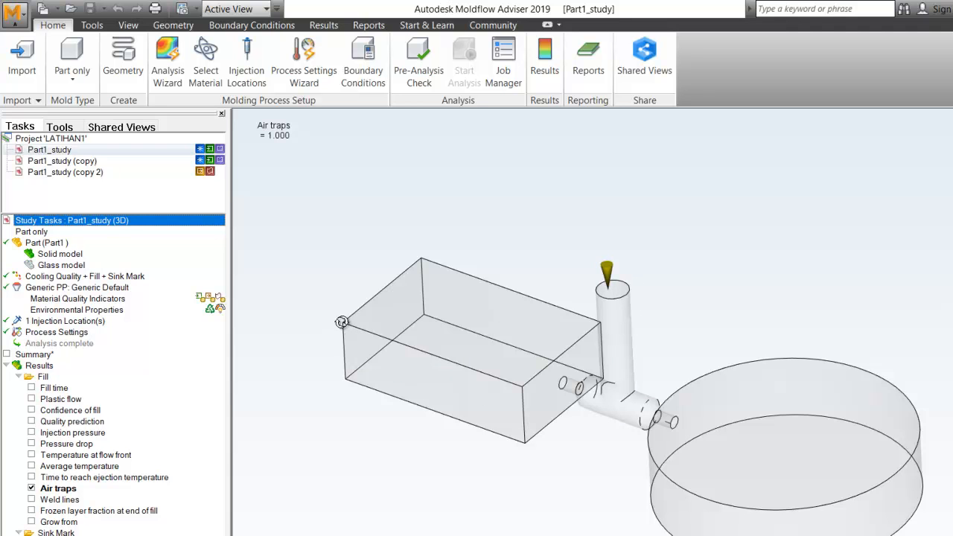
Display the Weld lines result and view its lines on the runner and the cylindrical cavity from different angles
click(31, 500)
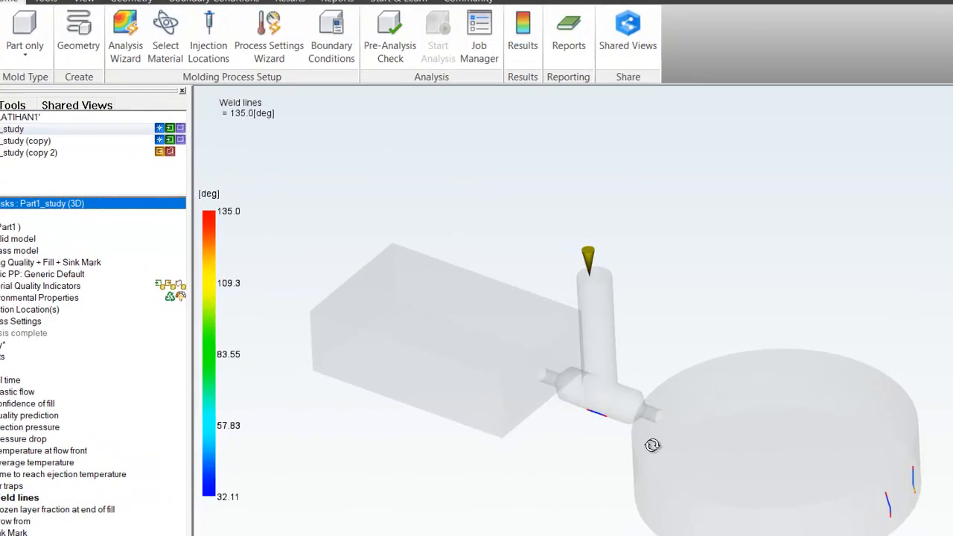
drag(907, 492, 846, 499)
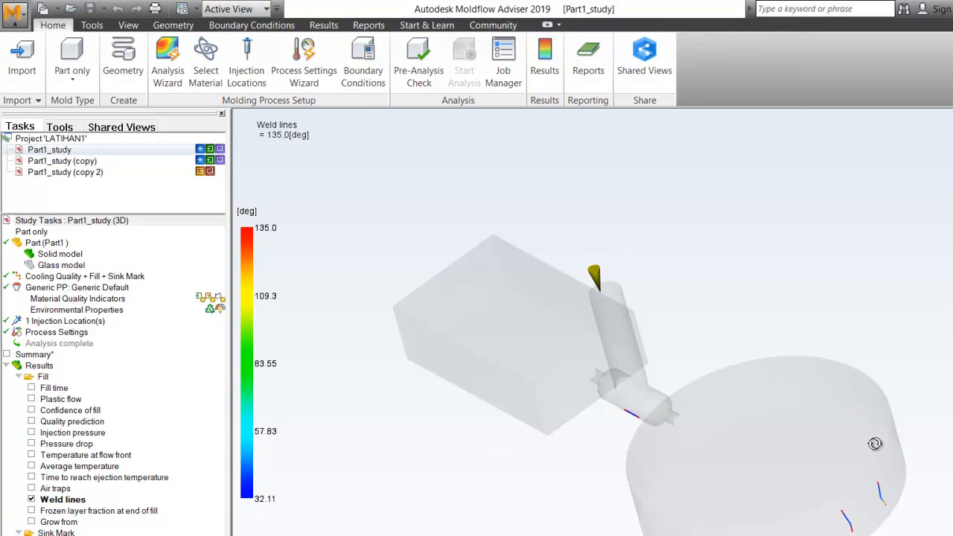
mouse_move(709, 452)
mouse_down()
mouse_move(638, 354)
mouse_move(581, 460)
mouse_up()
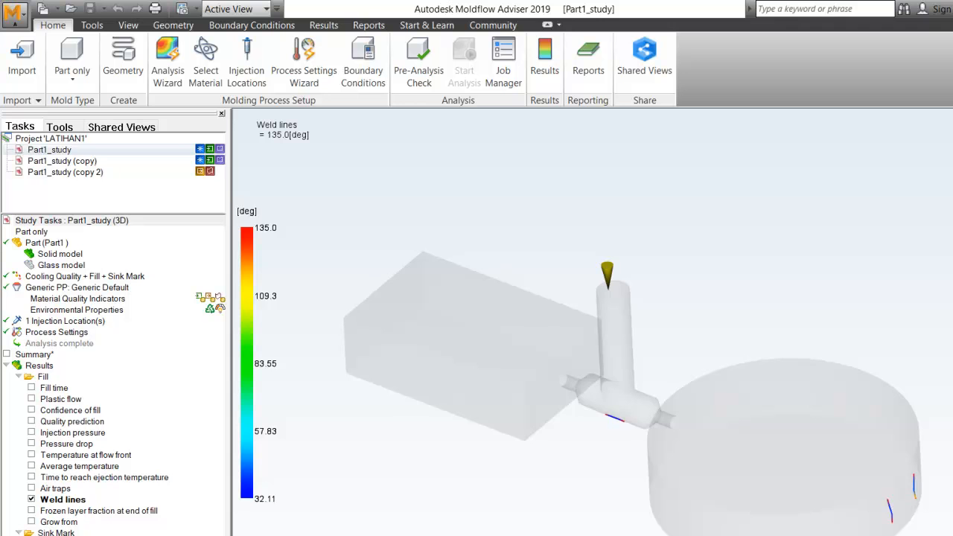
Display the Sink marks estimate result and examine the side walls of the rectangular and cylindrical cavities
click(31, 535)
mouse_move(594, 469)
mouse_down()
mouse_move(613, 389)
mouse_move(579, 455)
mouse_move(537, 407)
mouse_move(543, 415)
mouse_up()
mouse_move(463, 418)
mouse_down()
mouse_move(551, 379)
mouse_move(499, 442)
mouse_move(465, 437)
mouse_up()
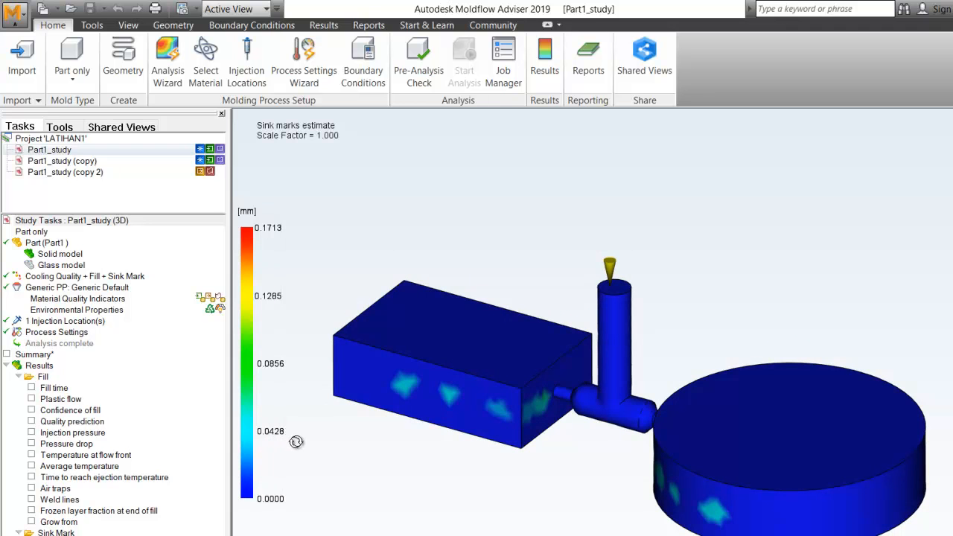
mouse_move(401, 469)
mouse_down()
mouse_move(452, 452)
mouse_move(551, 447)
mouse_move(596, 428)
mouse_move(660, 459)
mouse_move(660, 470)
mouse_up()
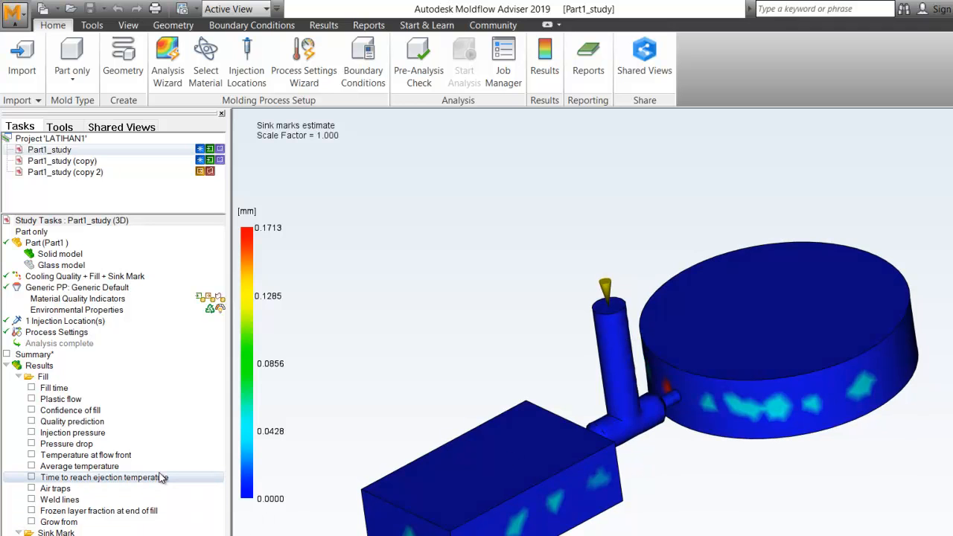
scroll(314, 487, up, 1)
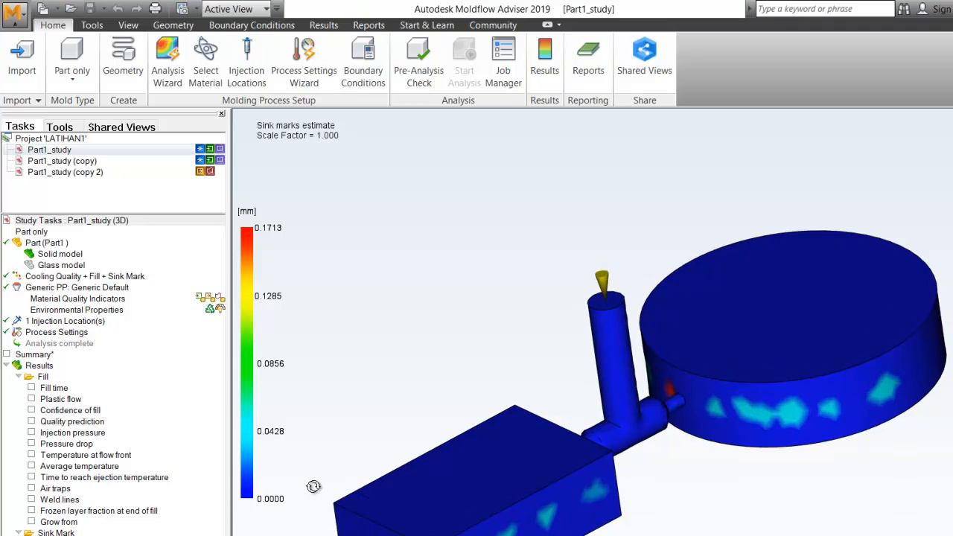
scroll(314, 487, down, 3)
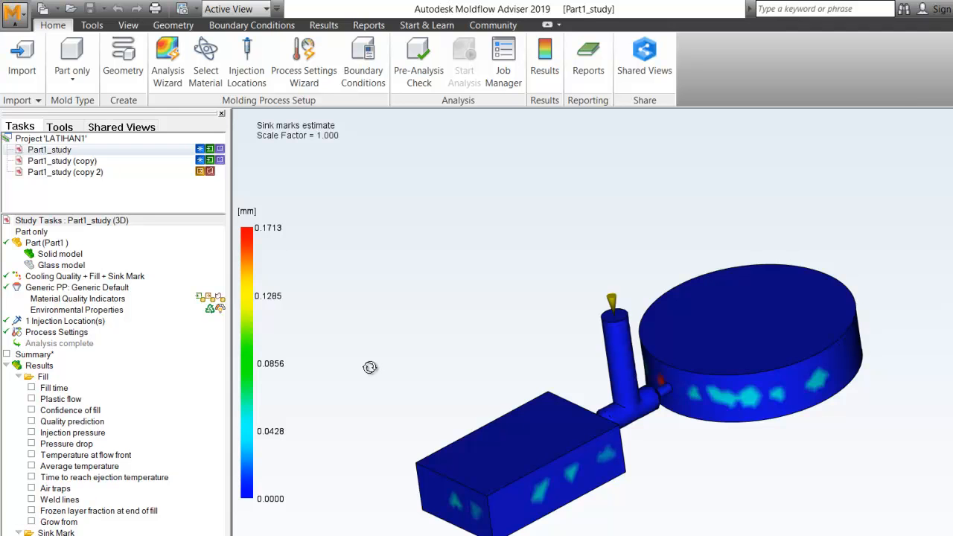
Display the Fill time result and play its filling animation
click(31, 388)
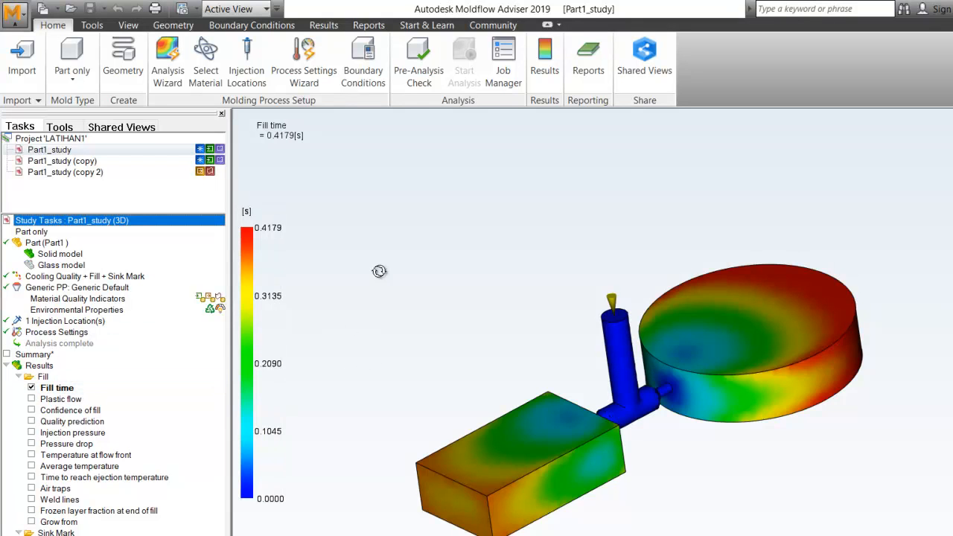
click(544, 63)
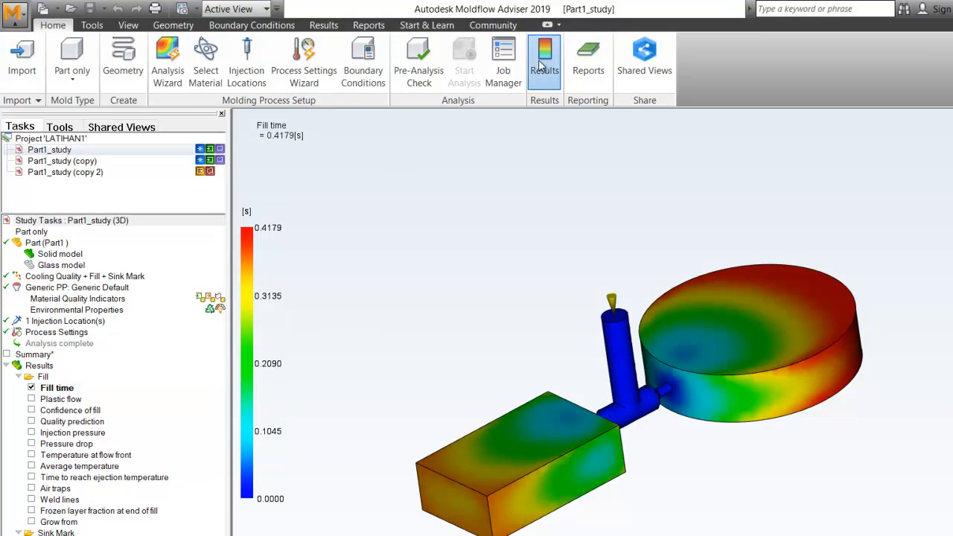
click(443, 52)
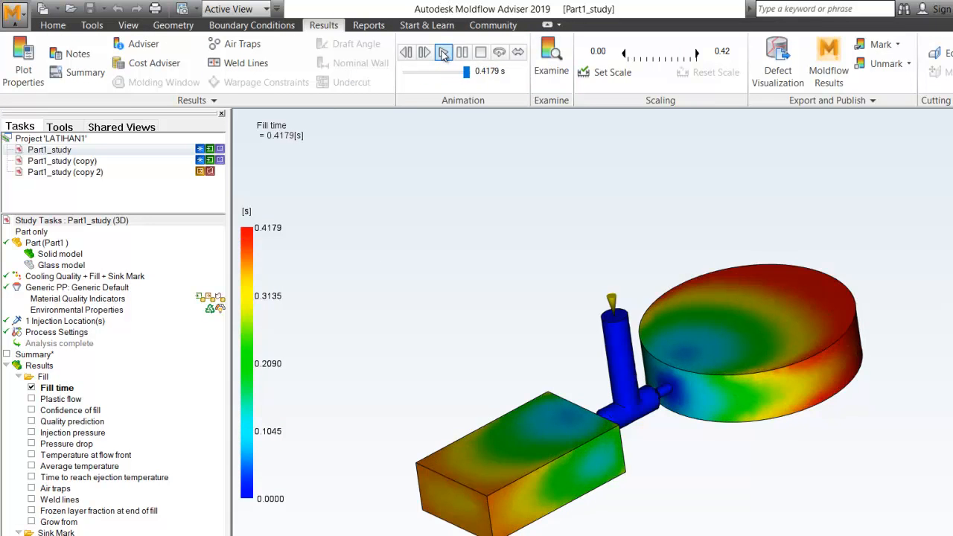
click(444, 53)
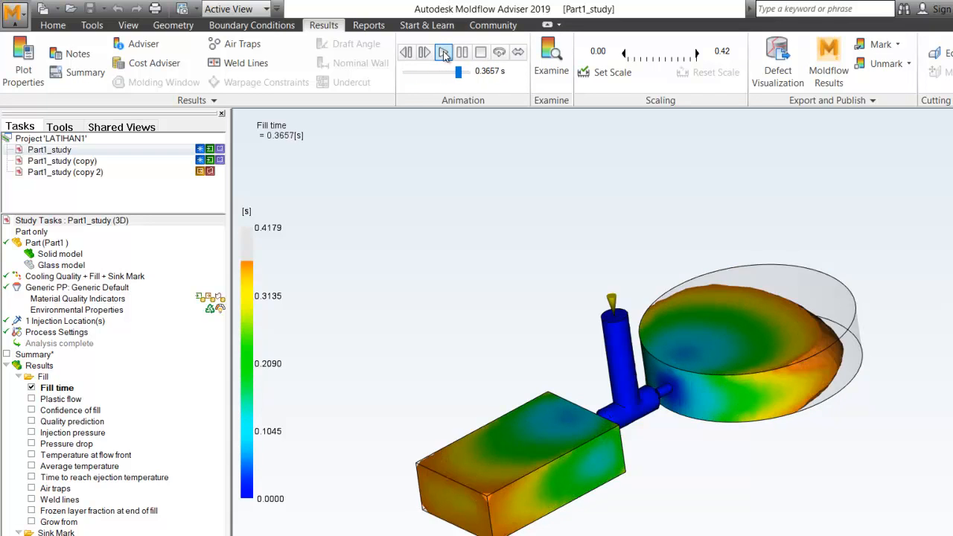
click(444, 53)
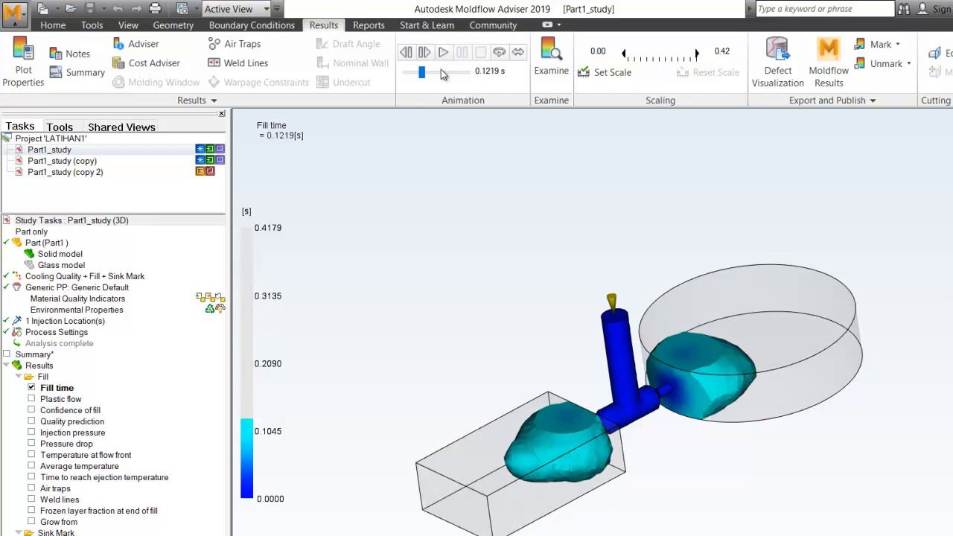
Set the Fill time animation to 0.2960 s, 0.3483 s and 0.2438 s, comparing the flow fronts in both cavities from above
drag(445, 77, 452, 79)
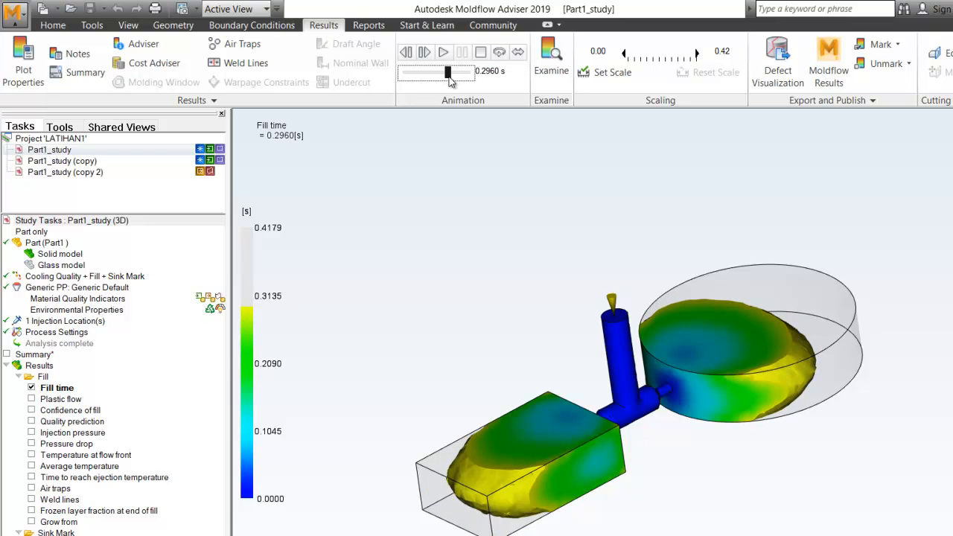
click(949, 179)
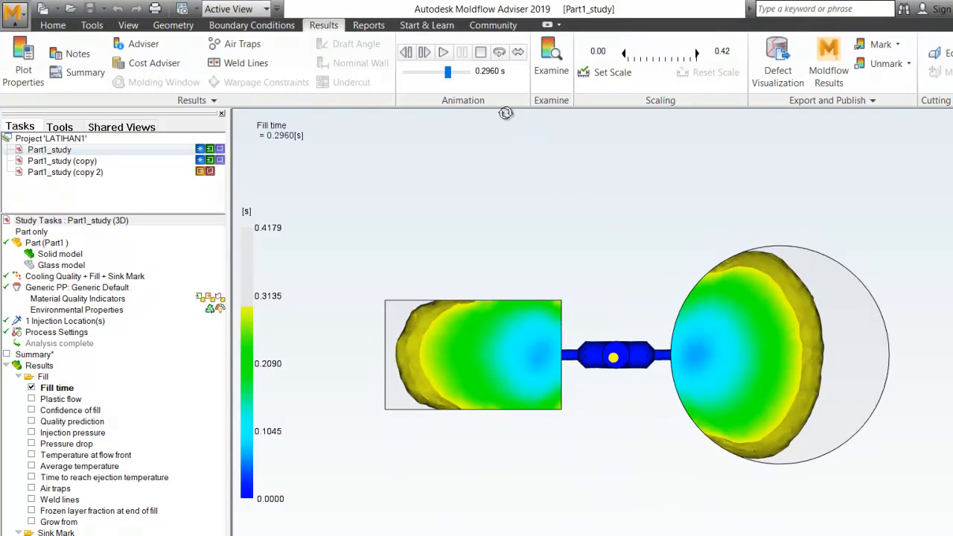
drag(450, 82, 457, 80)
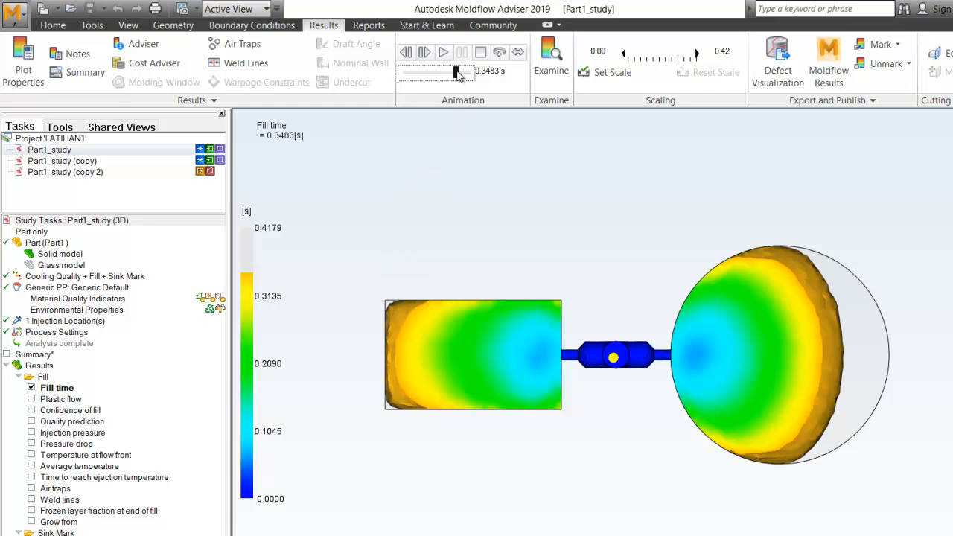
mouse_move(458, 75)
mouse_down()
mouse_move(430, 75)
mouse_move(440, 75)
mouse_up()
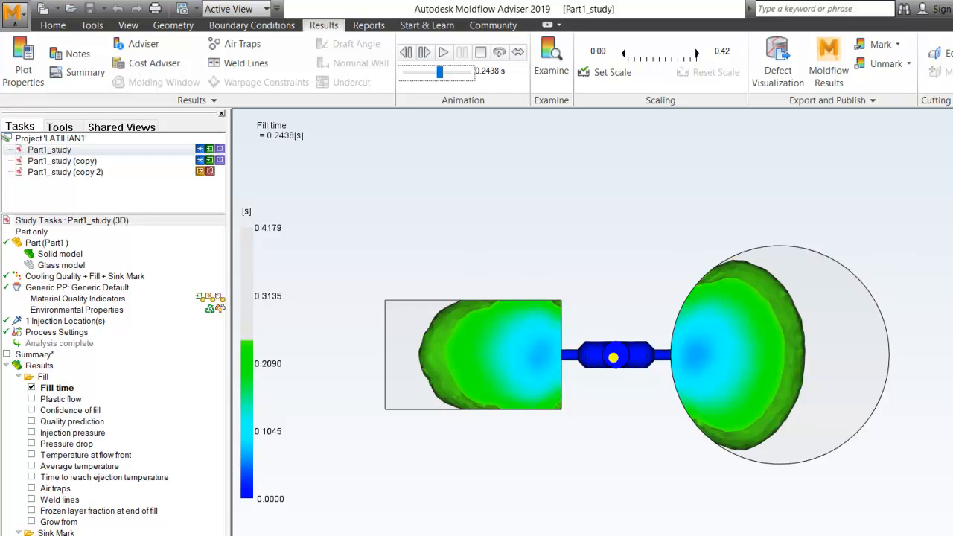
drag(637, 355, 652, 211)
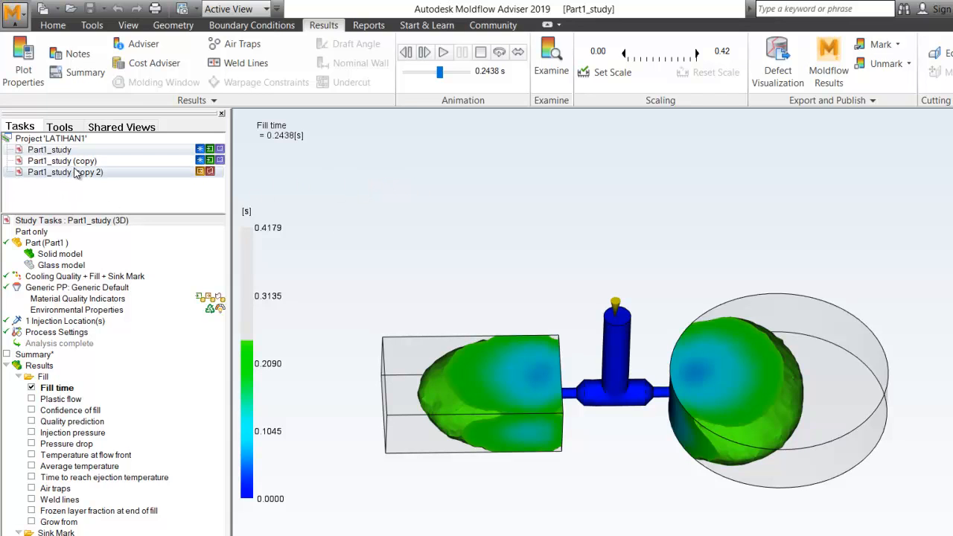
Open the Analysis Wizard and replace Fill, Cooling Quality and Sink Mark with Fill+Pack in the analysis sequence
mouse_move(76, 168)
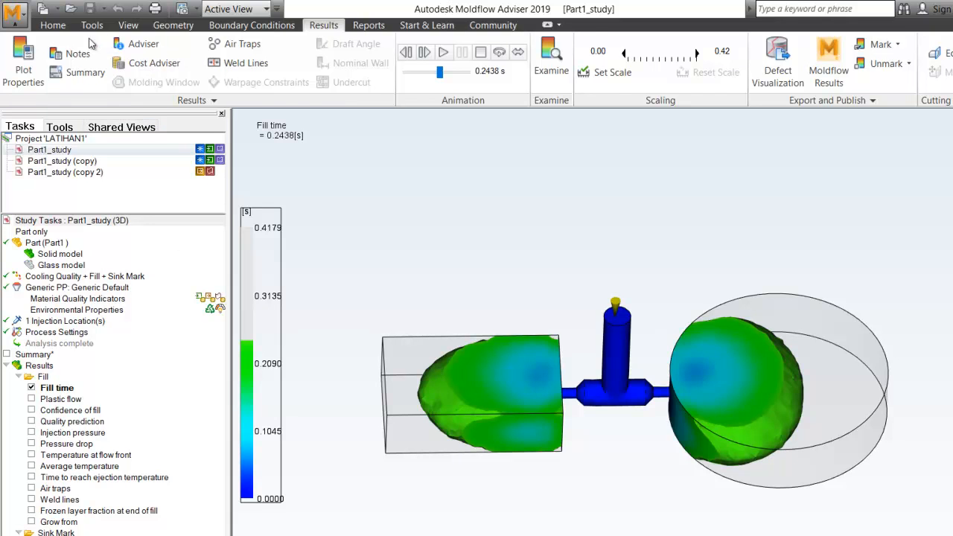
click(53, 25)
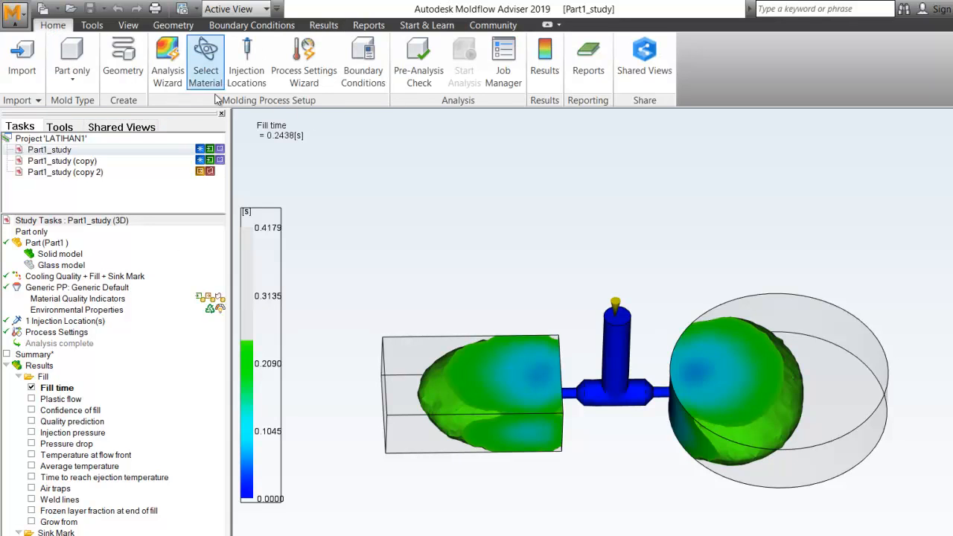
click(169, 71)
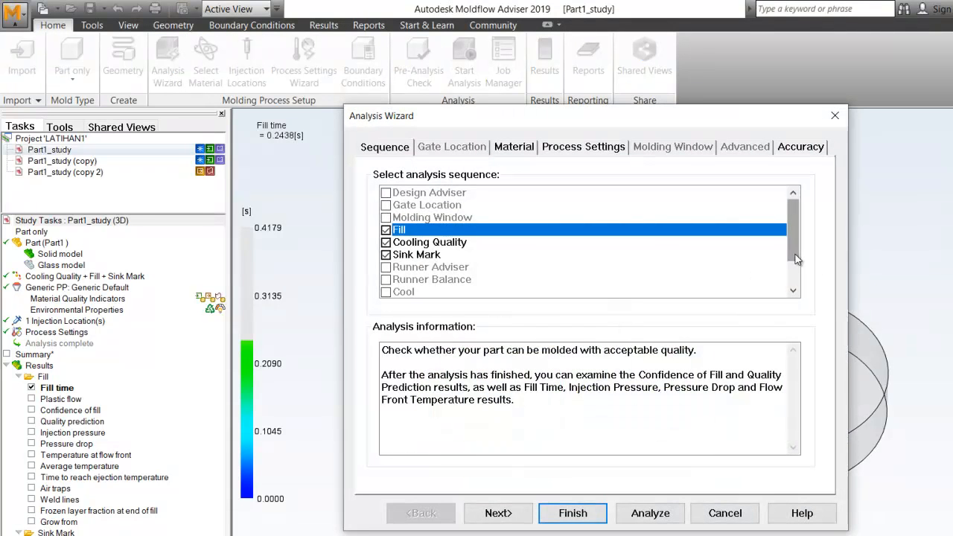
scroll(792, 293, down, 1)
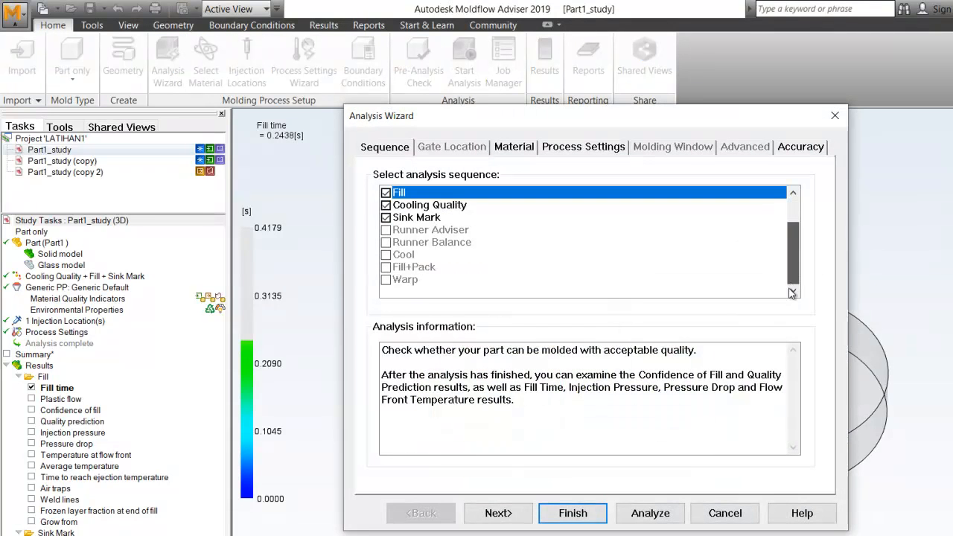
click(386, 193)
click(385, 205)
click(386, 219)
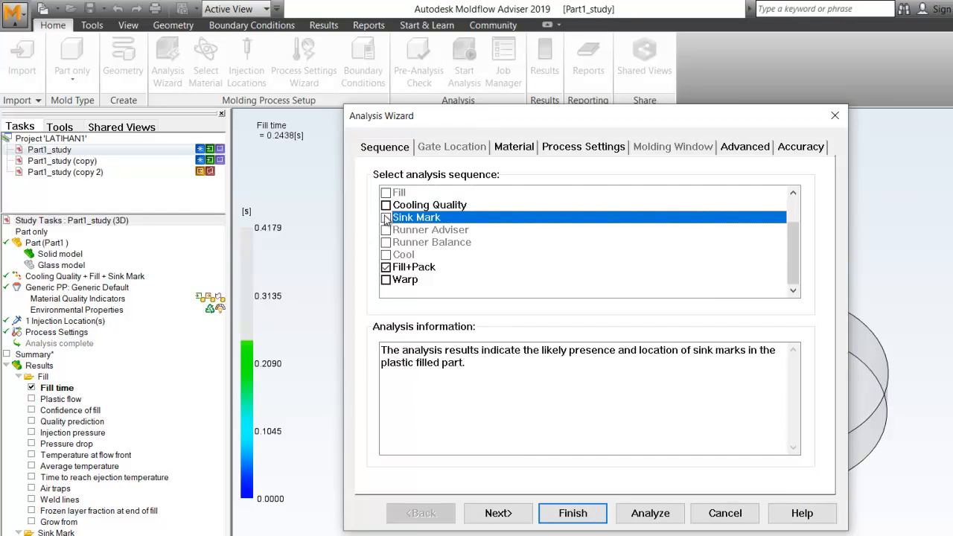
Try adding Sink Mark and Cooling Quality to the Fill+Pack analysis sequence, and clear both again
click(386, 217)
click(385, 206)
click(386, 194)
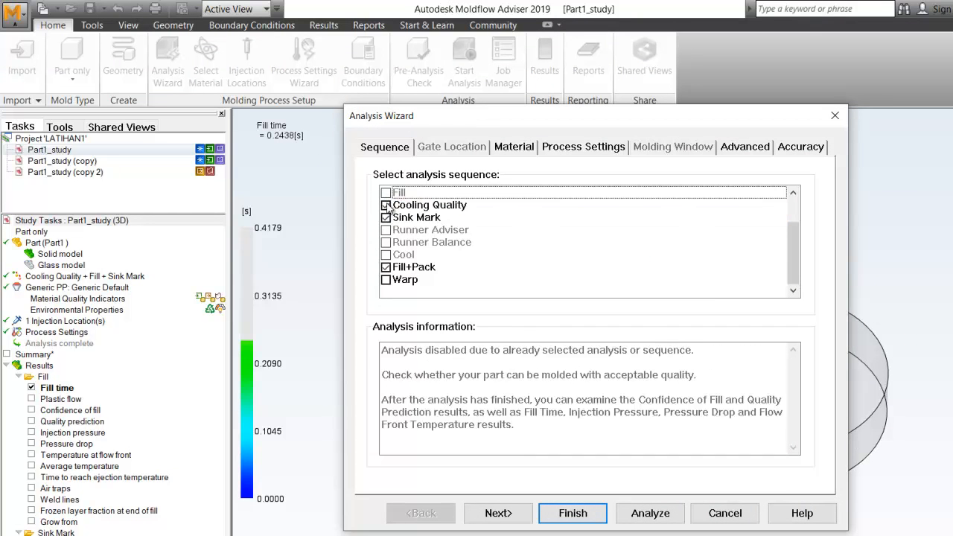
click(386, 218)
click(386, 206)
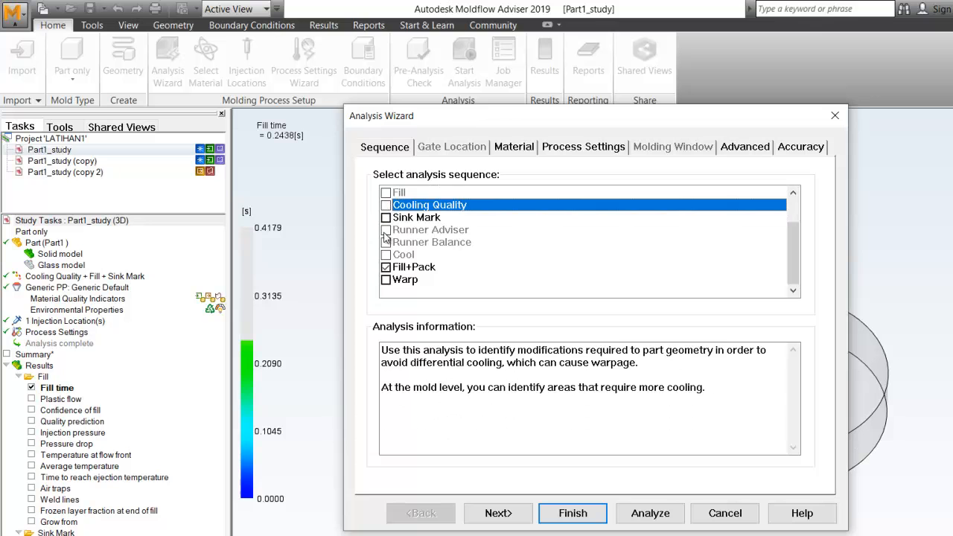
Try adding Warp to the Fill+Pack analysis sequence, and cancel the Analysis Wizard
click(386, 280)
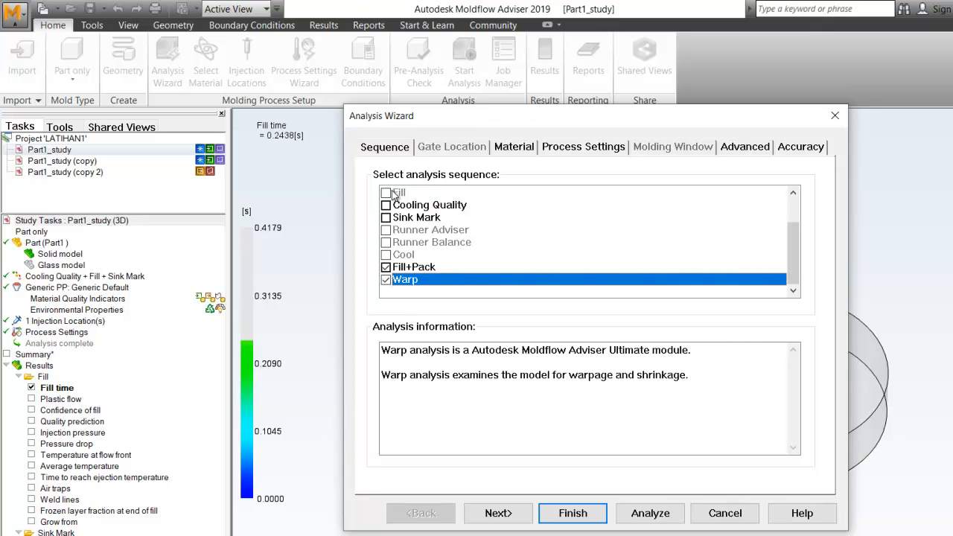
click(386, 280)
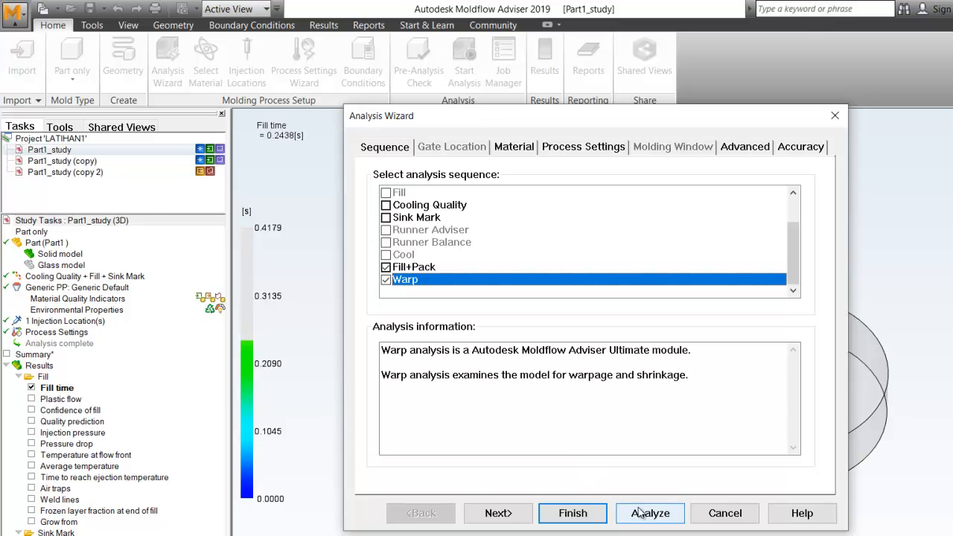
click(722, 513)
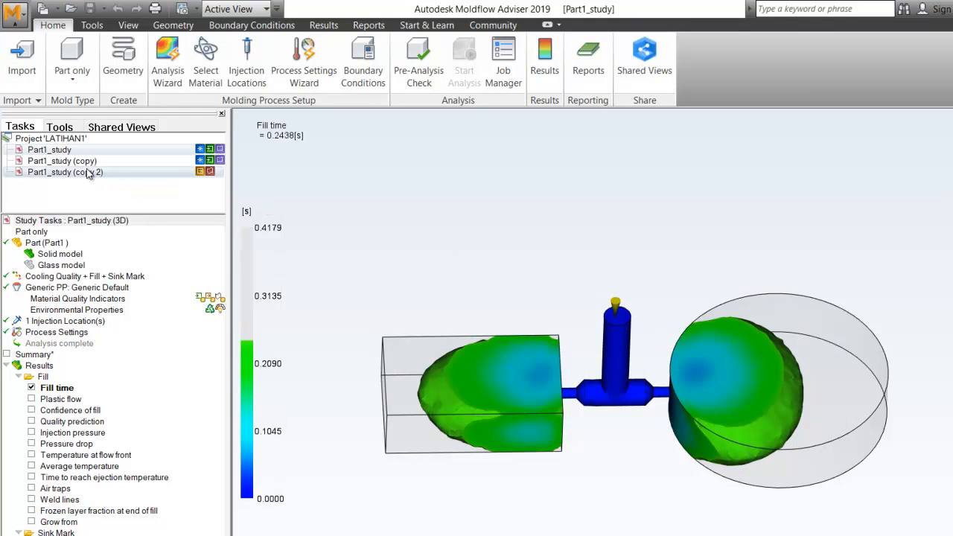
Open the study Part1_study (copy) and view its model at an angle from above
click(78, 161)
double_click(78, 160)
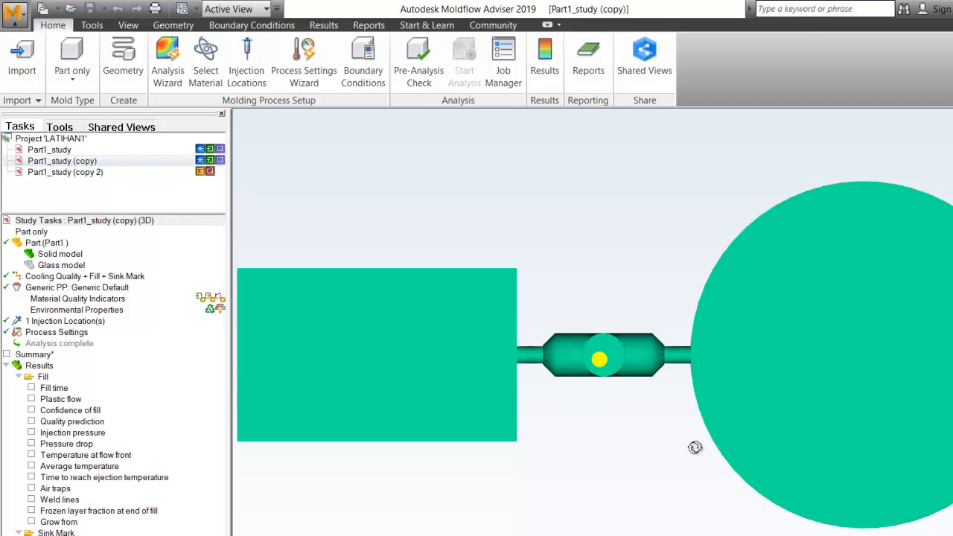
drag(691, 449, 589, 360)
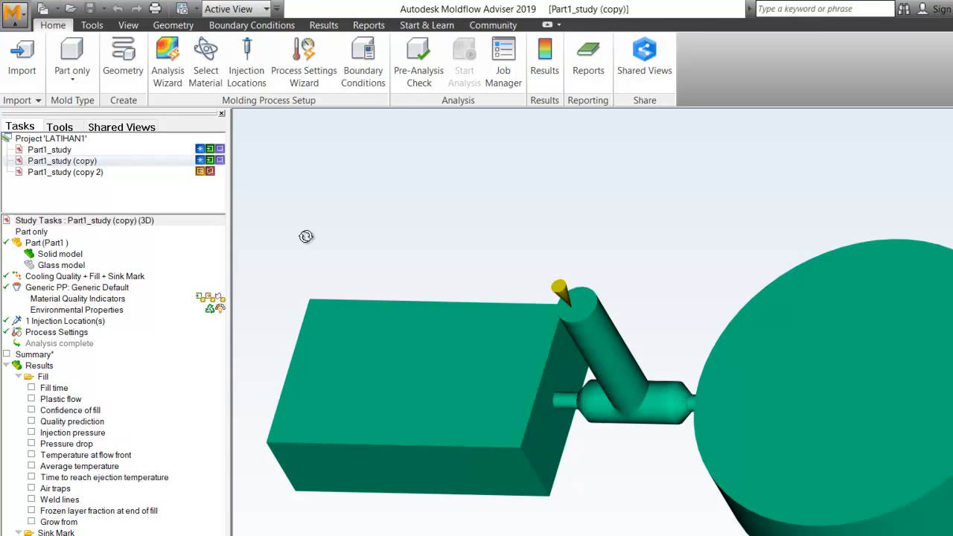
Open the study Part1_study (copy 2) and display its Deflection, all effects result
double_click(97, 172)
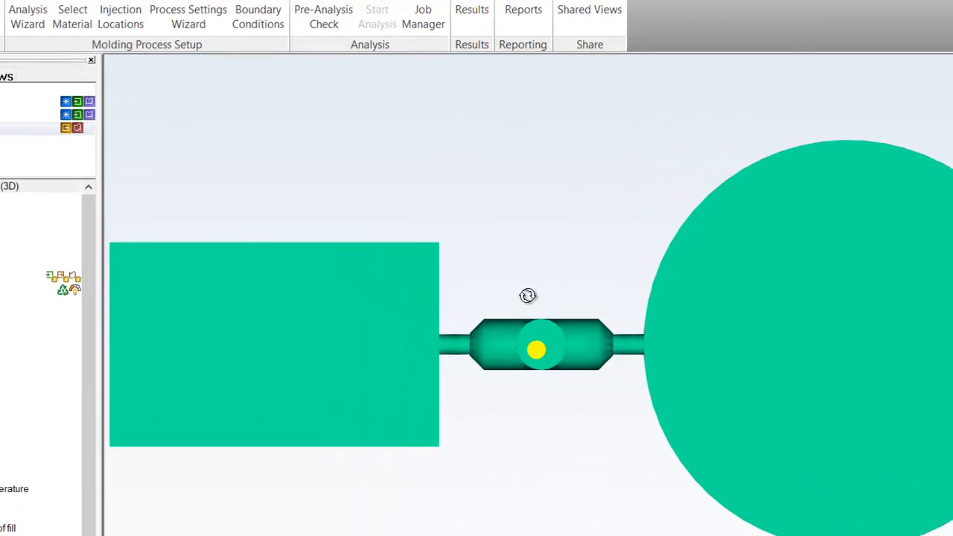
mouse_move(592, 314)
middle_down()
mouse_move(593, 286)
mouse_move(548, 217)
middle_up()
middle_drag(468, 177, 466, 187)
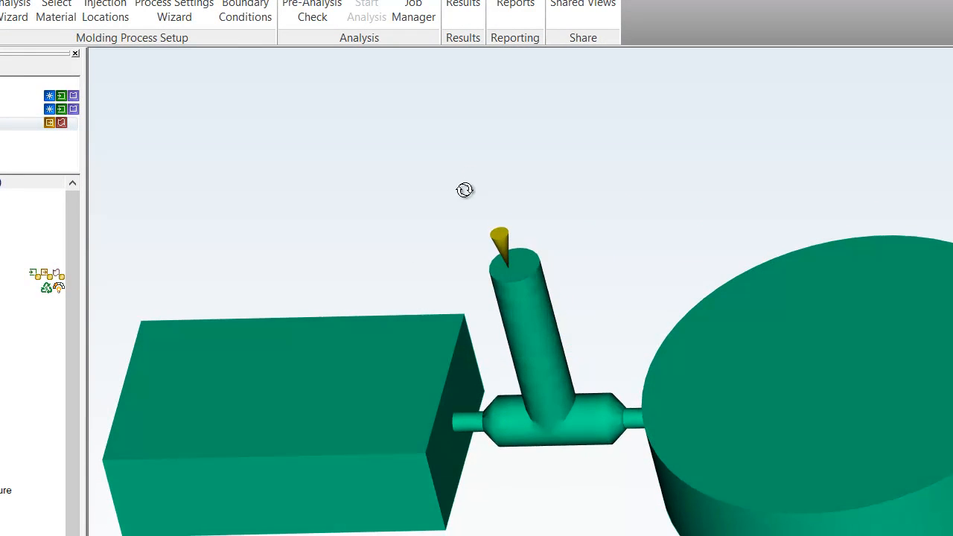
scroll(33, 357, down, 1)
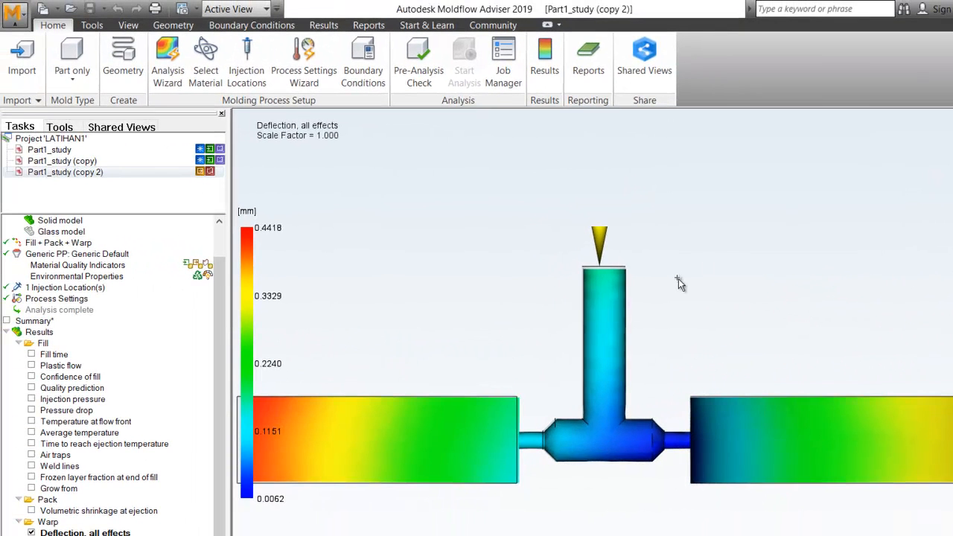
Examine the deflected cavities against the undeformed outline from the side and at an angle, and play the deflection animation
scroll(621, 254, up, 1)
scroll(677, 285, down, 2)
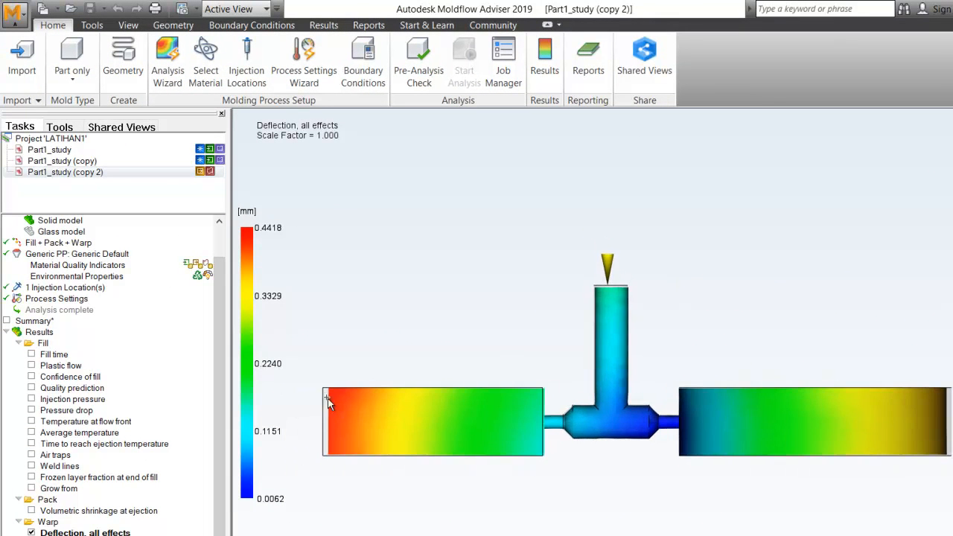
scroll(322, 395, up, 1)
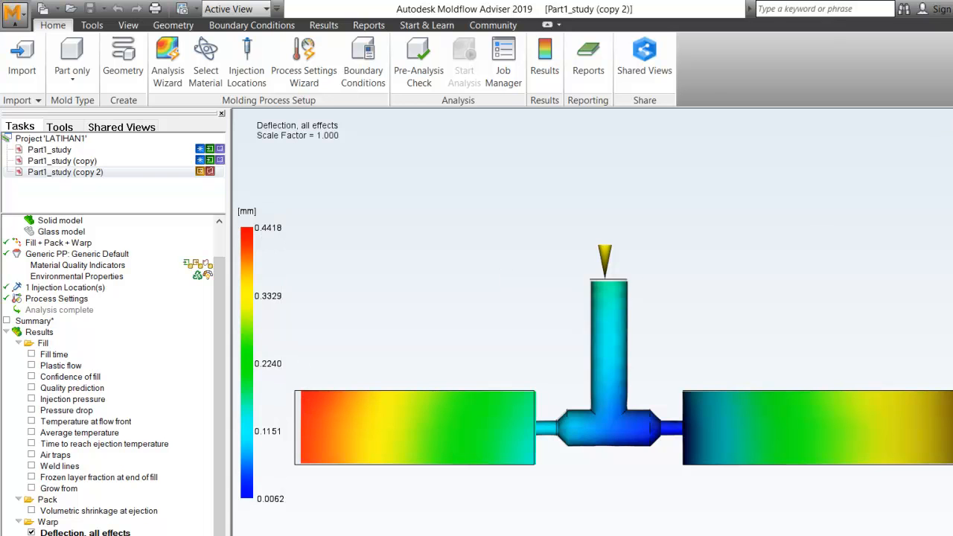
drag(540, 327, 289, 414)
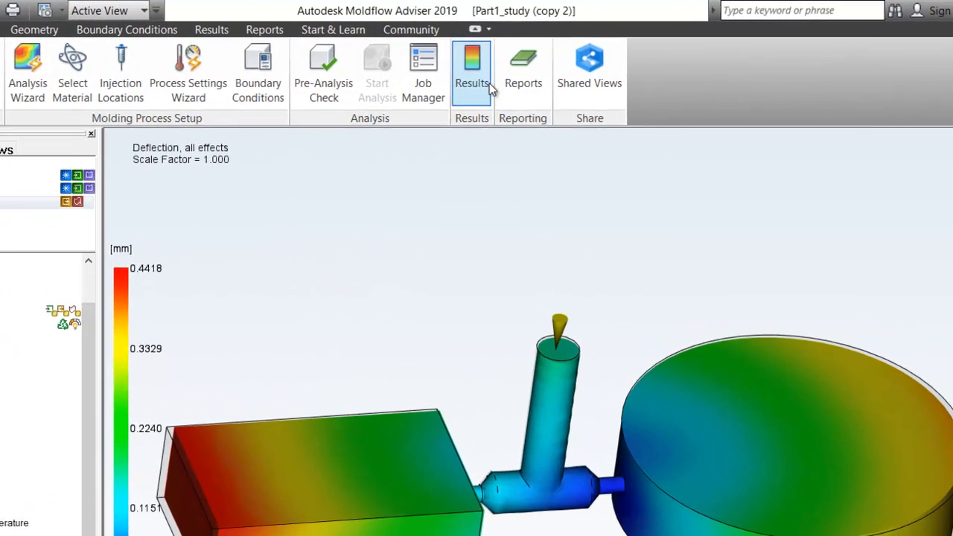
click(544, 63)
click(333, 66)
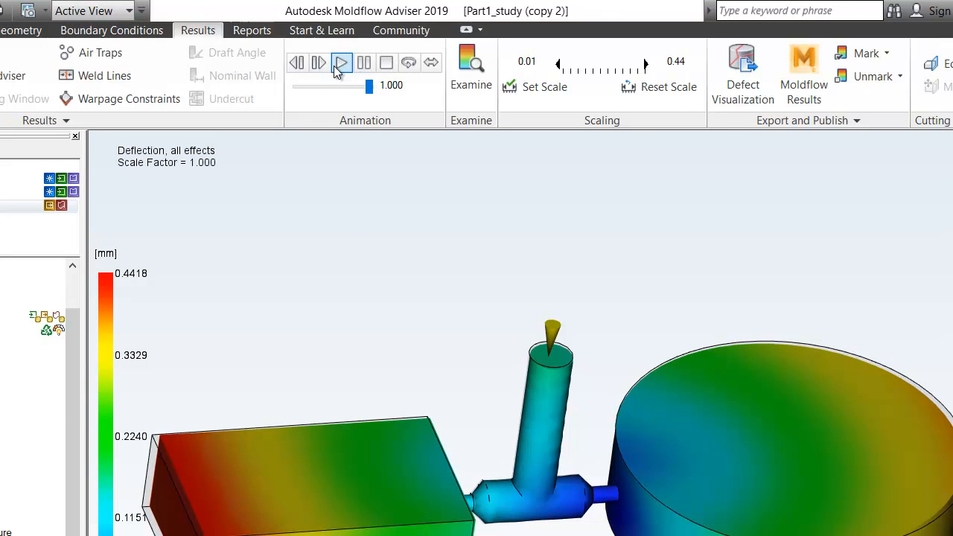
click(336, 66)
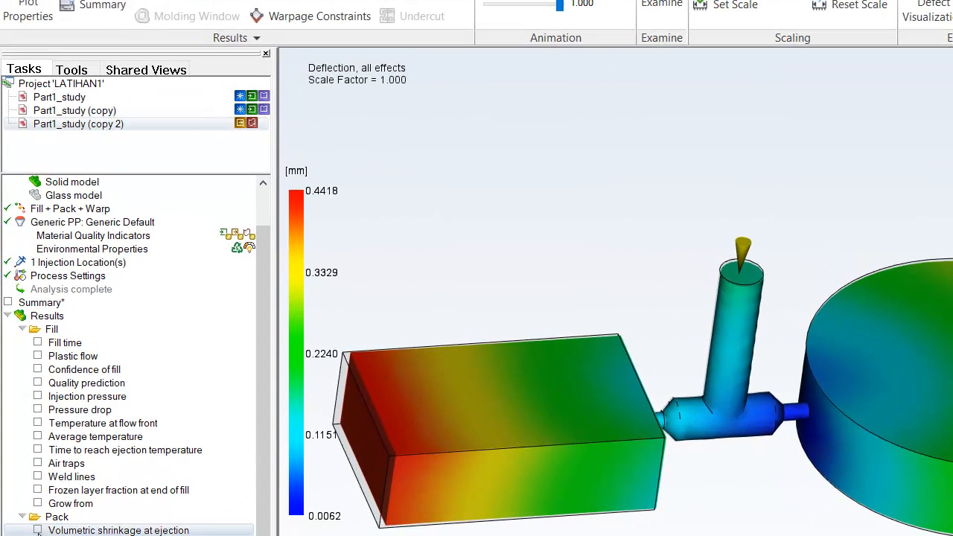
Display the Volumetric shrinkage at ejection result, examine both cavities from above, and set its animation to loop
click(32, 511)
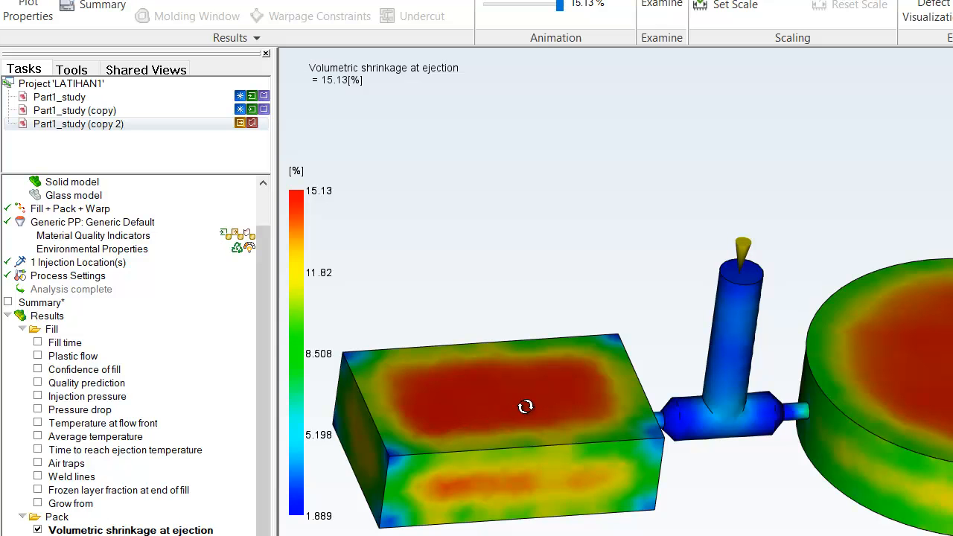
mouse_move(526, 406)
mouse_down()
mouse_move(526, 441)
mouse_move(514, 405)
mouse_move(489, 406)
mouse_move(488, 423)
mouse_move(564, 328)
mouse_move(592, 198)
mouse_move(568, 336)
mouse_move(533, 409)
mouse_move(506, 432)
mouse_up()
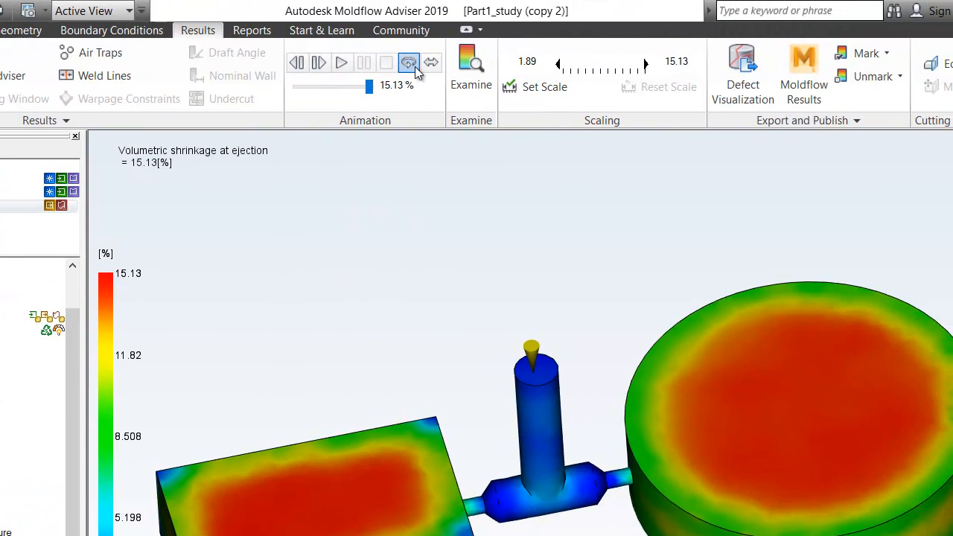
click(414, 68)
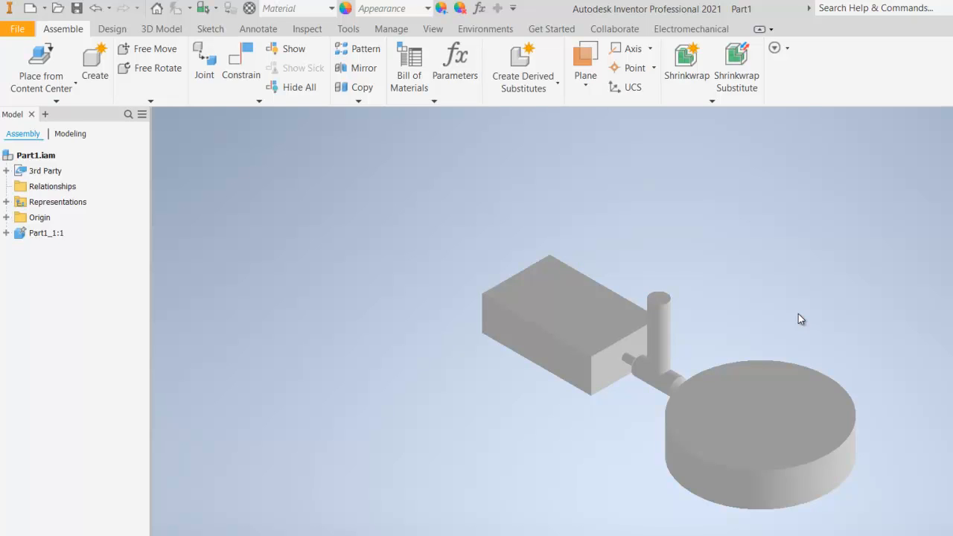
Check the length of the rectangular block's long upper edge with a temporary annotation dimension
scroll(799, 319, up, 3)
scroll(798, 319, down, 3)
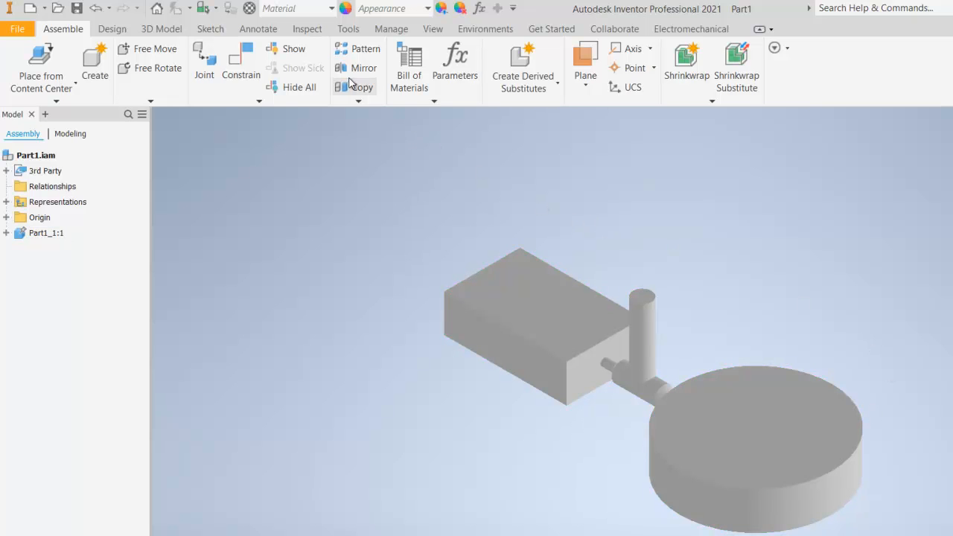
click(259, 28)
click(37, 88)
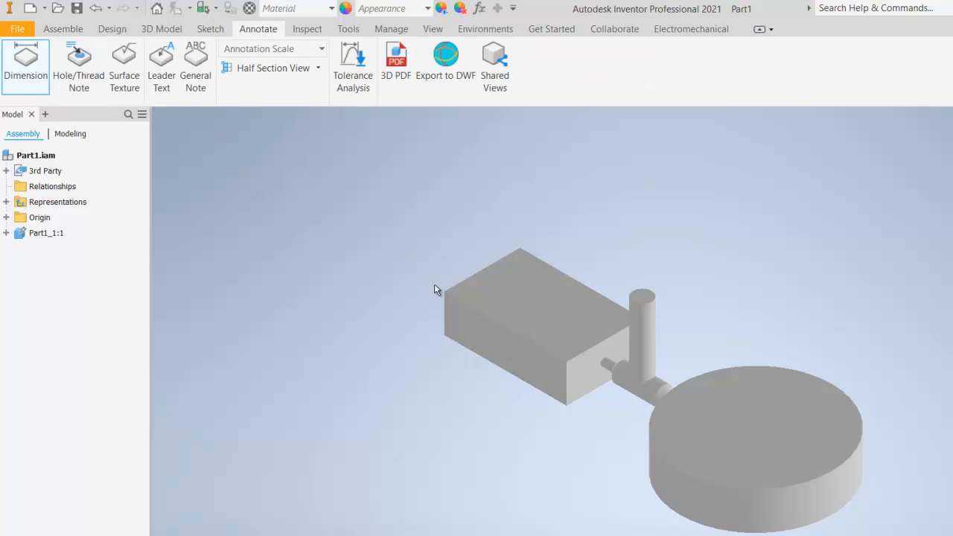
click(494, 328)
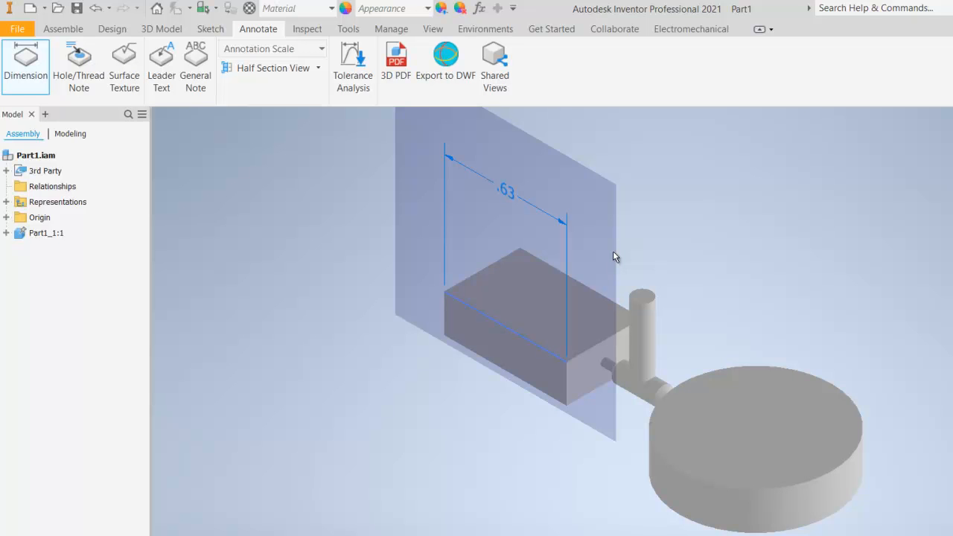
key(Escape)
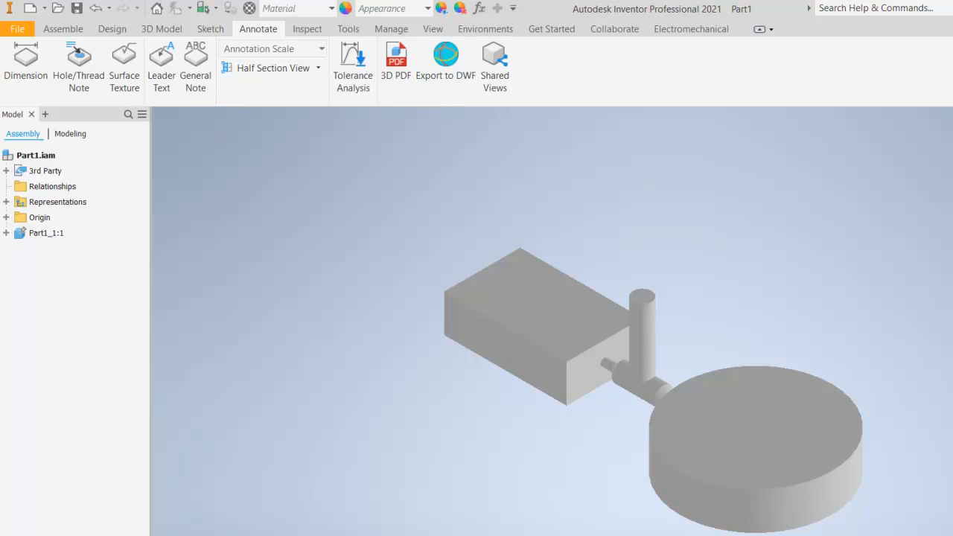
Examine the block, connector and disc model from an orbited angle and return to the home view
shift+middle_drag(671, 355, 633, 429)
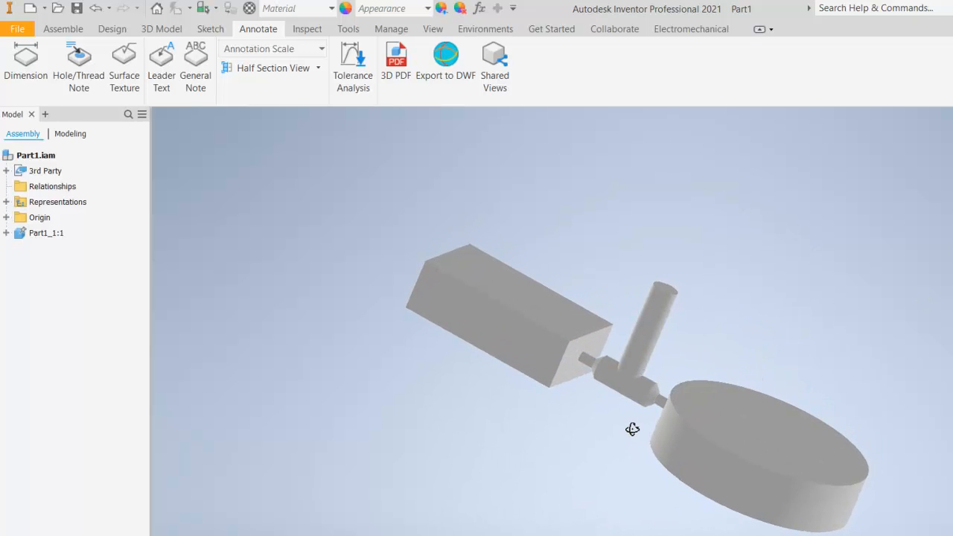
right_click(711, 356)
click(736, 352)
click(652, 330)
click(681, 295)
click(675, 297)
key(F4)
drag(790, 379, 748, 369)
key(F4)
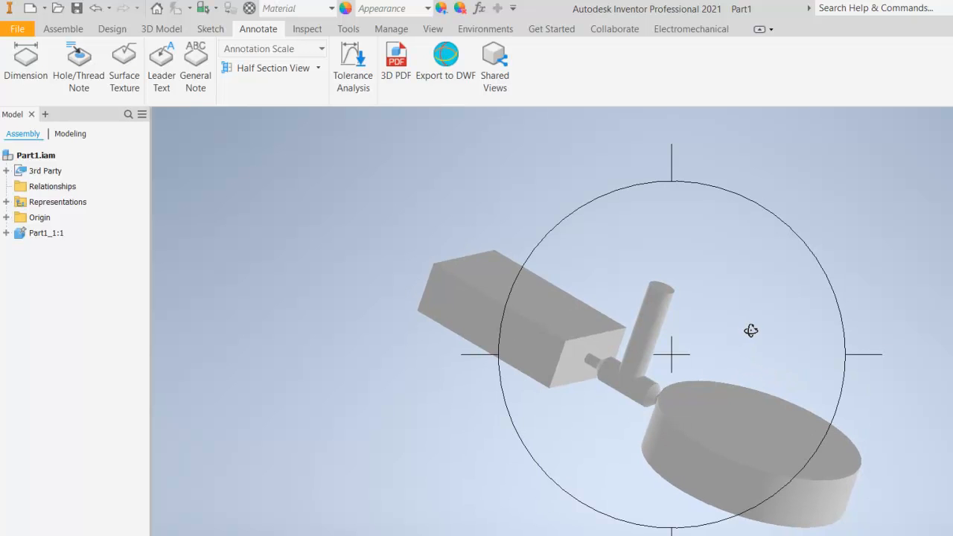
right_click(753, 332)
click(804, 337)
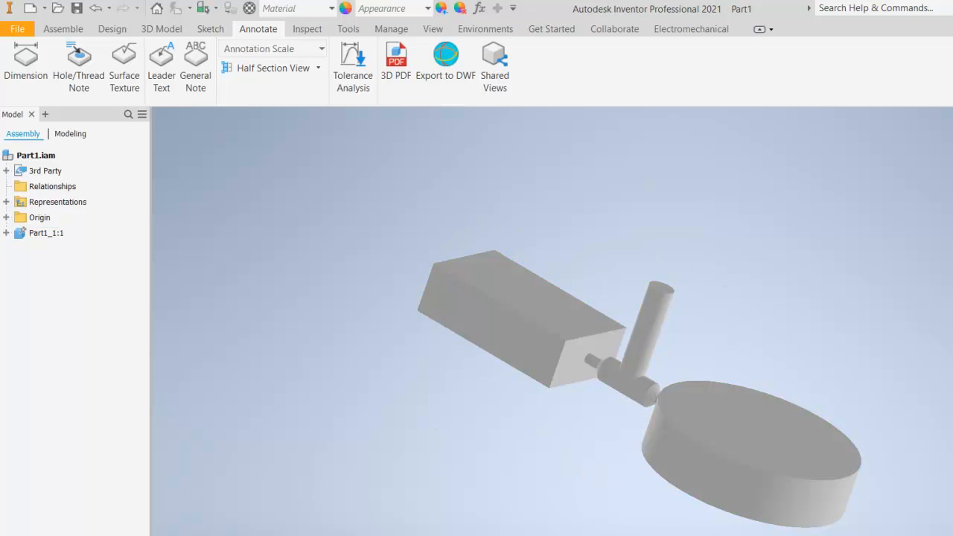
key(alt+Tab)
key(F6)
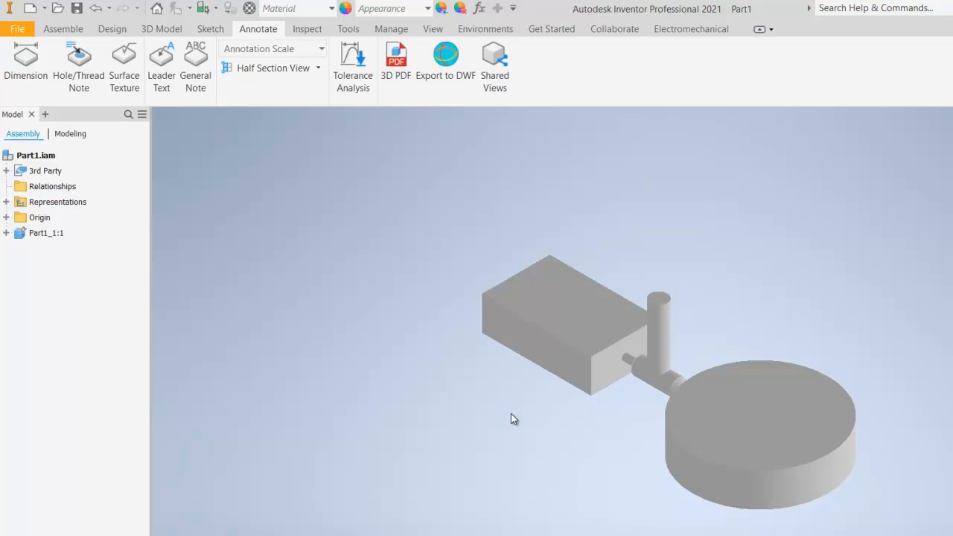
Switch to the Word document "materi injection molding" and go to the section on molding defects often caused by process problems
click(855, 477)
click(840, 307)
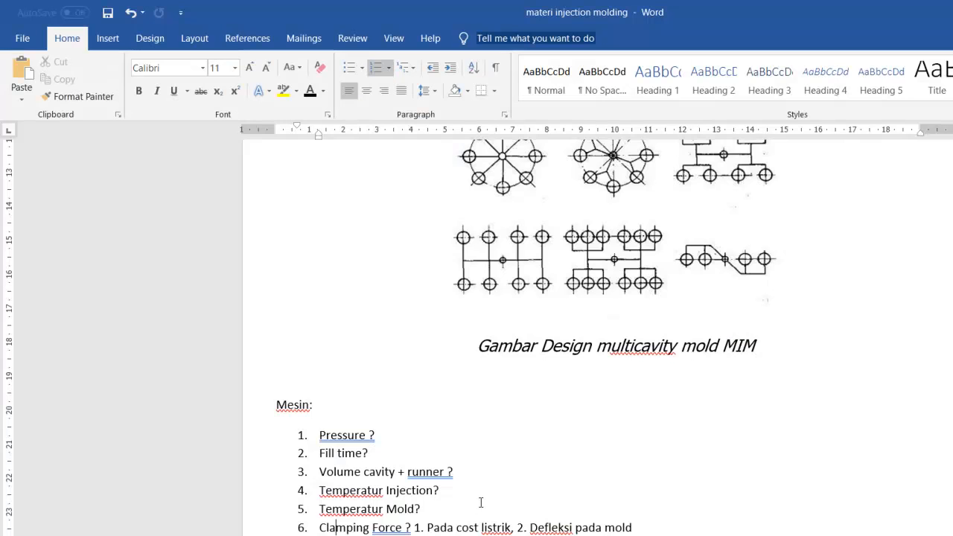
scroll(481, 502, down, 10)
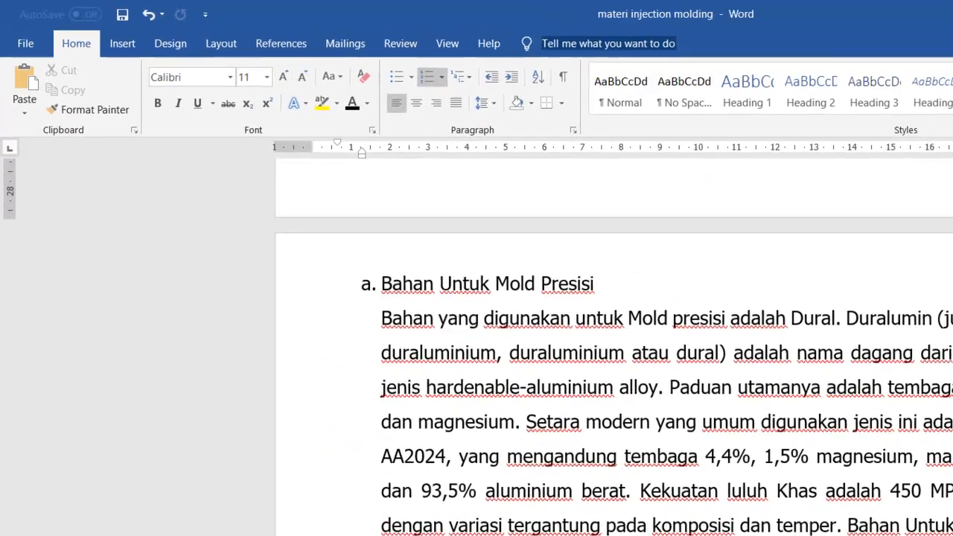
scroll(596, 338, down, 10)
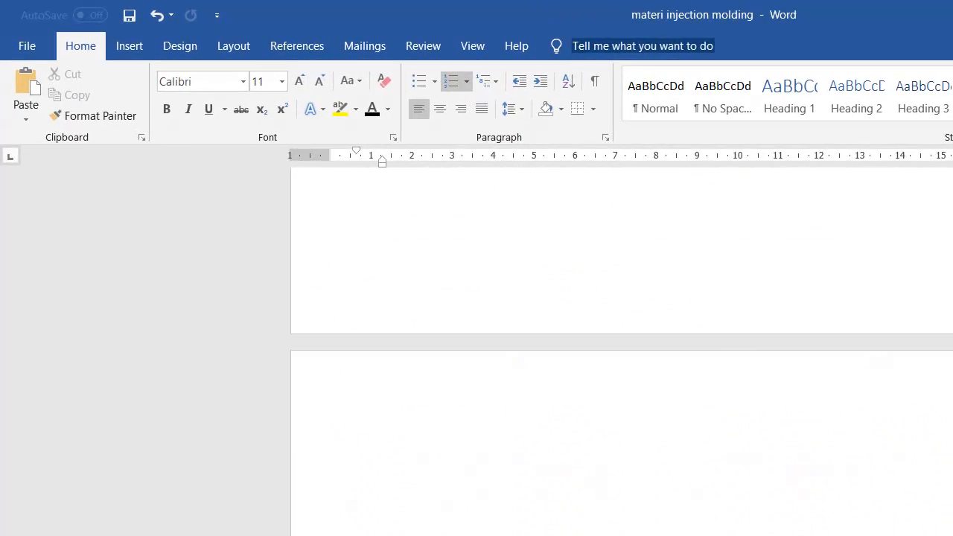
scroll(622, 350, down, 20)
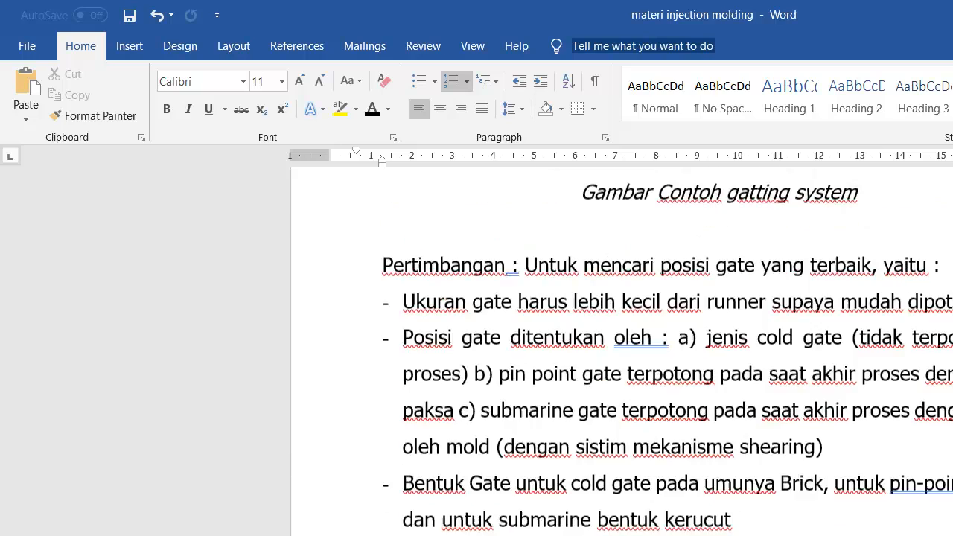
scroll(622, 350, down, 3)
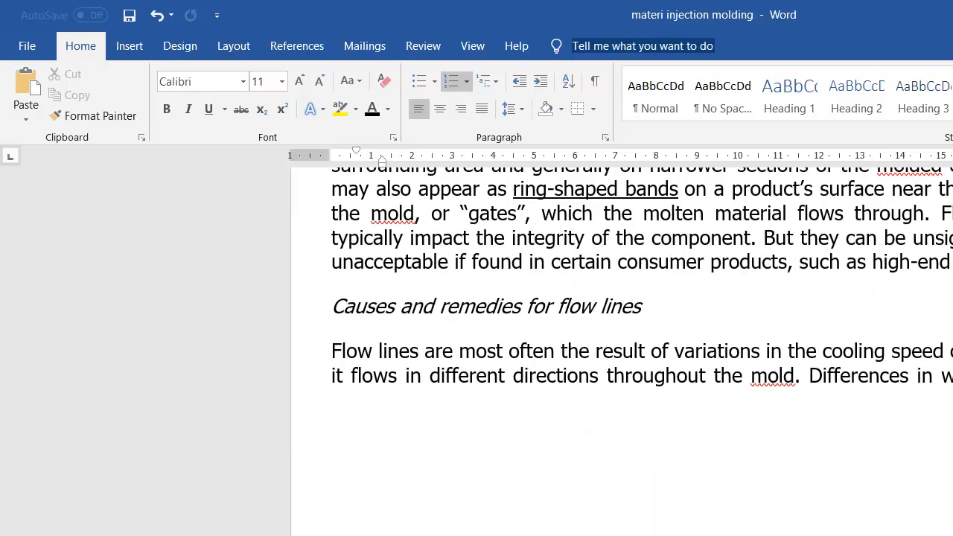
scroll(622, 350, up, 3)
scroll(622, 350, up, 1)
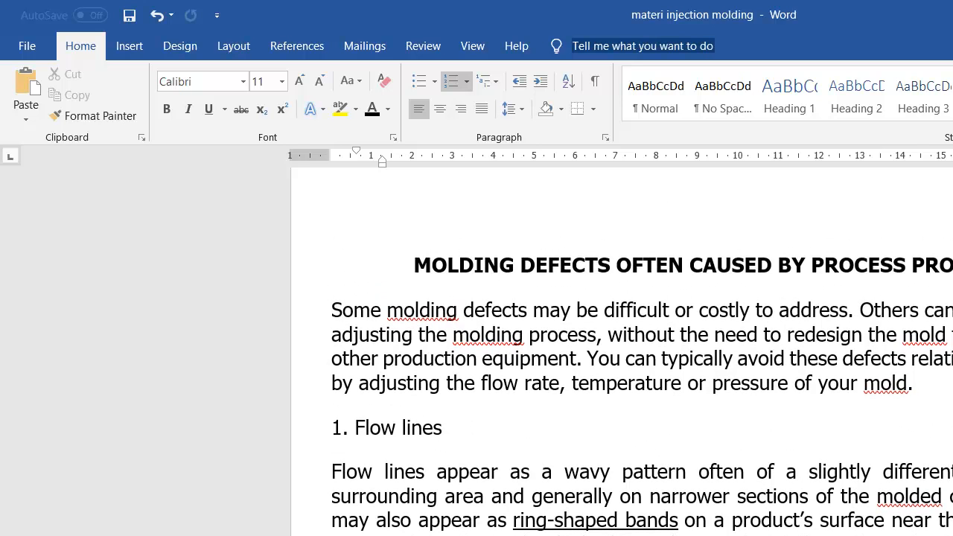
scroll(622, 350, up, 1)
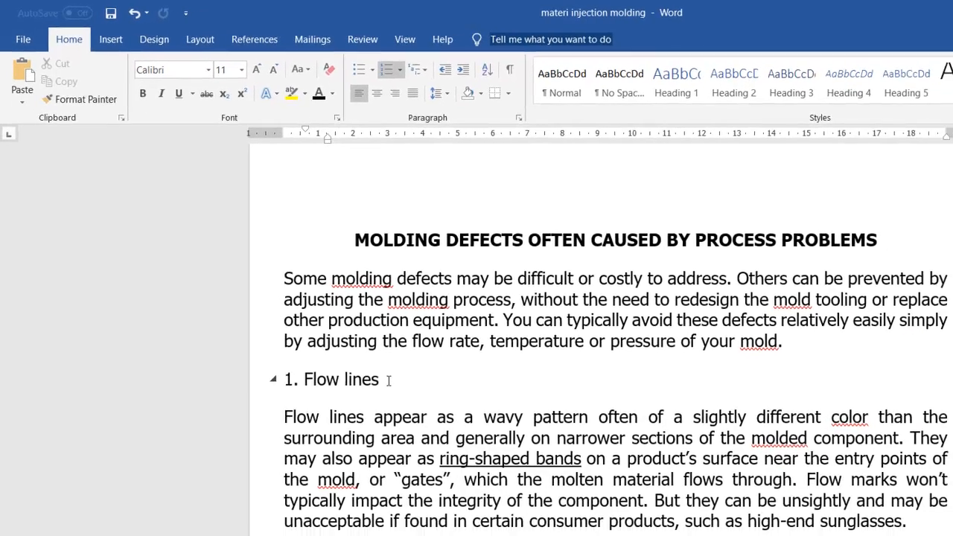
Read the flow lines section, including its description, causes, example photo and list of common remedies
scroll(452, 443, down, 3)
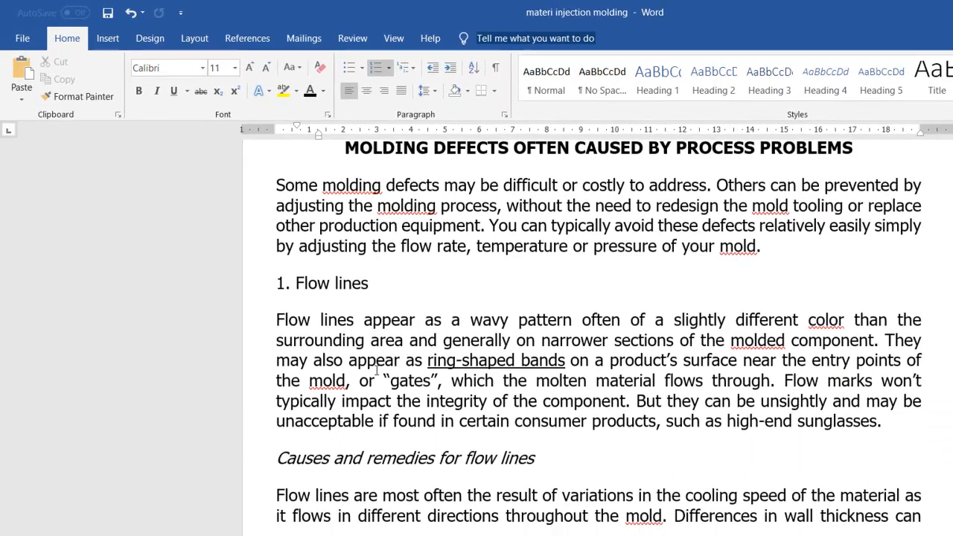
scroll(377, 370, up, 1)
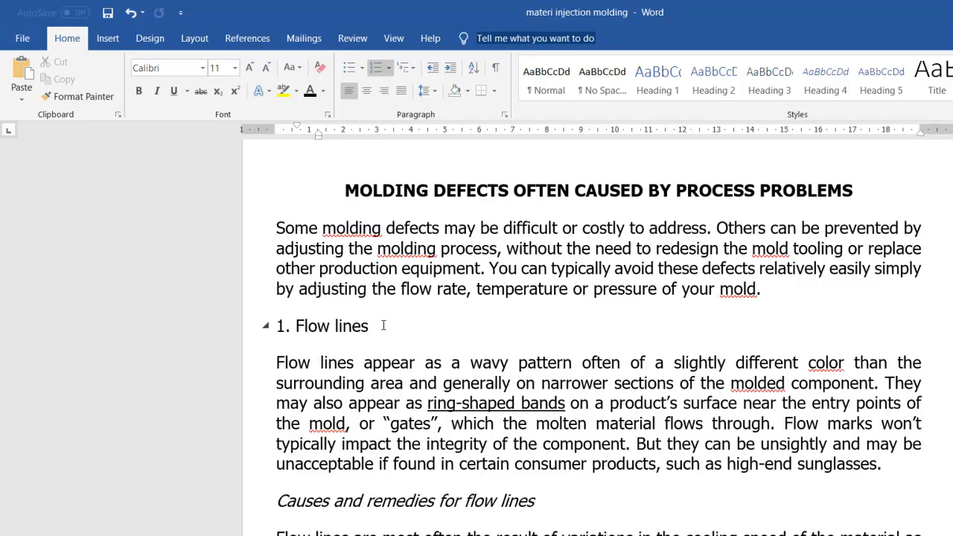
scroll(383, 326, down, 1)
scroll(376, 335, down, 6)
scroll(376, 335, down, 5)
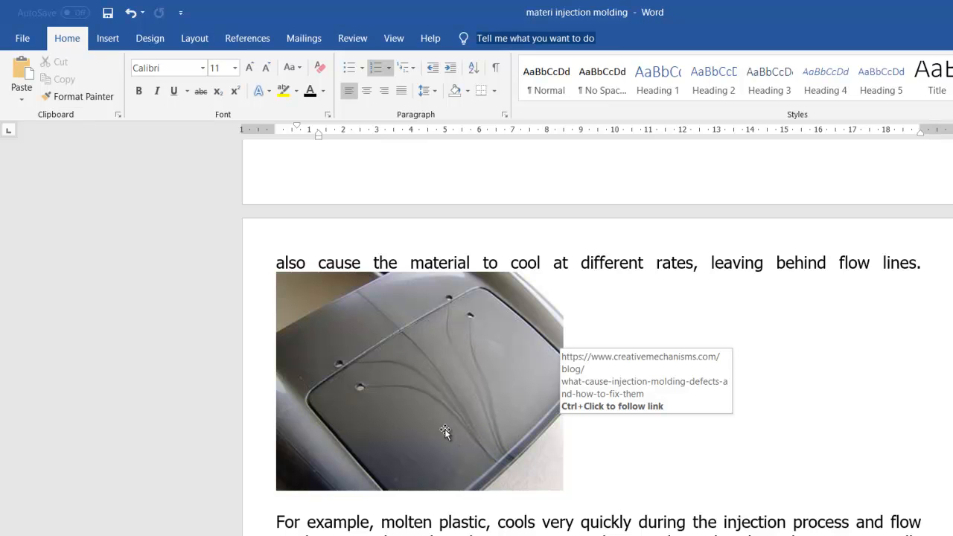
scroll(445, 431, up, 5)
scroll(446, 433, up, 2)
scroll(445, 434, down, 5)
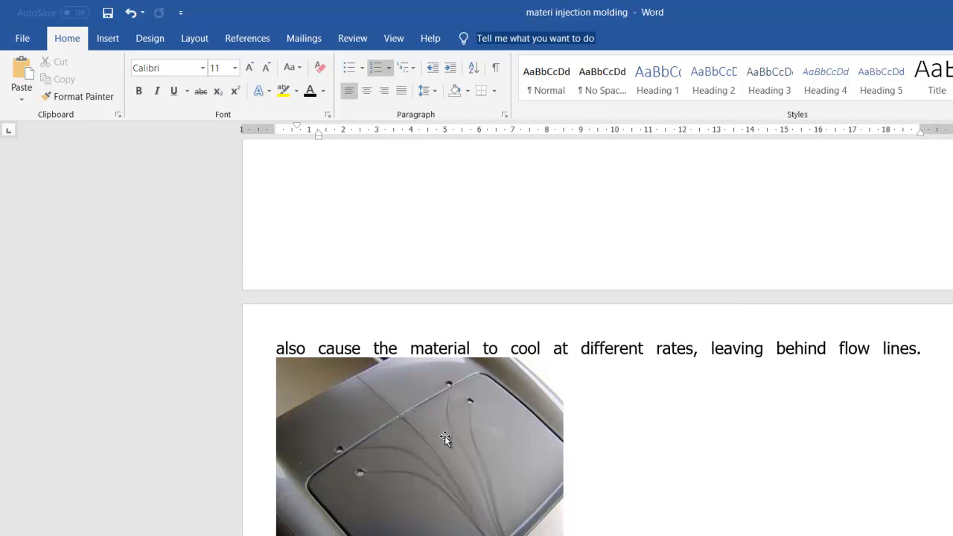
scroll(445, 436, down, 2)
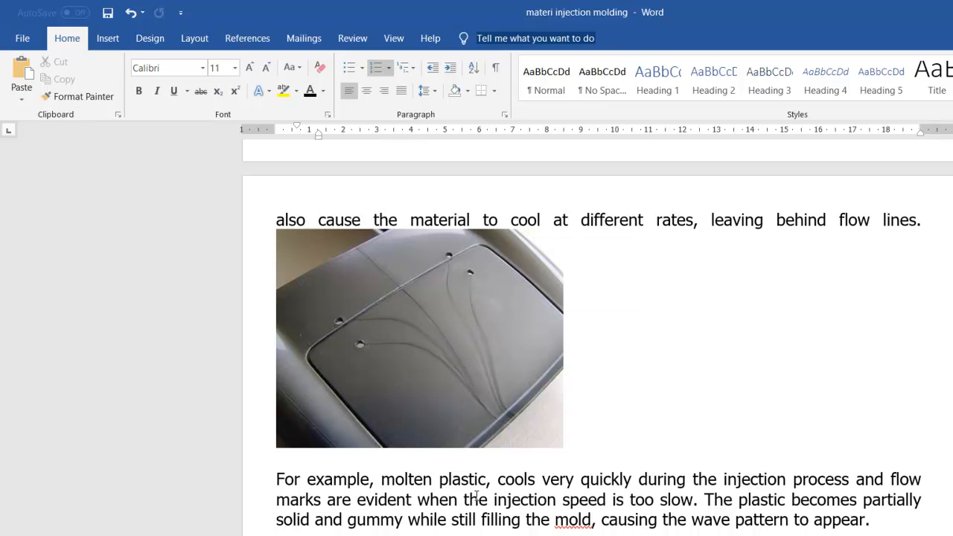
scroll(475, 496, down, 3)
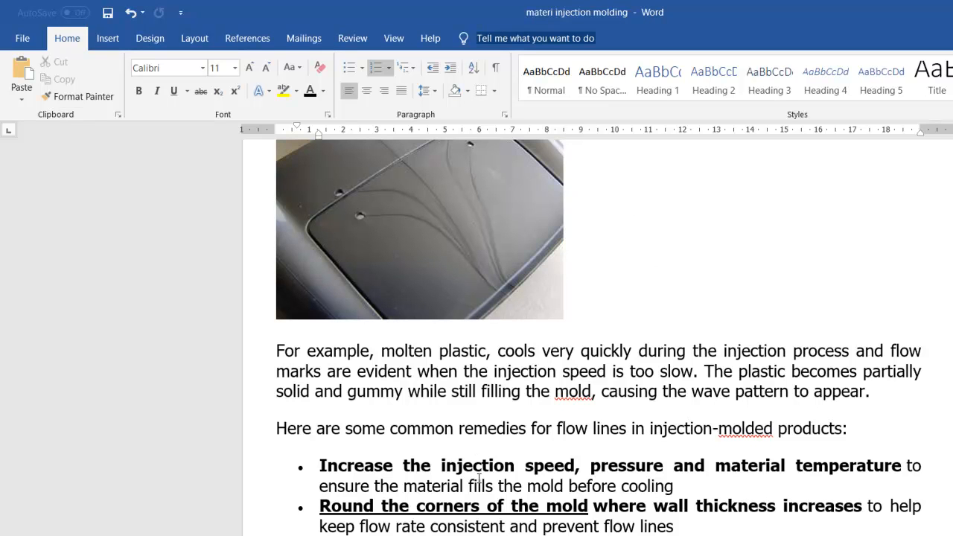
scroll(480, 481, down, 3)
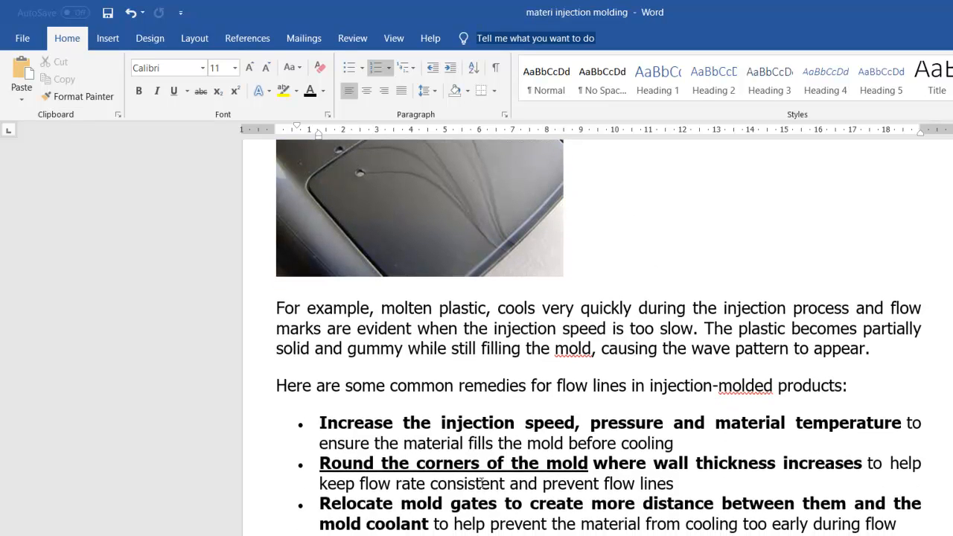
scroll(482, 485, down, 2)
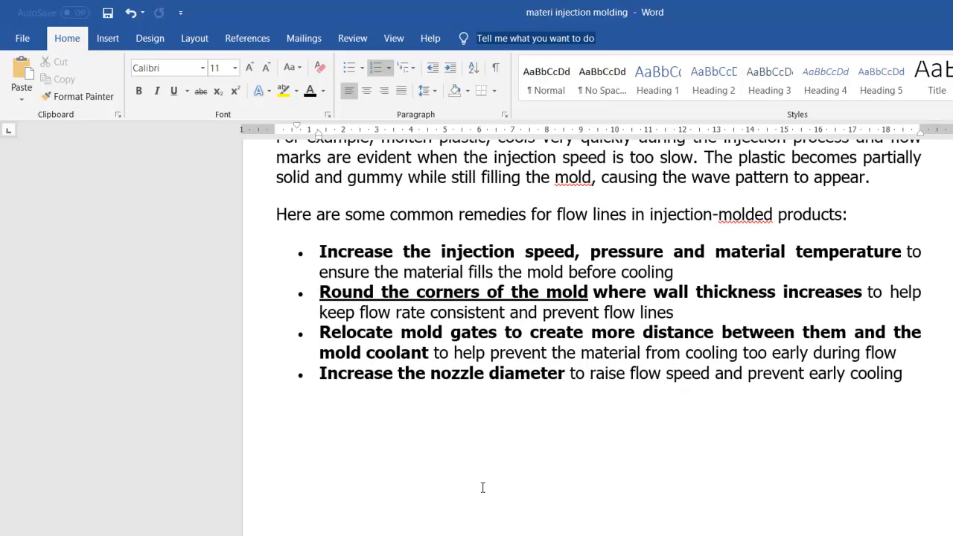
Examine the burn marks section with its description, example photo and explanation of causes
scroll(482, 488, down, 10)
scroll(481, 492, down, 2)
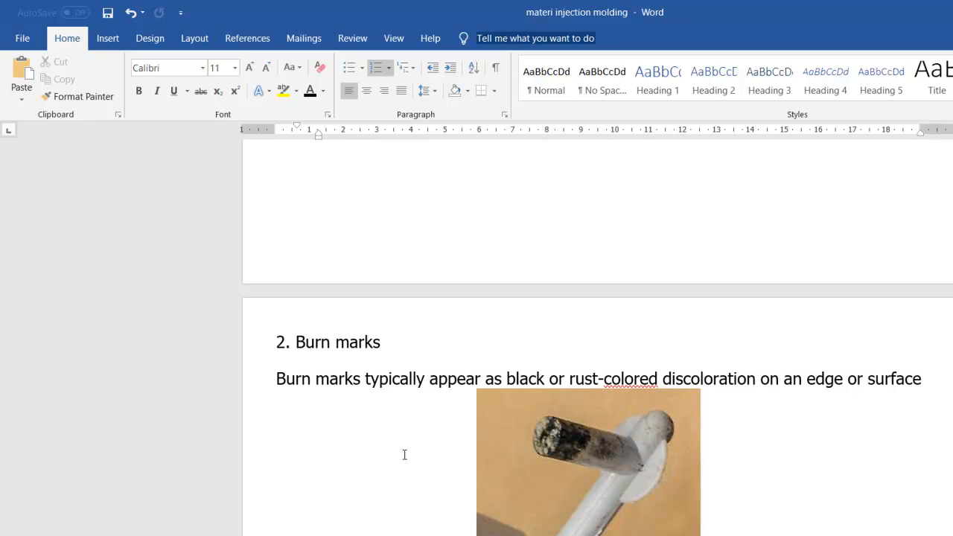
scroll(370, 386, down, 1)
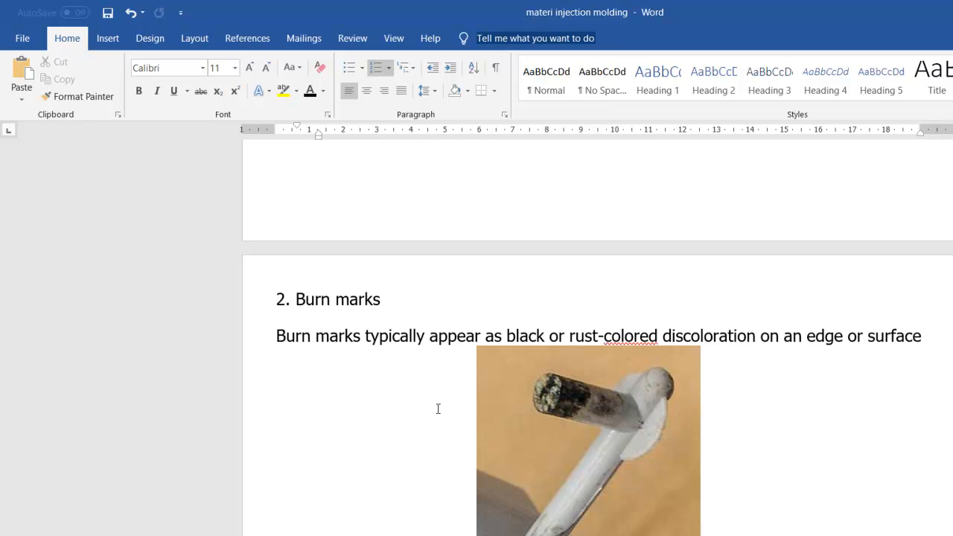
scroll(437, 409, down, 3)
scroll(438, 408, down, 1)
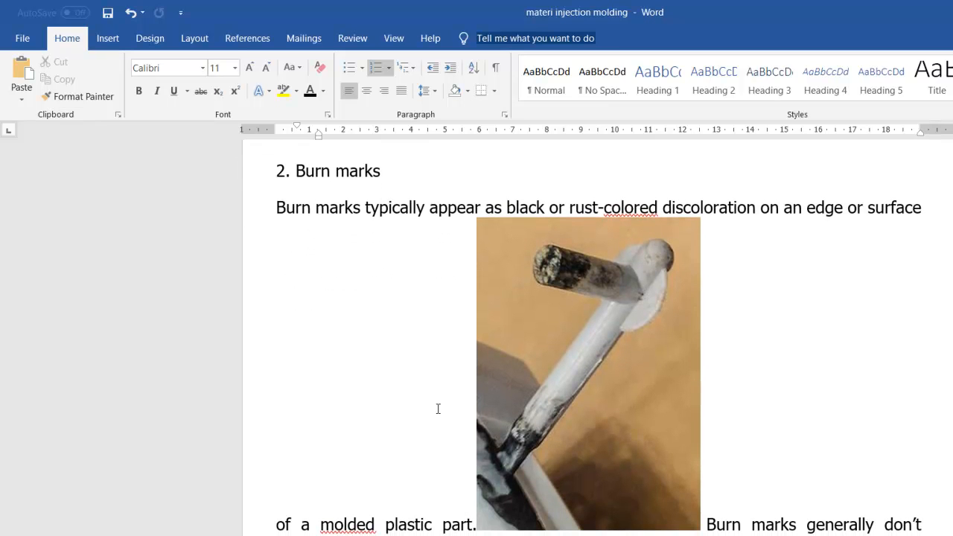
scroll(438, 409, down, 3)
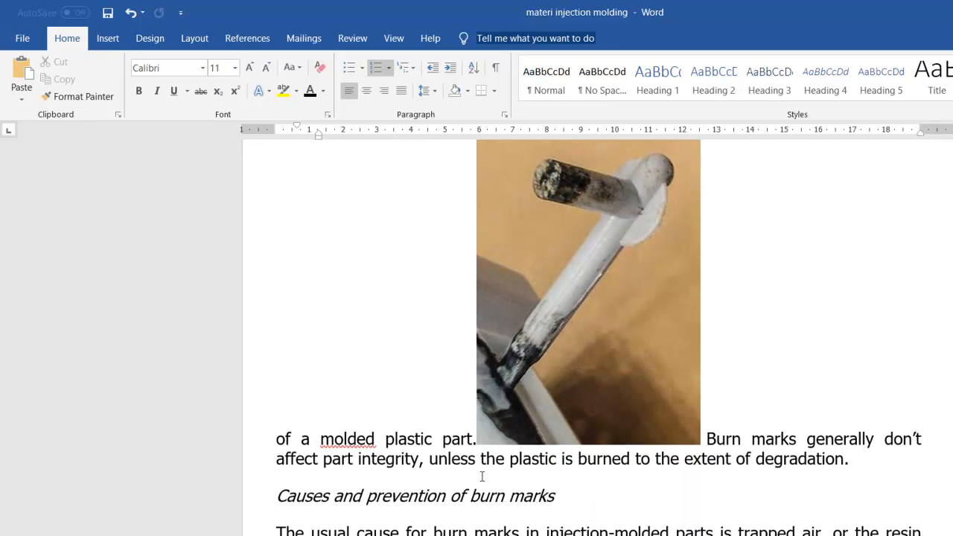
scroll(450, 521, down, 1)
scroll(469, 507, down, 2)
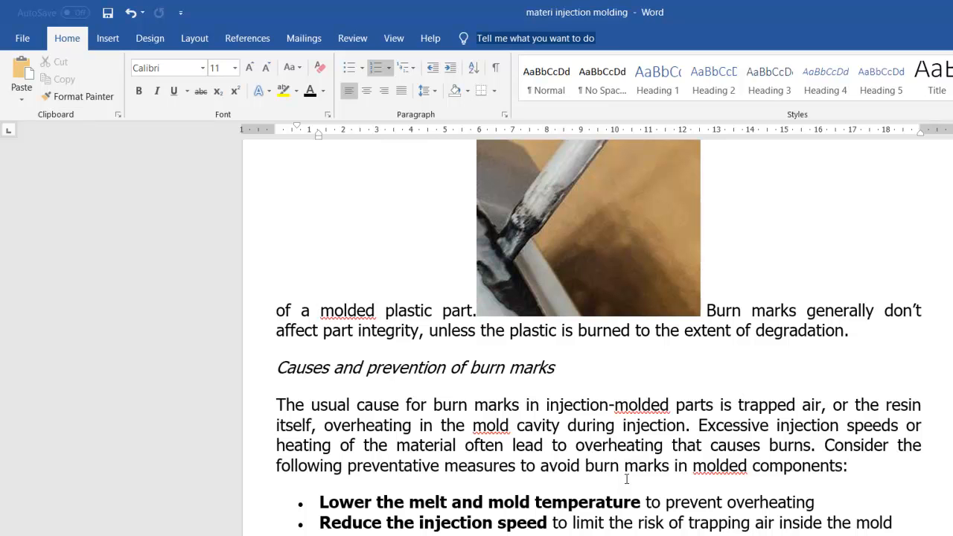
scroll(626, 479, up, 3)
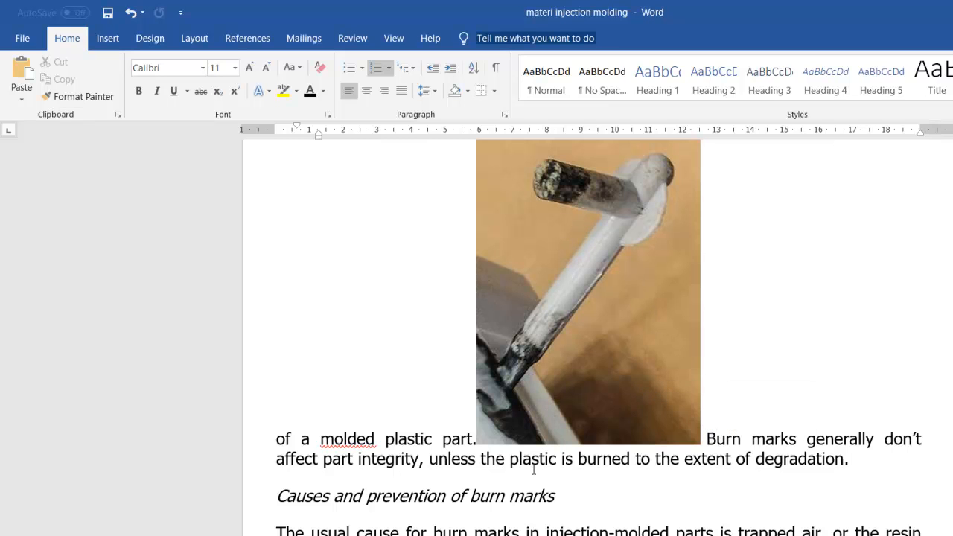
Review the preventative measures for burn marks and the description of warping in section 3
scroll(534, 468, down, 3)
scroll(534, 469, down, 7)
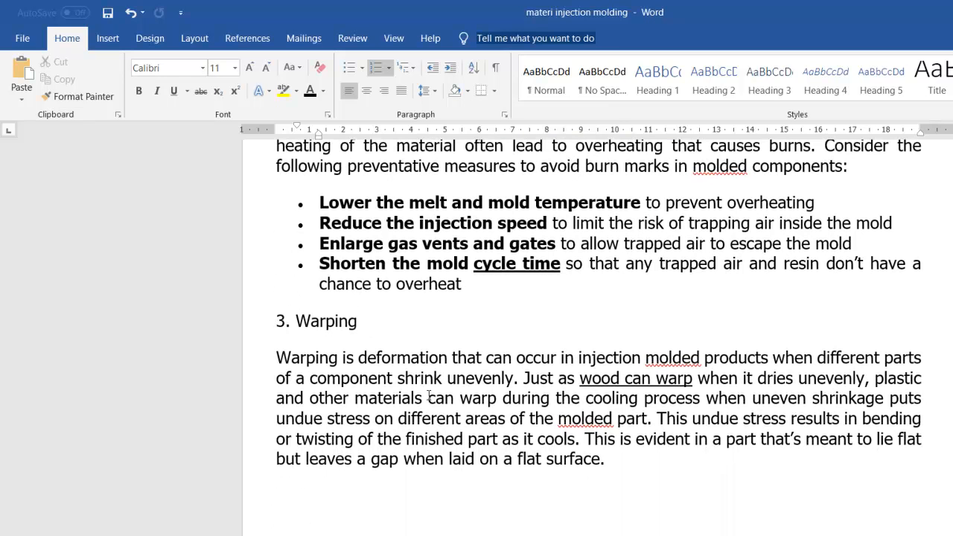
scroll(398, 378, up, 1)
scroll(398, 378, up, 1)
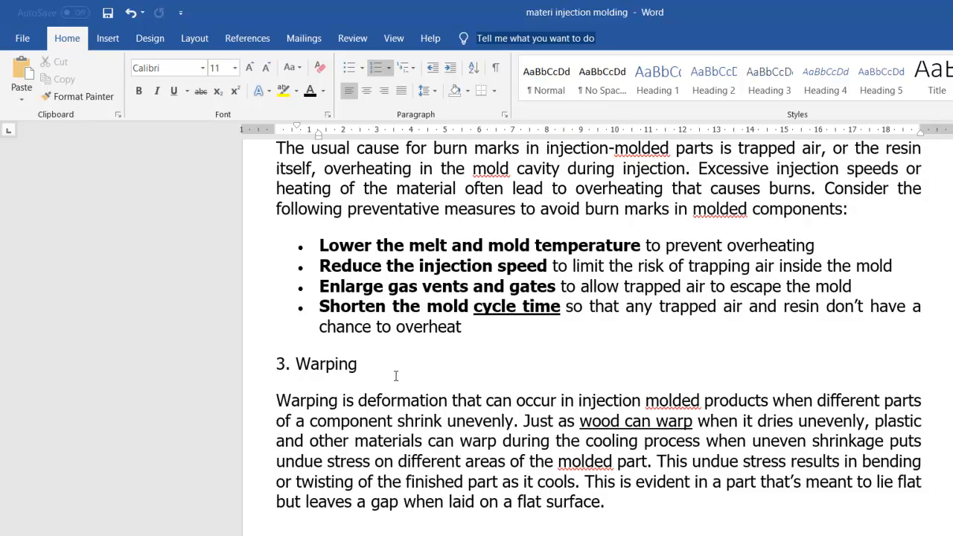
scroll(393, 374, up, 4)
scroll(391, 375, up, 2)
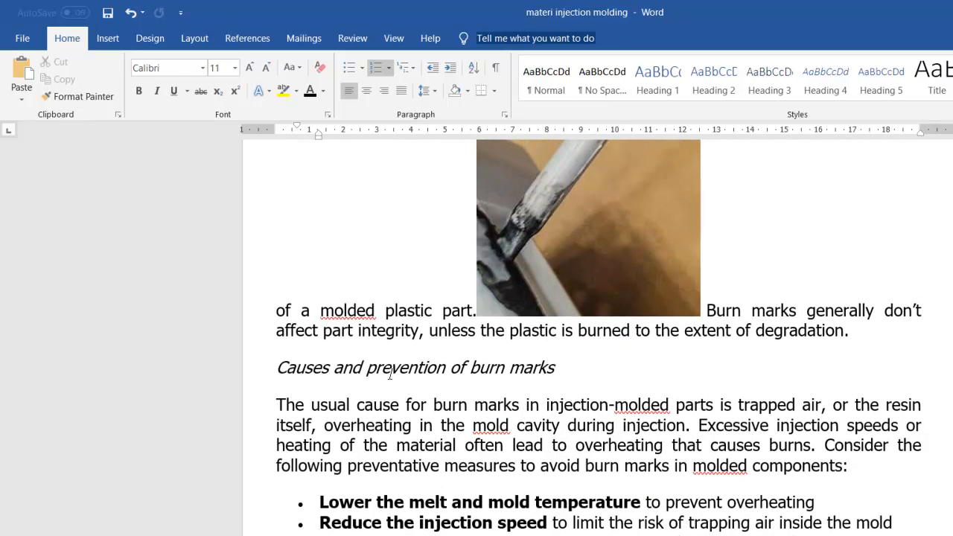
scroll(449, 408, down, 2)
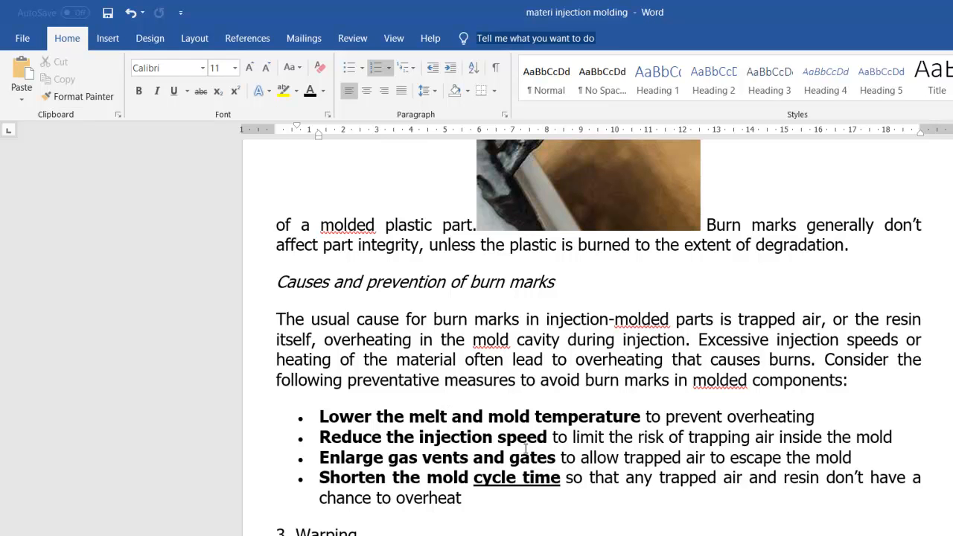
scroll(526, 448, down, 4)
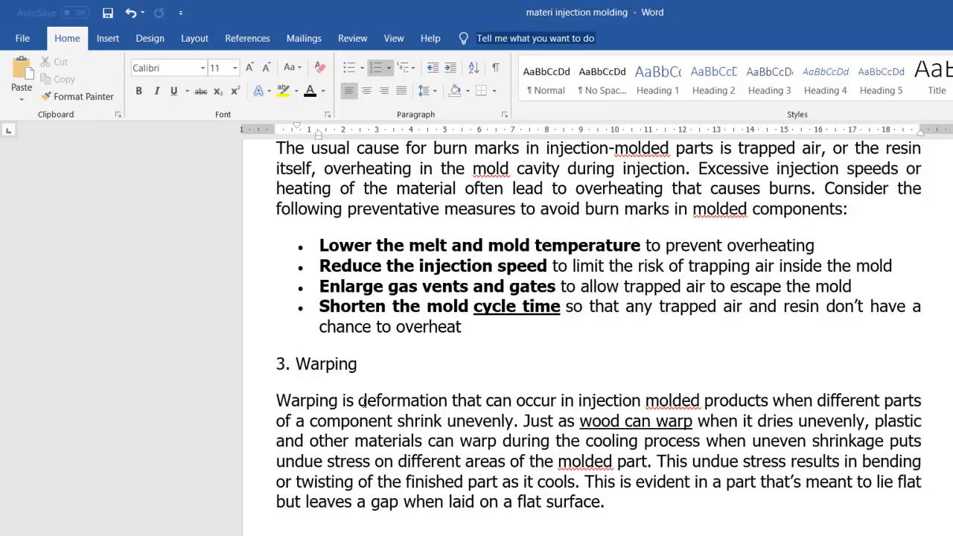
scroll(357, 377, down, 7)
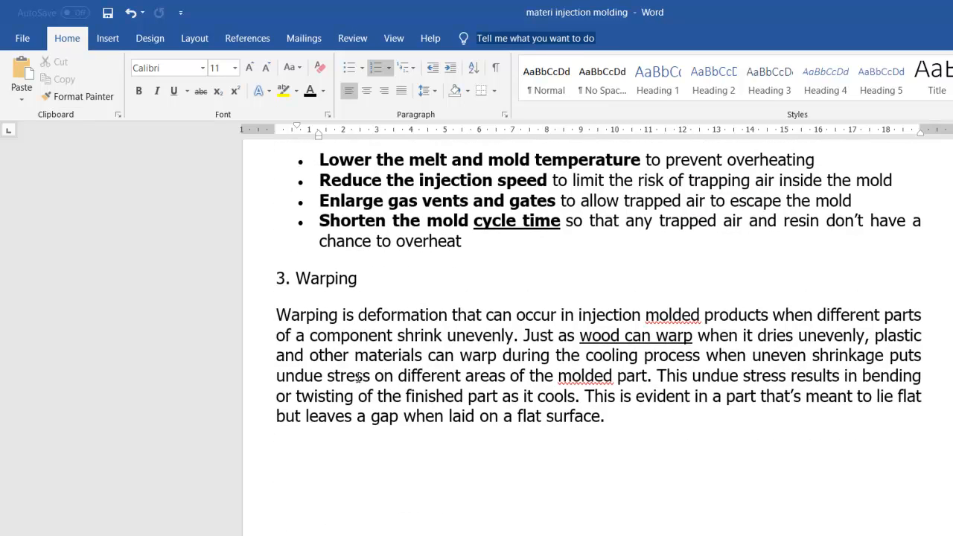
Examine the warping photo marked "Excessive Space" alongside the description of warping in section 3
scroll(357, 378, down, 2)
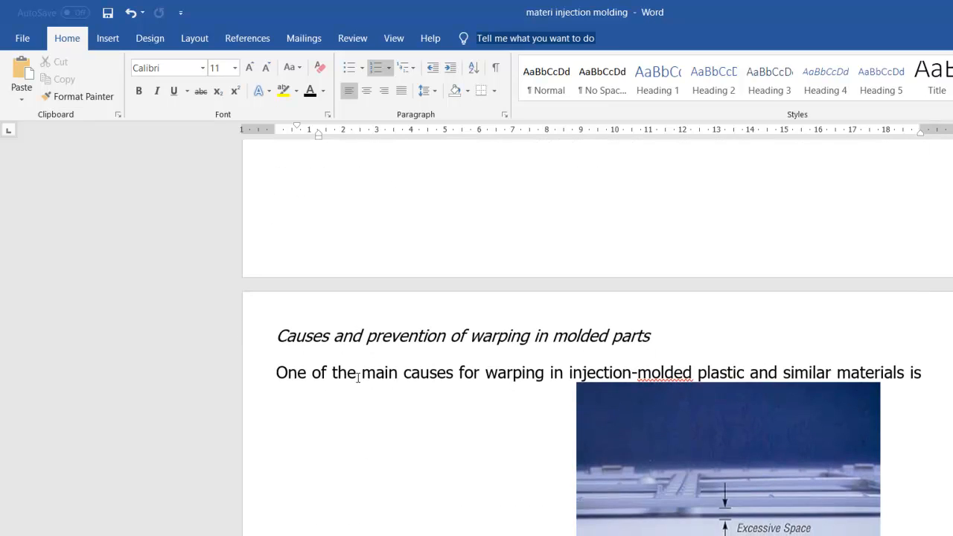
scroll(586, 509, down, 1)
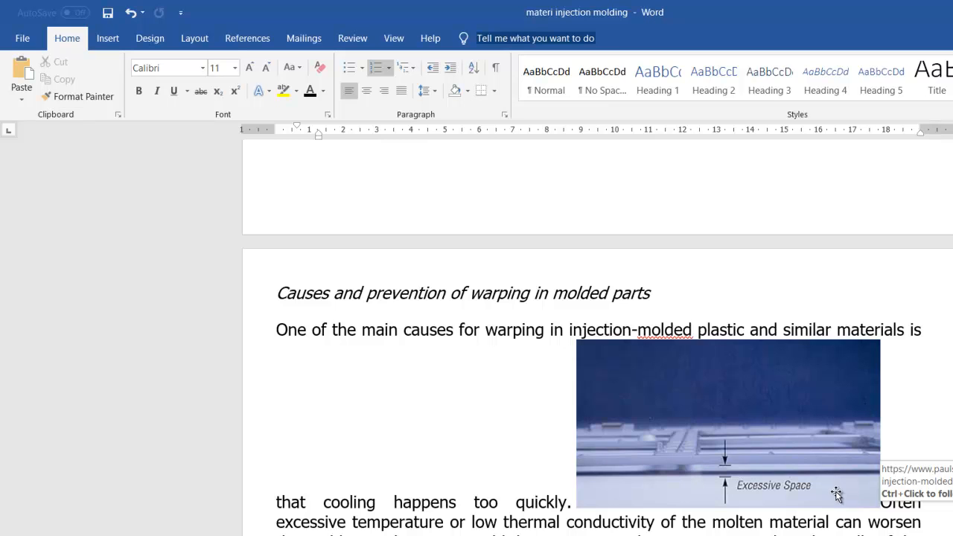
scroll(559, 438, up, 1)
scroll(560, 439, down, 3)
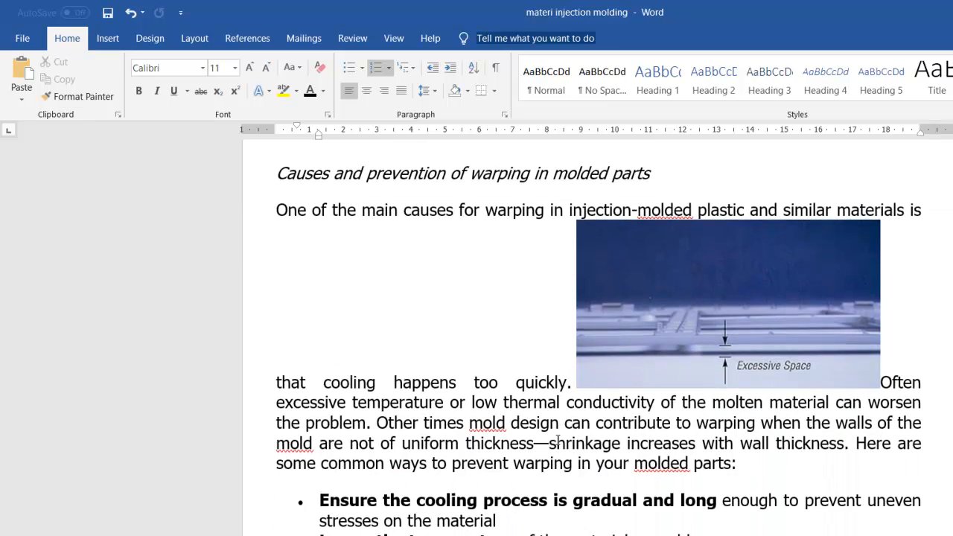
scroll(558, 441, up, 12)
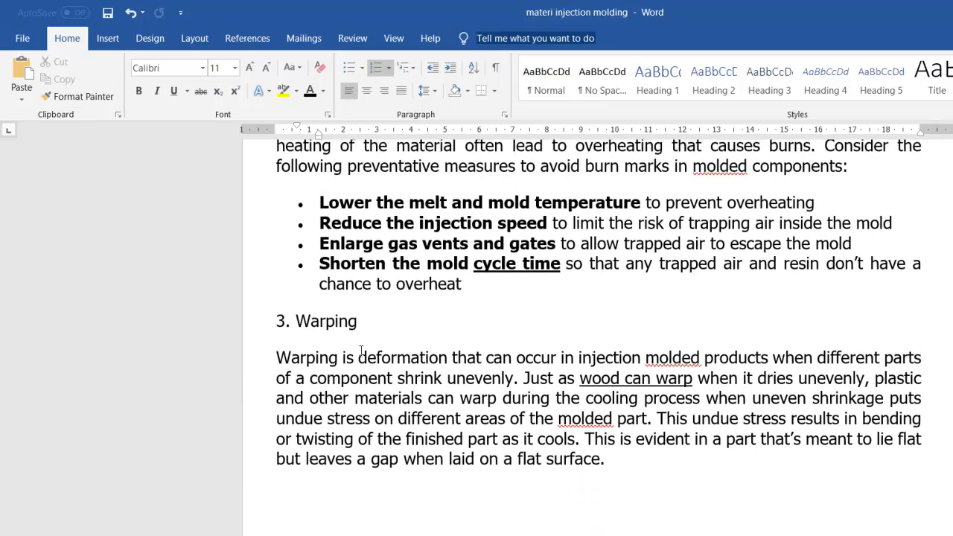
scroll(361, 350, down, 4)
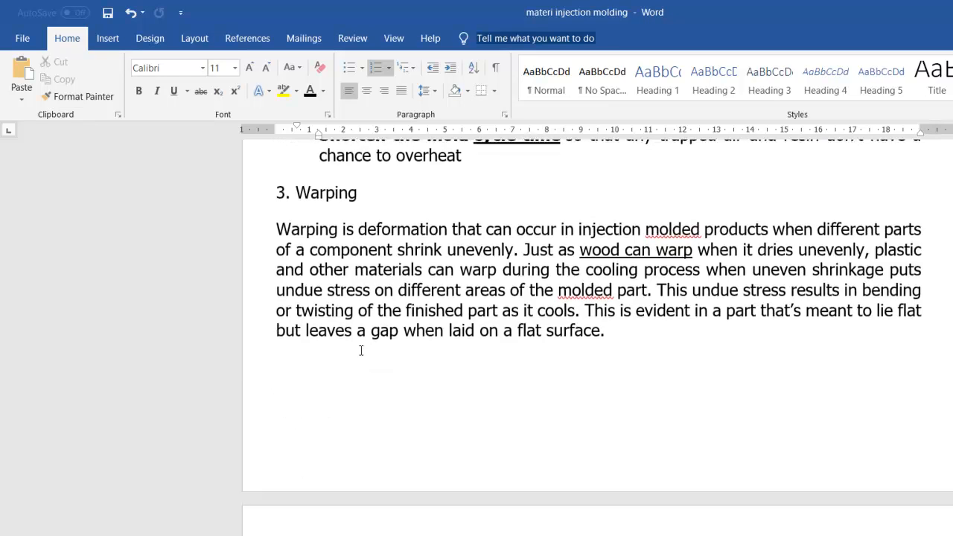
scroll(362, 350, down, 2)
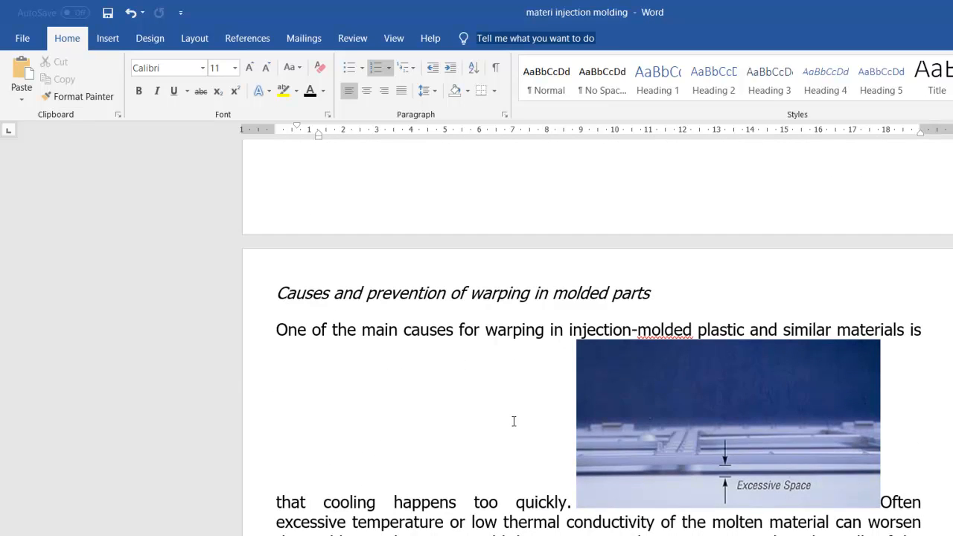
Read the causes of warping in molded parts and the list of common ways to prevent it
scroll(513, 421, up, 5)
scroll(513, 422, down, 3)
scroll(513, 421, down, 1)
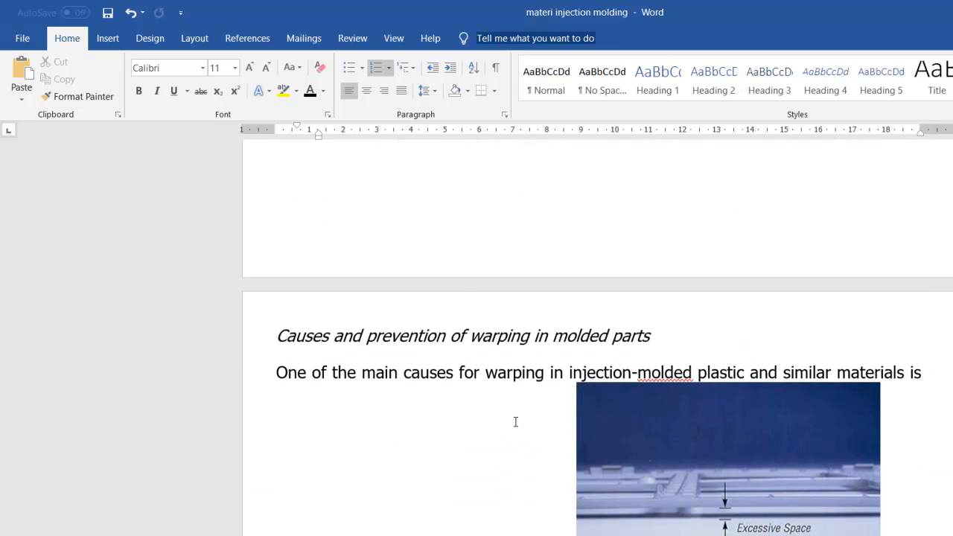
scroll(515, 422, down, 1)
scroll(515, 423, down, 2)
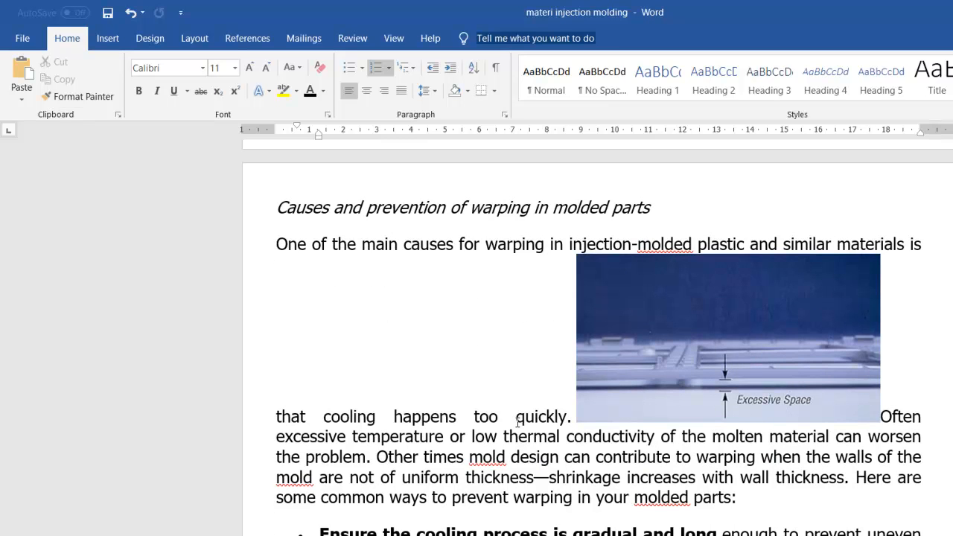
scroll(519, 422, down, 3)
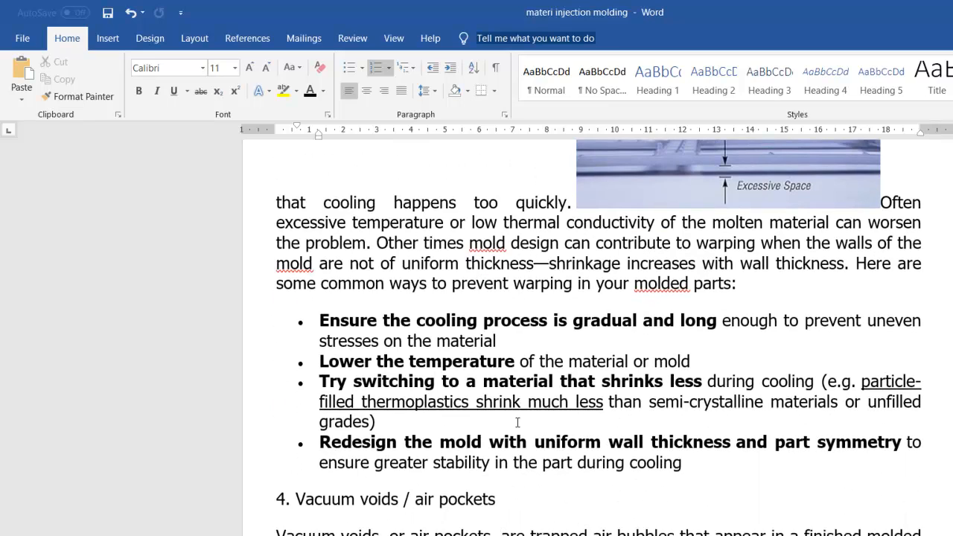
Review section 4 on vacuum voids / air pockets, including its description, example photo, causes and prevention steps
scroll(517, 422, down, 1)
scroll(517, 420, down, 1)
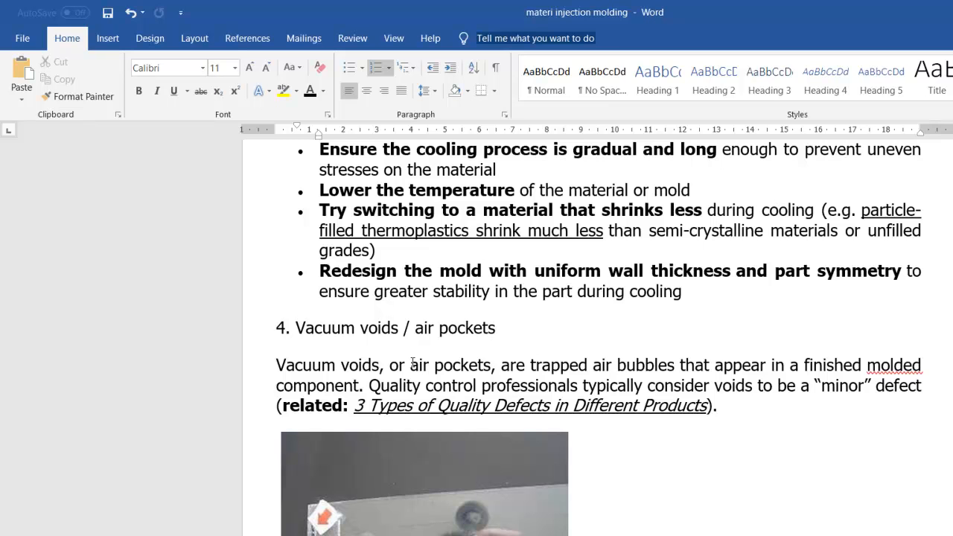
scroll(413, 362, down, 1)
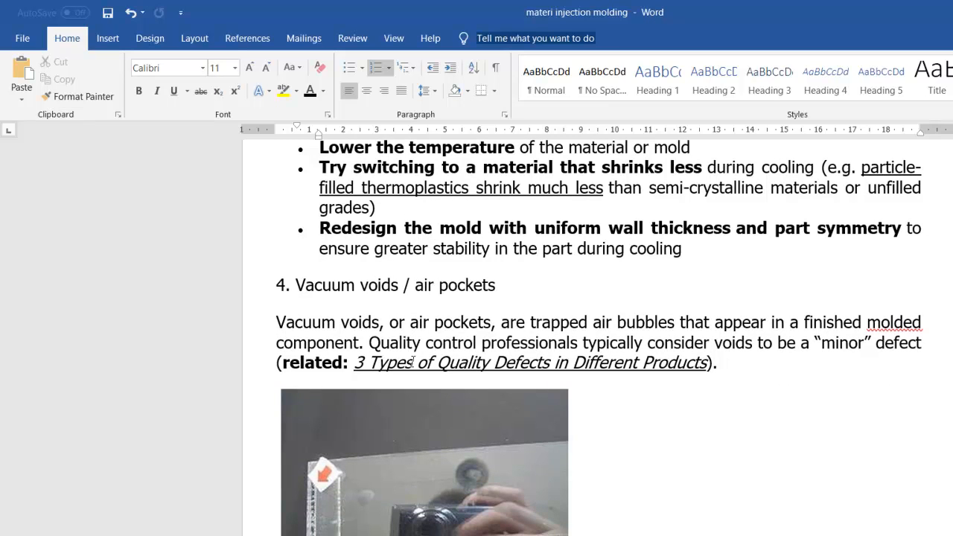
scroll(405, 386, down, 1)
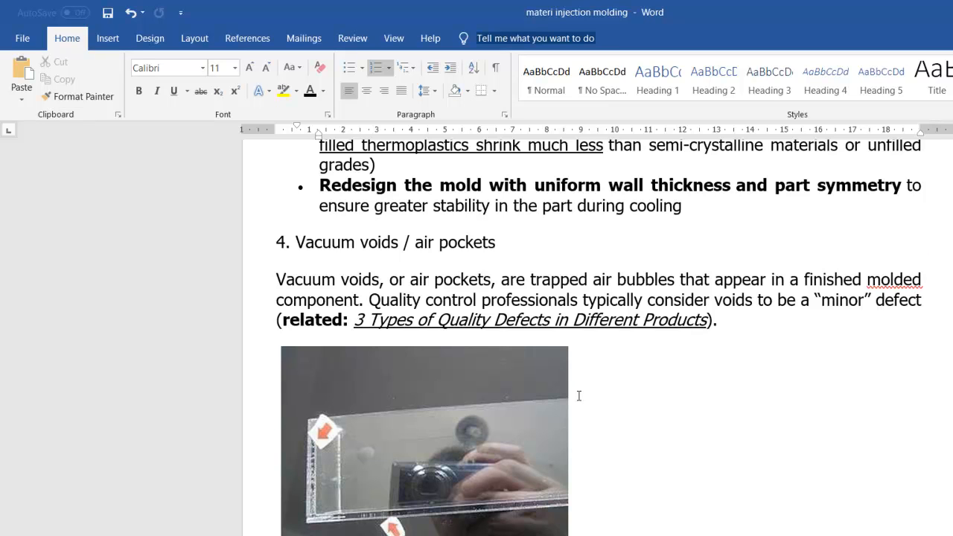
scroll(578, 396, down, 2)
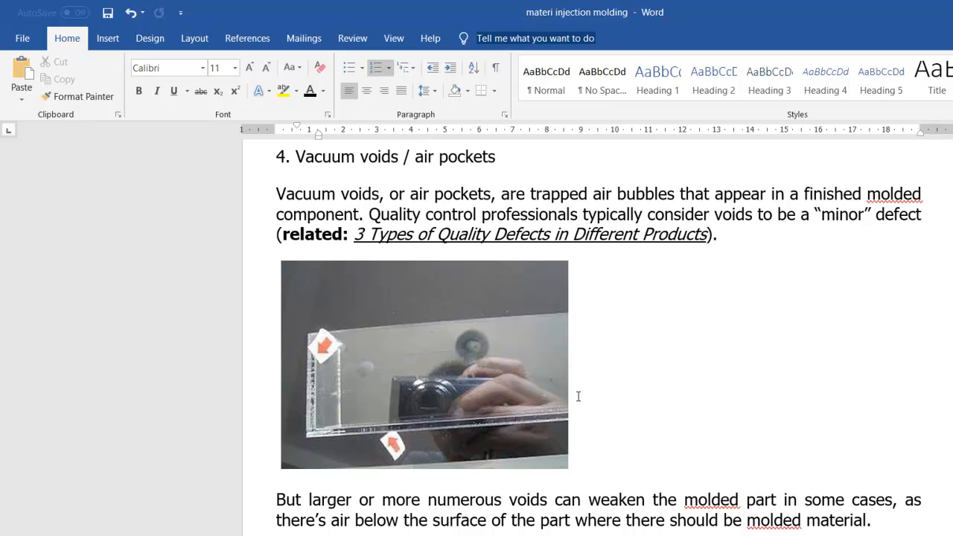
scroll(578, 396, down, 2)
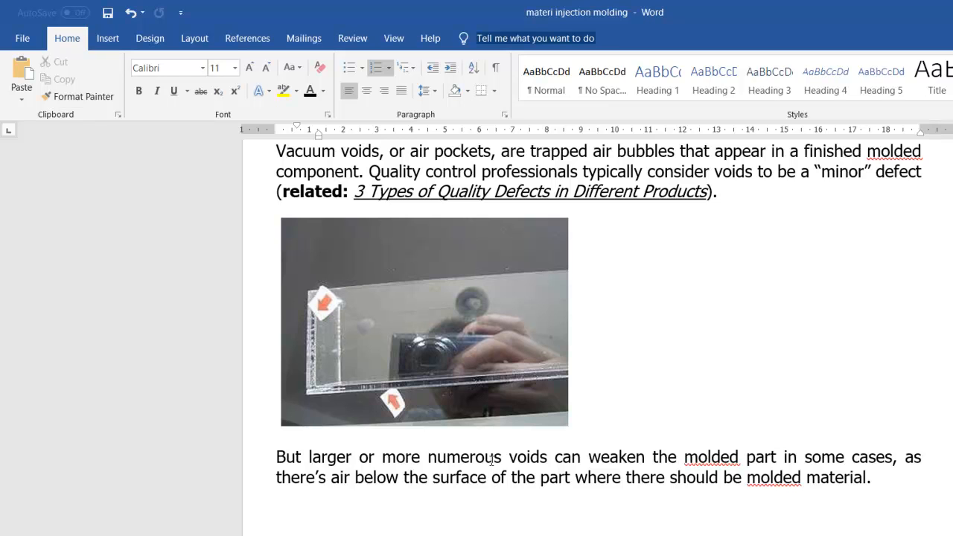
scroll(492, 461, up, 1)
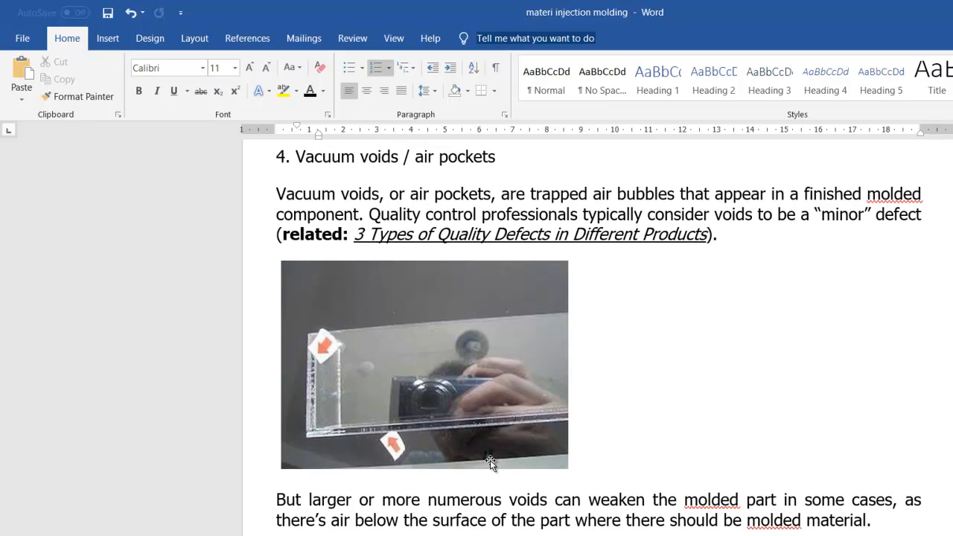
scroll(492, 461, down, 4)
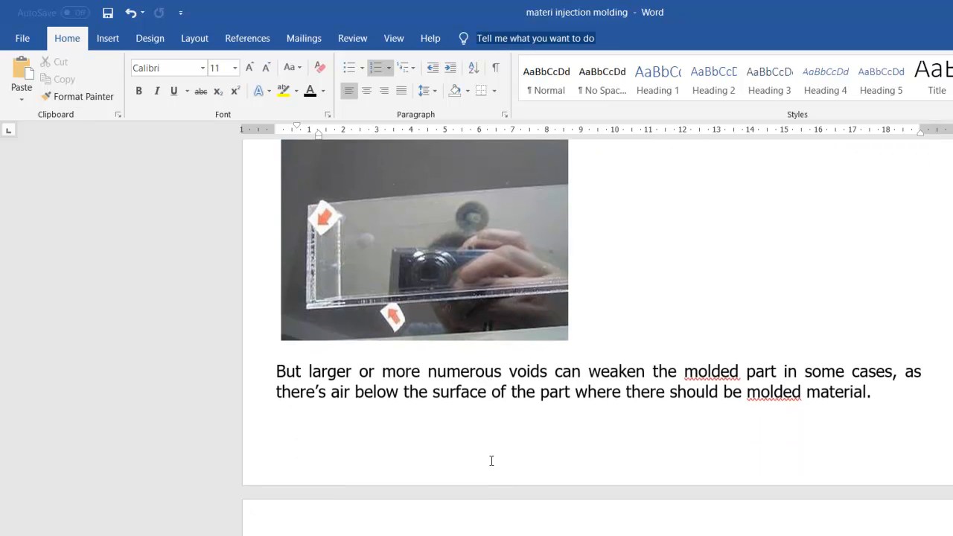
scroll(491, 461, down, 10)
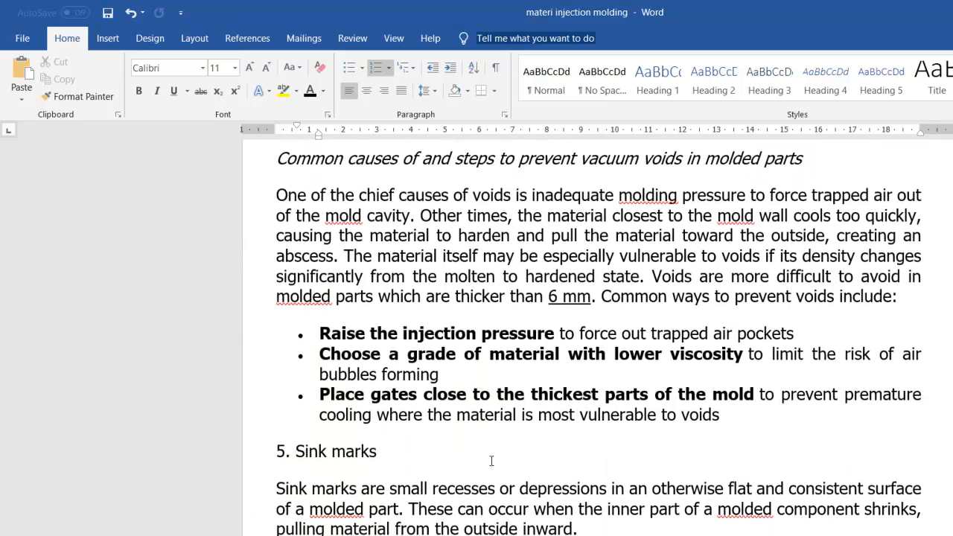
Examine section 5 on sink marks, covering the description, the comparison with vacuum voids and the example photo
scroll(491, 461, down, 2)
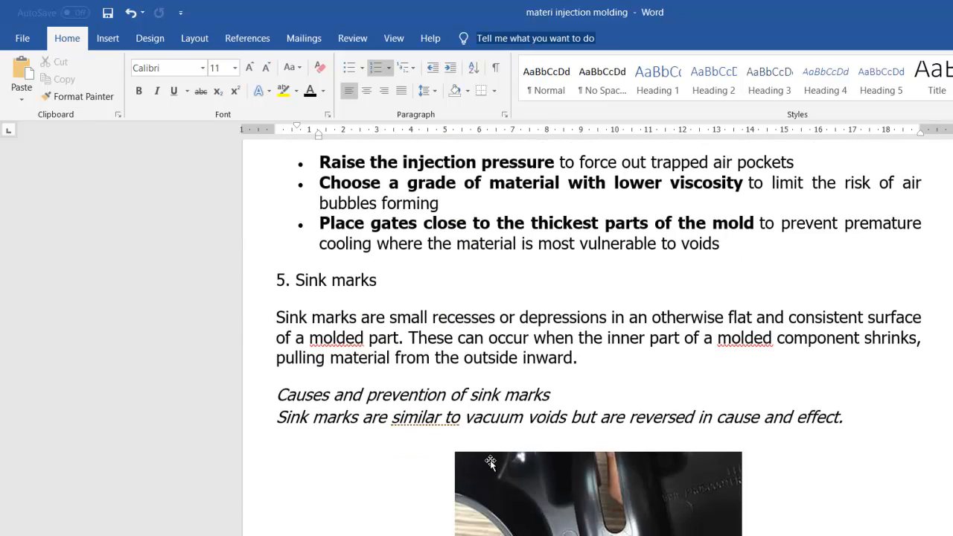
scroll(490, 461, down, 1)
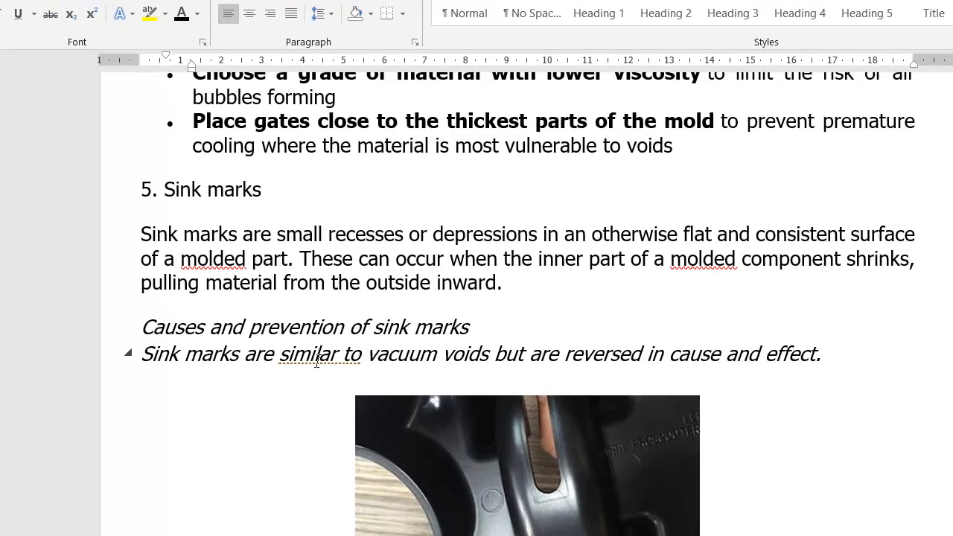
scroll(375, 357, down, 1)
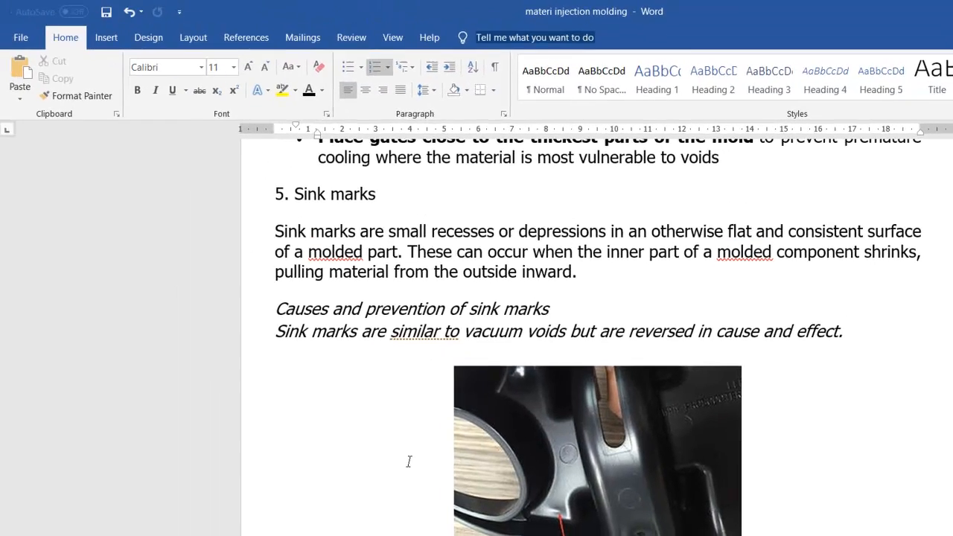
scroll(349, 460, down, 2)
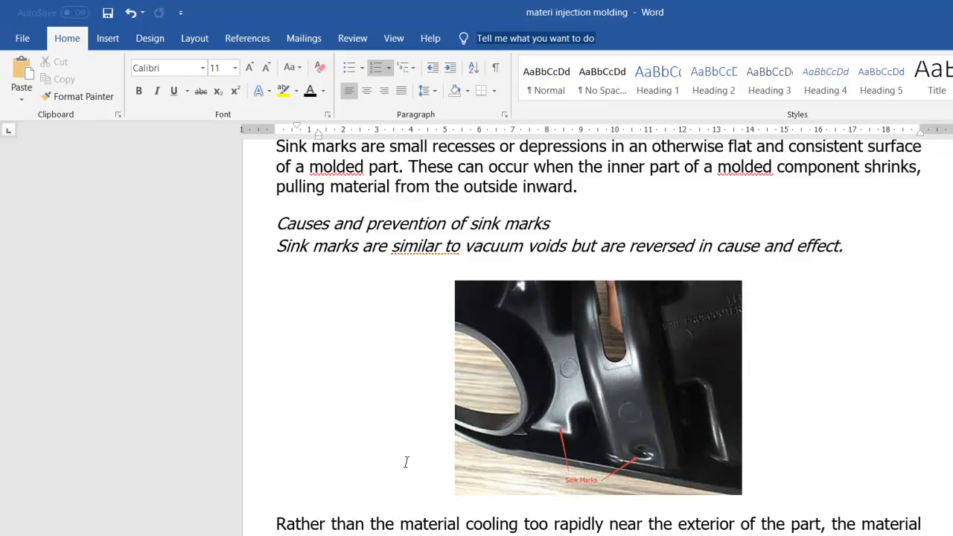
scroll(405, 463, up, 1)
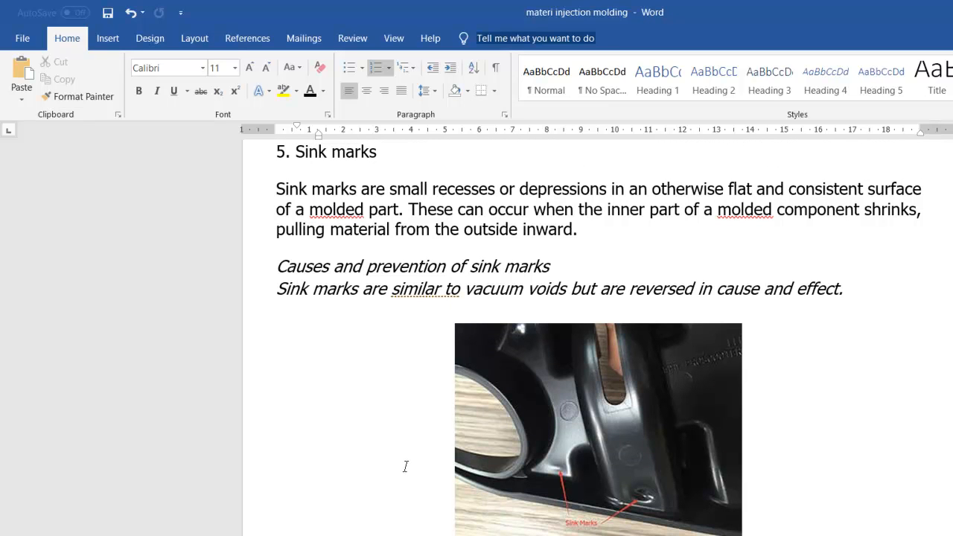
scroll(406, 466, up, 1)
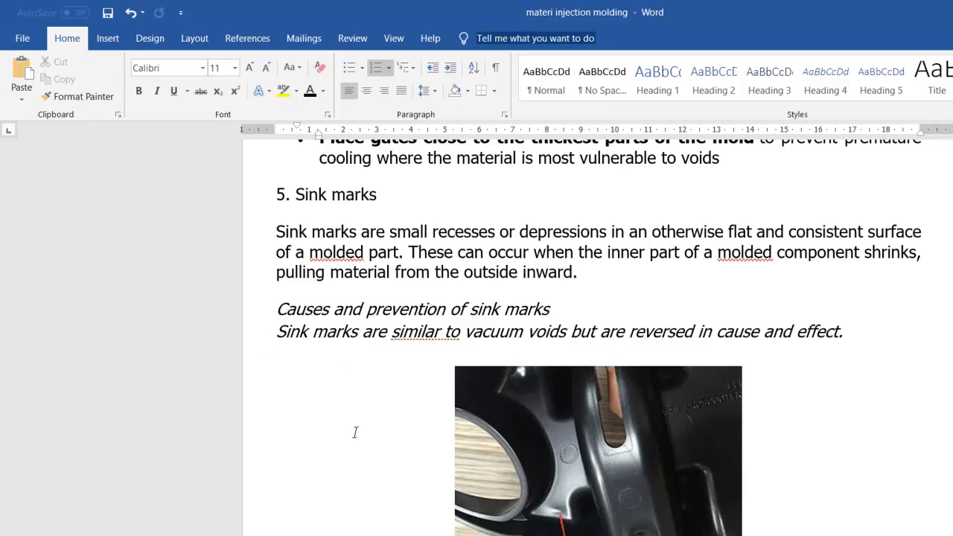
Read section 6 on weld lines, including its description, causes, the photo of a weld line at a hole and common remedies
scroll(355, 432, down, 10)
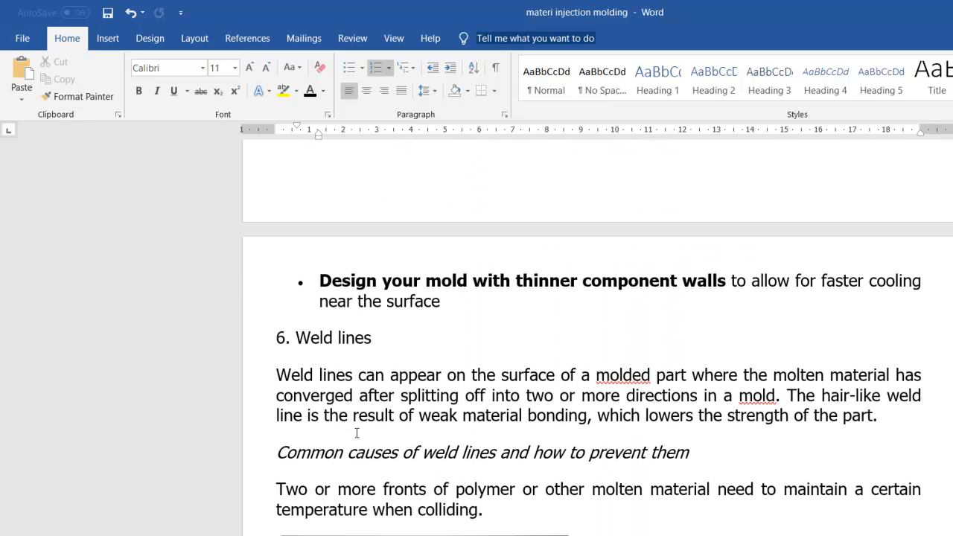
scroll(357, 433, down, 3)
scroll(356, 436, down, 2)
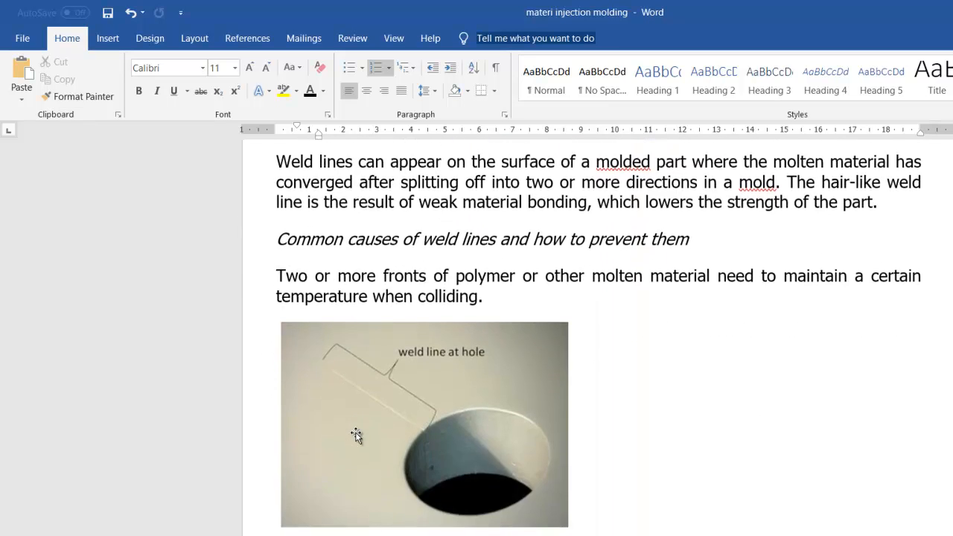
scroll(356, 436, up, 2)
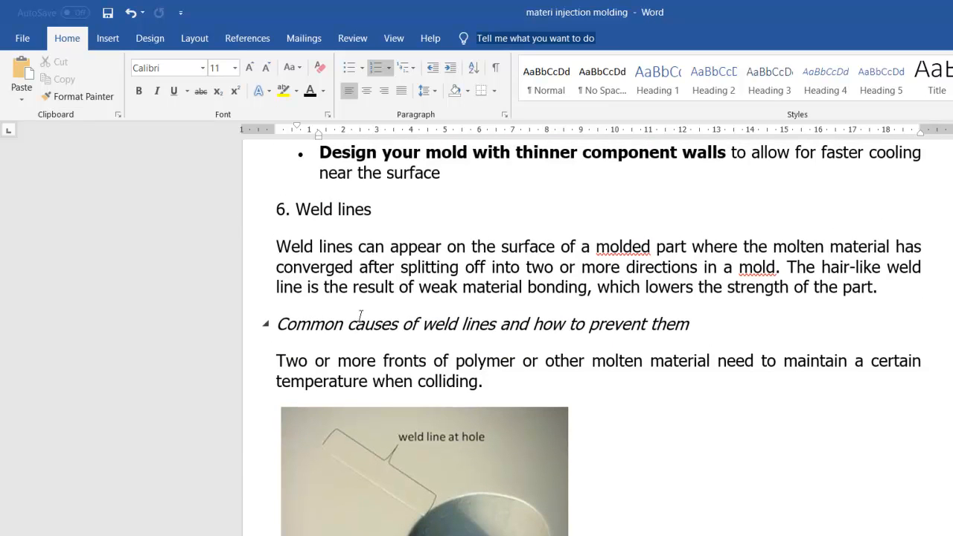
scroll(361, 395, down, 3)
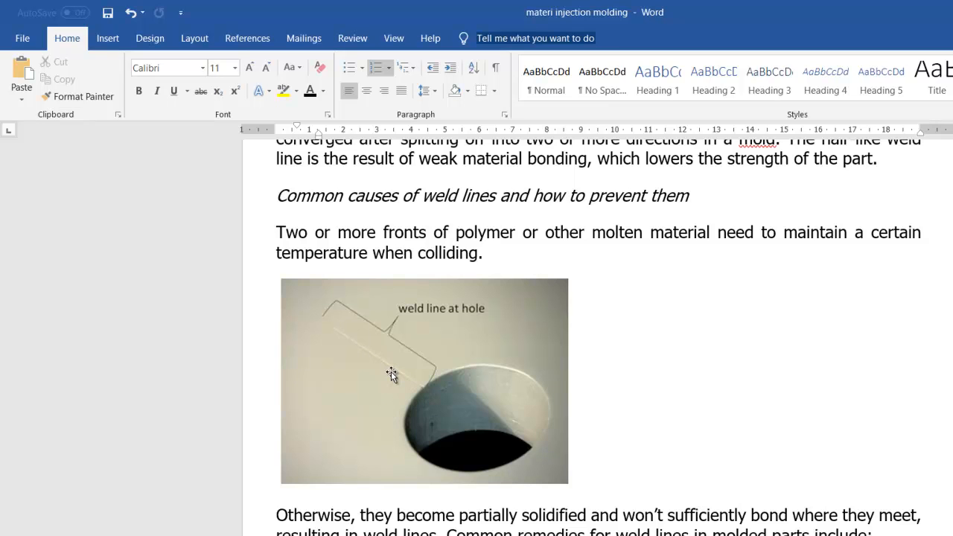
scroll(391, 371, down, 1)
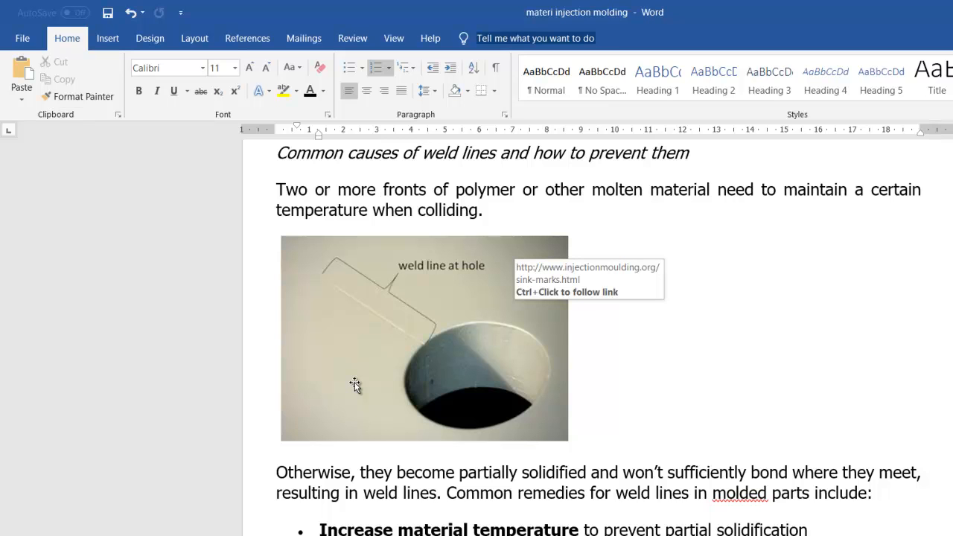
scroll(355, 383, down, 3)
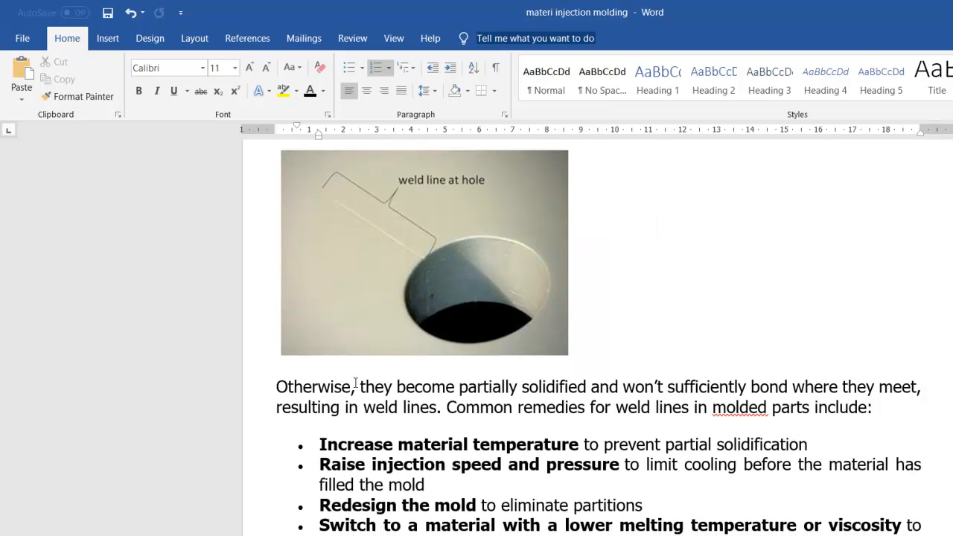
Review section 7 on jetting, including its description, chief cause, example photo and ways to avoid it
scroll(355, 384, down, 10)
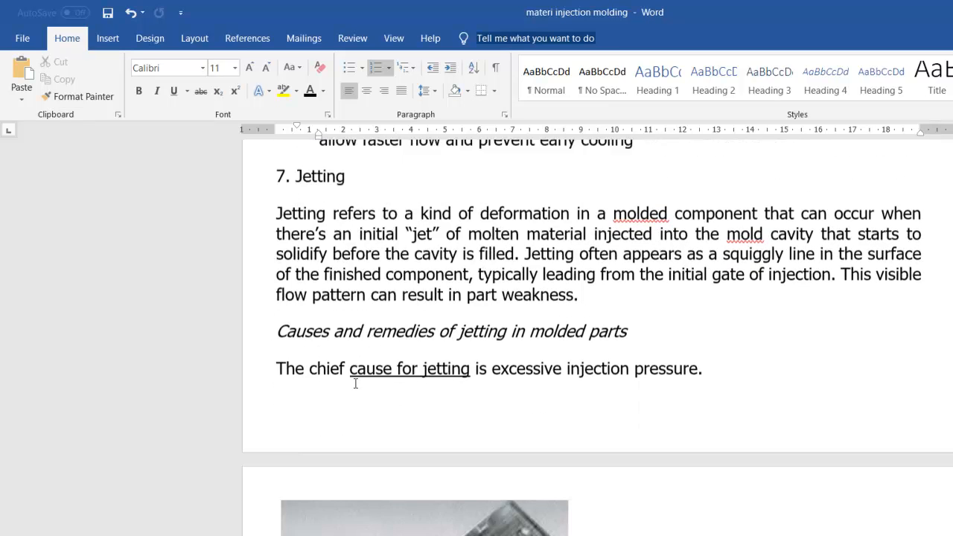
scroll(355, 383, down, 1)
scroll(355, 384, up, 2)
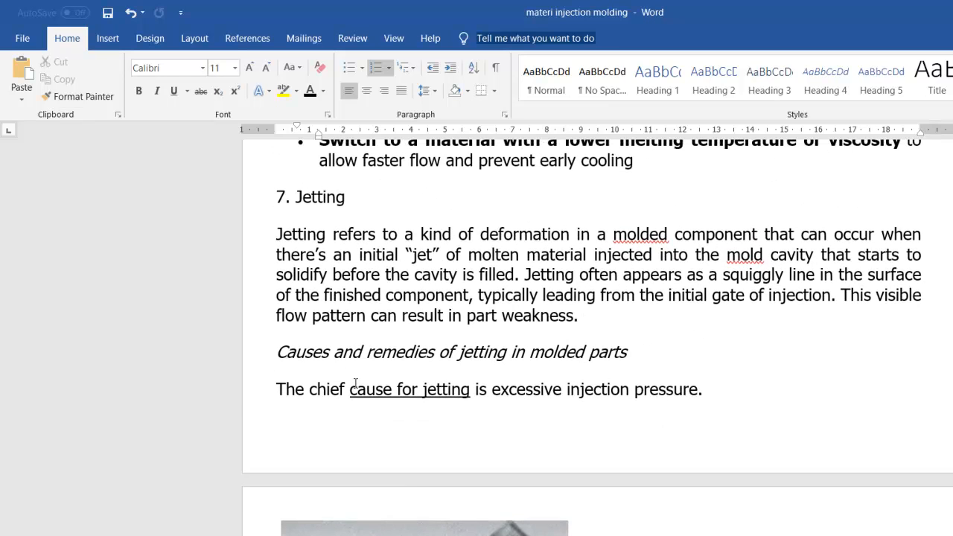
scroll(355, 383, down, 5)
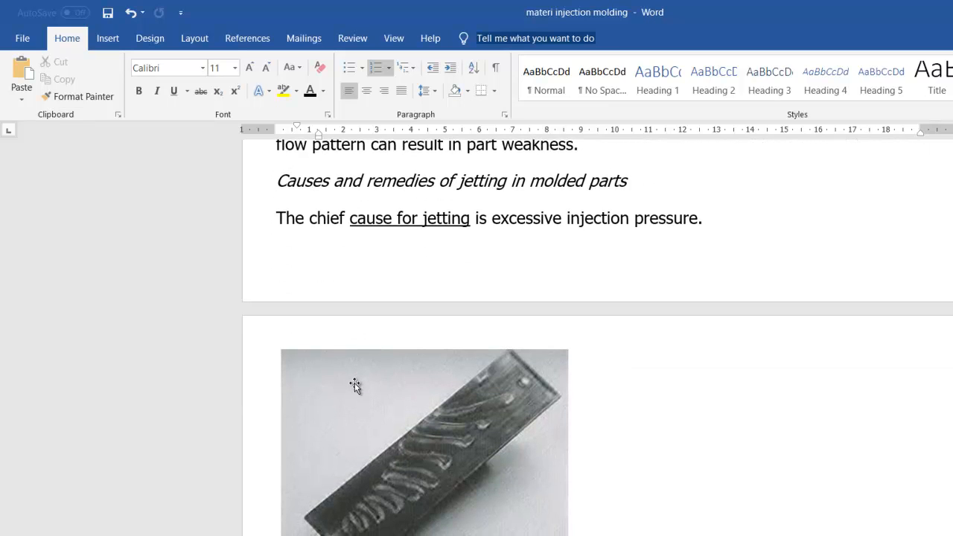
scroll(354, 383, up, 4)
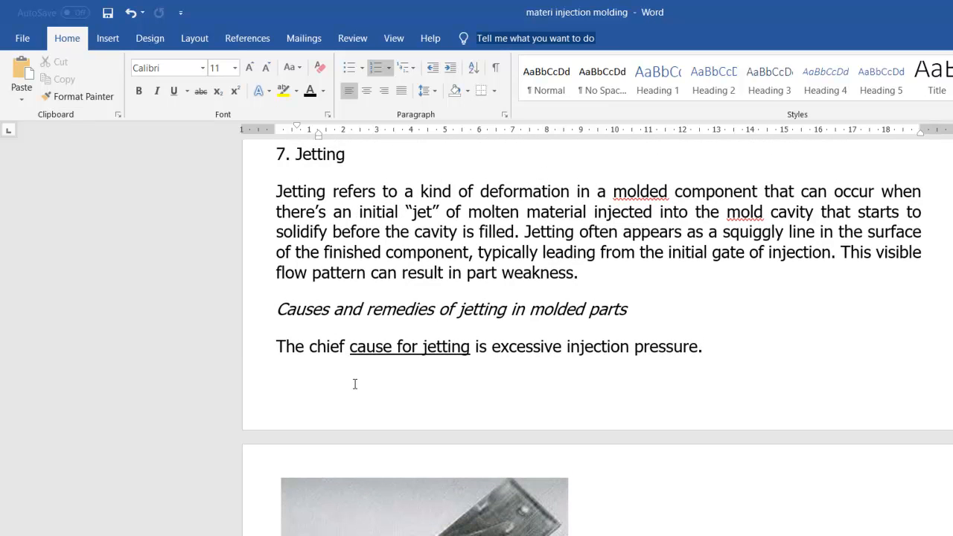
scroll(355, 384, up, 1)
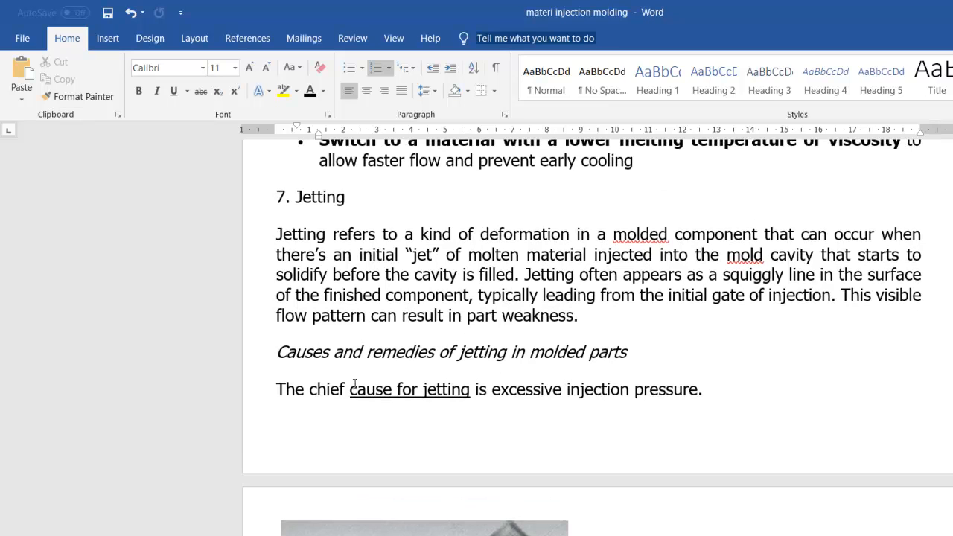
scroll(356, 384, down, 15)
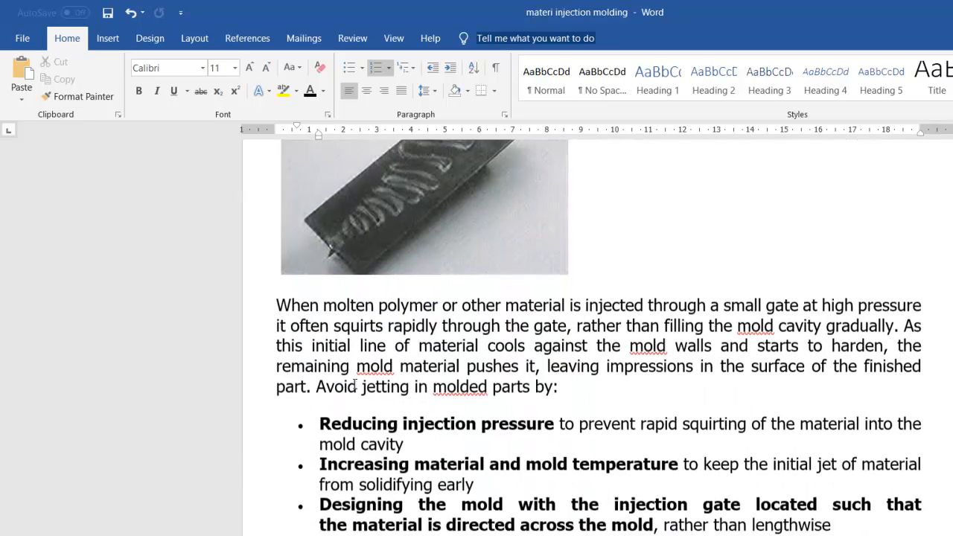
Read the introduction to material-related defects and section 8 on discoloration, including its causes and example photo
scroll(355, 384, down, 3)
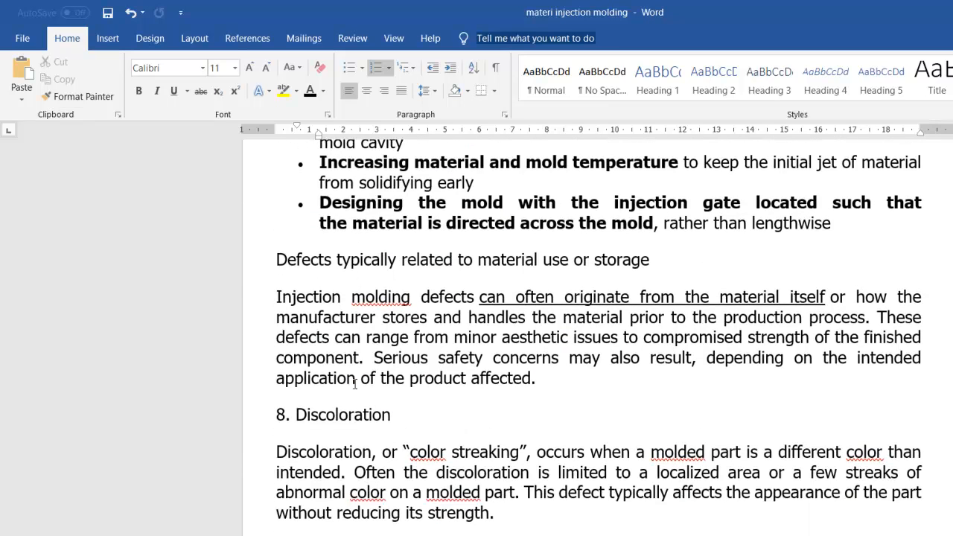
scroll(356, 383, down, 6)
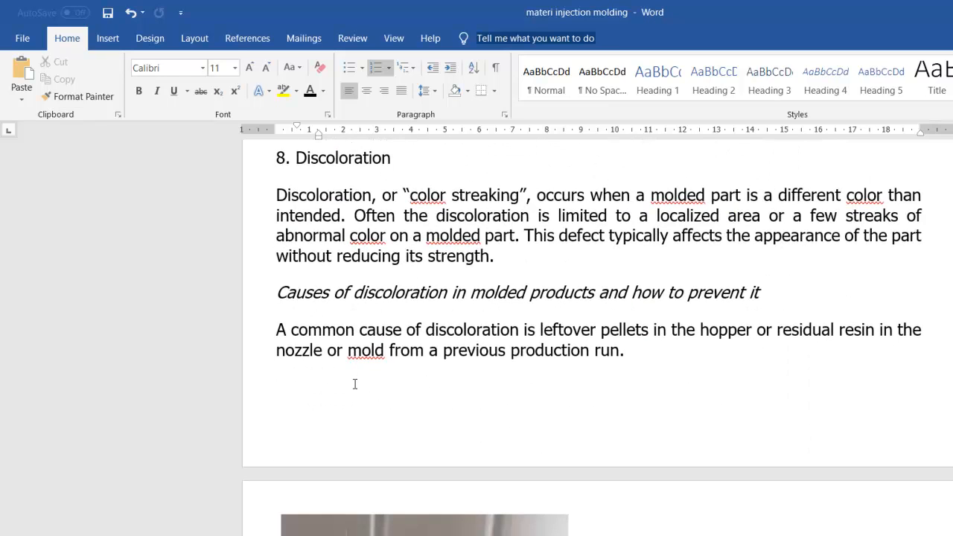
scroll(355, 384, down, 4)
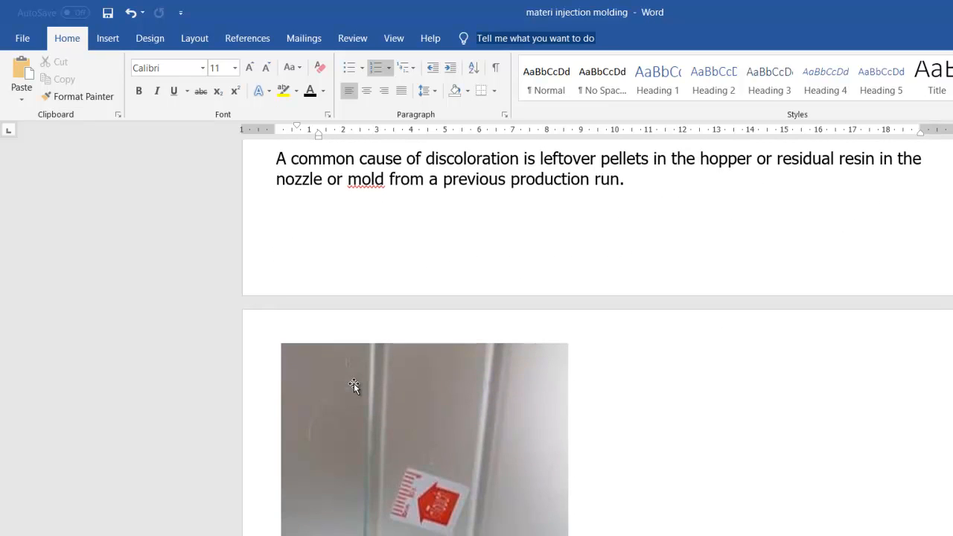
scroll(354, 383, up, 2)
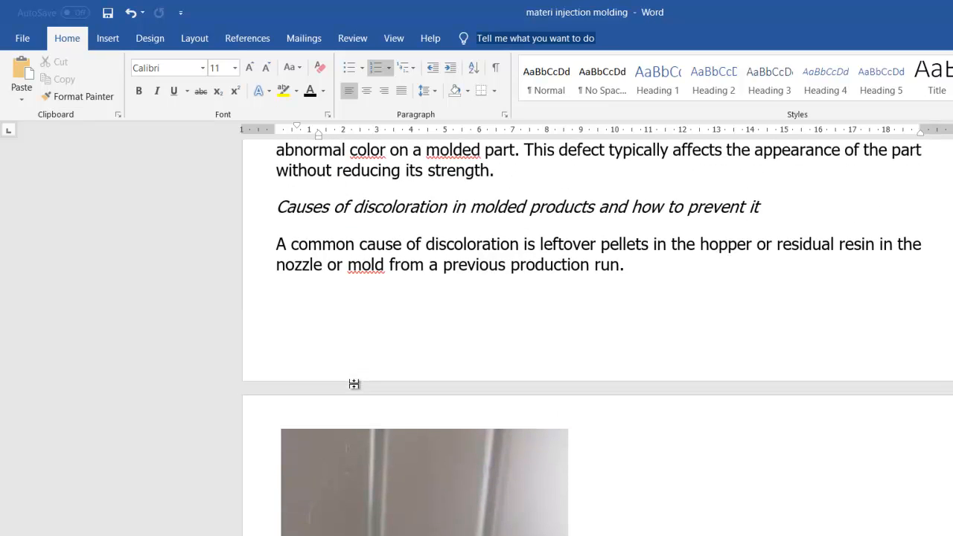
scroll(354, 383, up, 1)
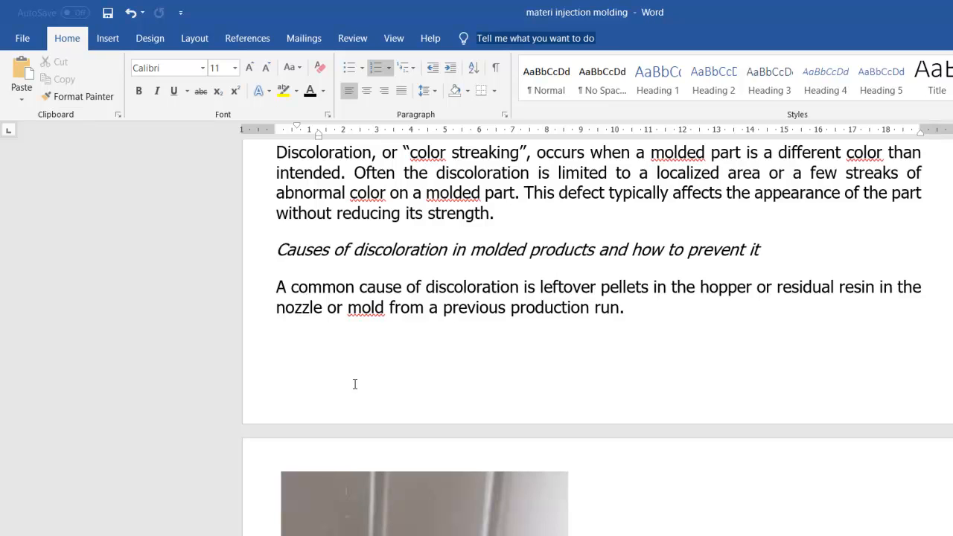
scroll(355, 384, down, 7)
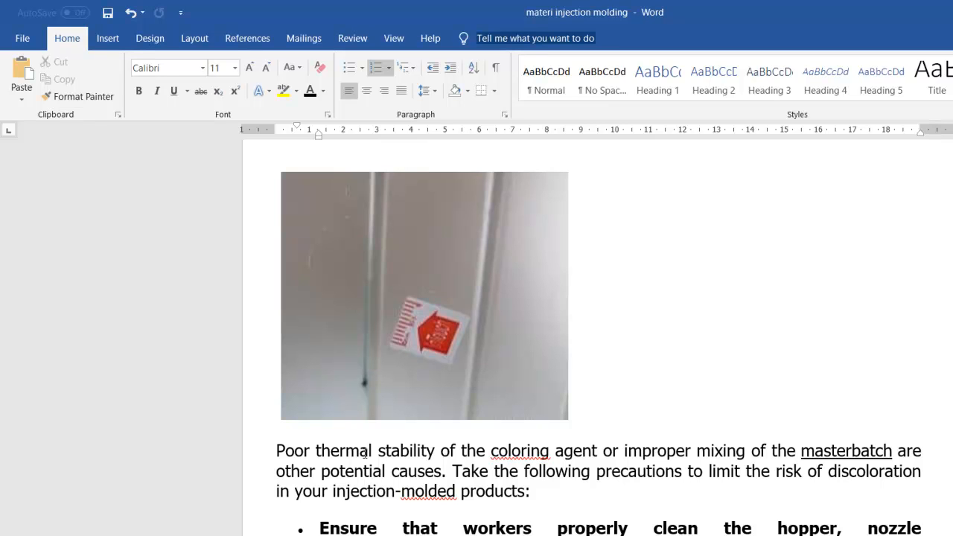
scroll(365, 453, up, 1)
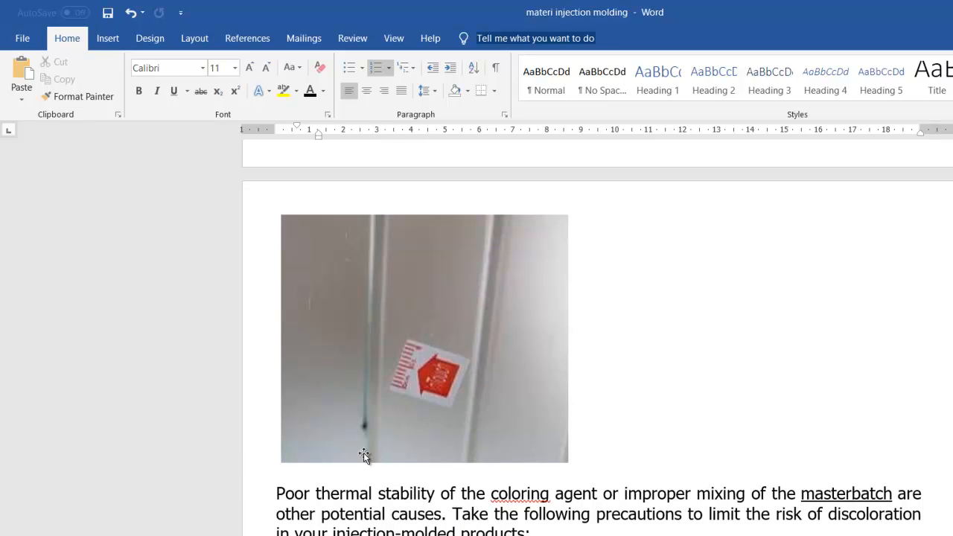
Reread the discoloration description and its common cause, and review the listed precautions against it
scroll(363, 454, up, 9)
scroll(365, 453, up, 2)
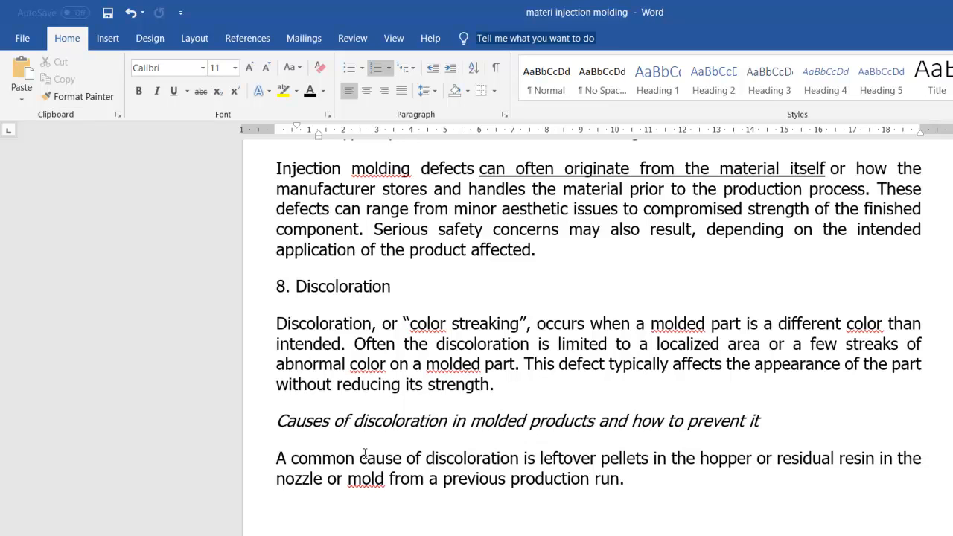
scroll(370, 381, down, 1)
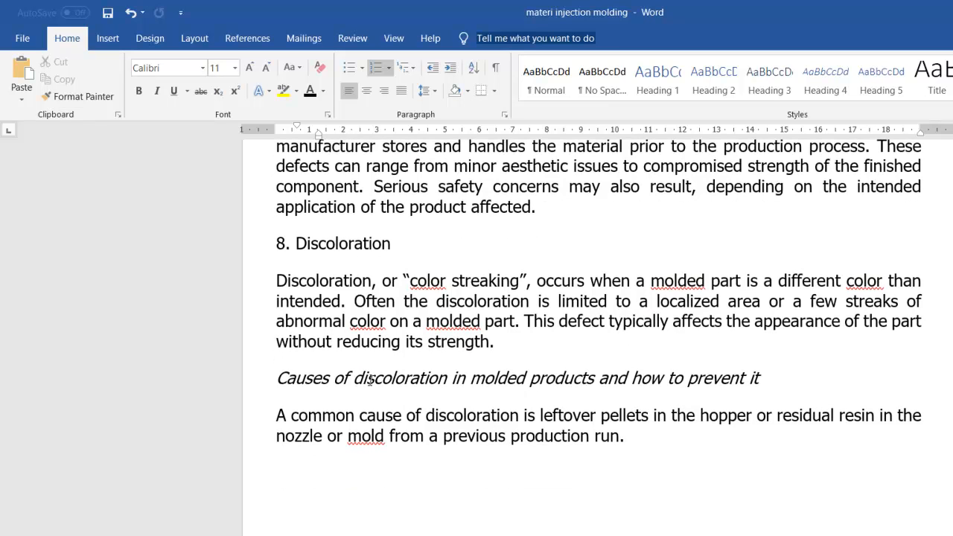
scroll(370, 381, down, 2)
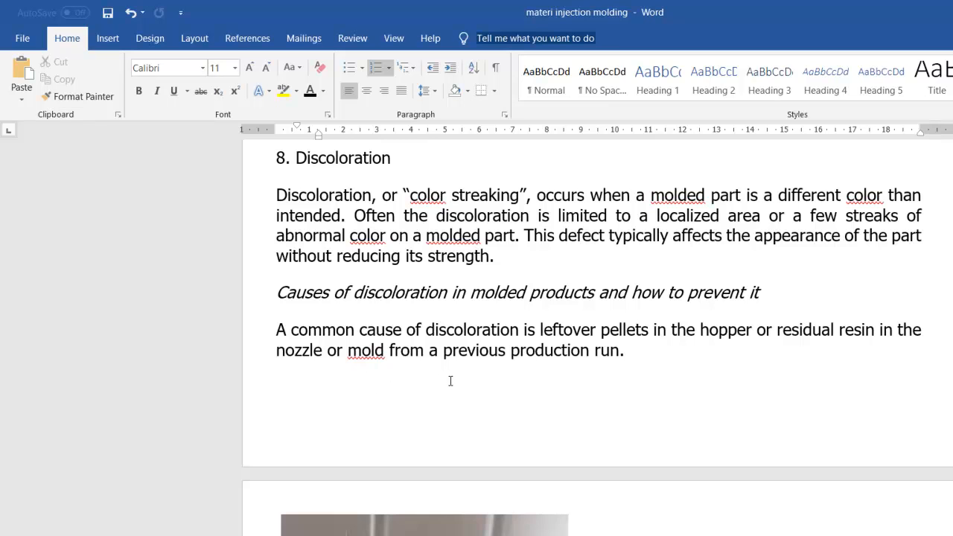
scroll(450, 380, down, 3)
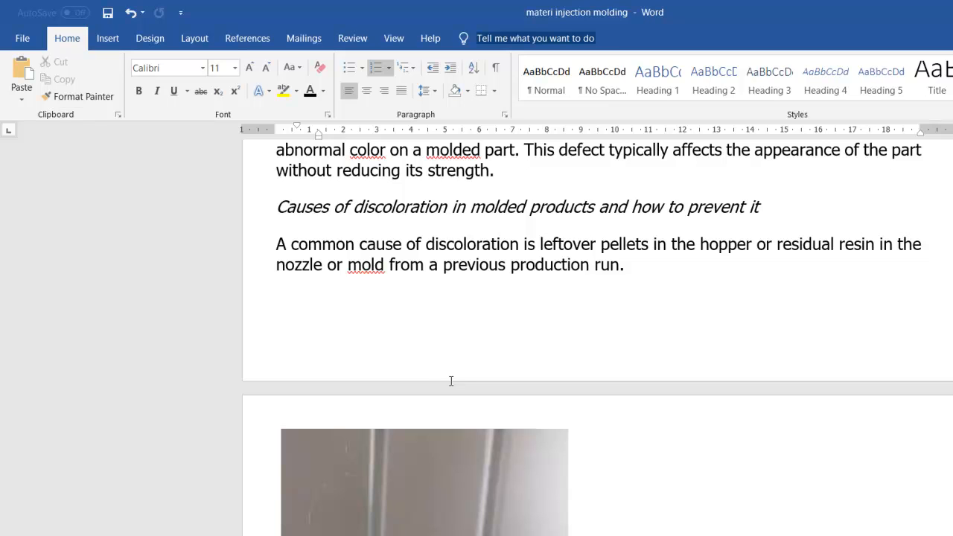
scroll(451, 380, down, 3)
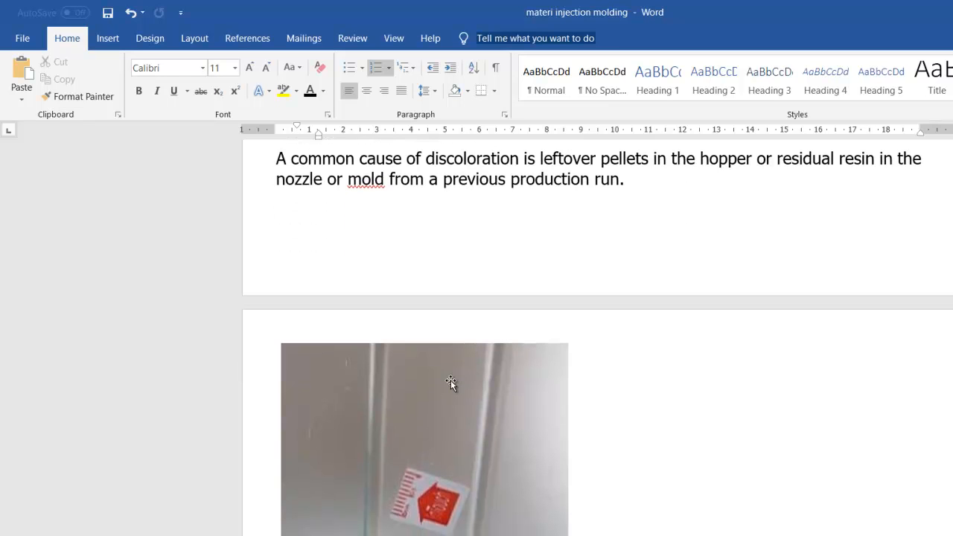
scroll(450, 380, down, 3)
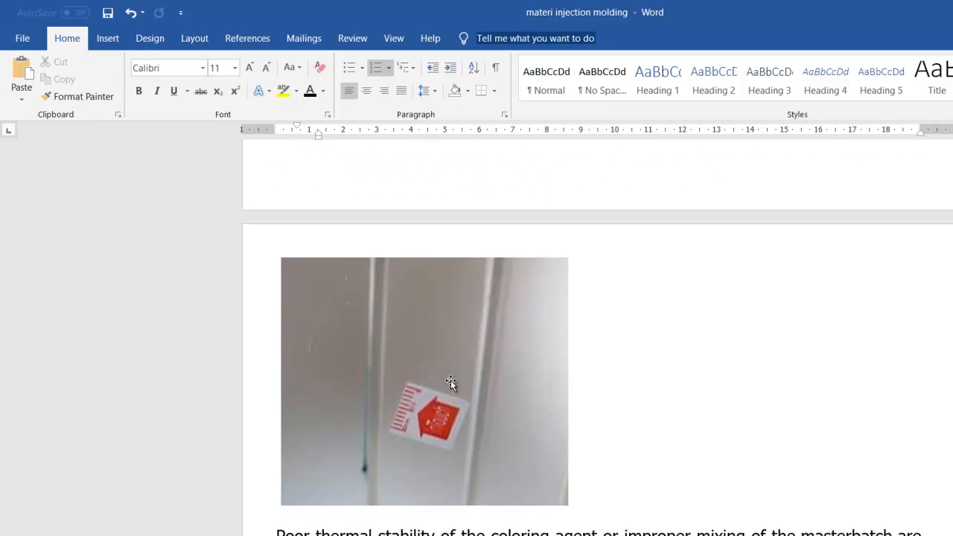
scroll(451, 380, down, 6)
scroll(451, 380, down, 15)
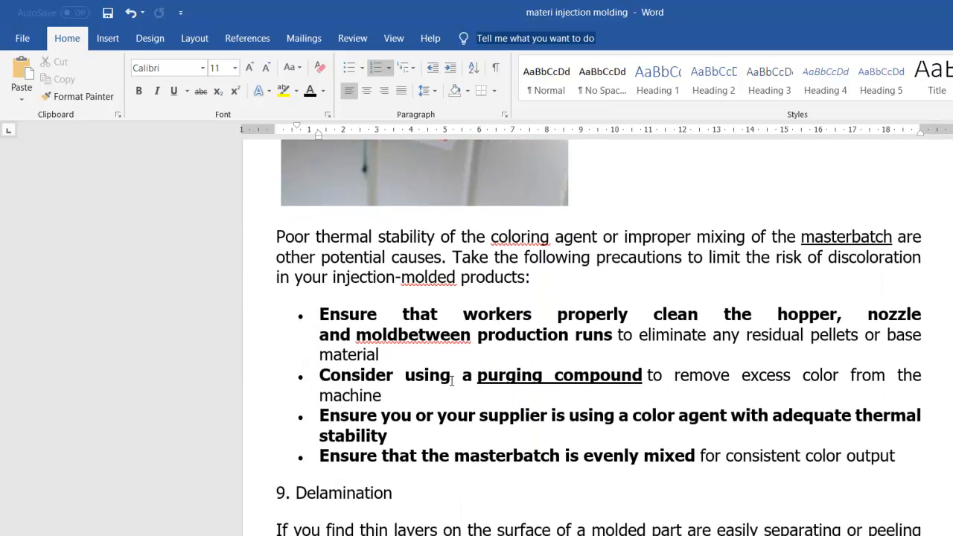
Review section 9 on delamination, covering its description, causes, labelled photo and corrective actions
scroll(452, 382, down, 10)
scroll(452, 382, up, 12)
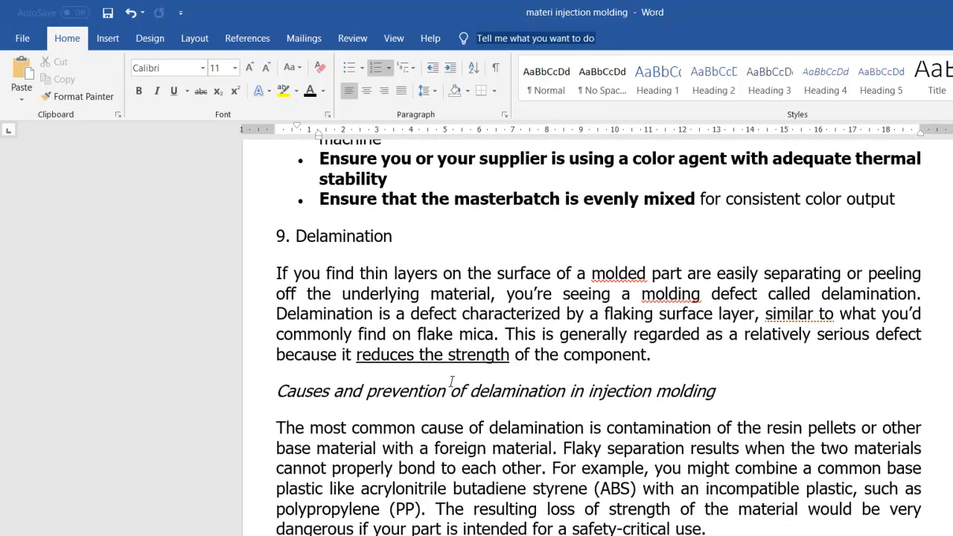
scroll(451, 381, down, 13)
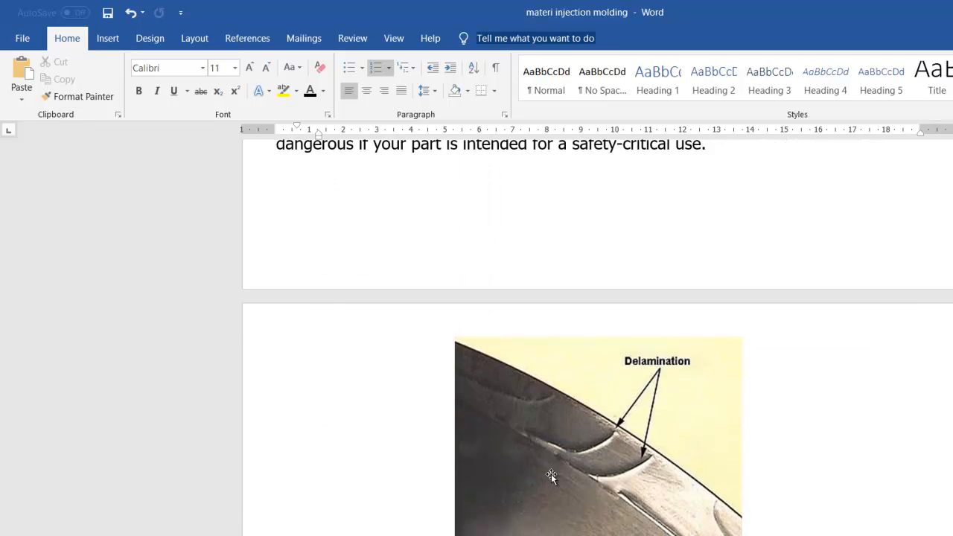
scroll(569, 457, down, 3)
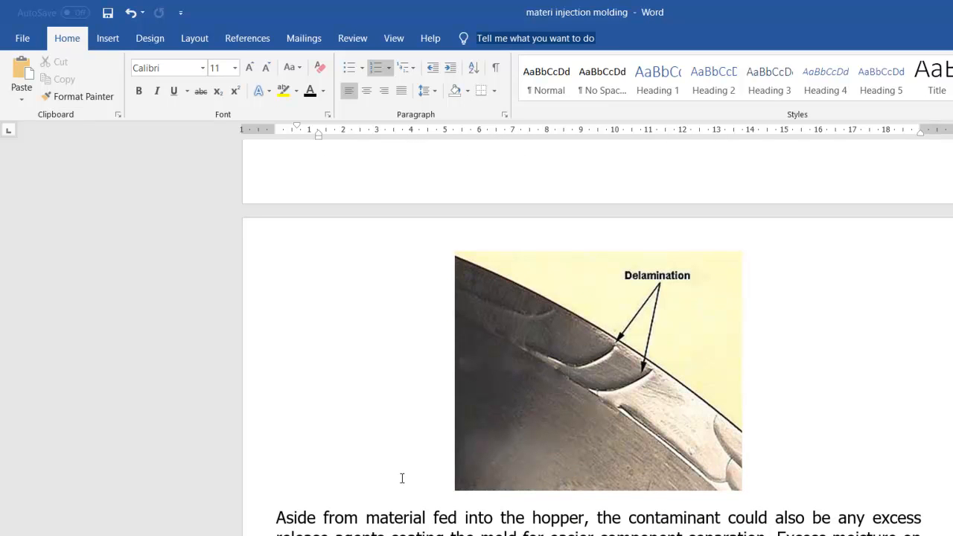
scroll(402, 477, down, 3)
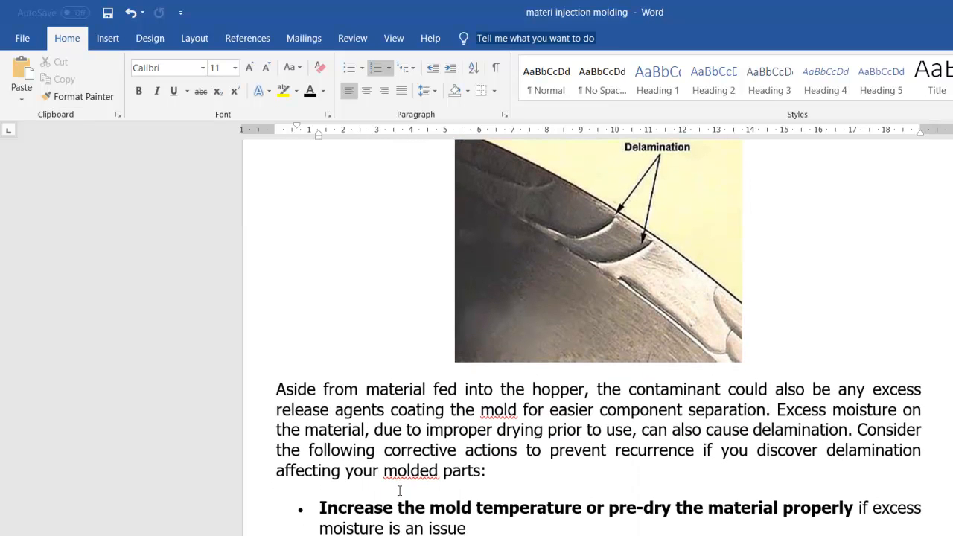
scroll(400, 491, down, 9)
Examine section 10 on short shots, including the description, the mold flow illustration and the remedies
scroll(403, 467, down, 7)
scroll(404, 467, up, 4)
scroll(404, 466, down, 1)
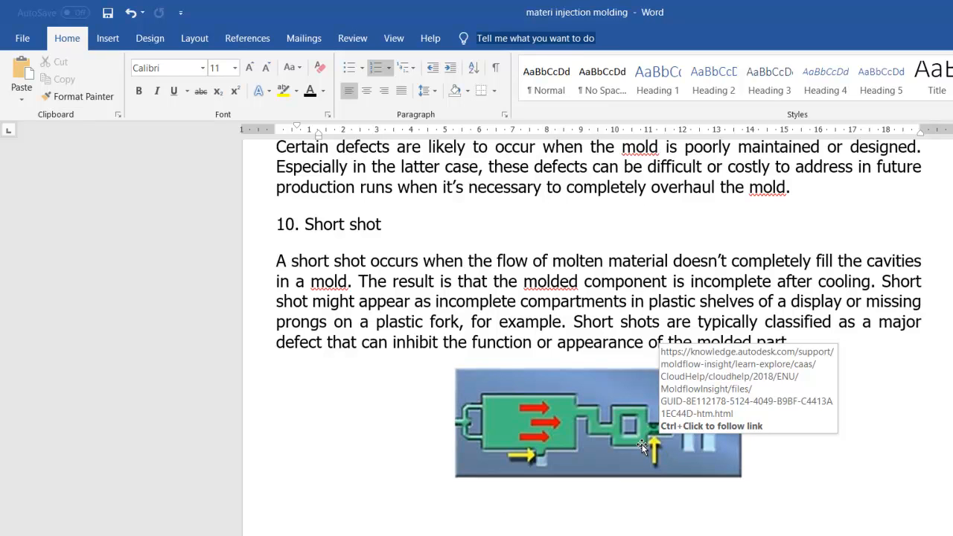
scroll(597, 328, down, 1)
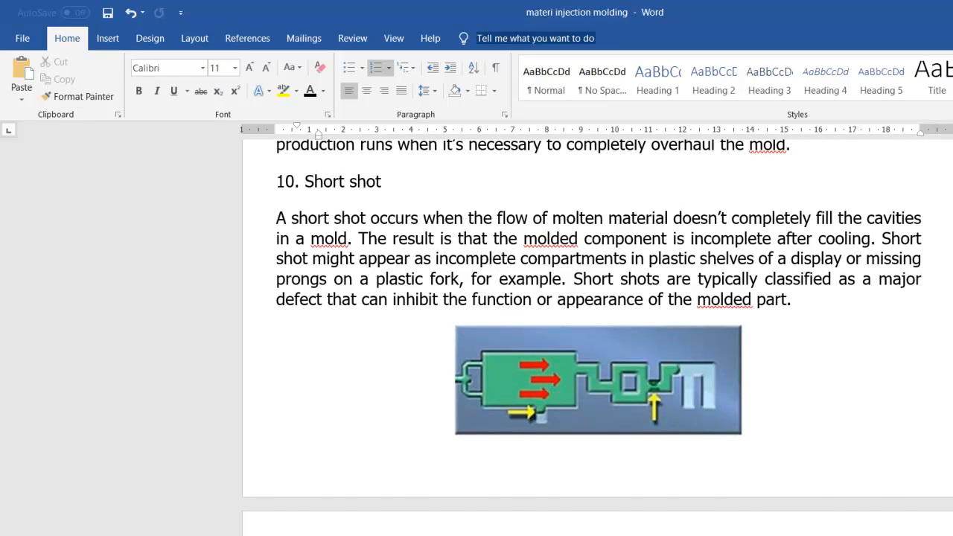
scroll(597, 335, down, 9)
scroll(598, 335, down, 3)
Read section 11 on flash, covering its description, the example photo and the common causes
scroll(538, 521, down, 2)
scroll(538, 522, down, 2)
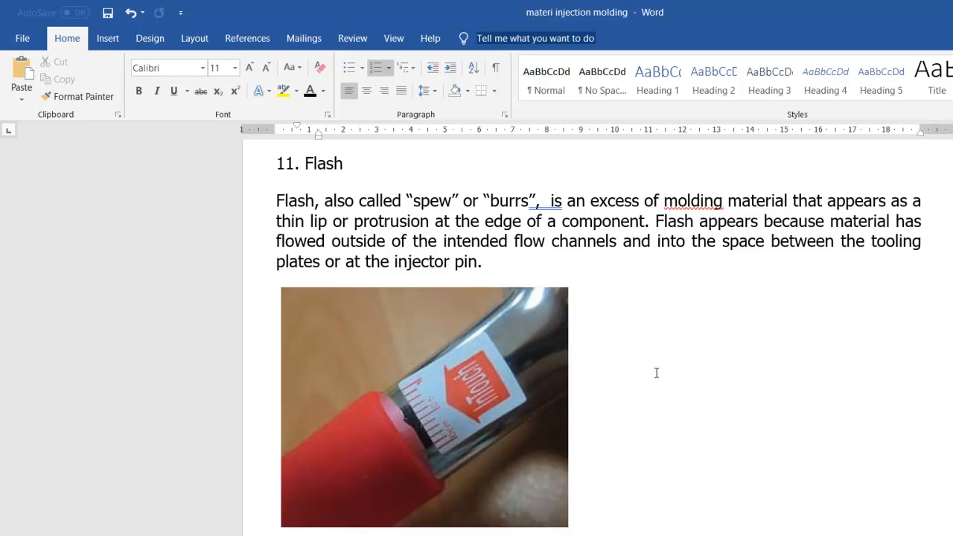
mouse_move(401, 437)
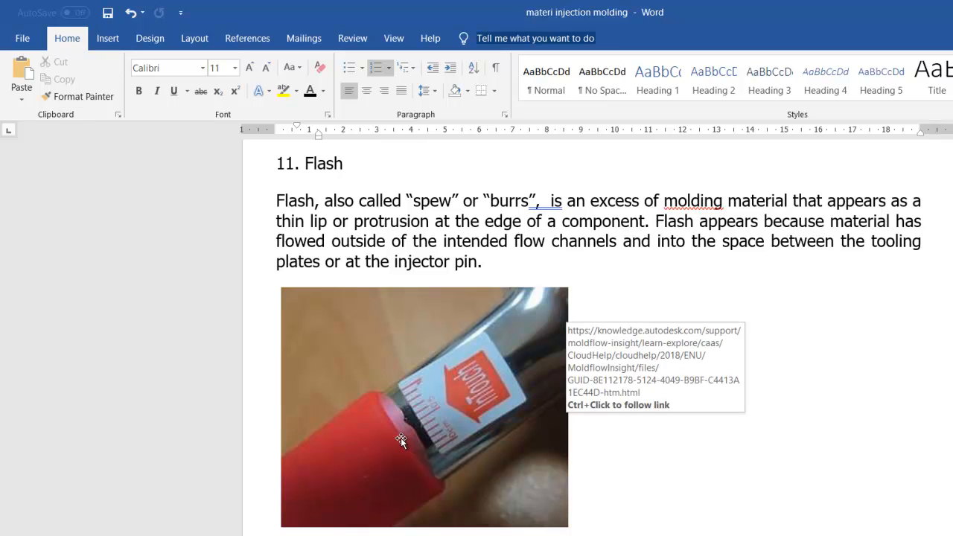
scroll(625, 438, down, 1)
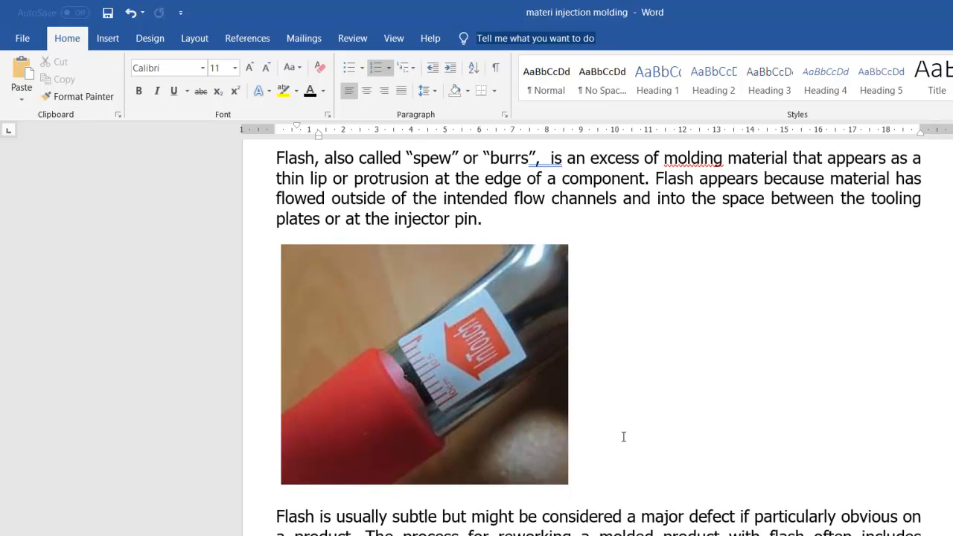
scroll(622, 436, down, 1)
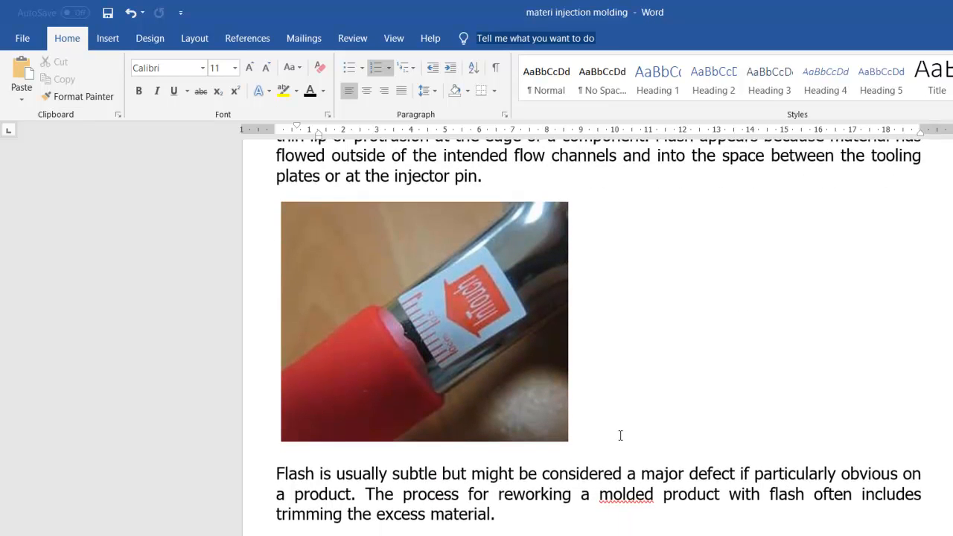
scroll(620, 437, up, 2)
scroll(618, 434, down, 1)
scroll(619, 434, down, 4)
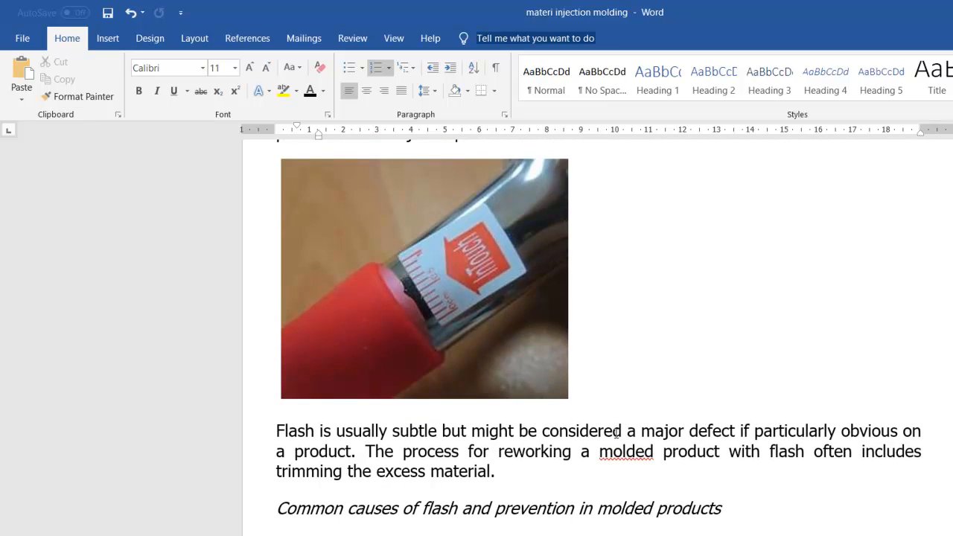
scroll(617, 434, down, 1)
scroll(617, 434, down, 6)
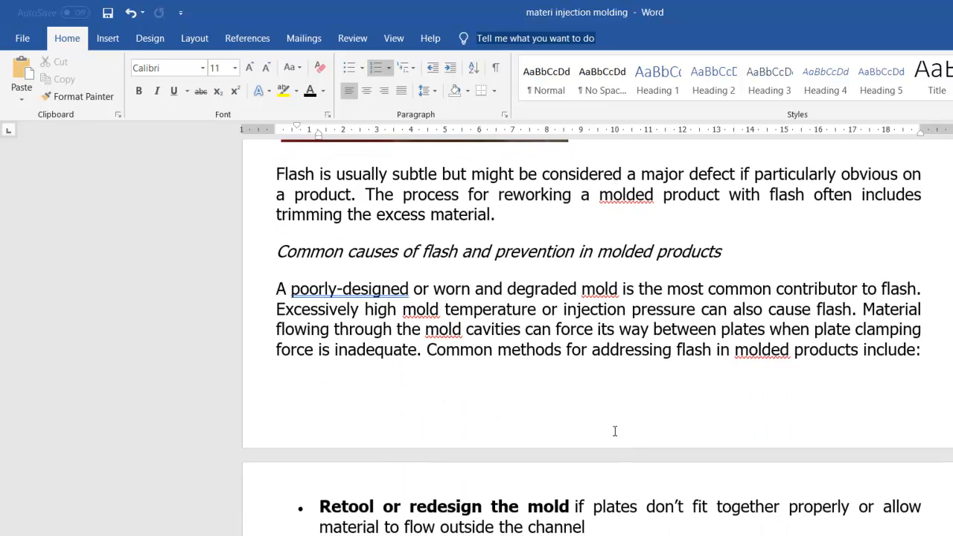
Look over the flash section again from its heading through the common methods for addressing the defect
scroll(614, 431, up, 7)
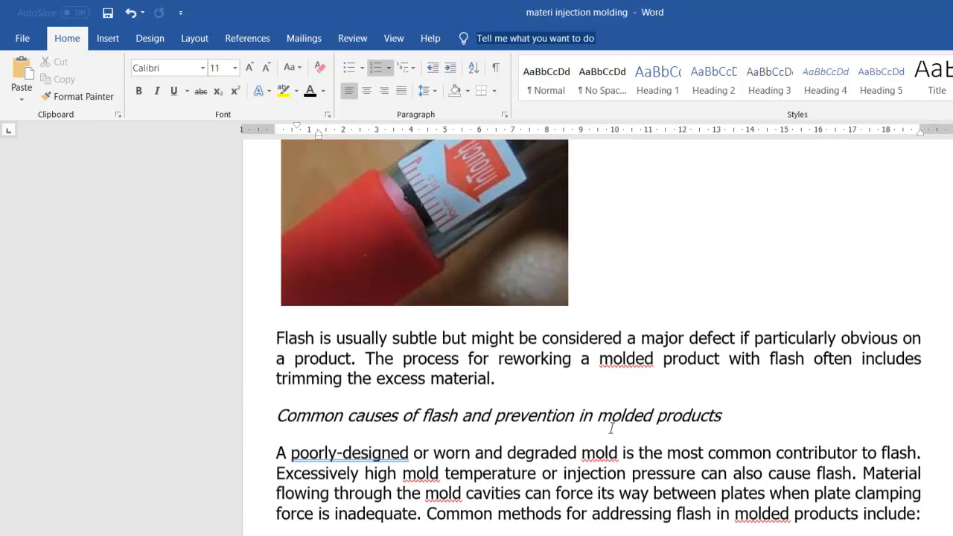
scroll(611, 428, up, 8)
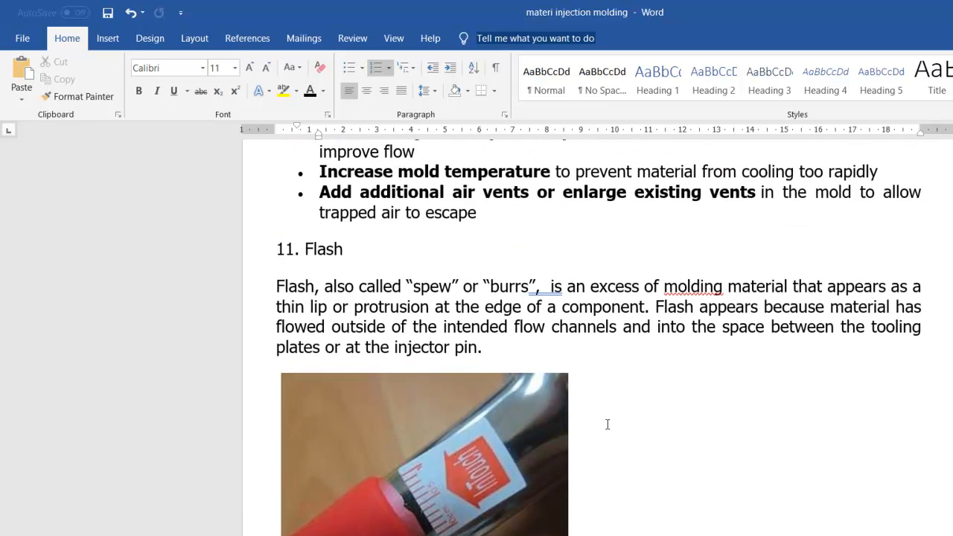
scroll(608, 425, down, 16)
scroll(608, 427, up, 6)
scroll(608, 427, up, 12)
scroll(606, 426, down, 12)
scroll(604, 421, down, 1)
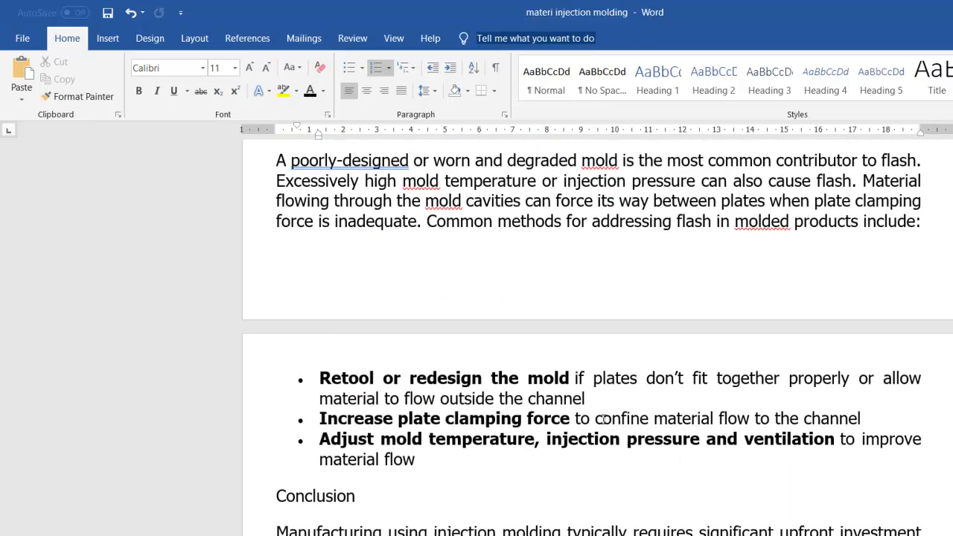
Add a new heading "12. uncomplate fill" after the flash remedies list, before the Conclusion
click(457, 461)
key(Return)
key(Return)
text(12.)
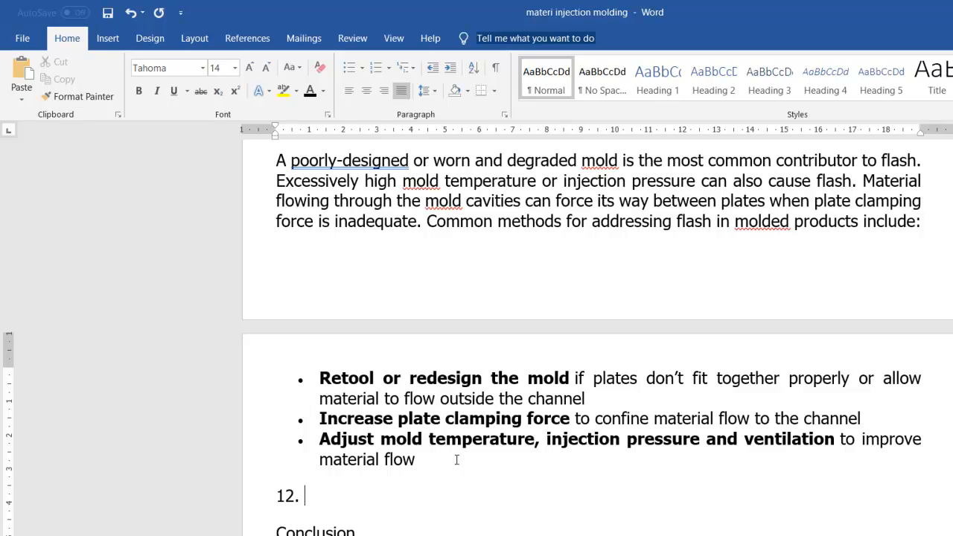
text(uncomplate d)
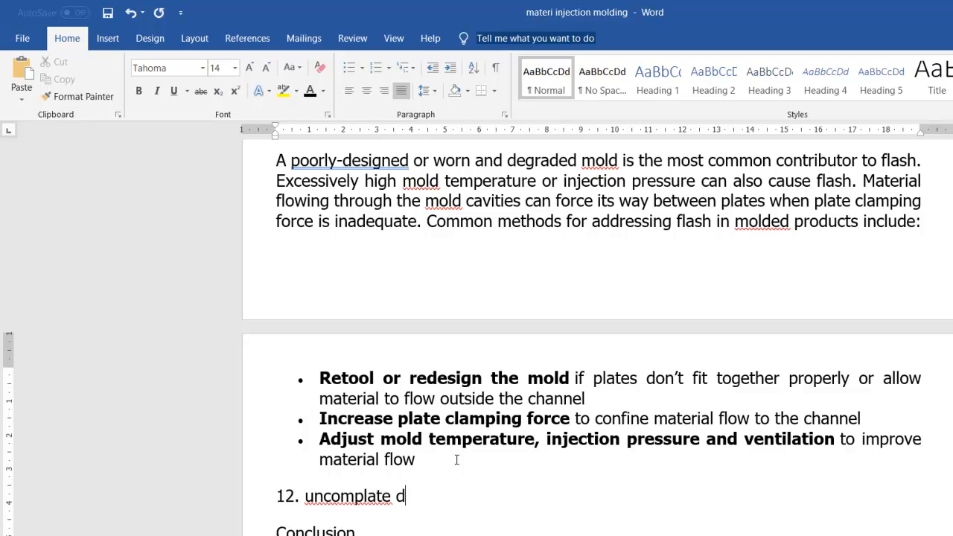
key(BackSpace)
text(fill)
key(Return)
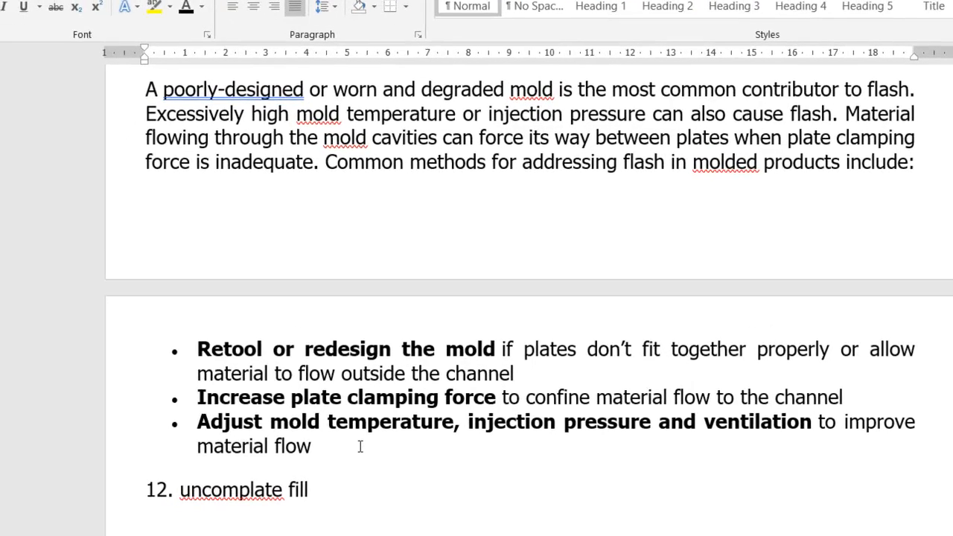
Enter the description "Ada cavity tidak terisi" in the paragraph below the item 12 heading
text(ada cavity ta)
key(BackSpace)
text(yang)
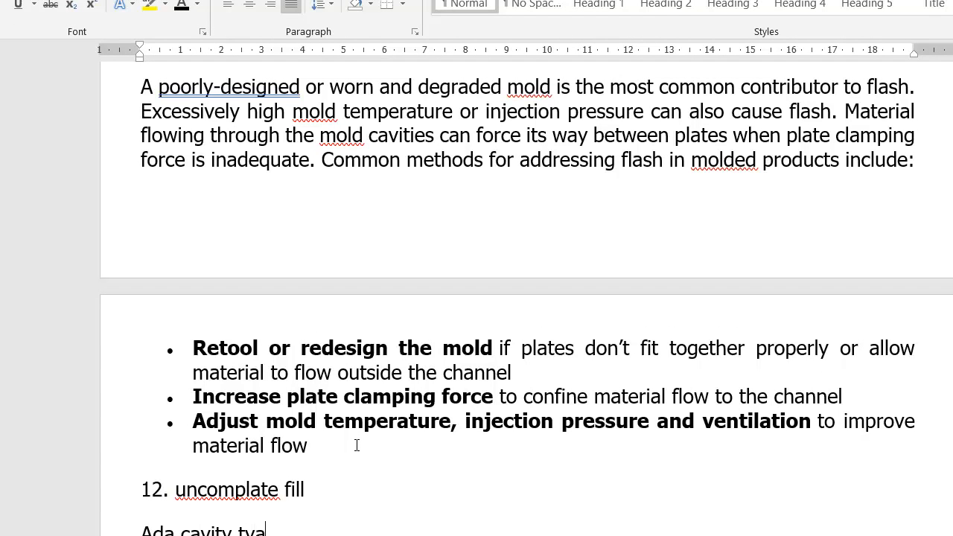
key(BackSpace)
key(BackSpace)
key(BackSpace)
key(BackSpace)
key(BackSpace)
text(idak terisi)
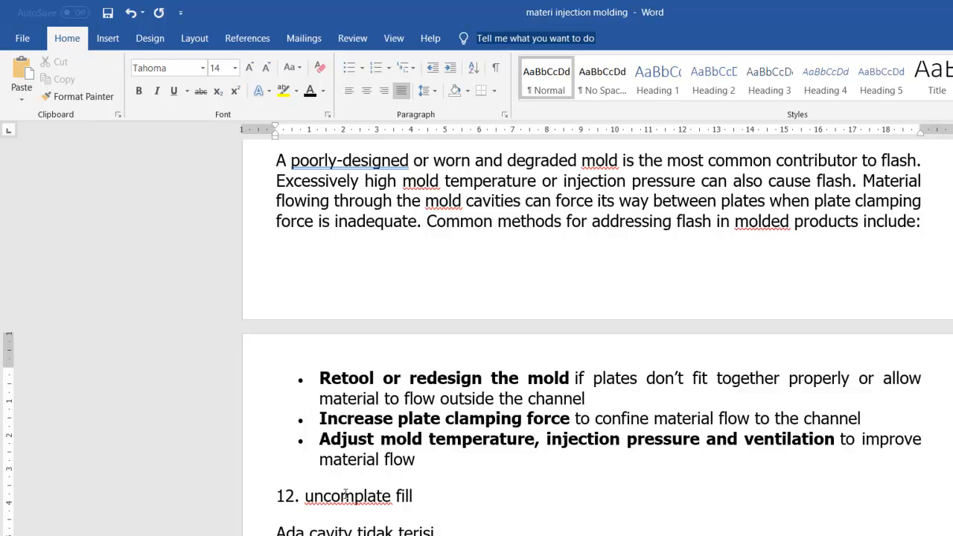
Change the item 12 heading text to "incomplate fill"
click(317, 497)
key(BackSpace)
text(i)
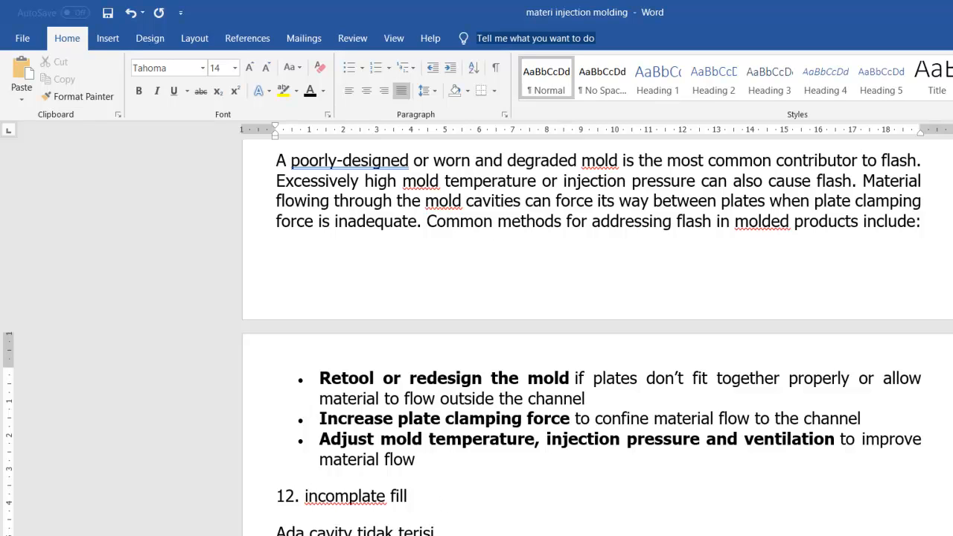
Look back through the notes from the item 12 entry up past the flash section to delamination
click(440, 531)
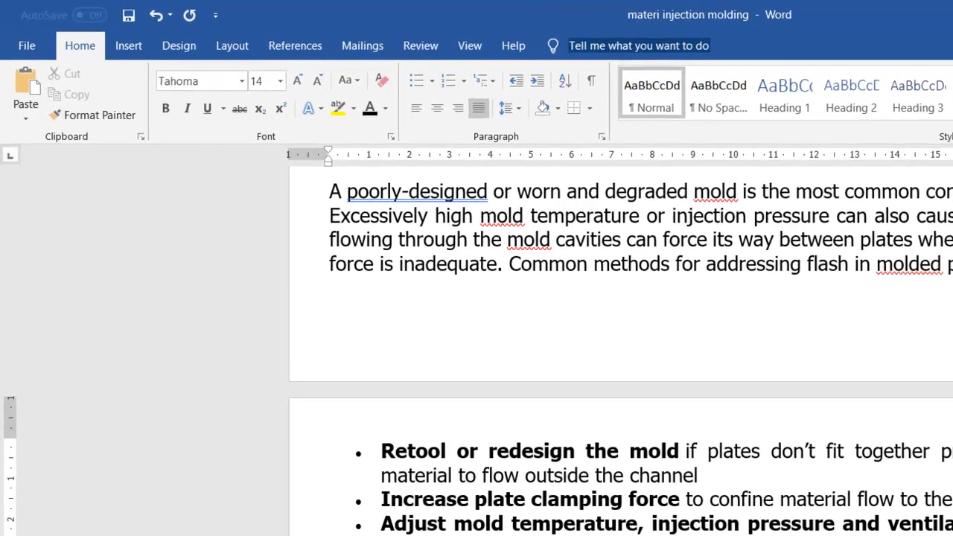
scroll(439, 530, down, 2)
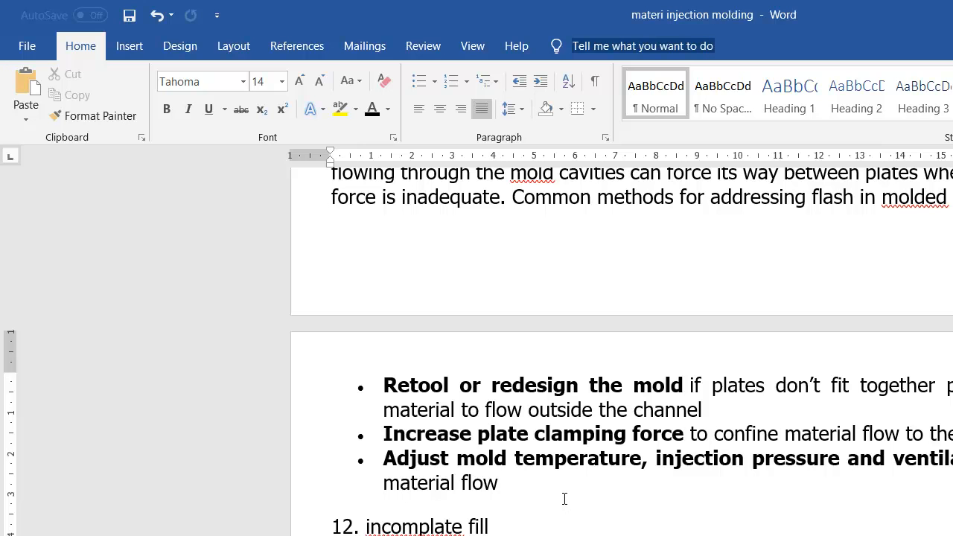
scroll(622, 350, up, 15)
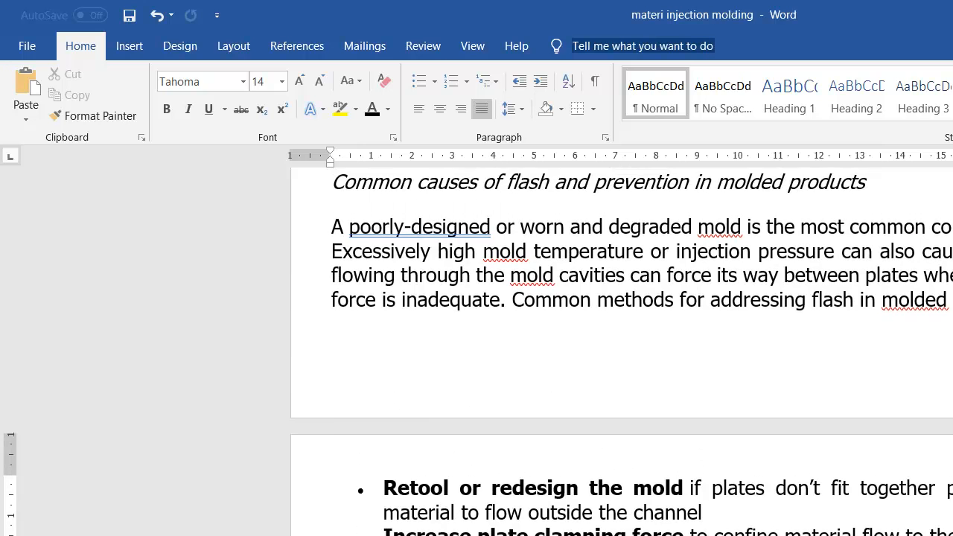
scroll(451, 496, up, 10)
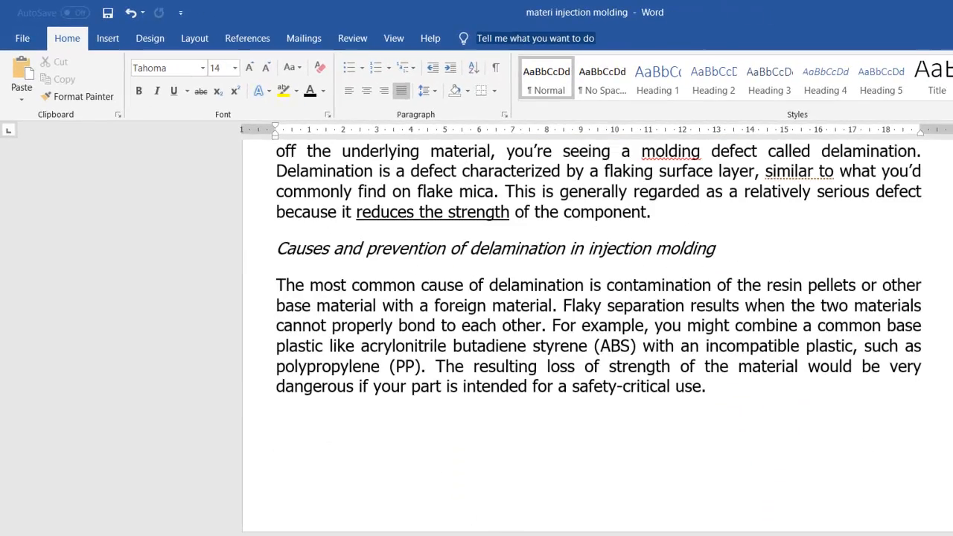
Switch to Autodesk Inventor and check which CAD file types Part1 can be exported to, without saving
click(441, 530)
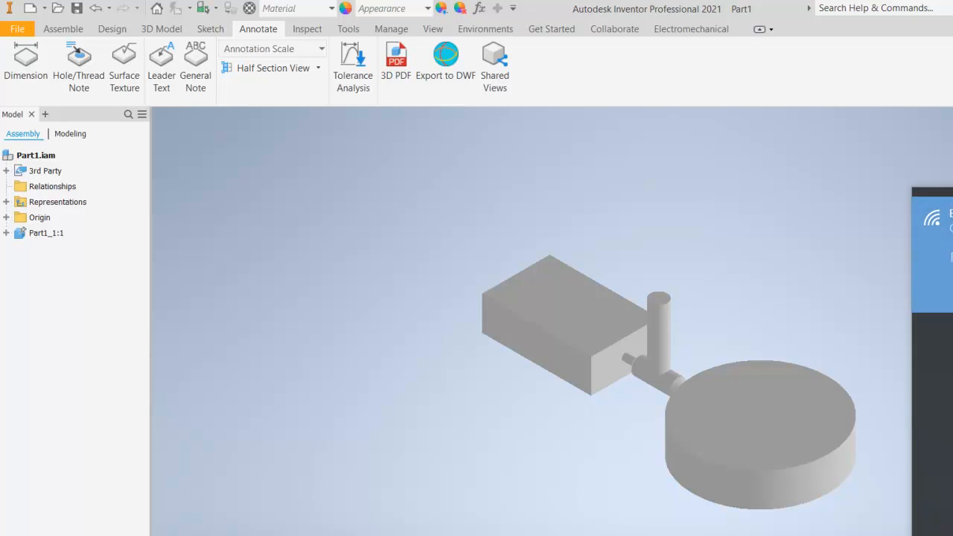
click(827, 286)
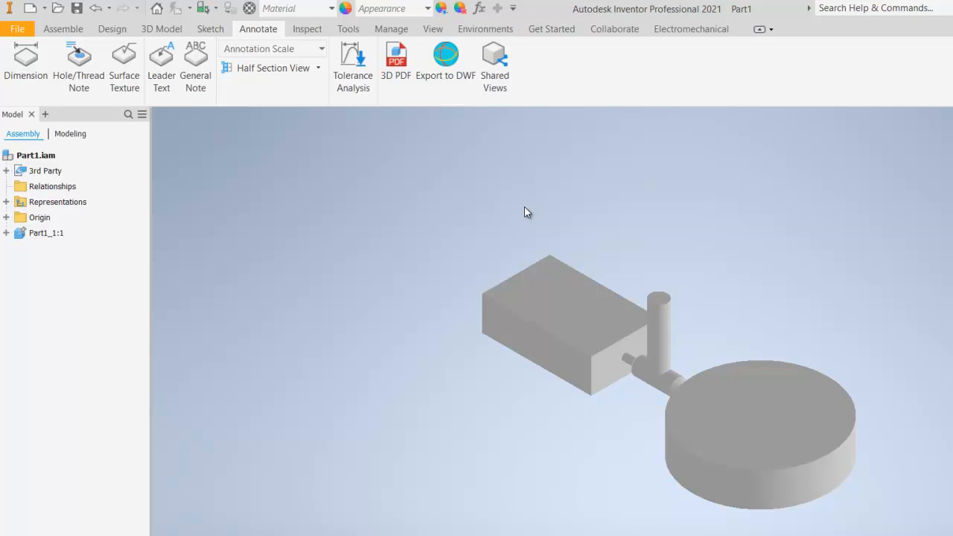
click(37, 36)
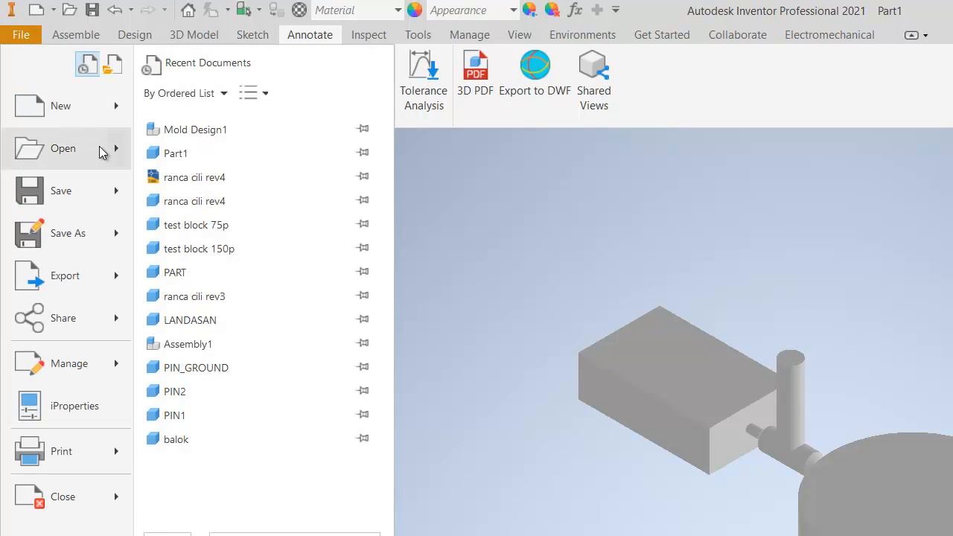
mouse_move(113, 195)
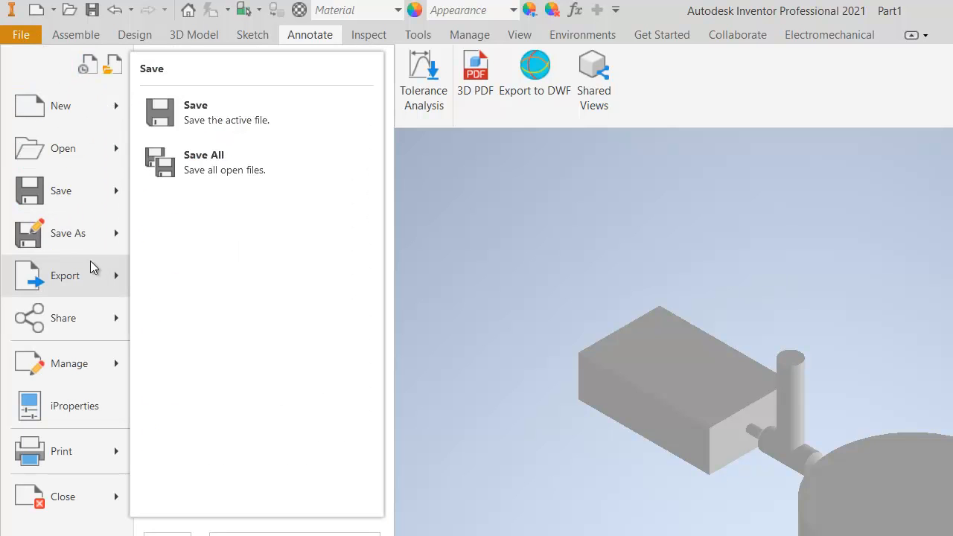
mouse_move(90, 260)
click(212, 271)
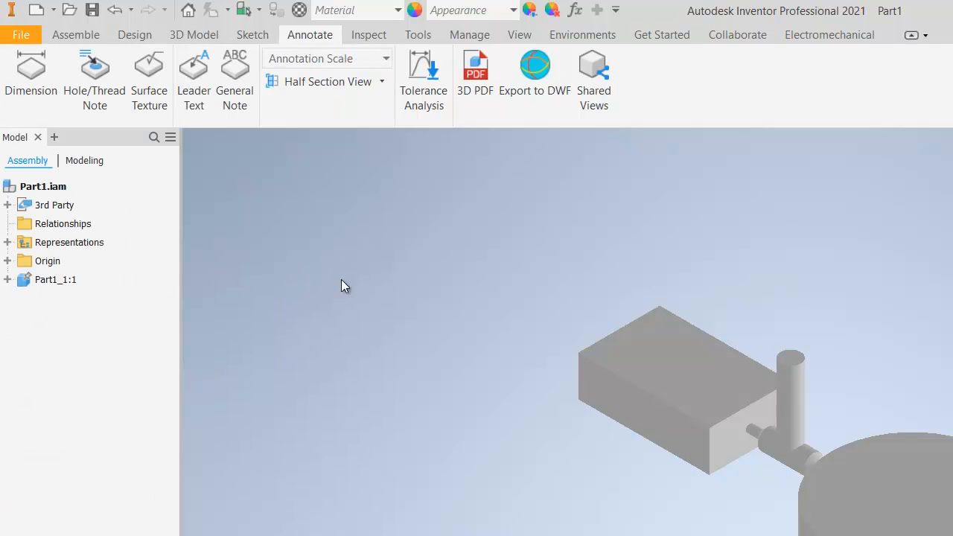
click(741, 504)
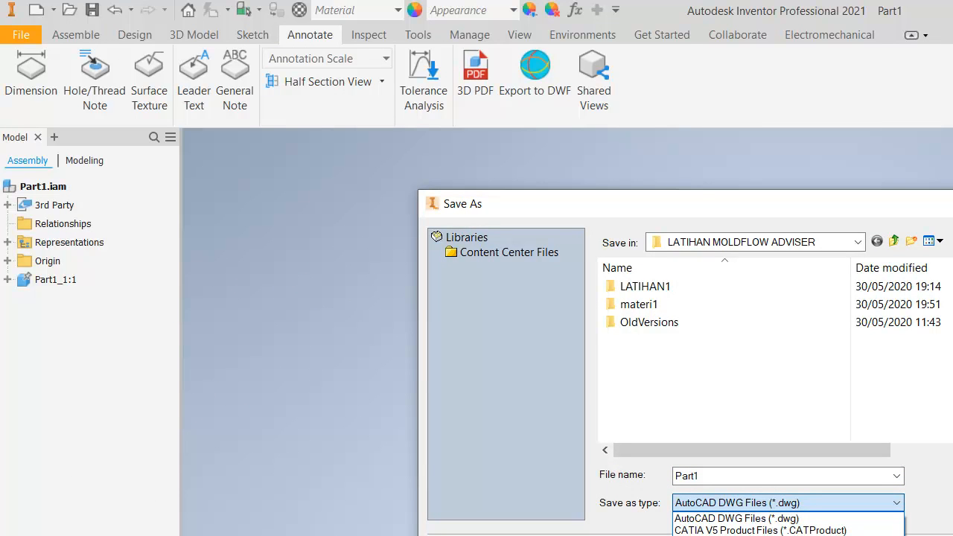
key(Escape)
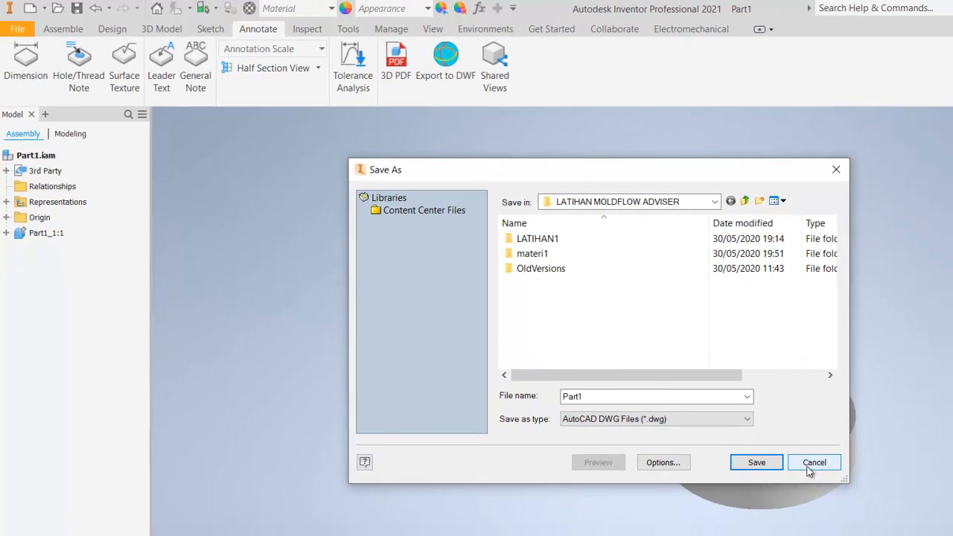
click(813, 461)
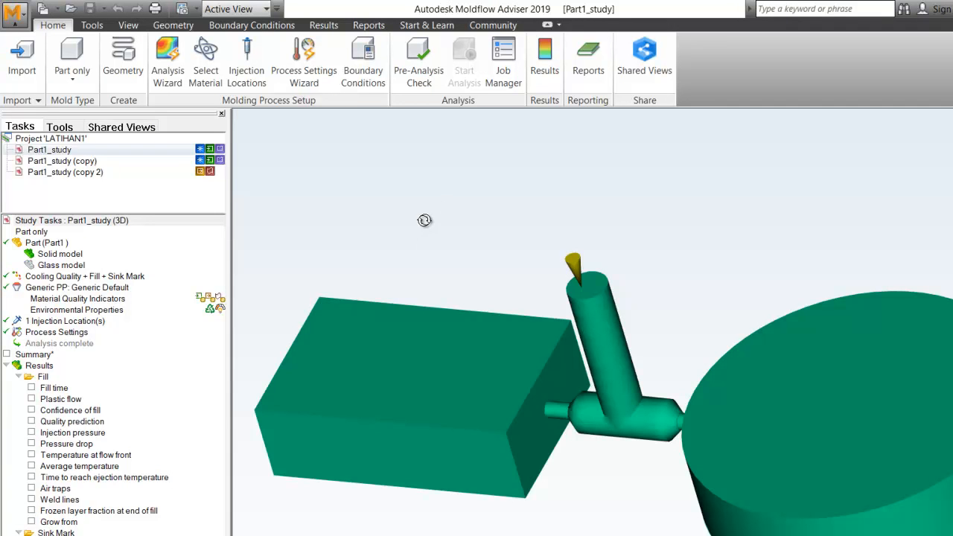
Switch to Moldflow Adviser and look over the options for opening a project or importing a model
click(16, 16)
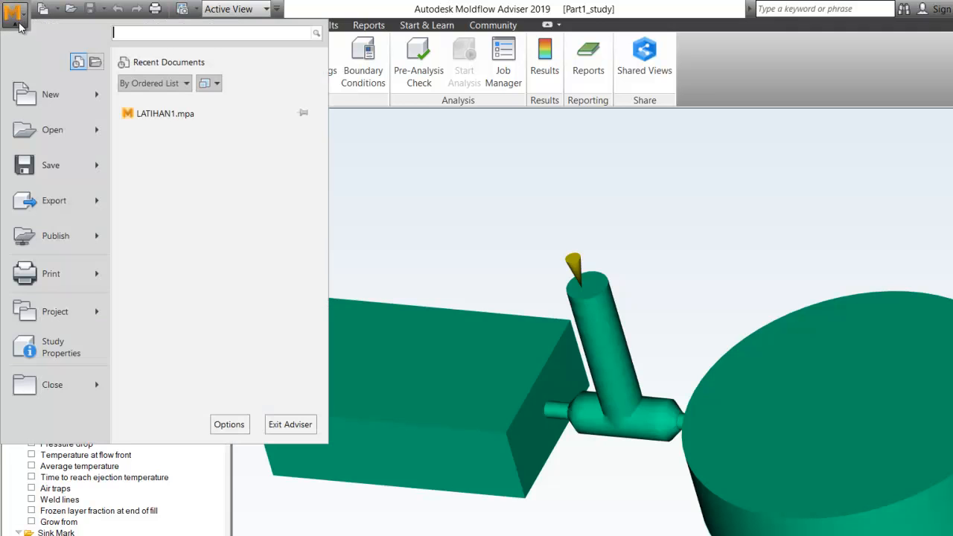
click(56, 131)
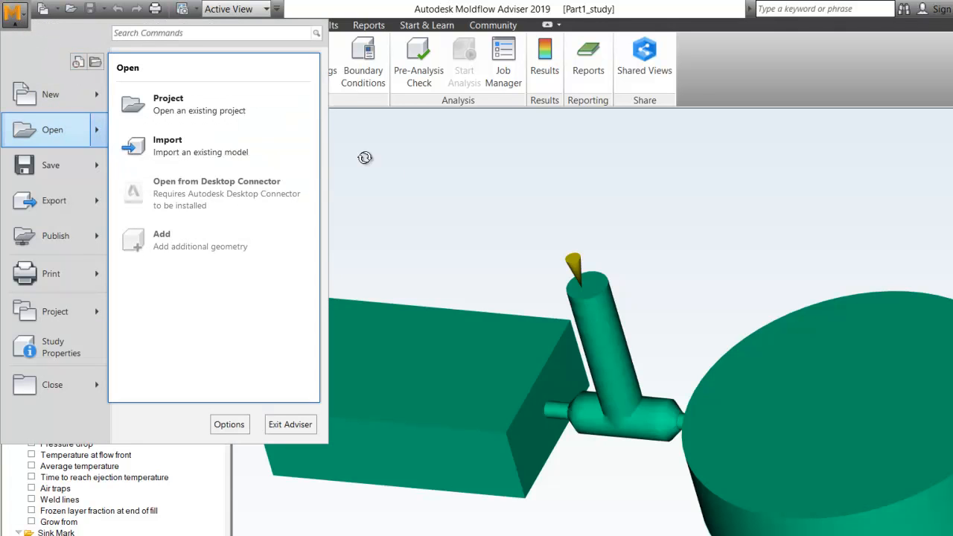
click(437, 179)
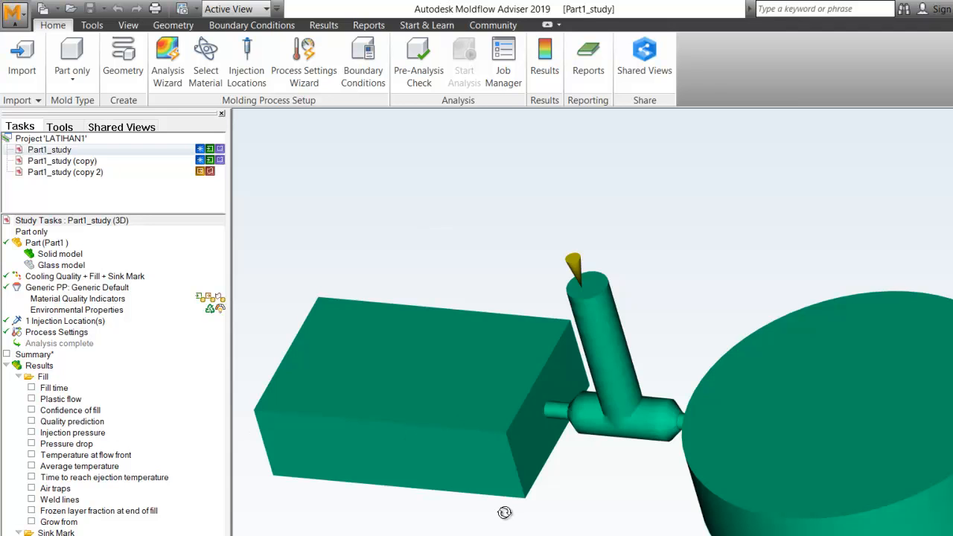
mouse_move(686, 292)
mouse_down()
mouse_move(691, 246)
mouse_move(640, 283)
mouse_move(662, 302)
mouse_move(669, 288)
mouse_up()
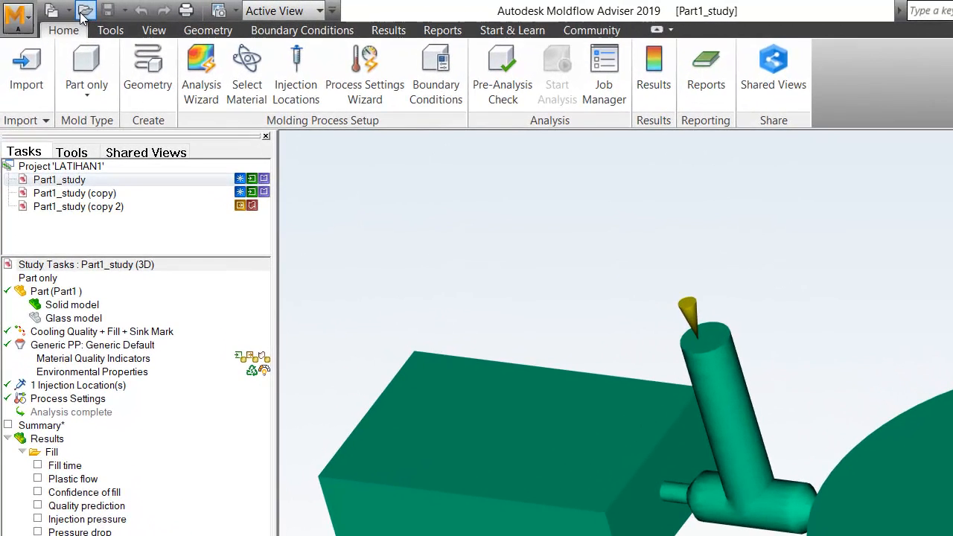
click(70, 9)
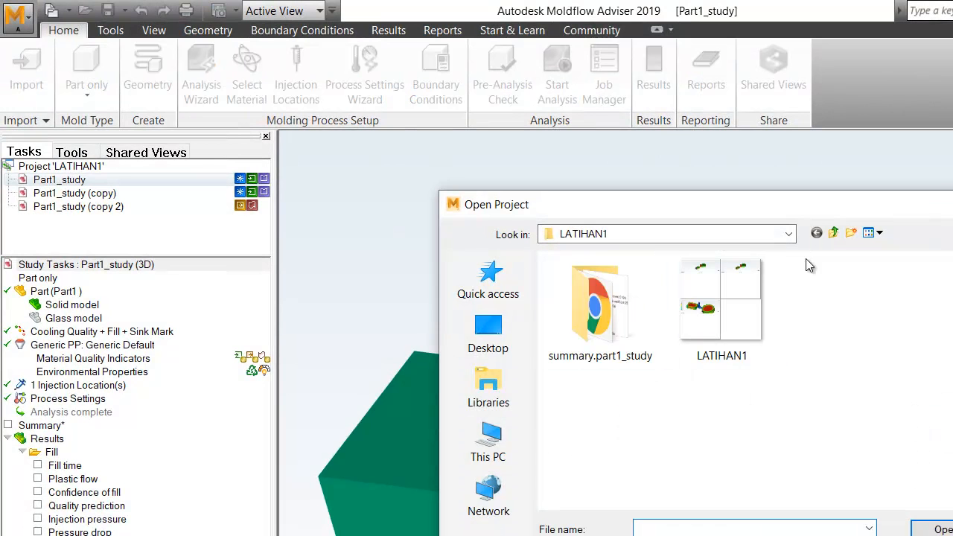
click(832, 234)
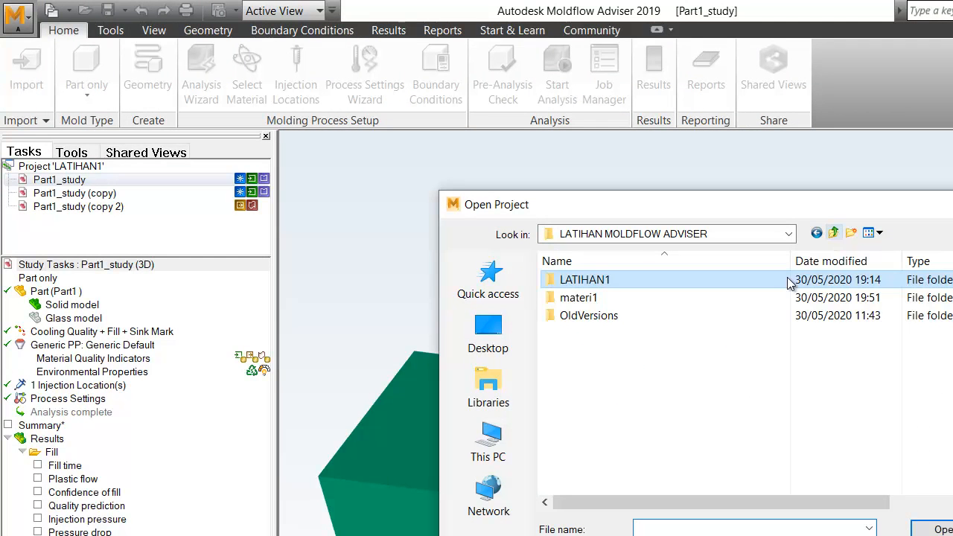
click(833, 234)
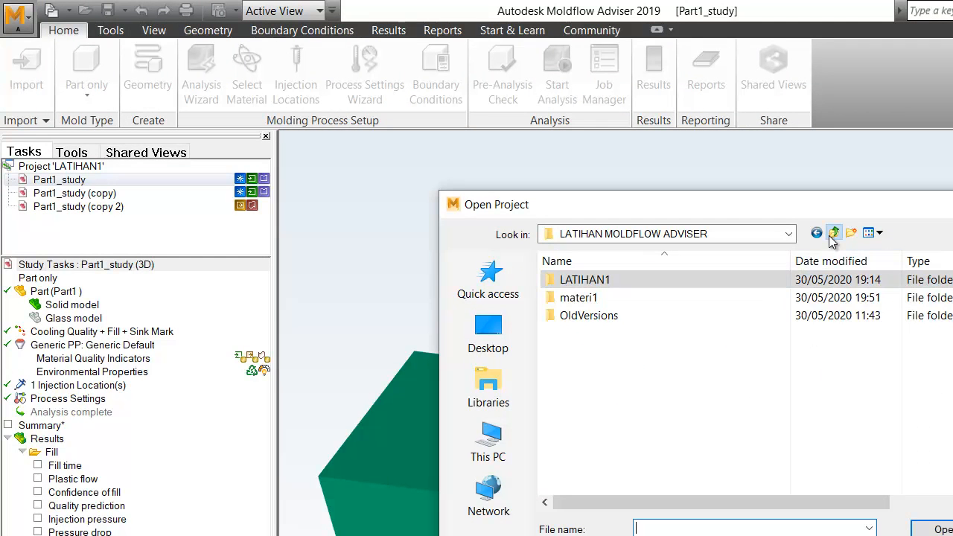
double_click(602, 440)
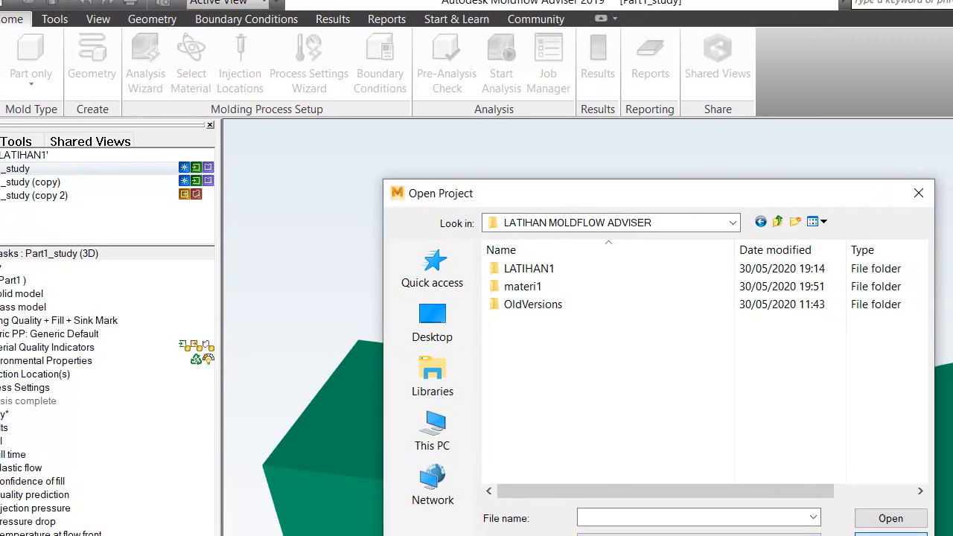
key(Escape)
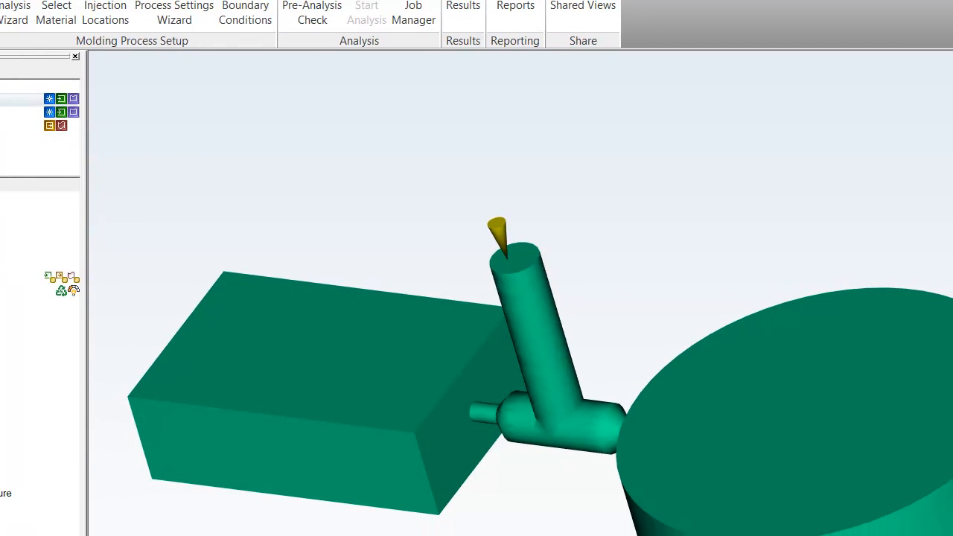
Start a new project and name it latihan1a
click(1, 17)
click(0, 67)
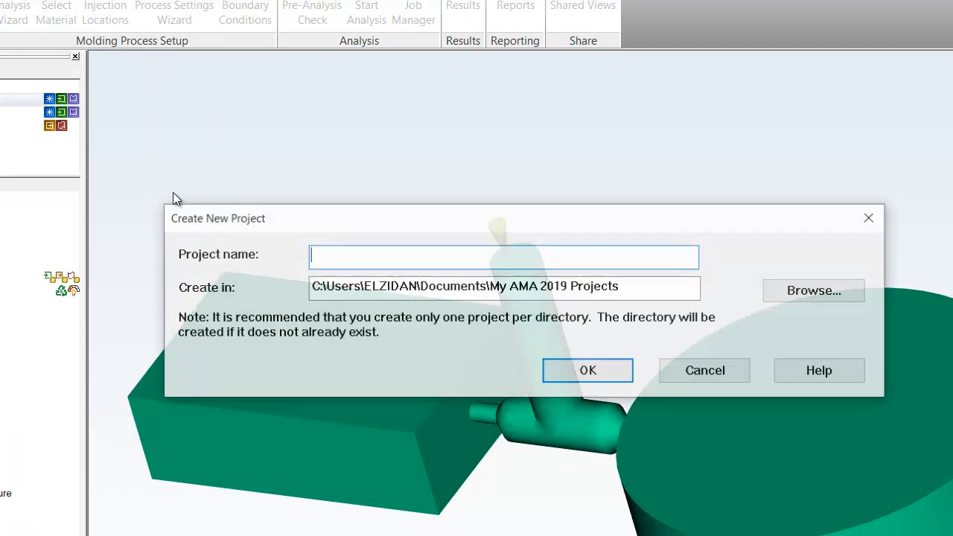
text(latihan1a)
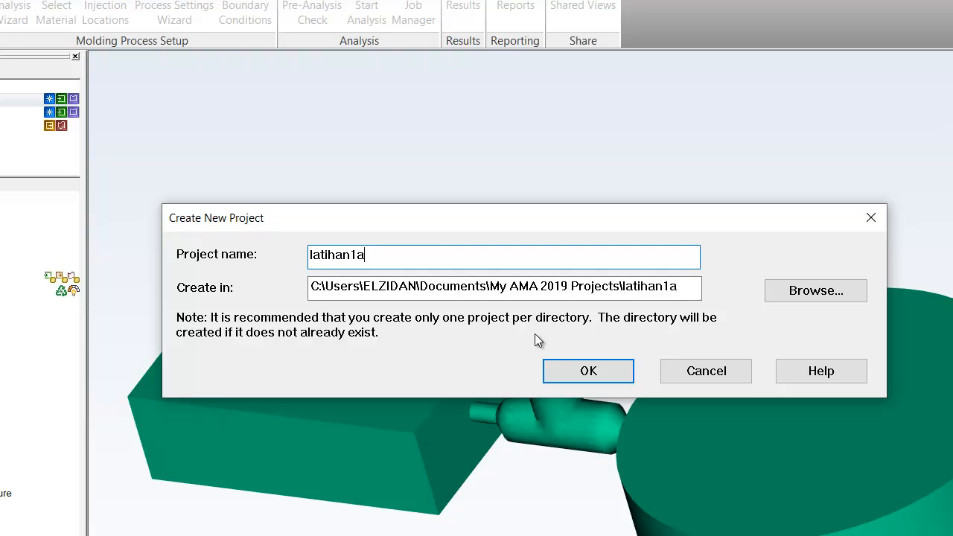
Set the project's location to the C:\DATA\LATIHAN MOLDFLOW ADVISER folder and create the project
click(799, 292)
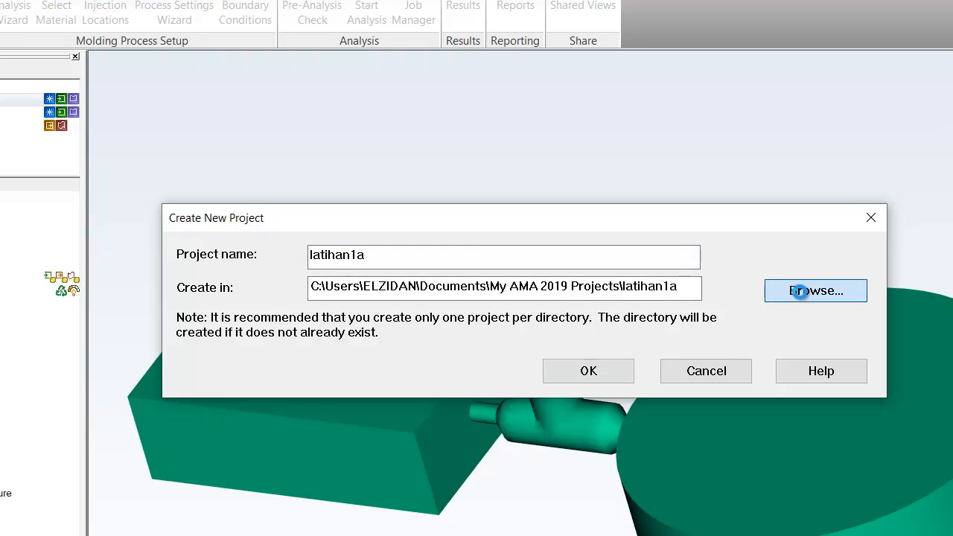
drag(643, 341, 645, 291)
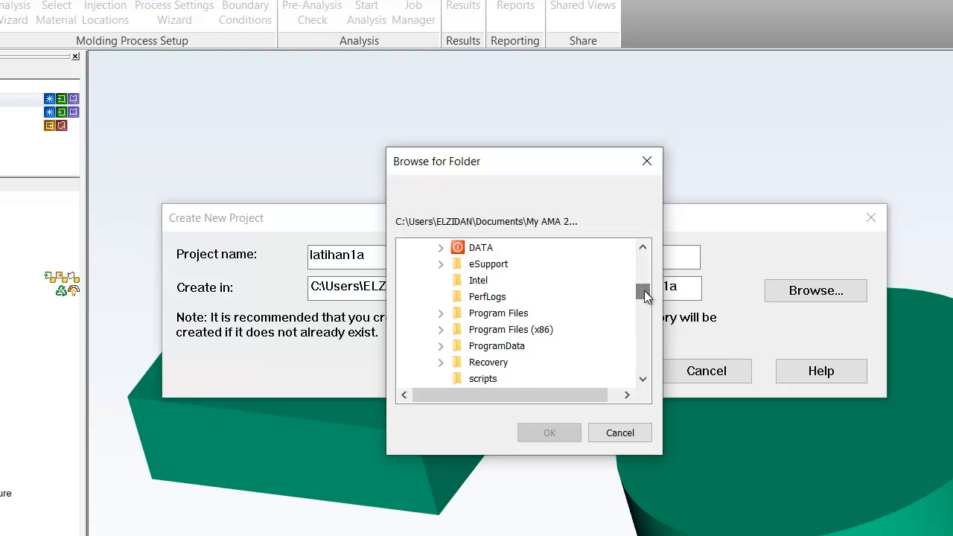
click(440, 248)
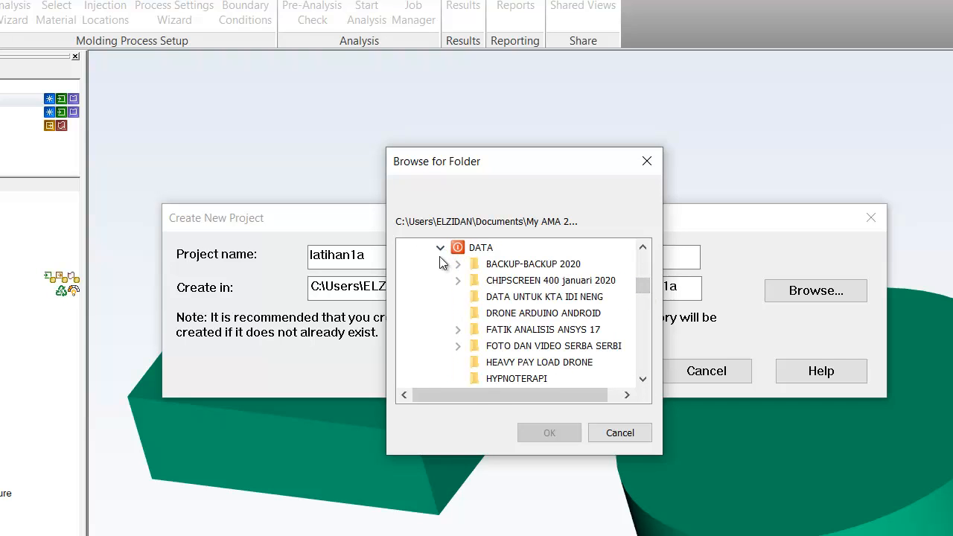
click(643, 379)
click(642, 379)
click(643, 379)
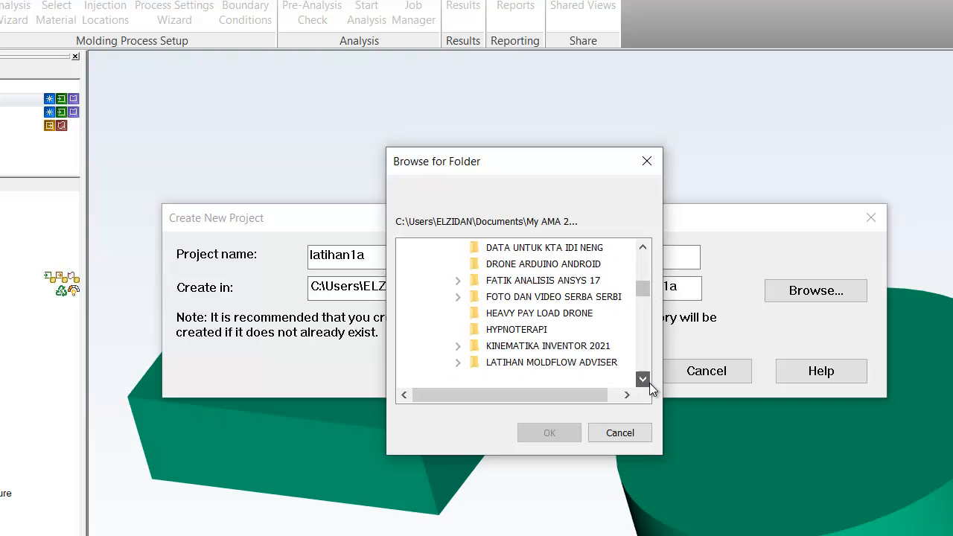
click(605, 363)
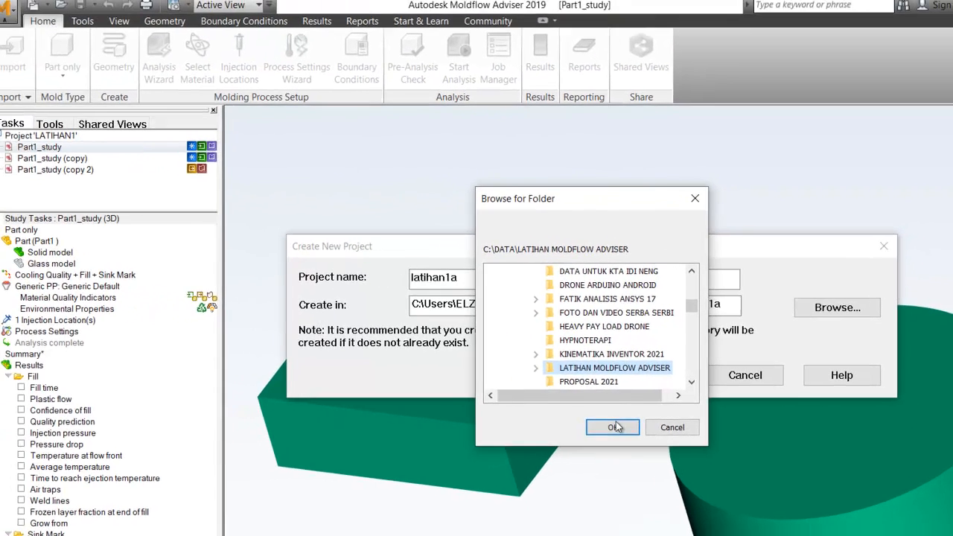
click(615, 426)
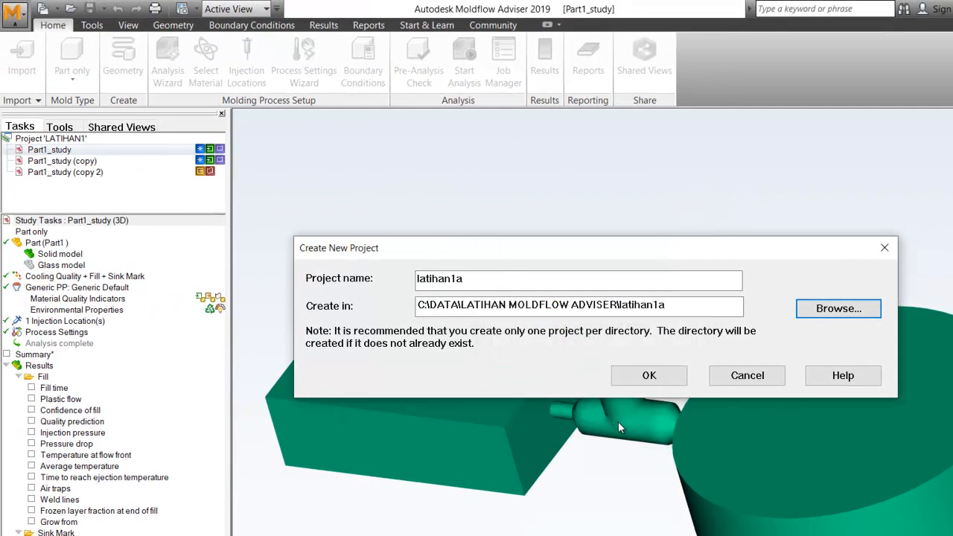
click(647, 377)
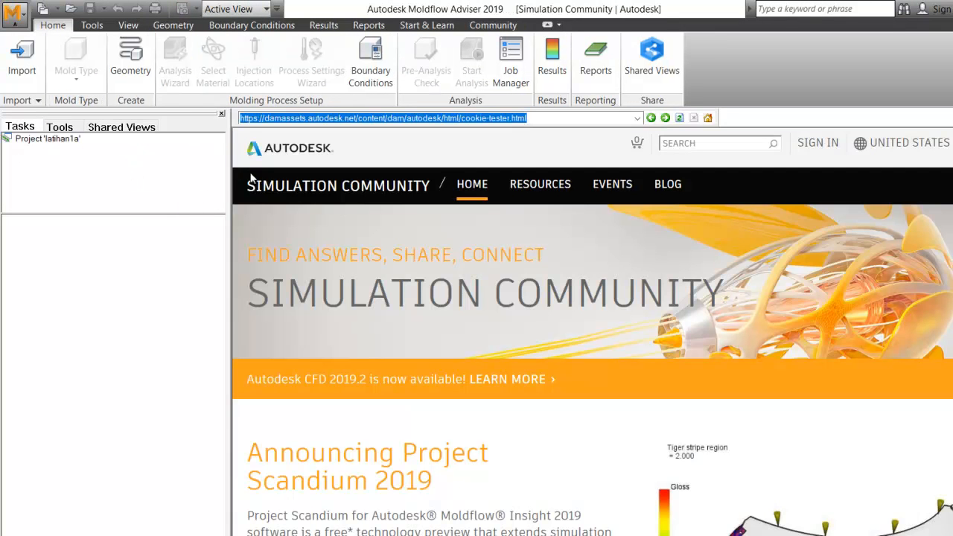
Start a model import and choose Part1.sat from the LATIHAN MOLDFLOW ADVISER folder as its source
click(24, 74)
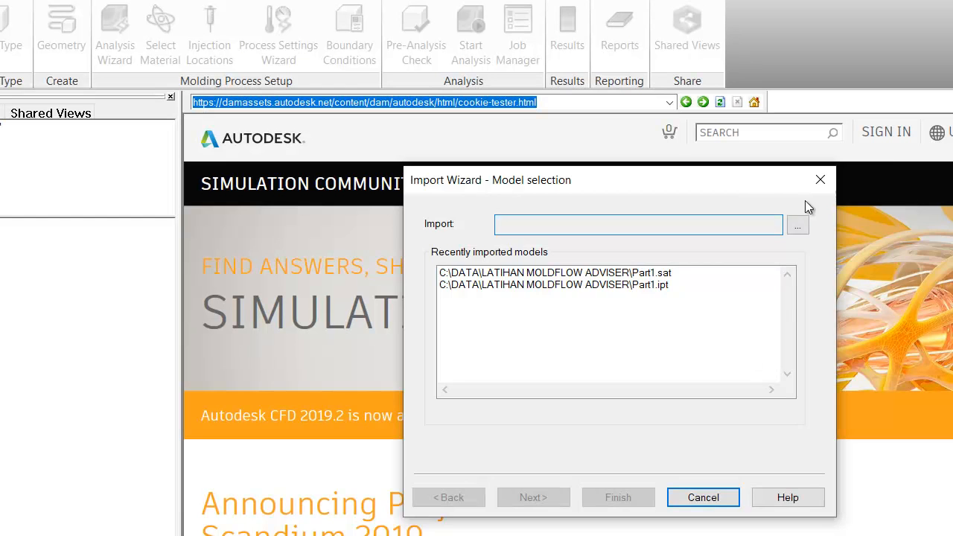
click(798, 225)
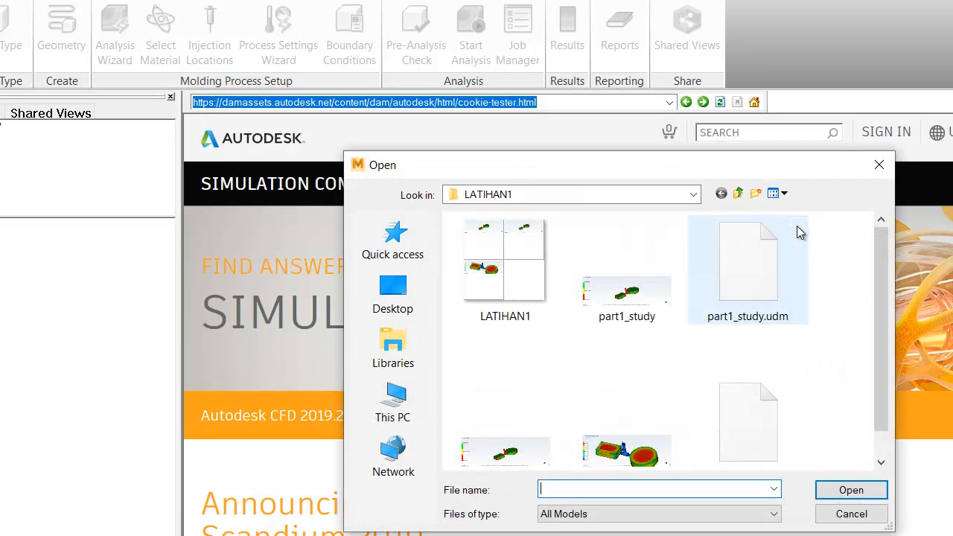
drag(885, 392, 887, 455)
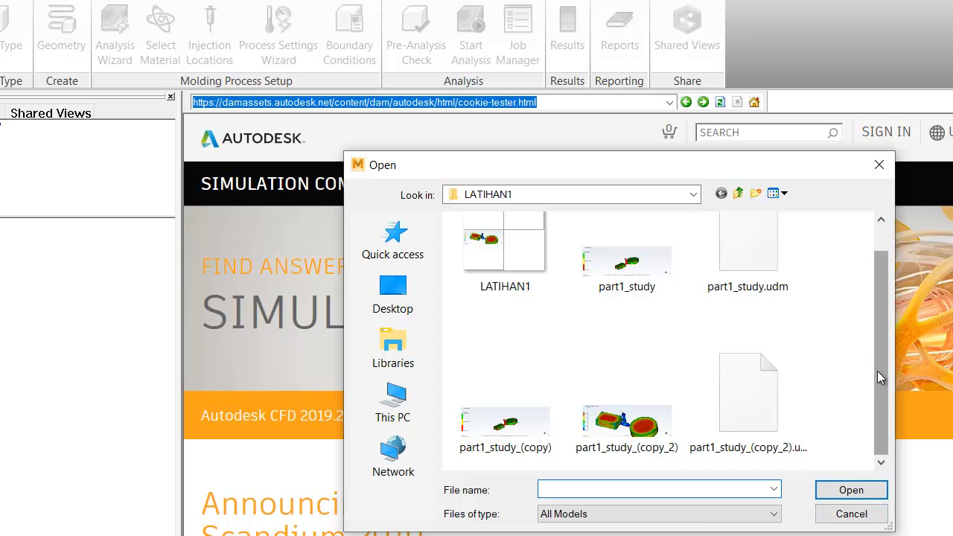
click(738, 194)
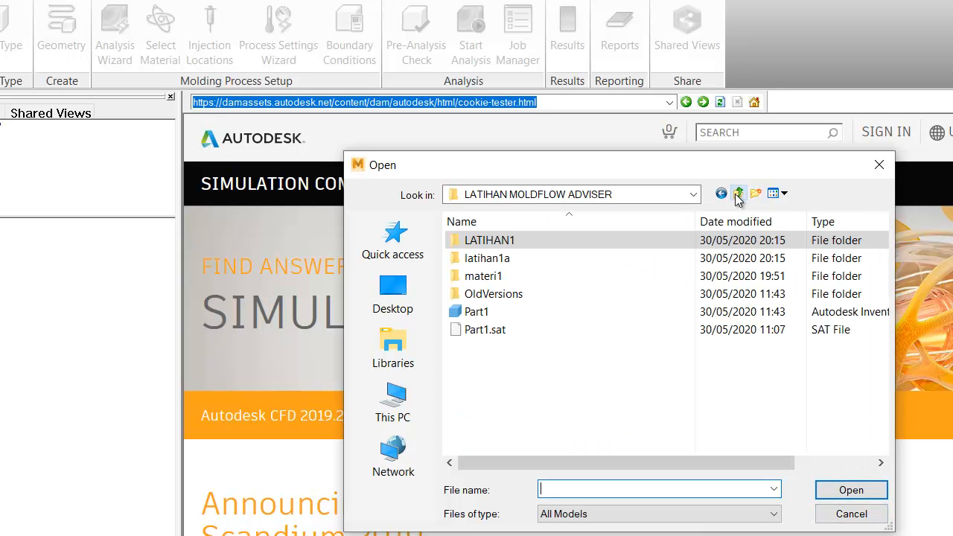
click(486, 329)
click(874, 496)
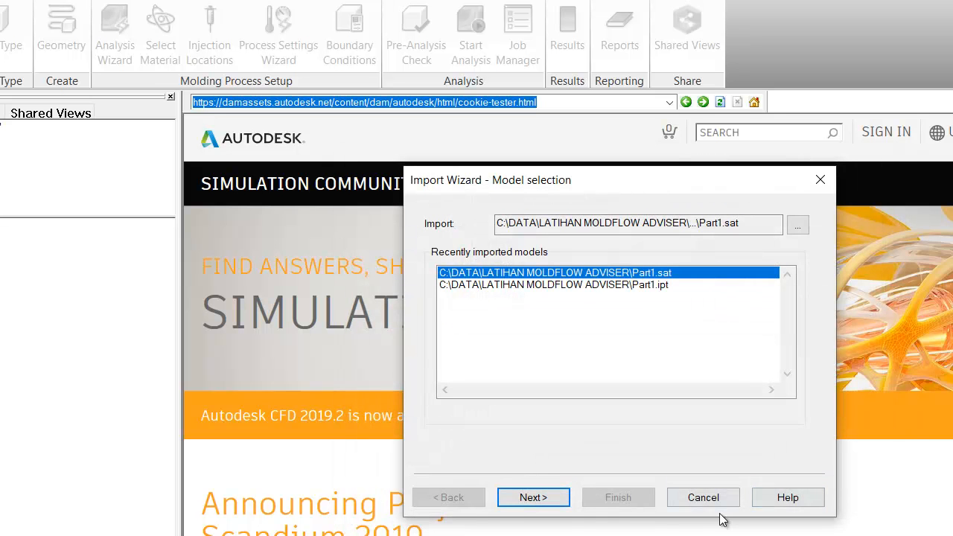
Import Part1.sat in millimeters with automatic clean up and suitability check enabled, using the Advanced - True 3D analysis type
click(550, 505)
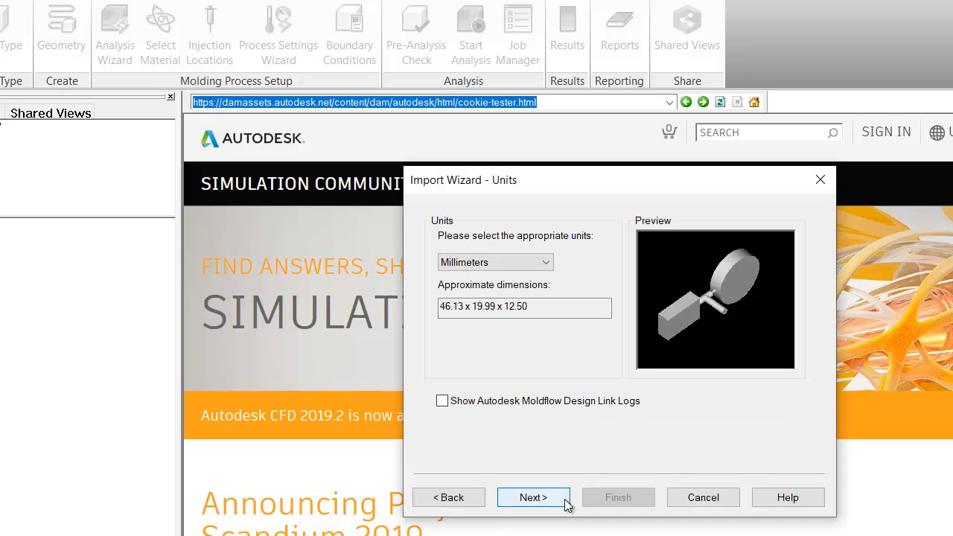
click(504, 261)
click(504, 261)
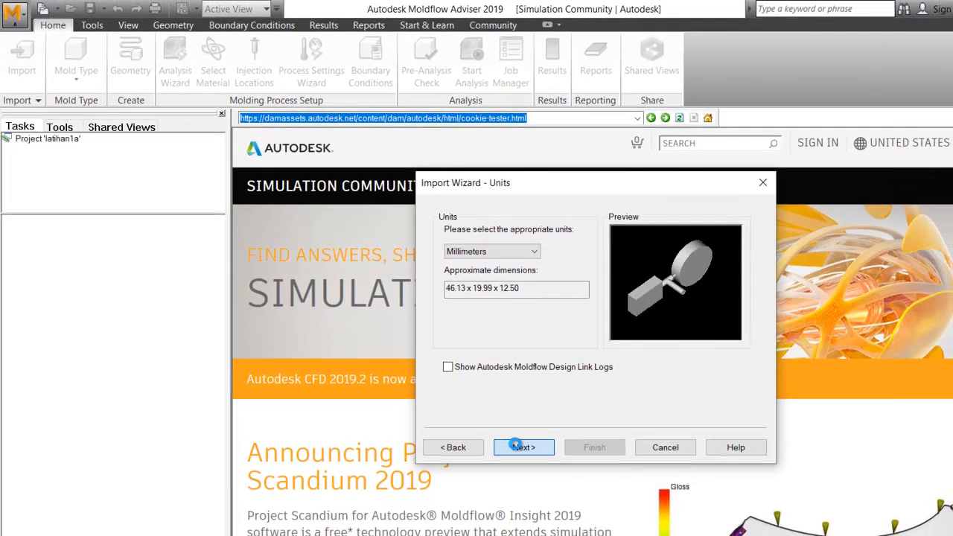
click(516, 447)
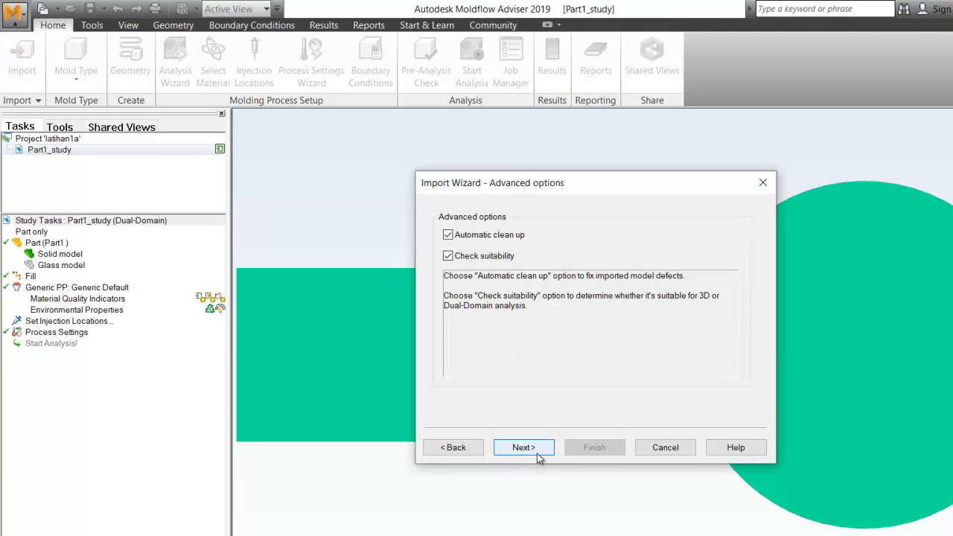
click(537, 450)
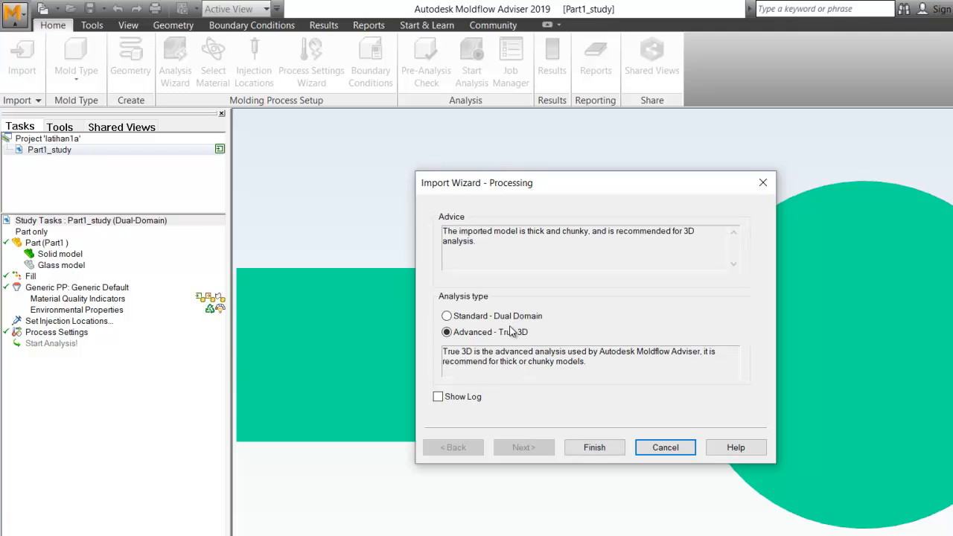
click(582, 447)
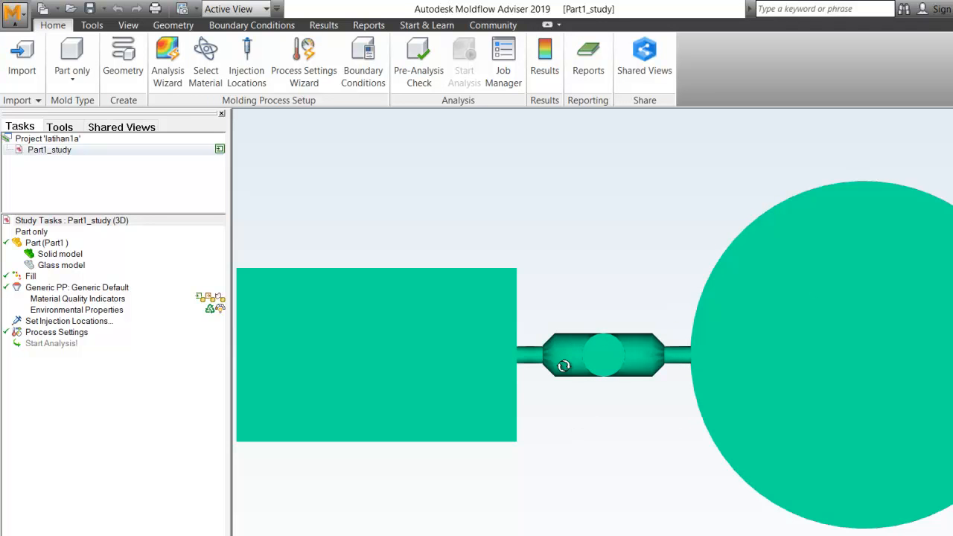
Place one injection location on the free end face of the sprue cylinder between the box and the disc
mouse_move(558, 411)
mouse_down()
mouse_move(558, 380)
mouse_move(521, 342)
mouse_move(498, 336)
mouse_move(494, 266)
mouse_up()
right_click(475, 228)
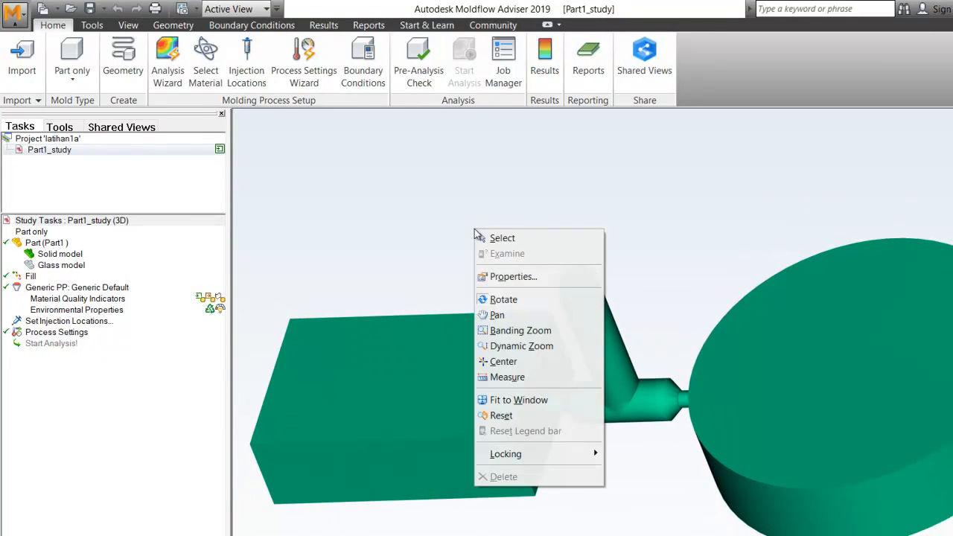
click(556, 207)
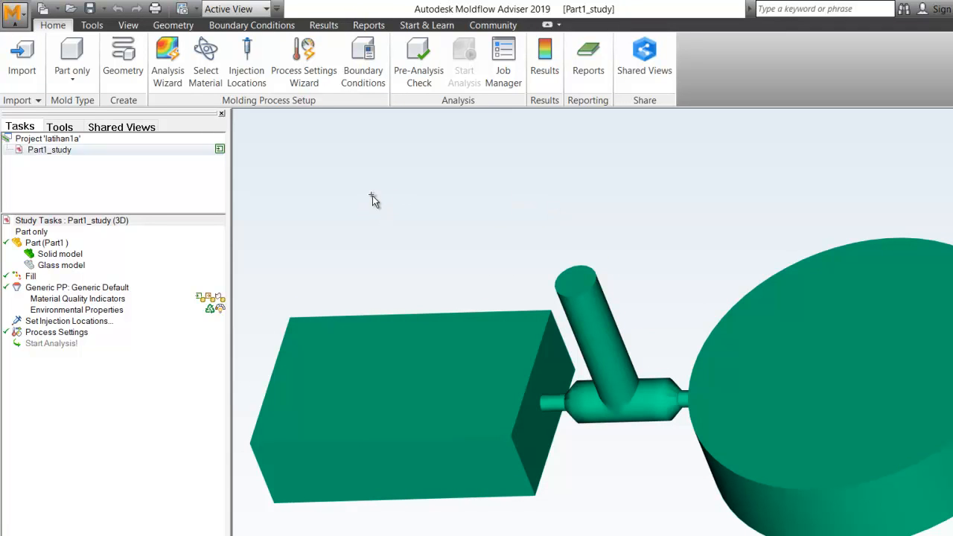
click(245, 74)
click(571, 283)
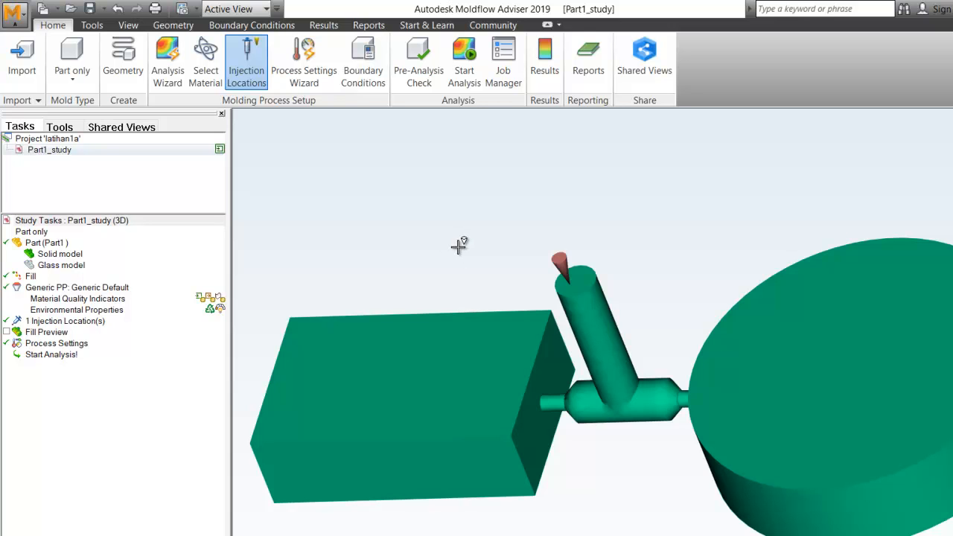
Open the study's material selection and look through the available manufacturers and the trade names of Generic Default
click(211, 77)
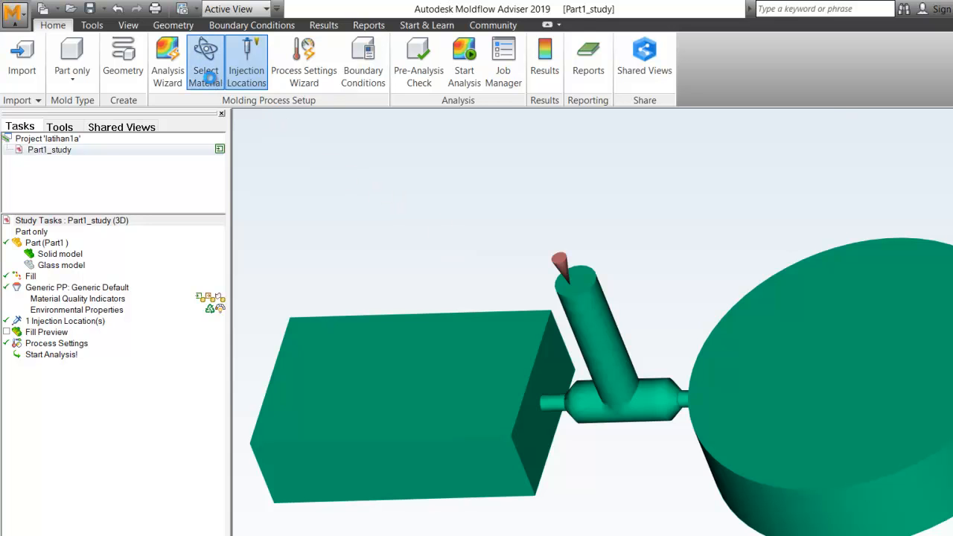
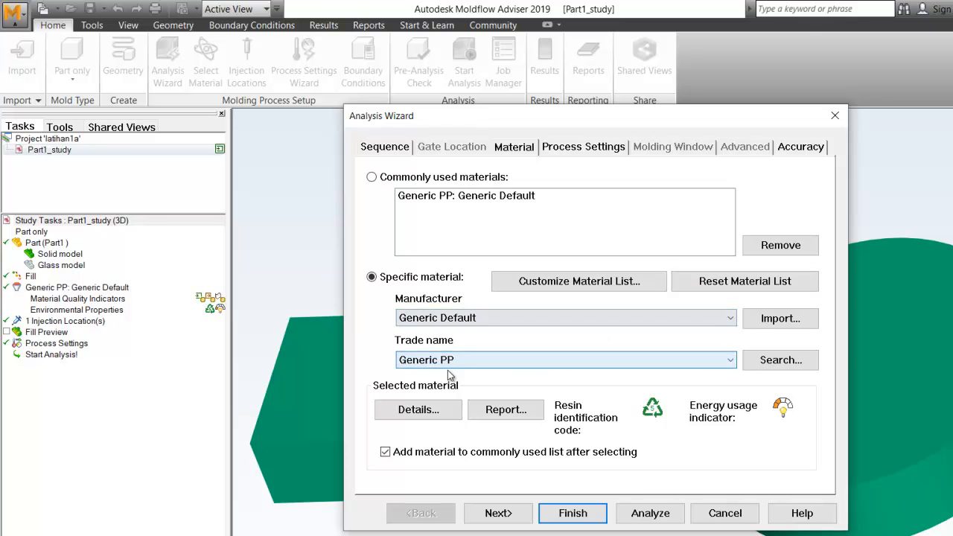
click(594, 366)
click(594, 366)
click(595, 318)
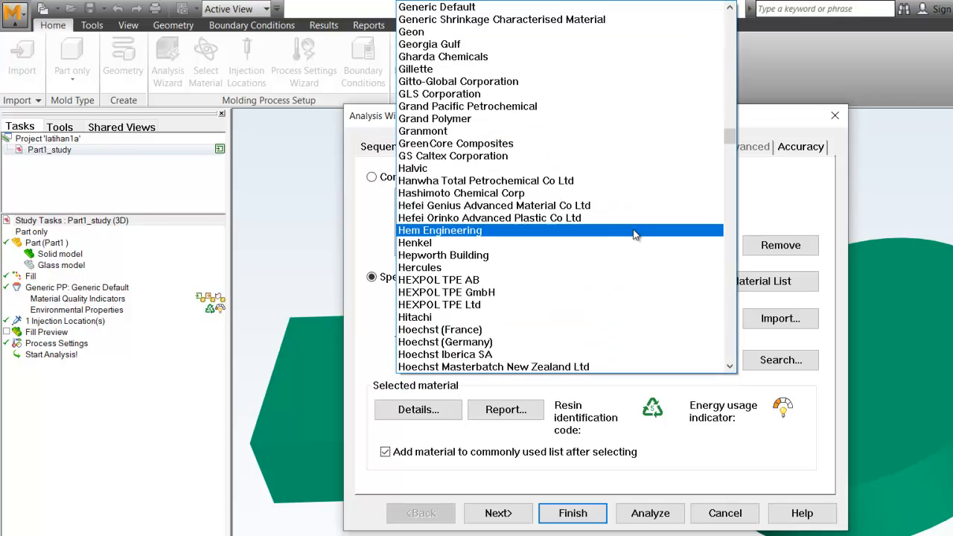
drag(730, 138, 730, 20)
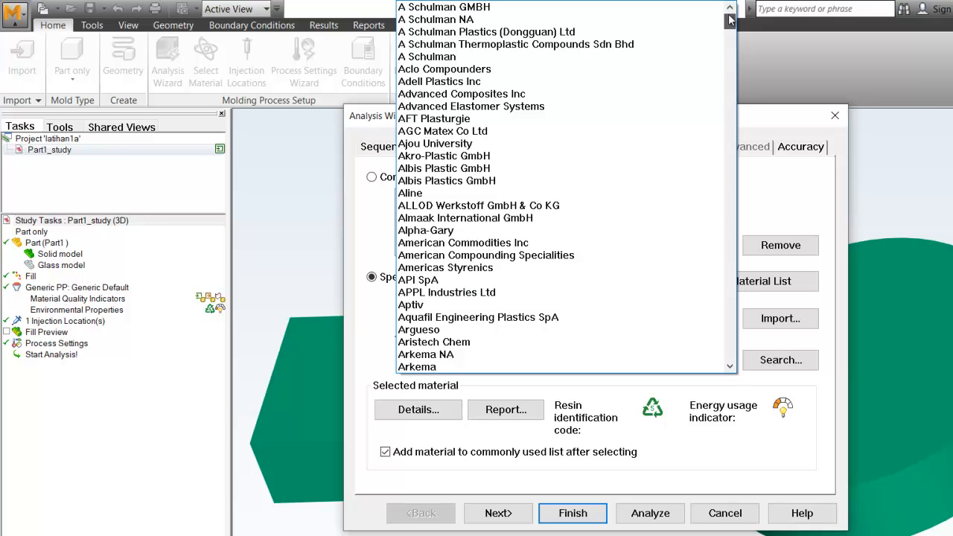
drag(730, 21, 733, 58)
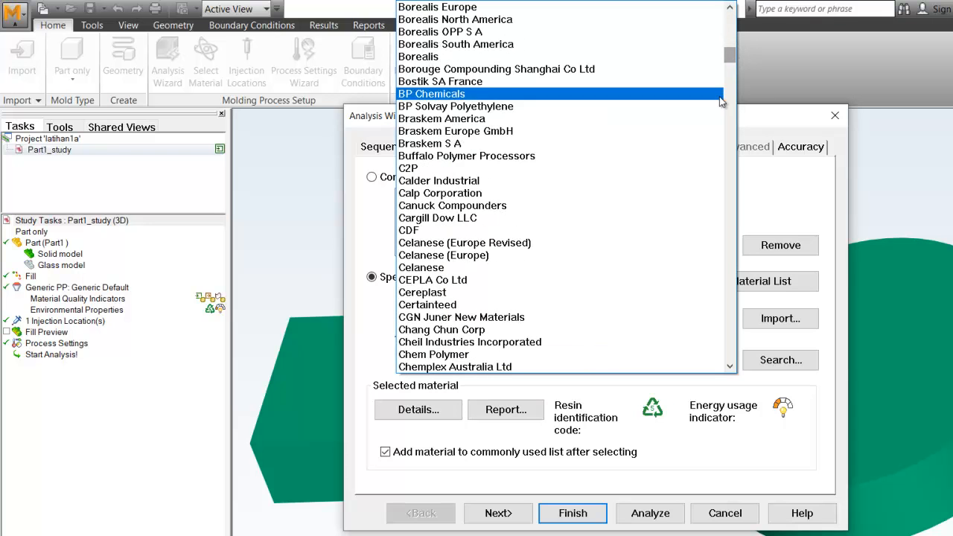
click(765, 186)
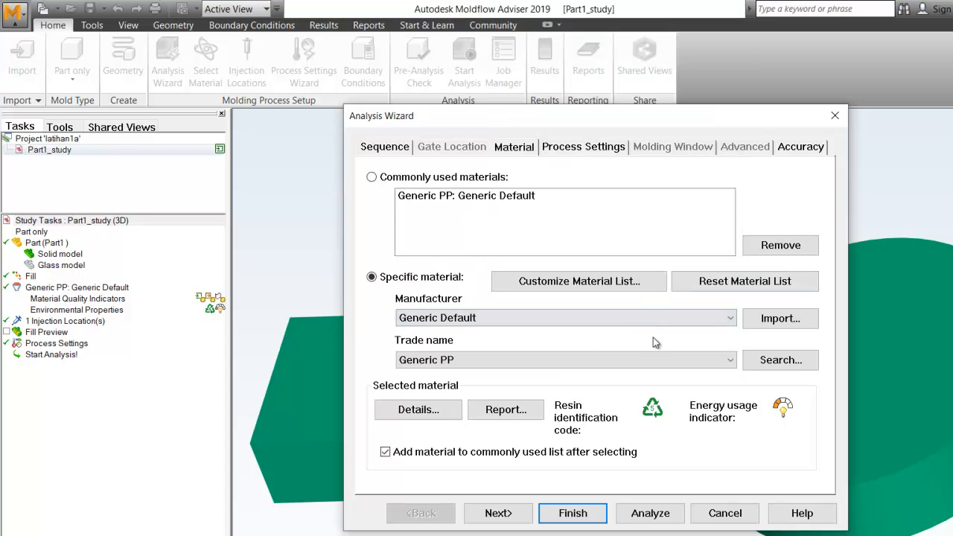
click(627, 318)
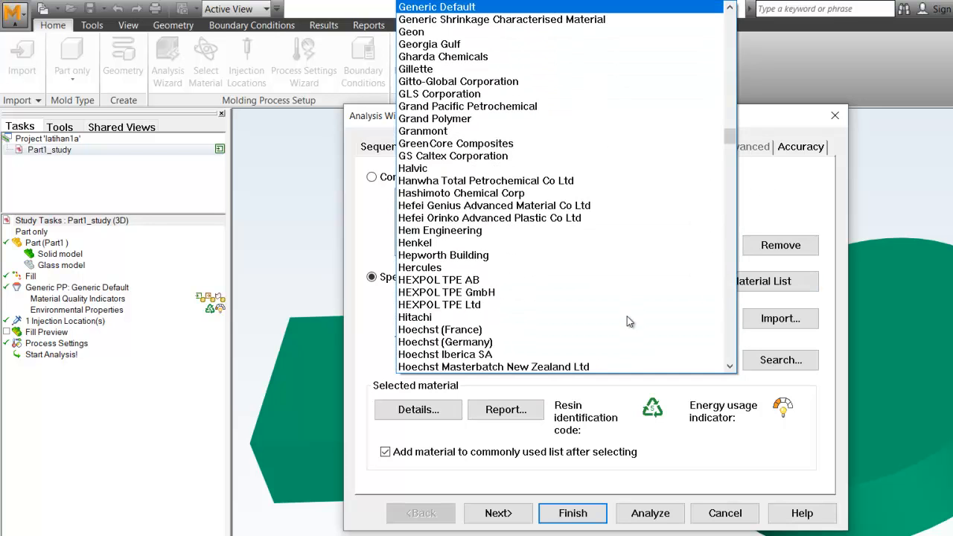
click(767, 108)
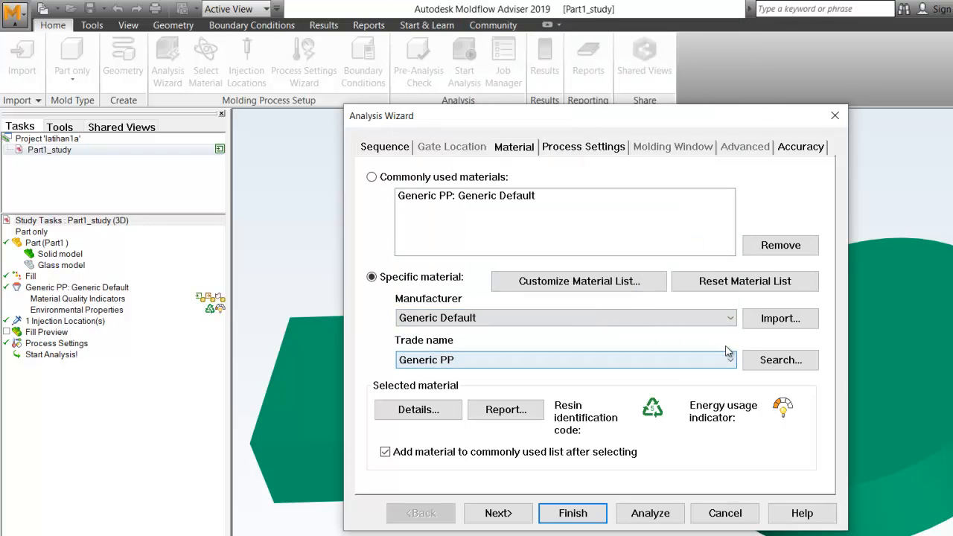
click(654, 358)
click(654, 361)
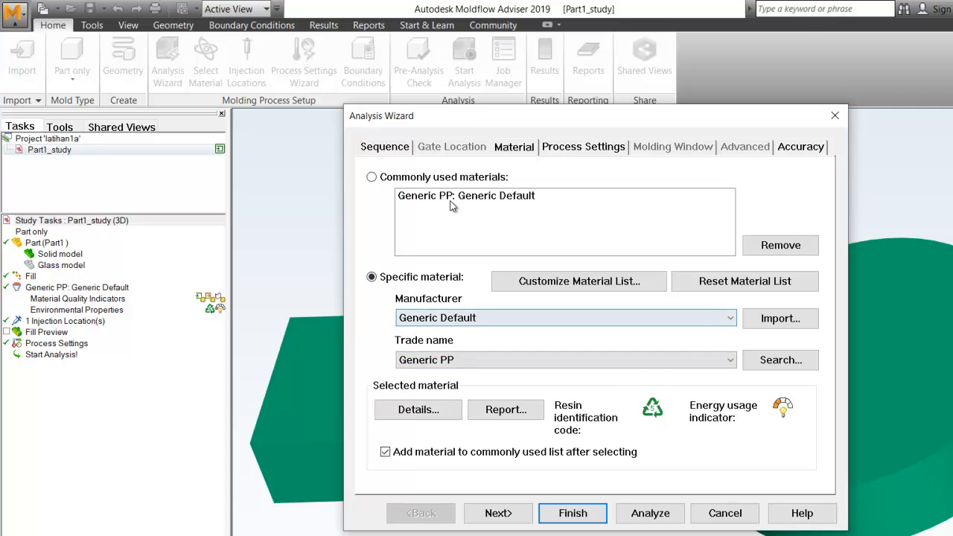
Browse the manufacturers and choose Isolyser as the specific material's manufacturer
click(508, 318)
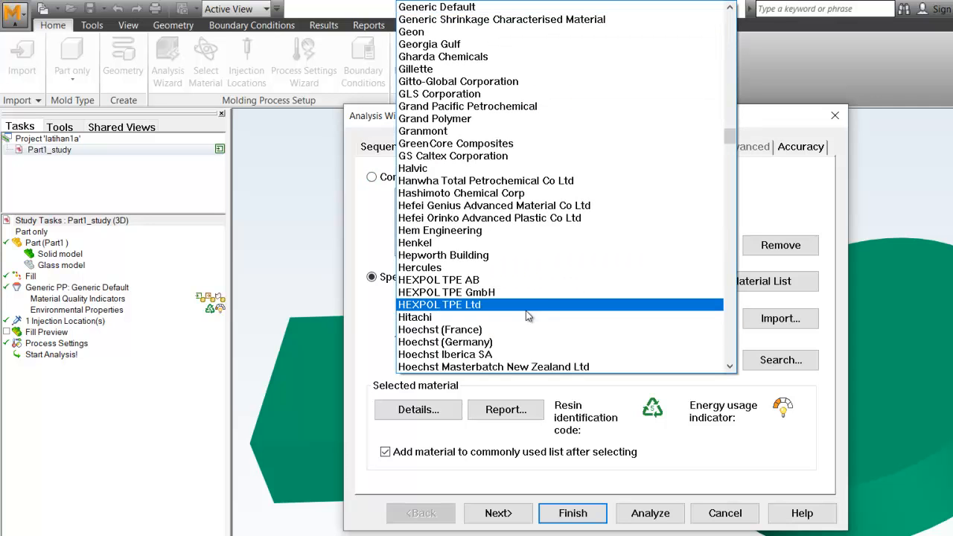
scroll(549, 305, down, 2)
scroll(549, 305, down, 5)
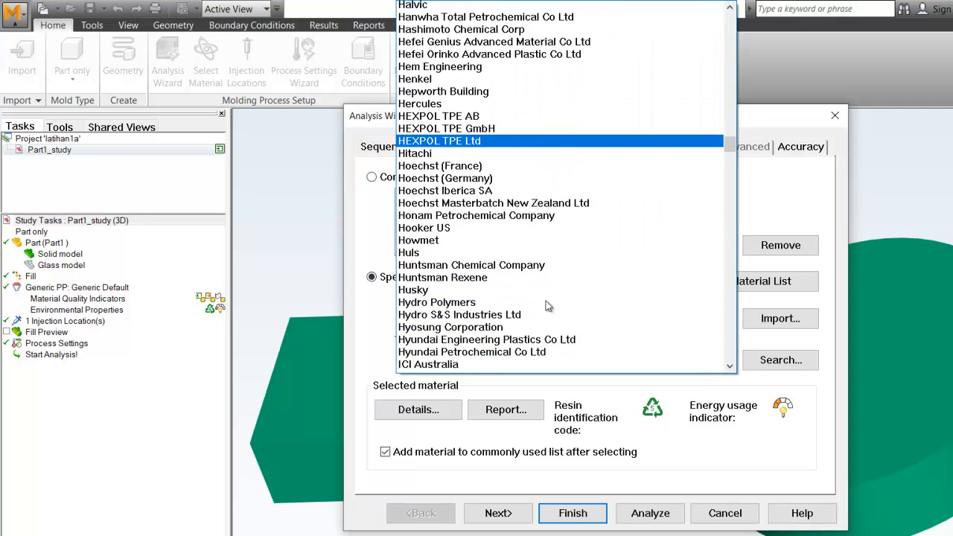
scroll(524, 318, down, 6)
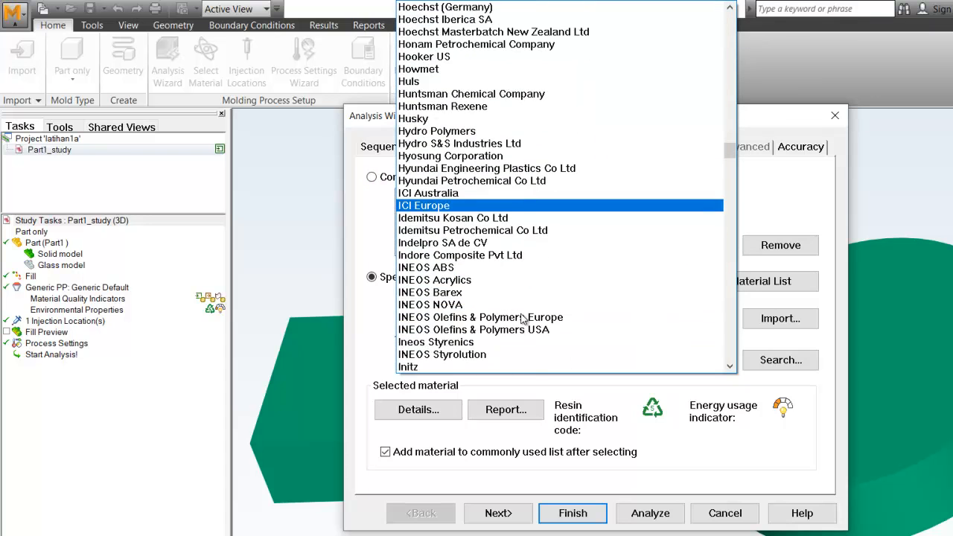
scroll(523, 318, down, 5)
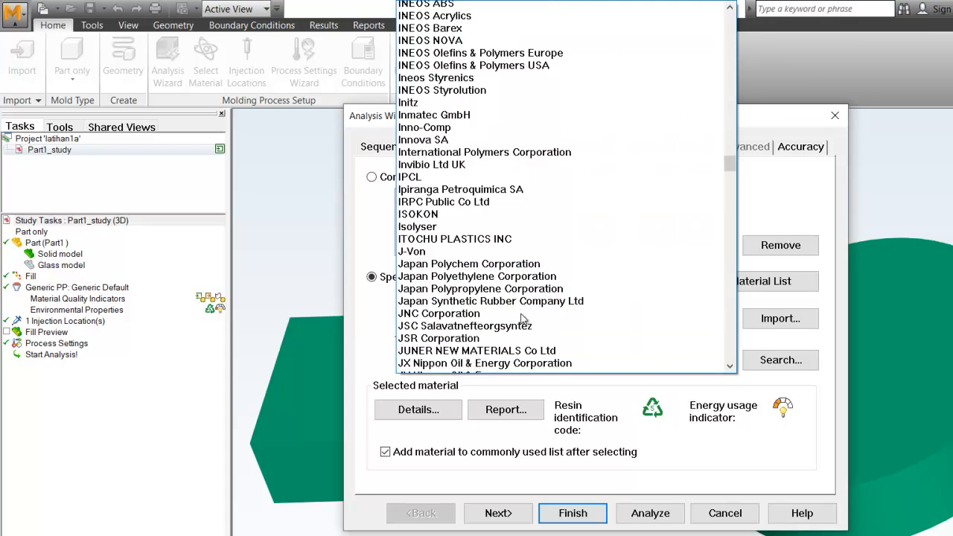
click(721, 157)
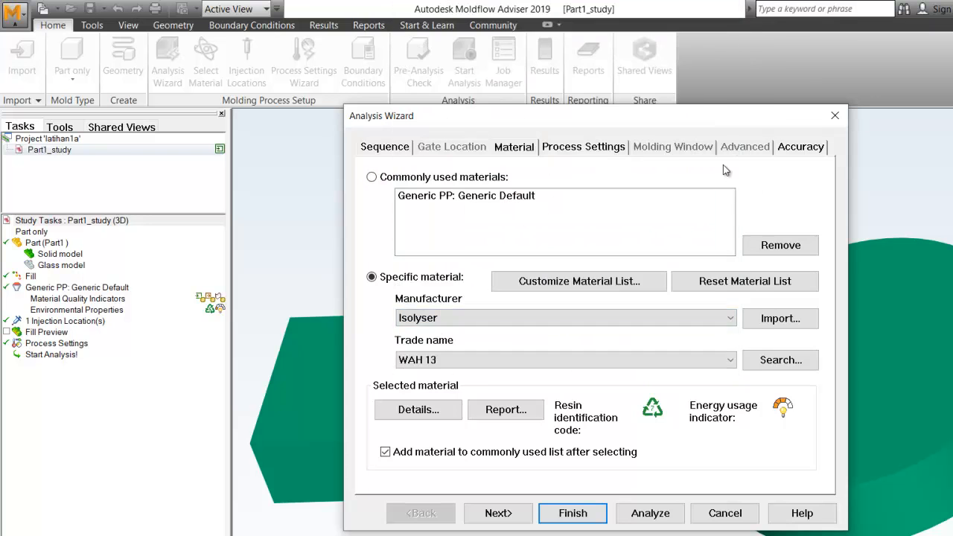
click(542, 319)
drag(730, 173, 758, 262)
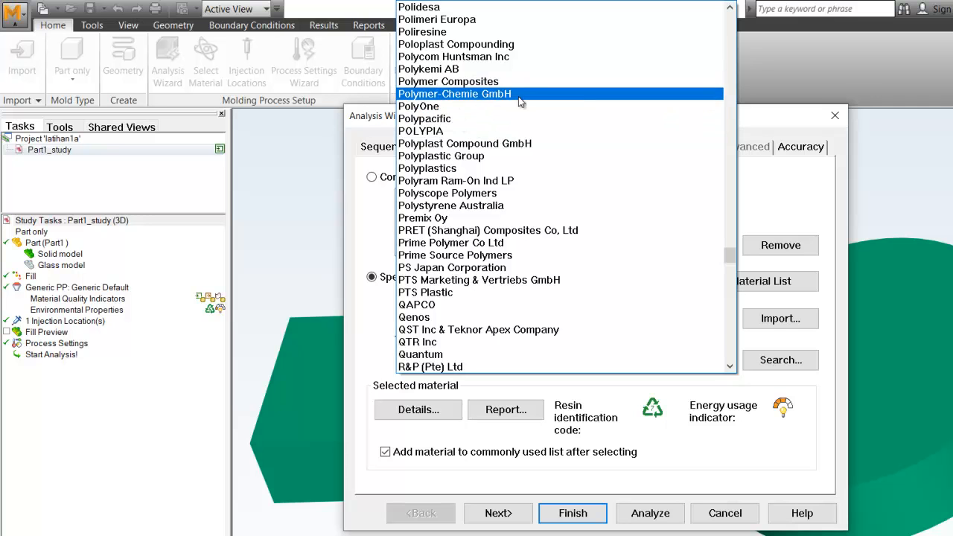
drag(731, 257, 752, 25)
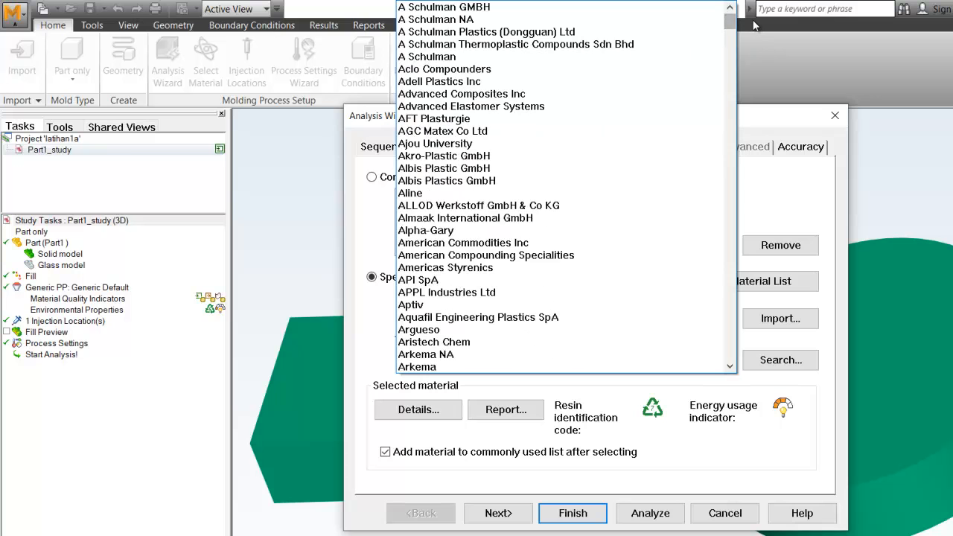
drag(790, 138, 796, 194)
click(796, 193)
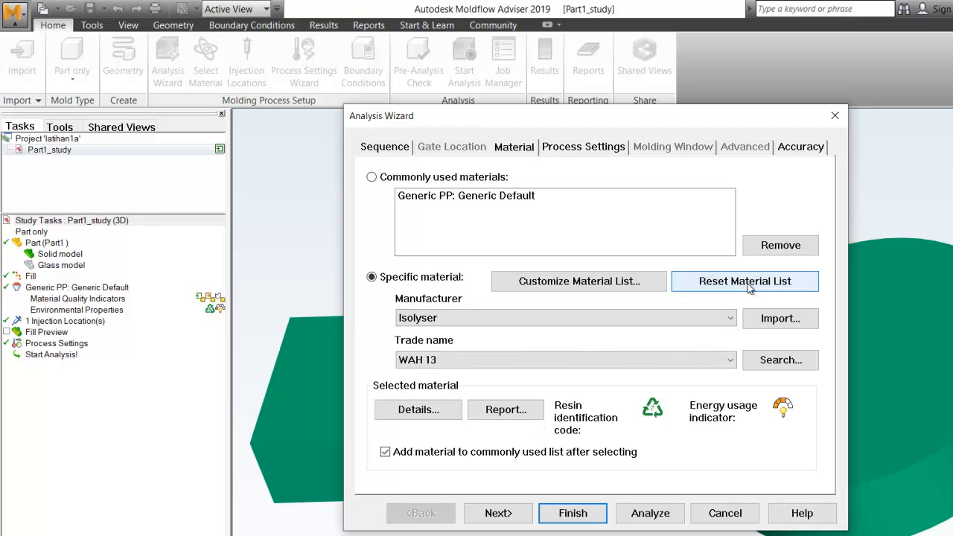
Try the commonly used materials option, return to specific material, and reset the material list
click(489, 179)
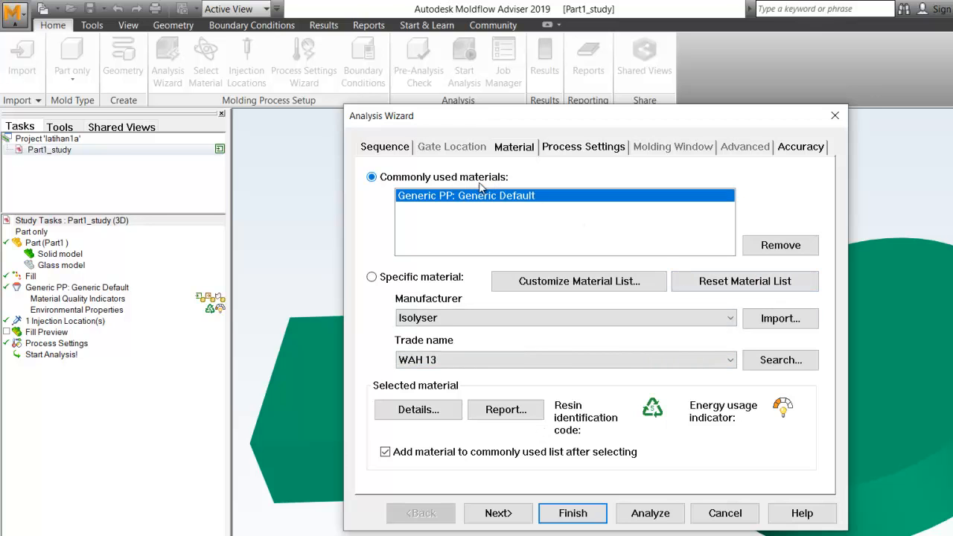
click(398, 277)
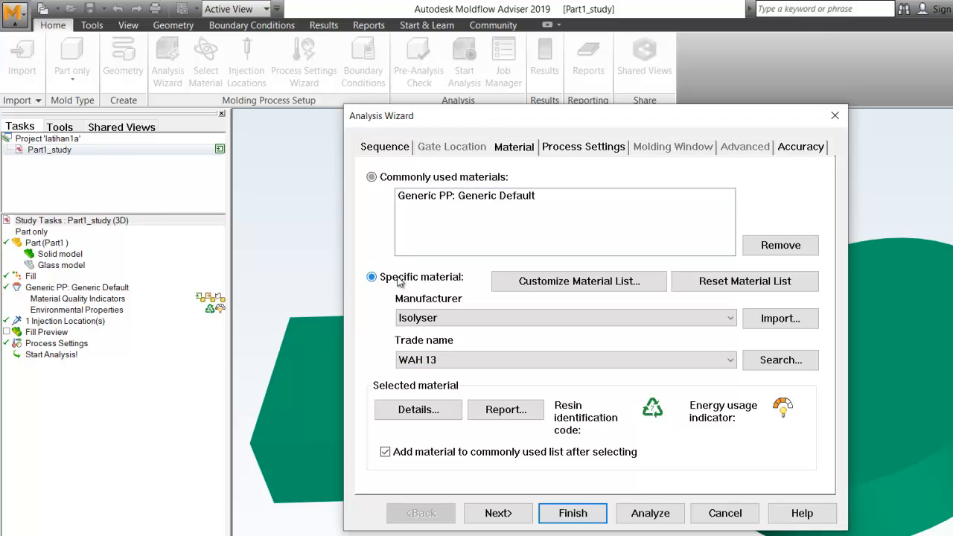
click(719, 287)
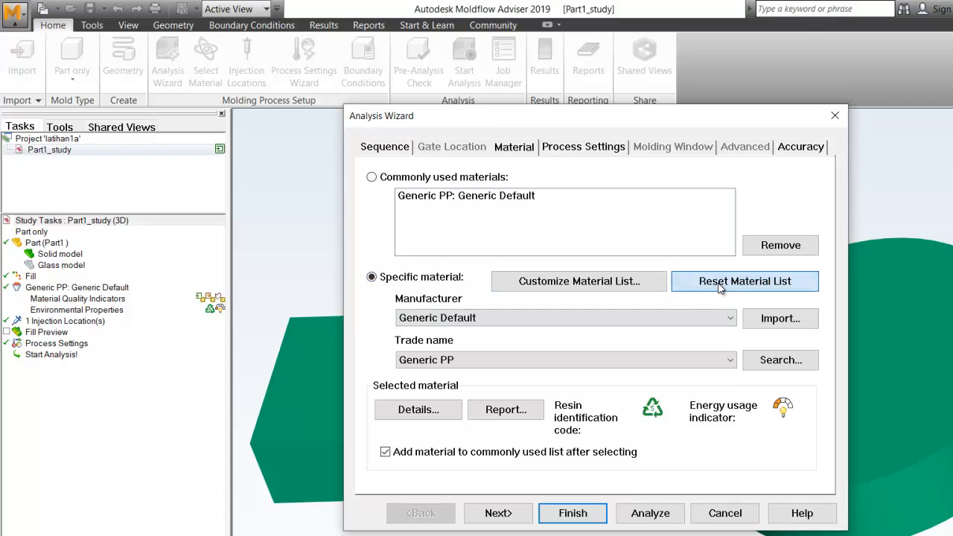
click(529, 319)
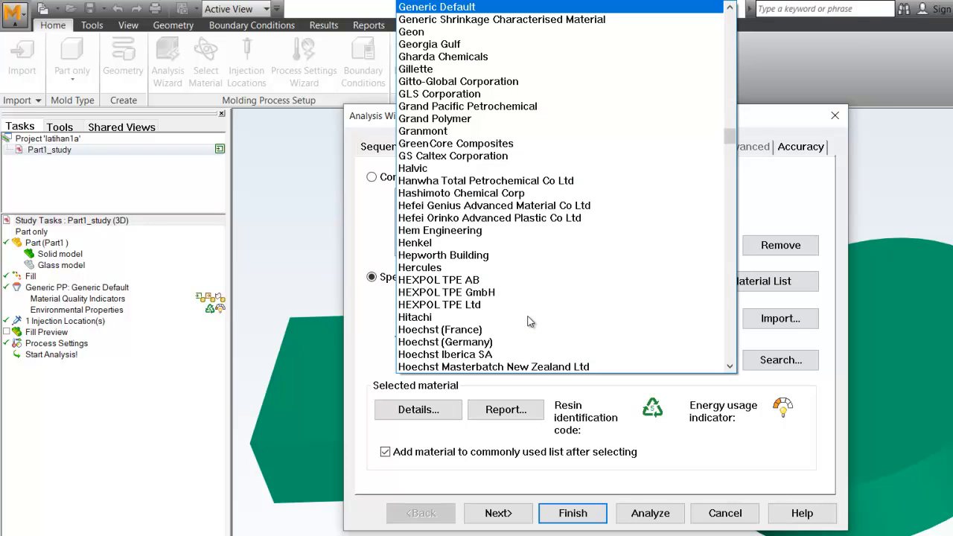
click(367, 237)
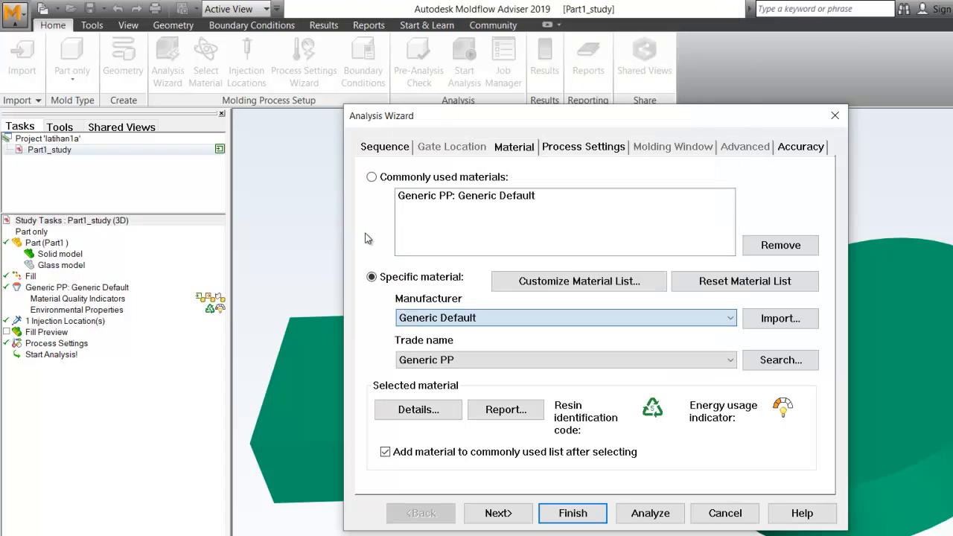
click(508, 359)
click(507, 374)
Search the thermoplastics database for manufacturers containing PET, look over the first match's family abbreviation, and leave without selecting a material
click(780, 361)
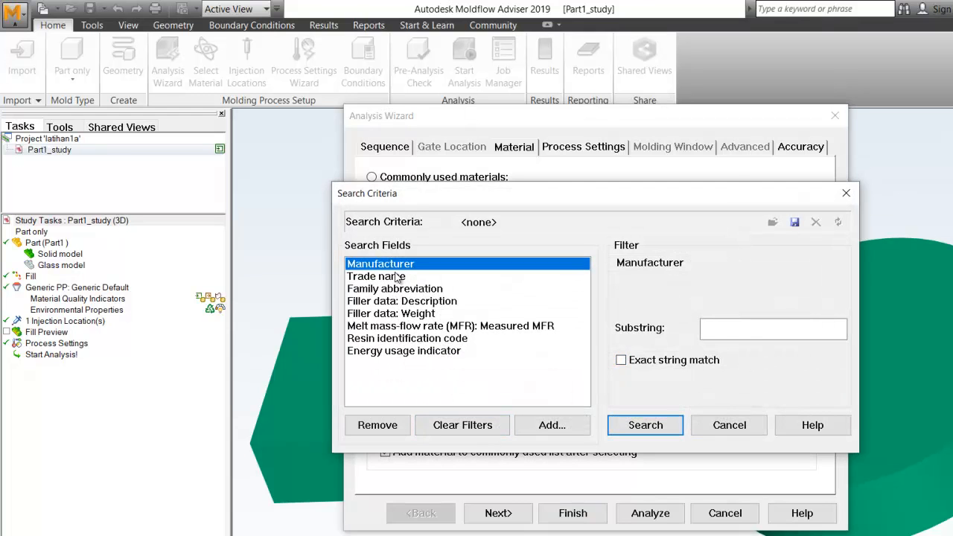
click(737, 332)
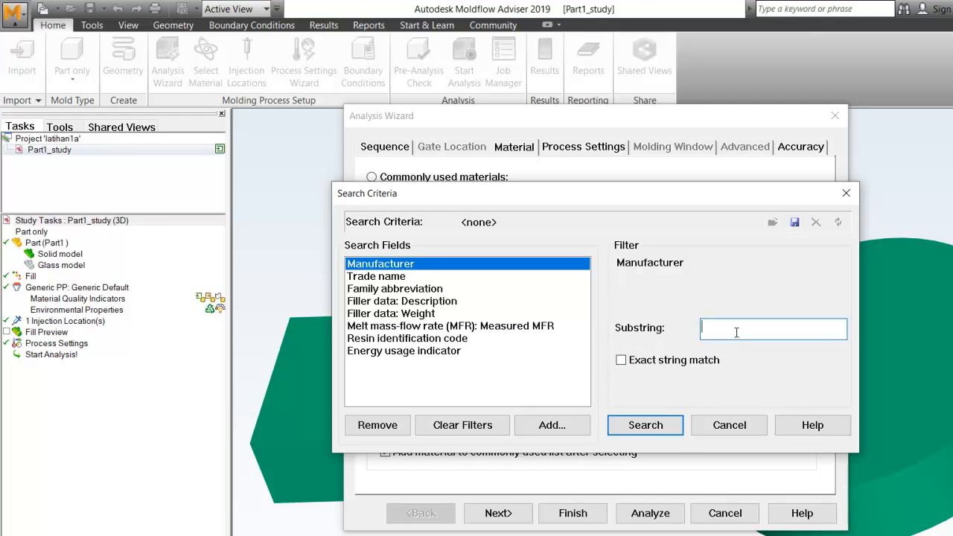
text(PET)
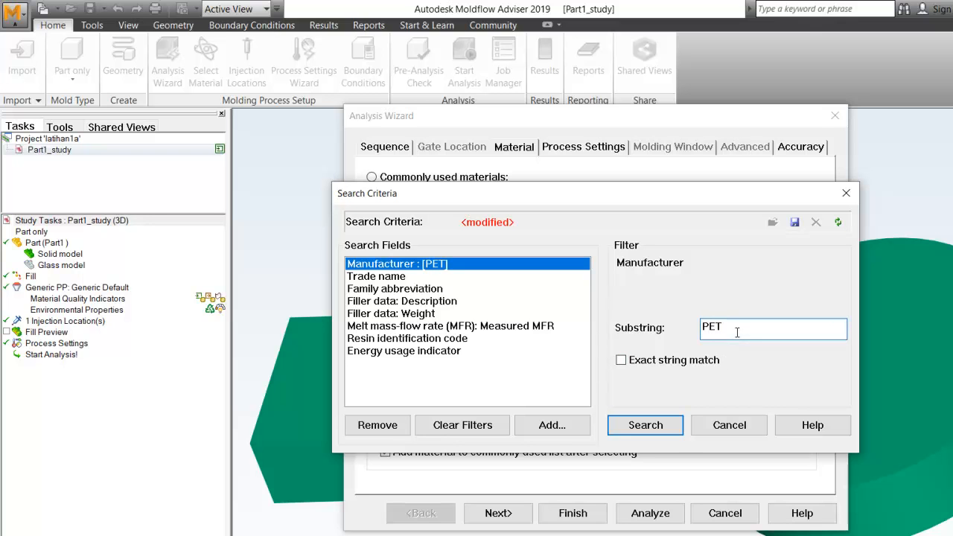
click(656, 424)
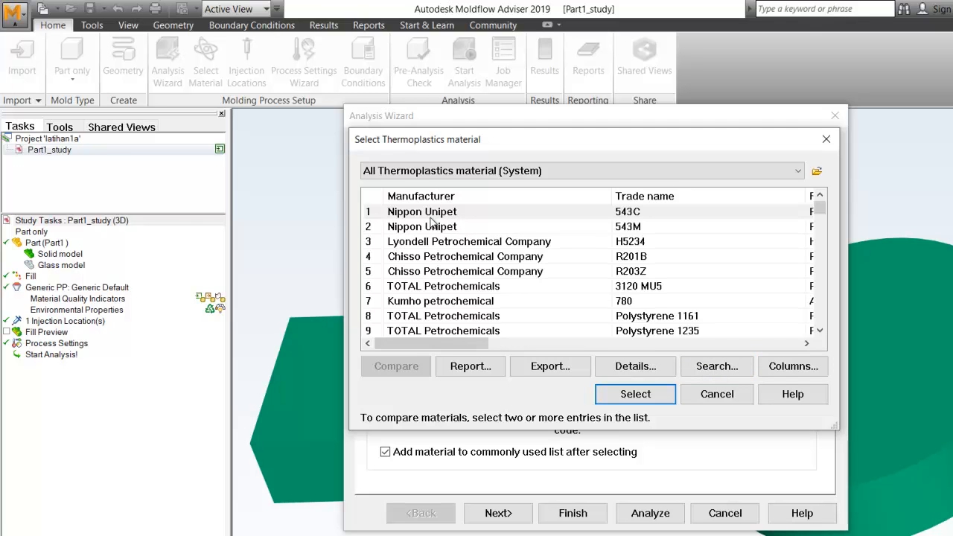
click(433, 214)
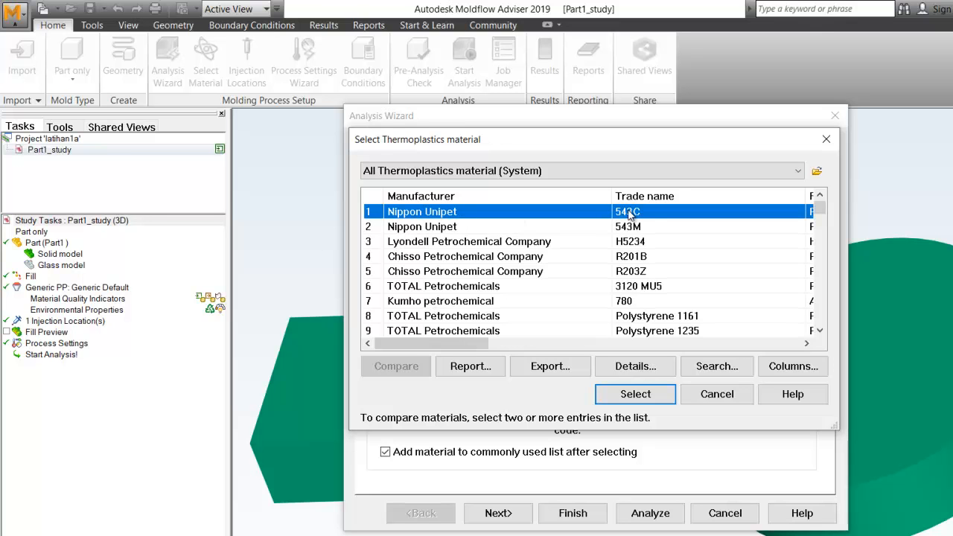
drag(470, 345, 534, 344)
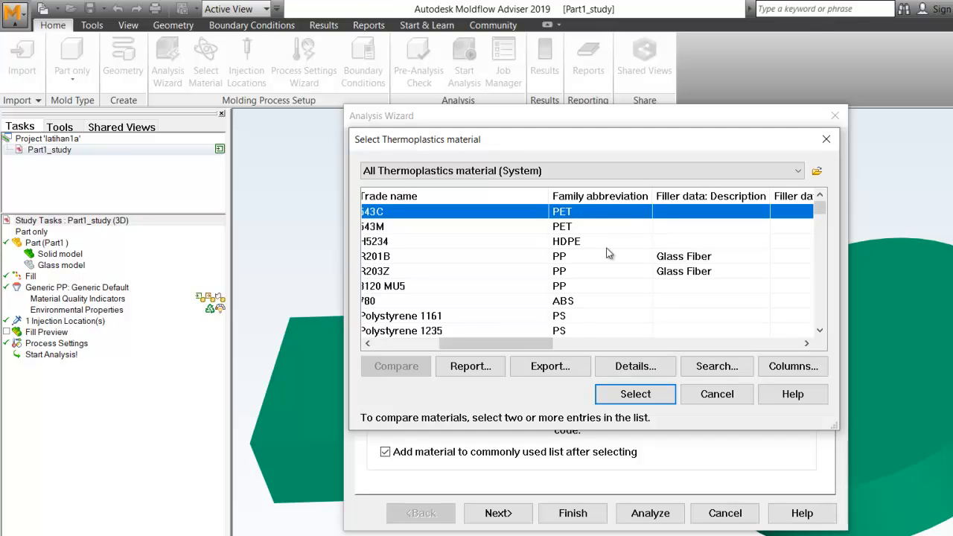
click(716, 394)
Search the thermoplastics database for manufacturers containing HDPE, rerun the search with the same criteria, and leave the material list
click(769, 364)
click(721, 327)
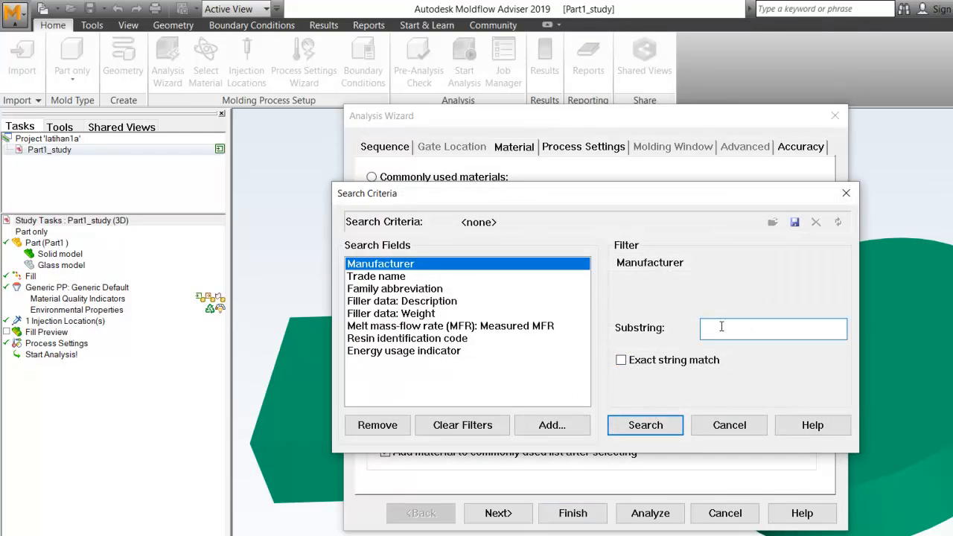
text(HDPE)
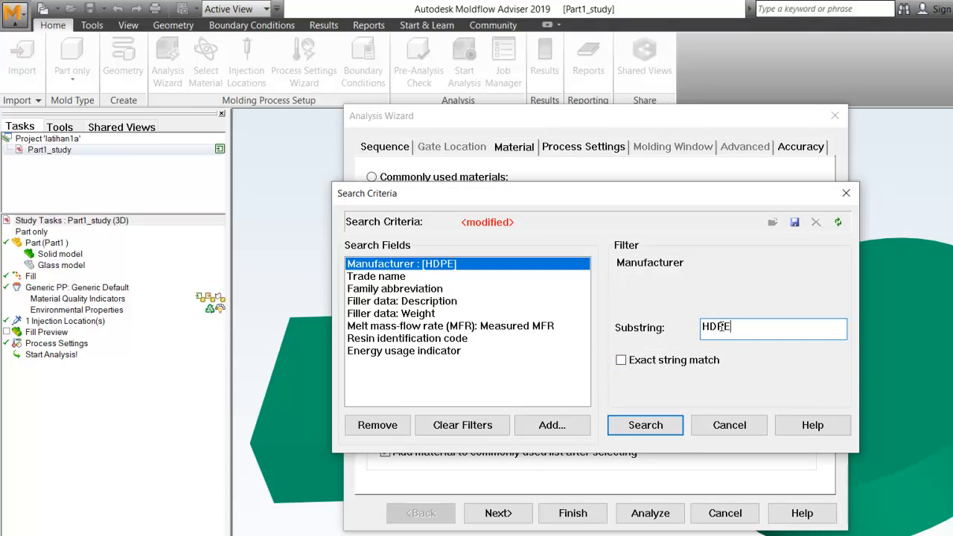
click(655, 424)
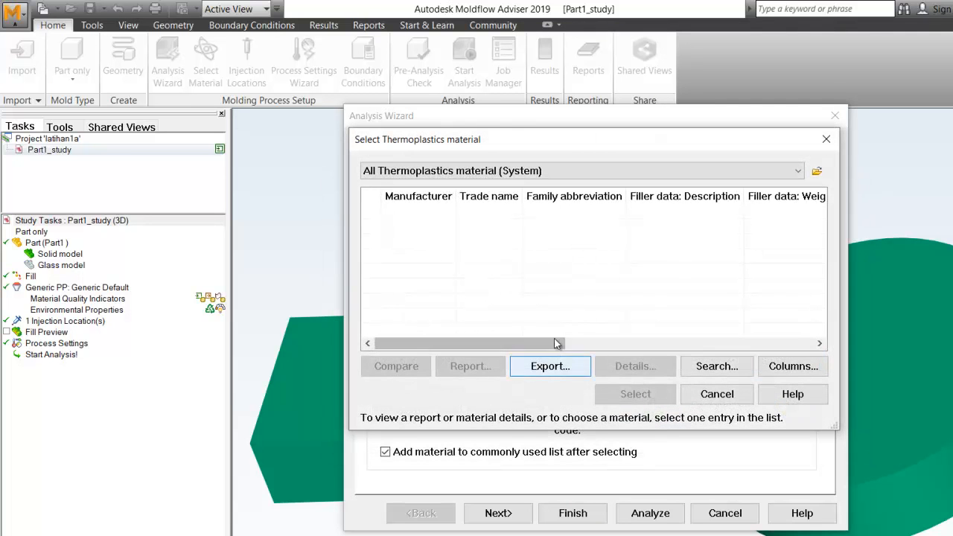
click(715, 366)
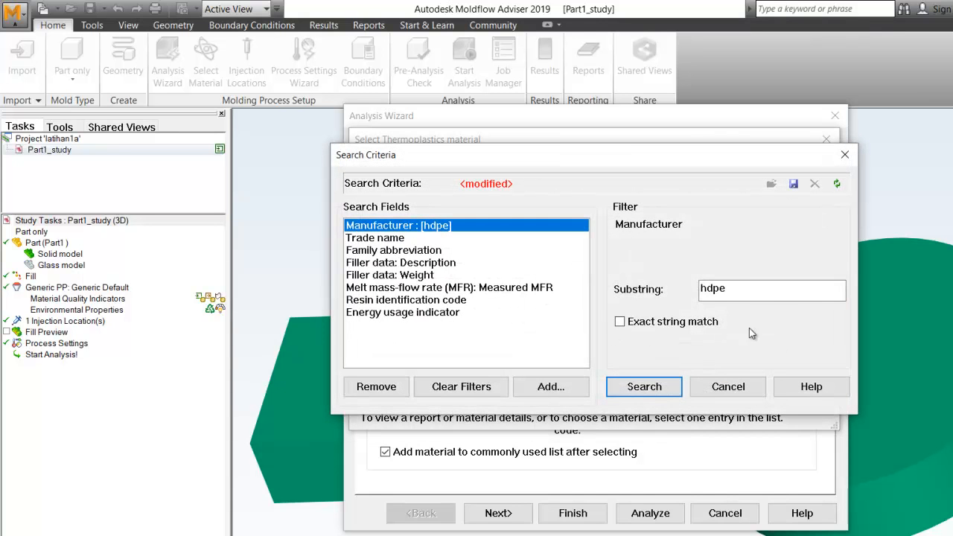
click(659, 387)
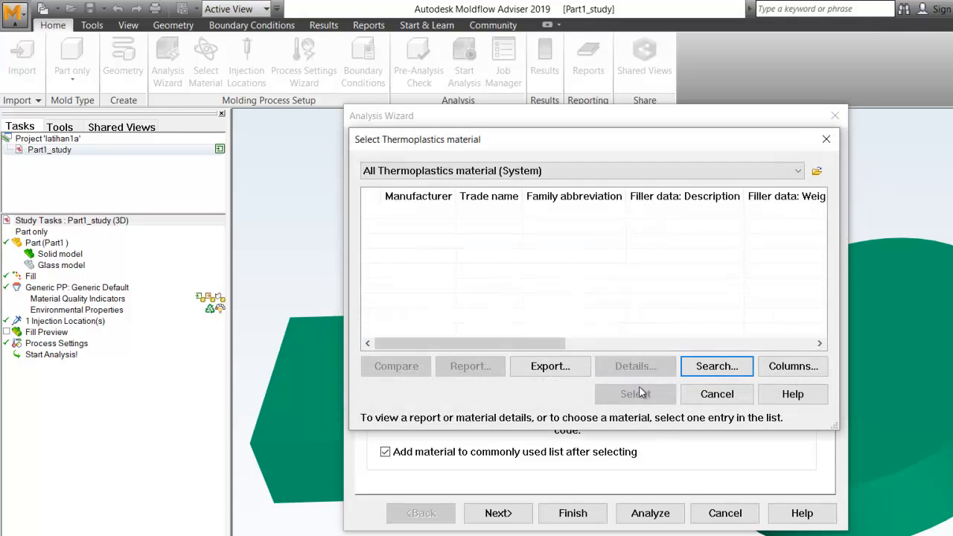
click(716, 366)
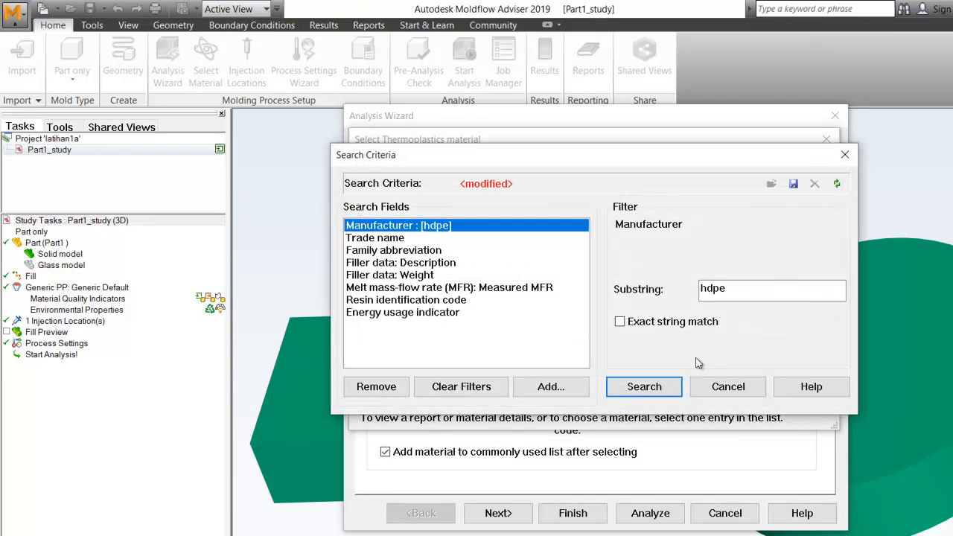
click(716, 389)
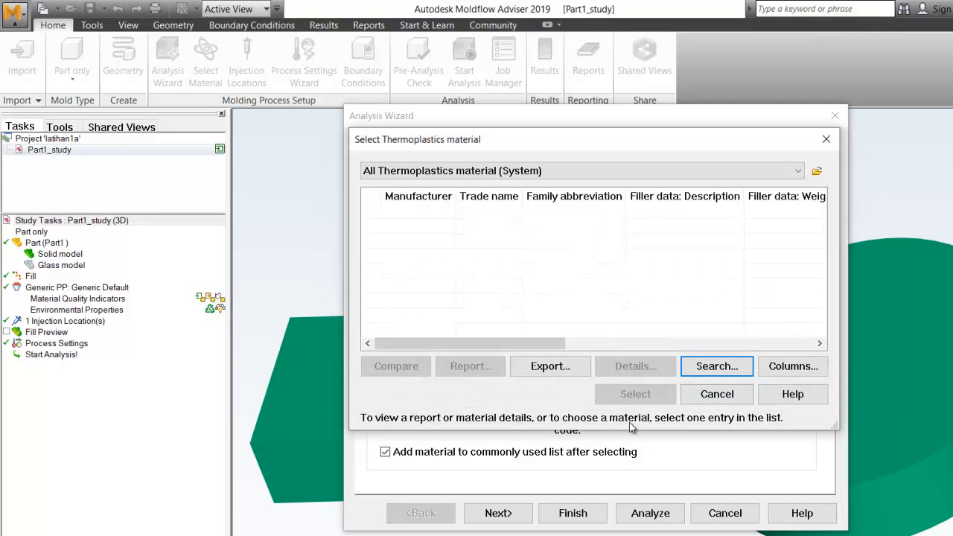
click(716, 394)
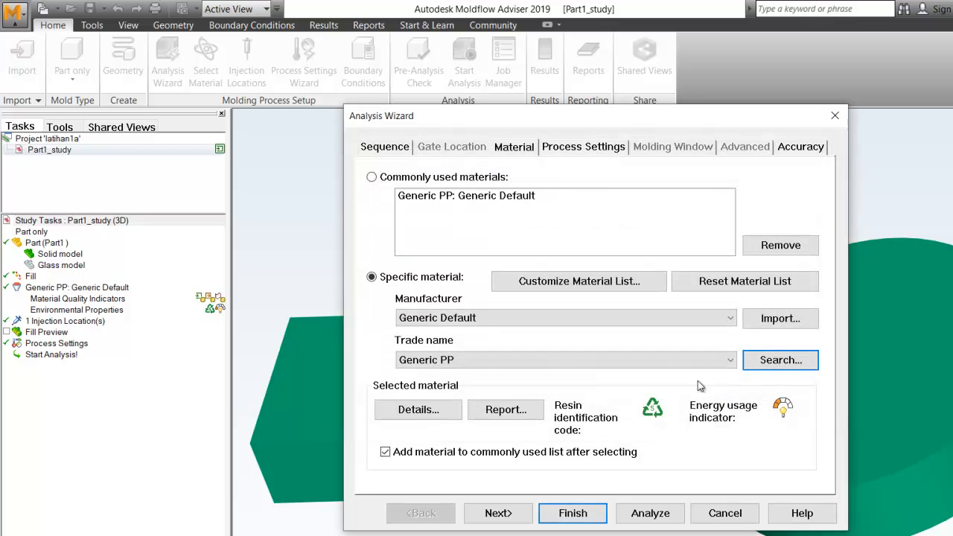
Repeat the HDPE manufacturer search from the wizard, check the thermoplastics material source list, and leave without selecting a material
click(764, 363)
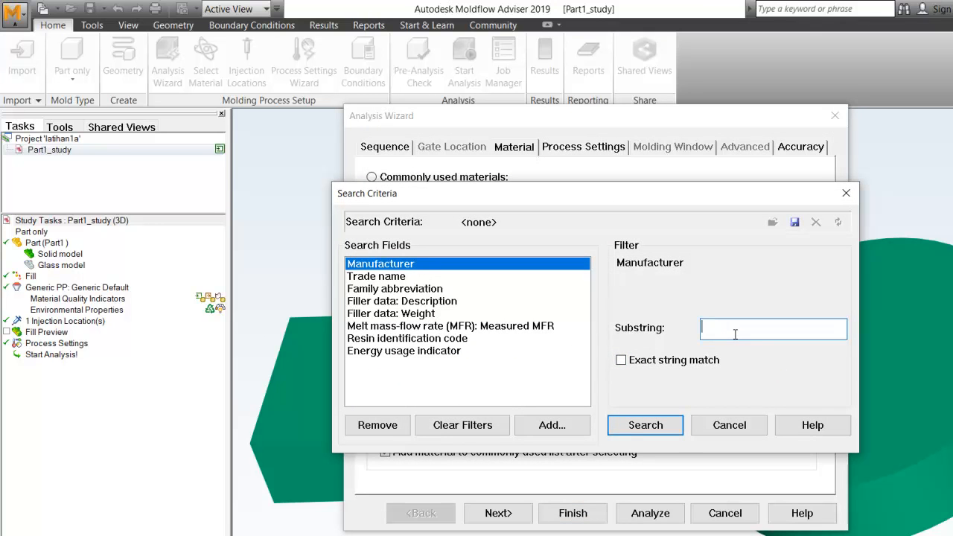
text(HDPE)
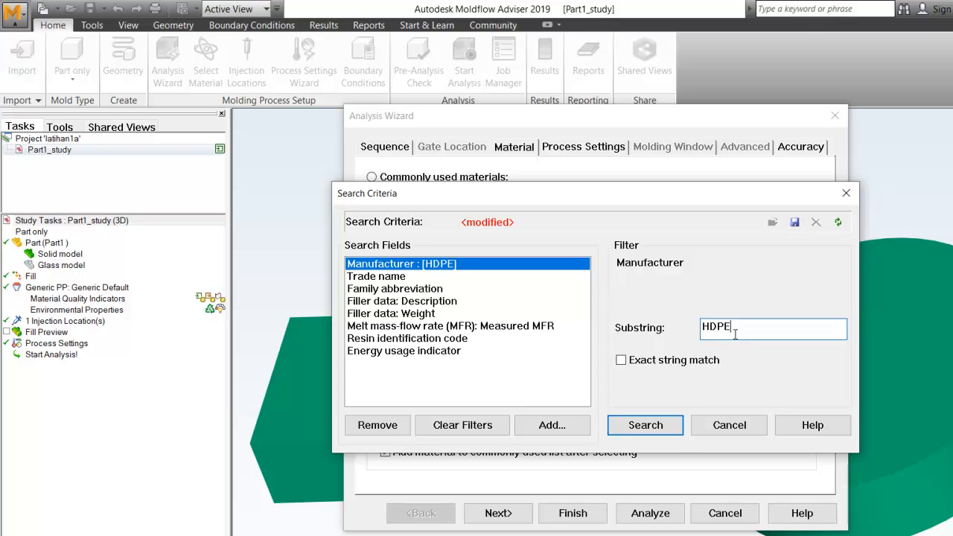
click(656, 427)
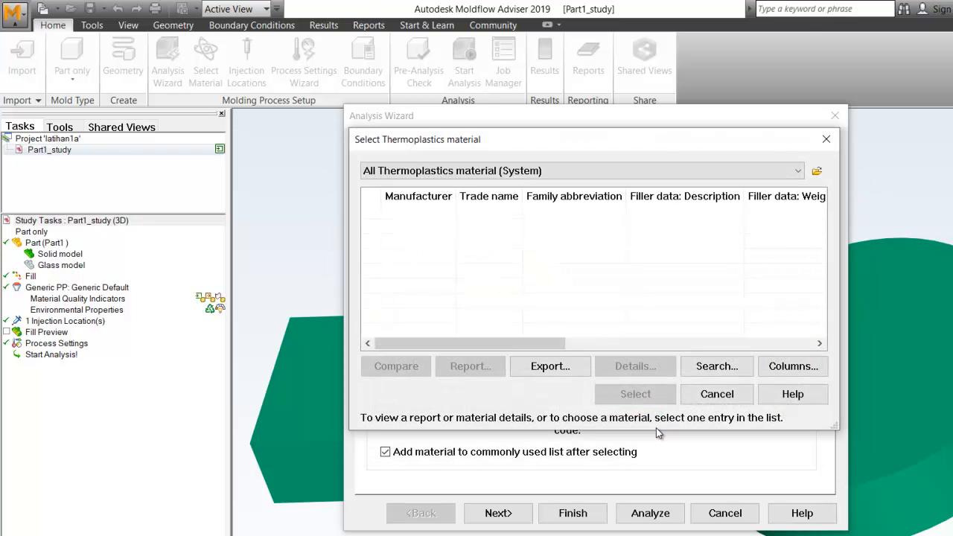
mouse_move(530, 344)
mouse_down()
mouse_move(668, 328)
mouse_move(730, 334)
mouse_move(535, 341)
mouse_up()
click(507, 171)
click(507, 172)
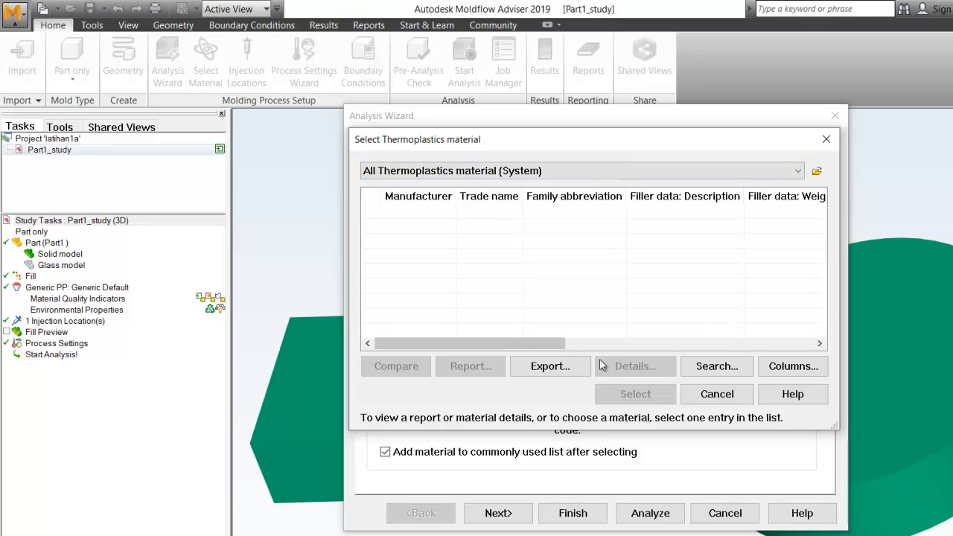
click(704, 400)
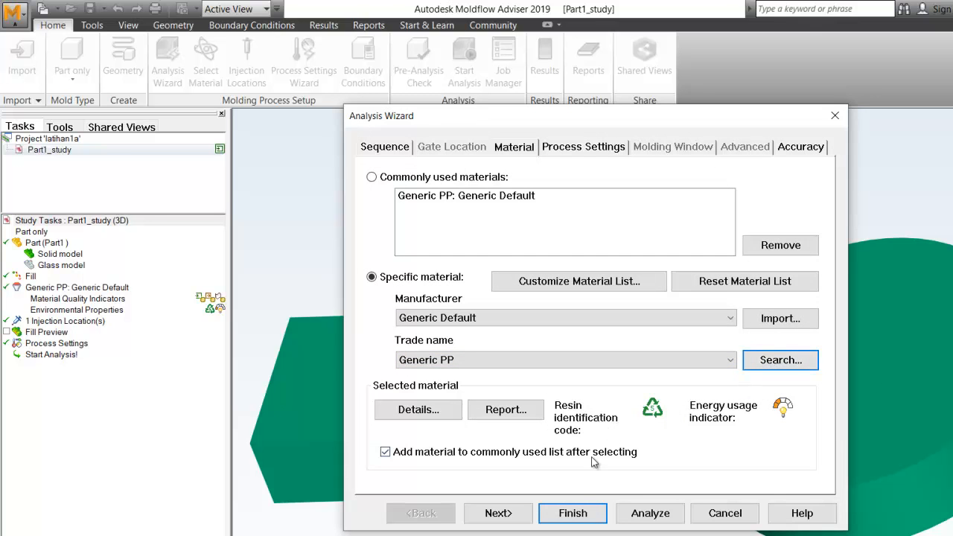
Search the thermoplastics database by trade name for HDPE, review the matches, and return to the Generic PP material without selecting one
click(781, 359)
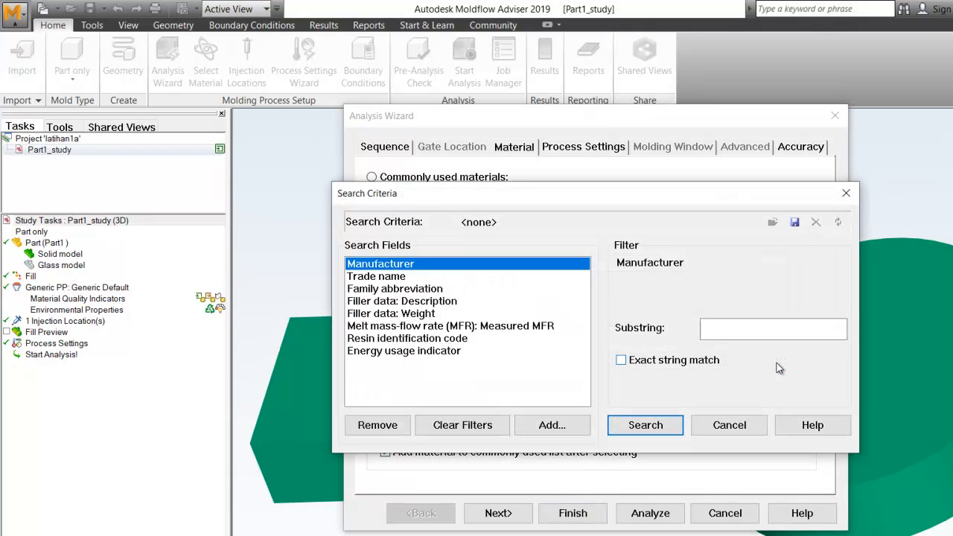
click(387, 278)
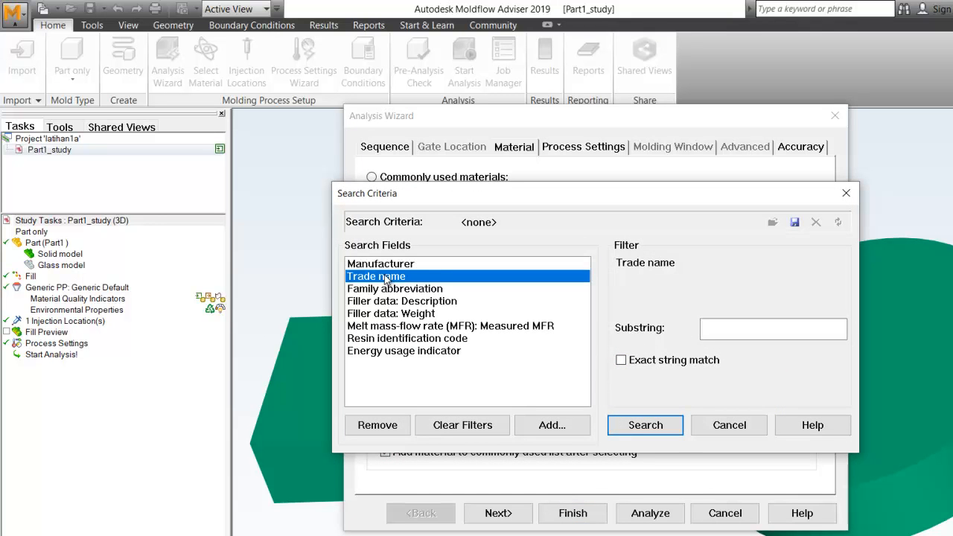
click(727, 324)
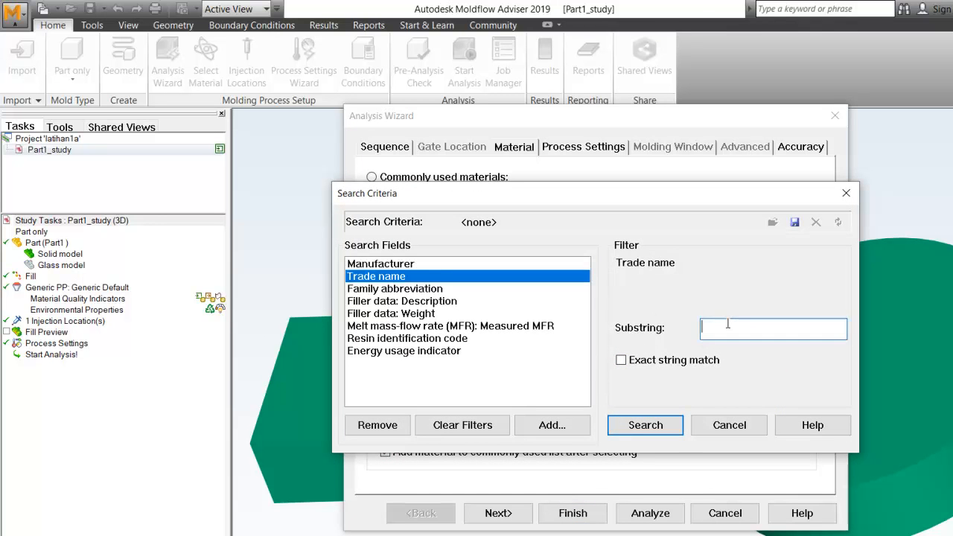
text(HDPE)
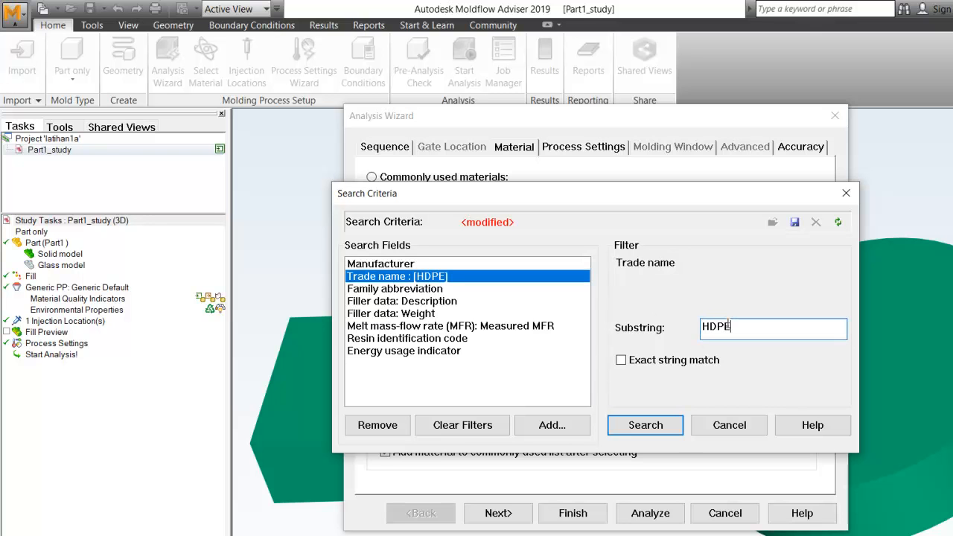
click(645, 425)
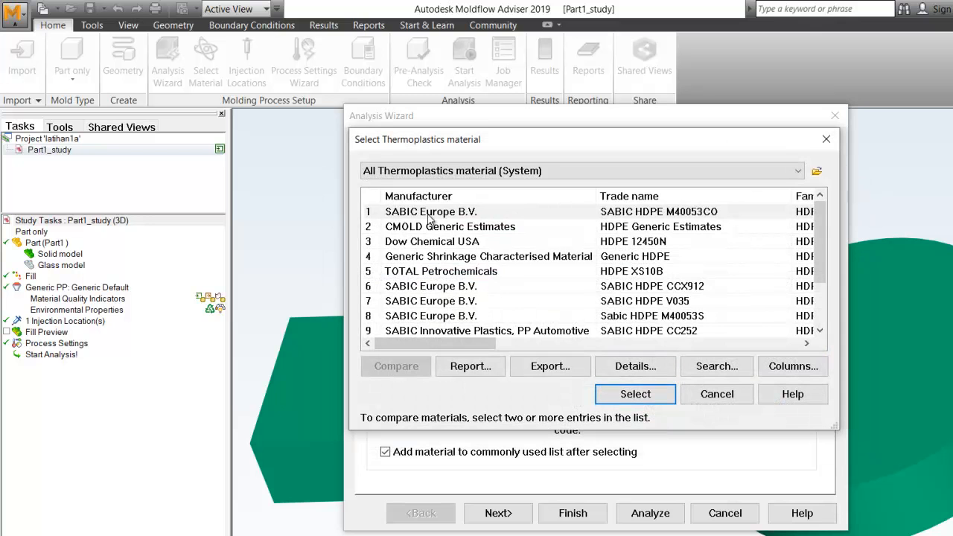
drag(488, 343, 377, 324)
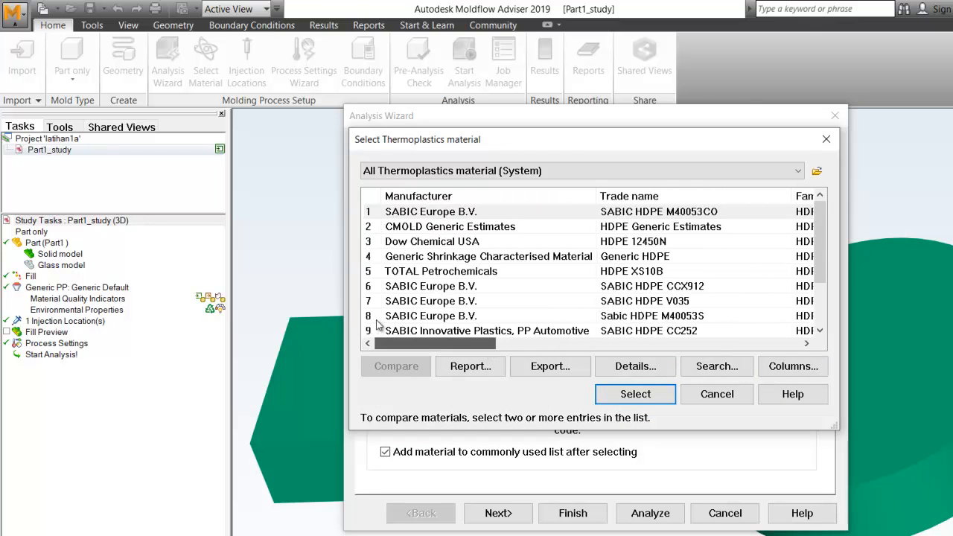
click(723, 401)
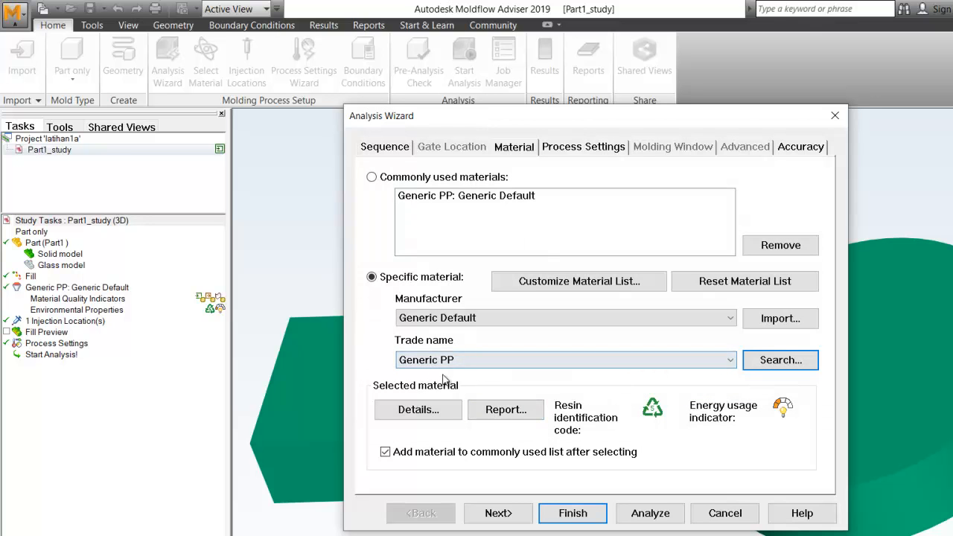
click(462, 361)
click(463, 359)
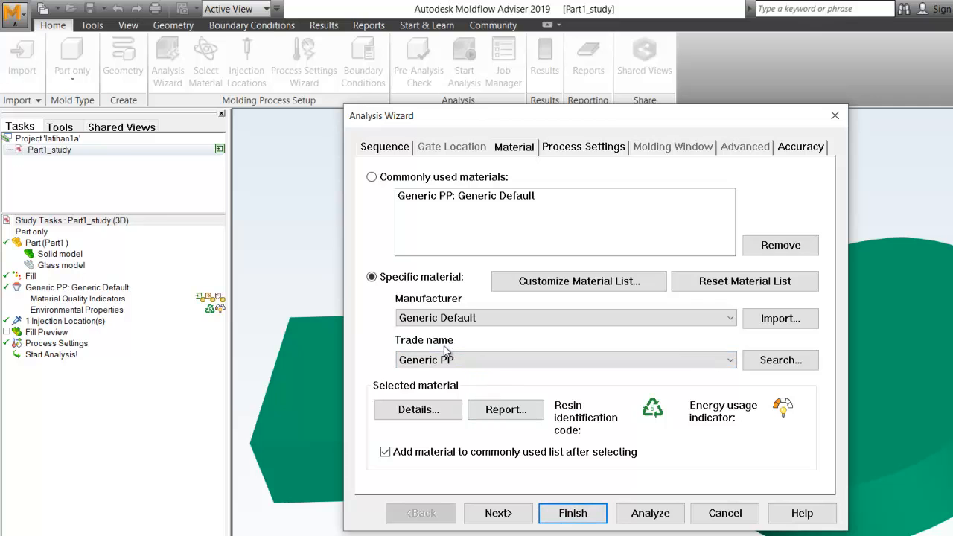
click(395, 148)
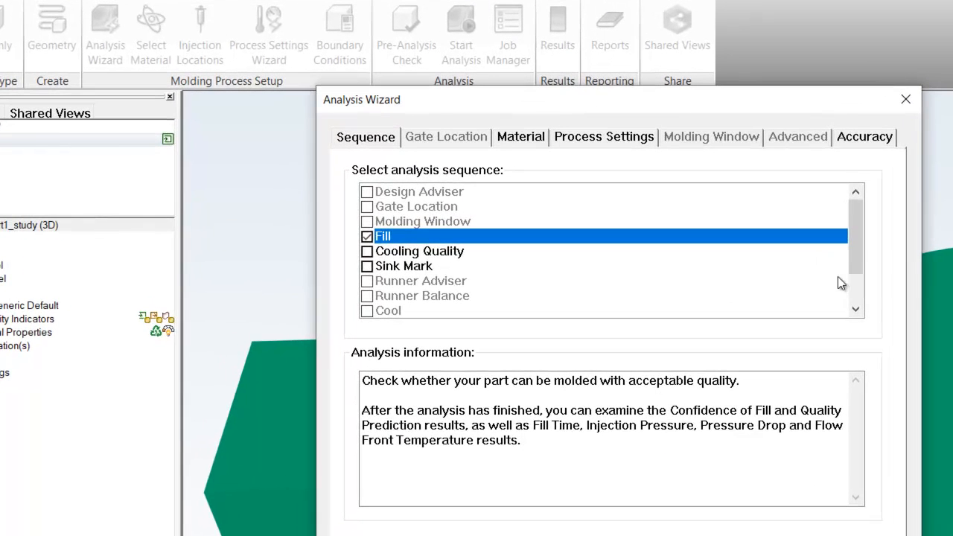
mouse_move(856, 268)
mouse_down()
mouse_move(853, 319)
mouse_move(862, 264)
mouse_up()
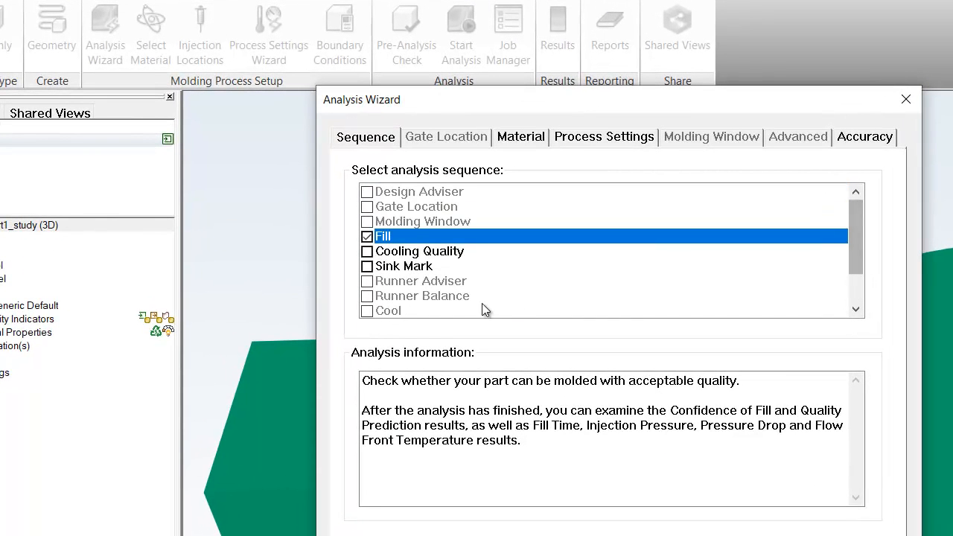
click(368, 253)
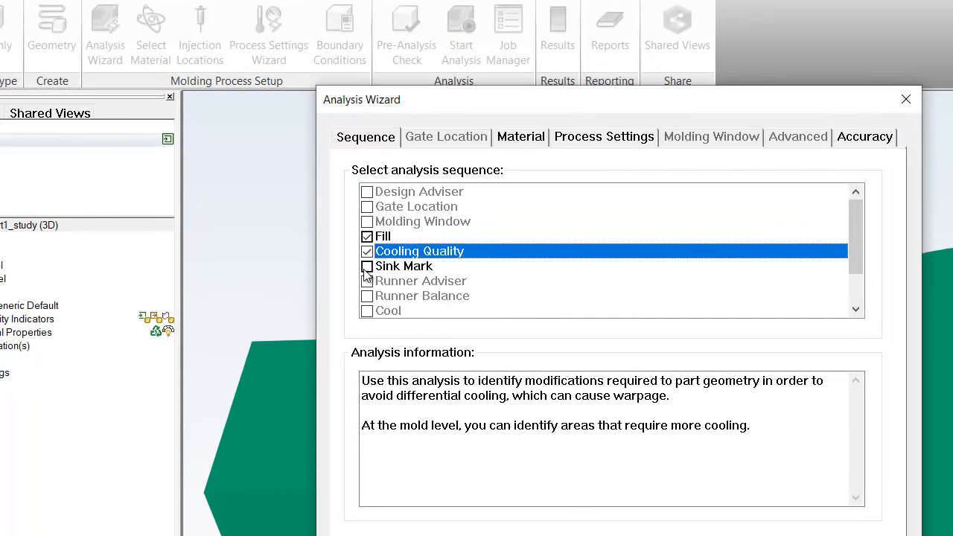
click(366, 267)
click(367, 236)
click(367, 251)
click(369, 238)
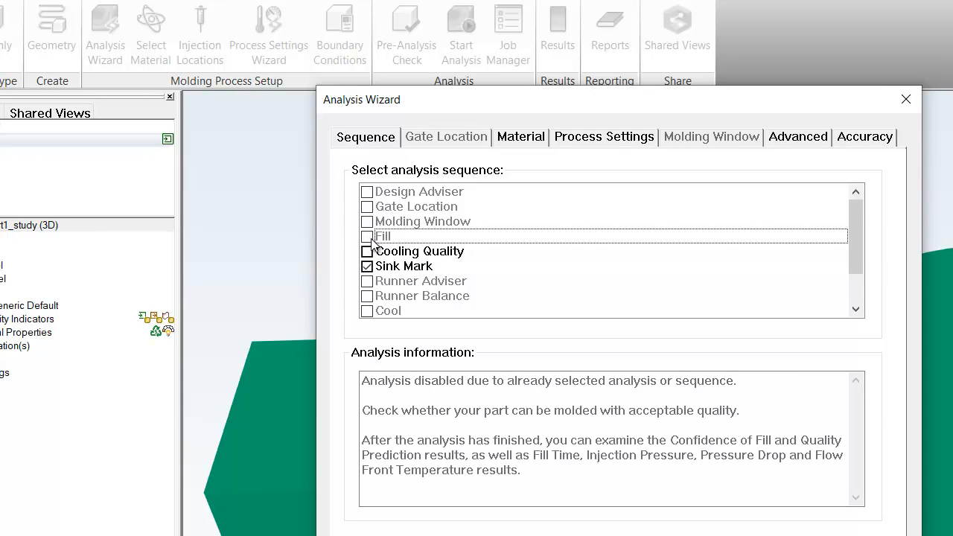
click(368, 251)
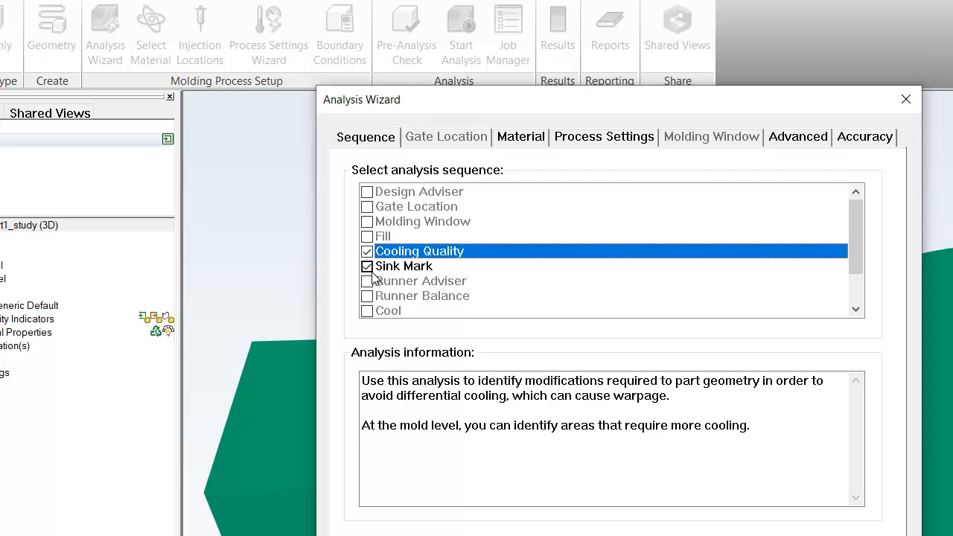
click(367, 266)
click(367, 238)
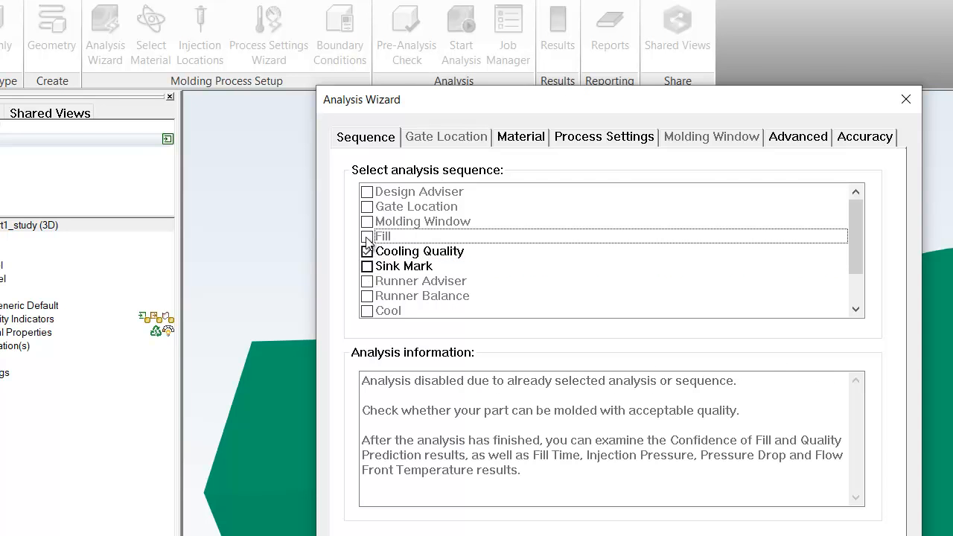
click(374, 252)
click(368, 238)
click(534, 139)
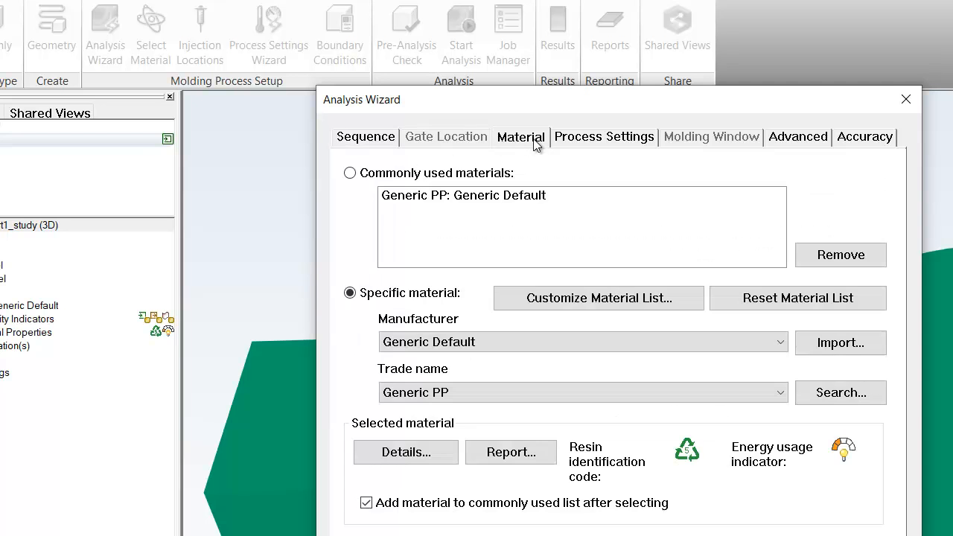
click(367, 138)
click(374, 238)
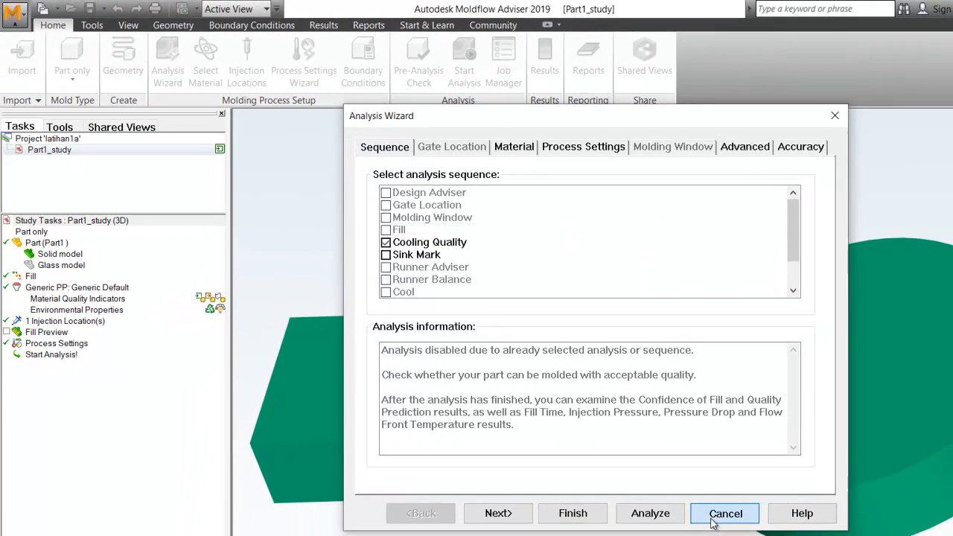
click(725, 513)
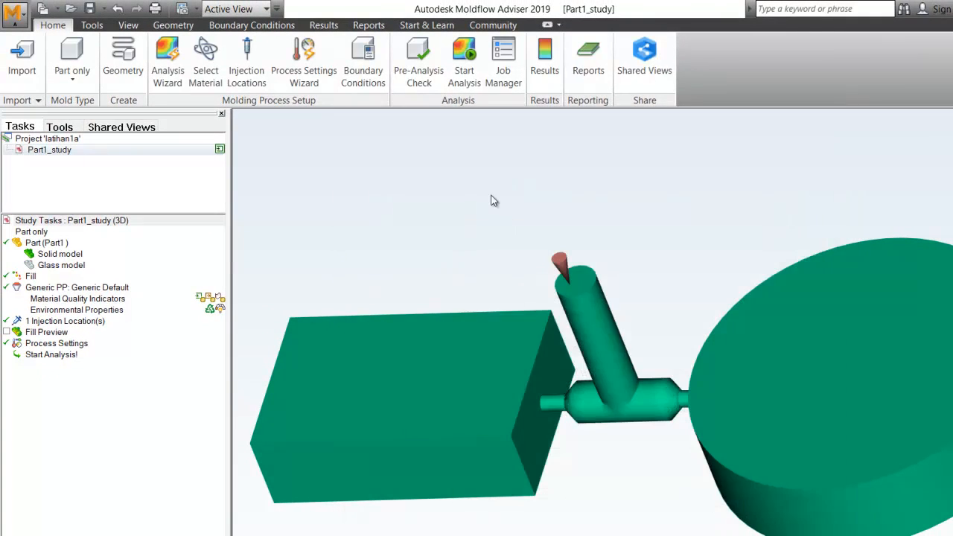
Reopen the analysis setup and select Fill, Cooling Quality and Sink Mark as the analysis sequence
click(205, 81)
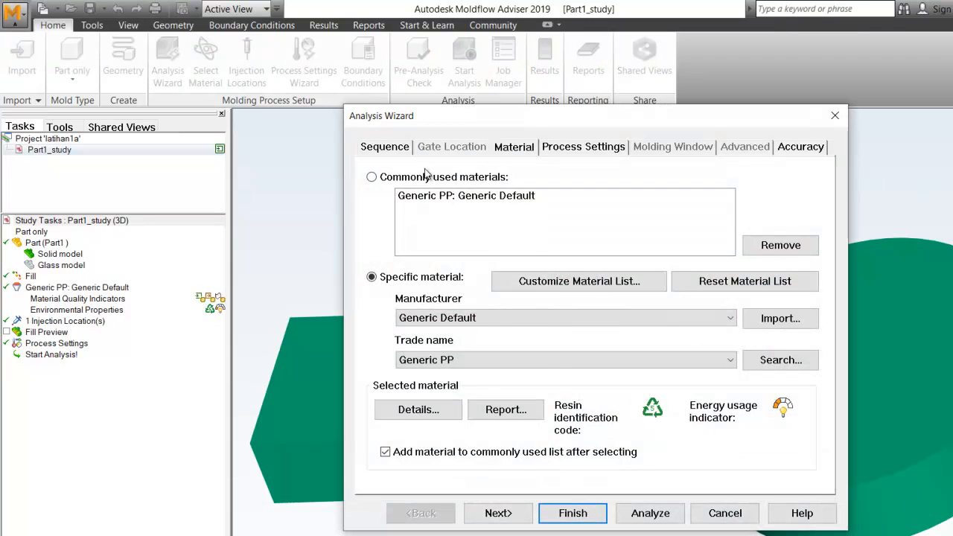
click(399, 149)
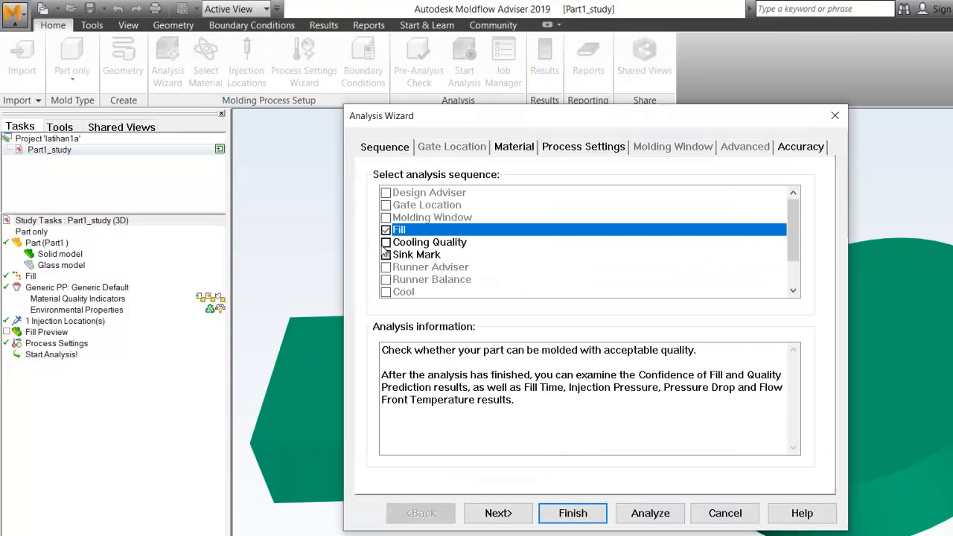
click(387, 242)
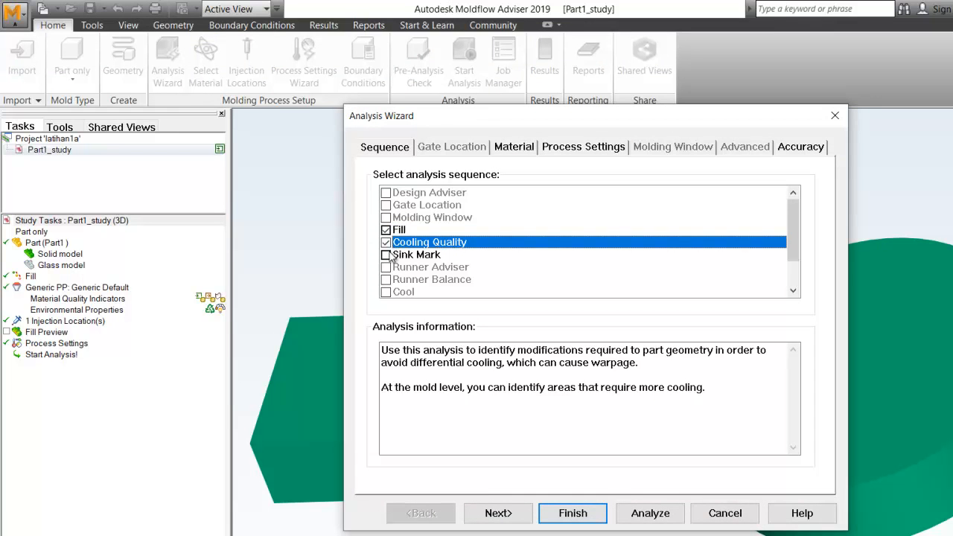
click(386, 256)
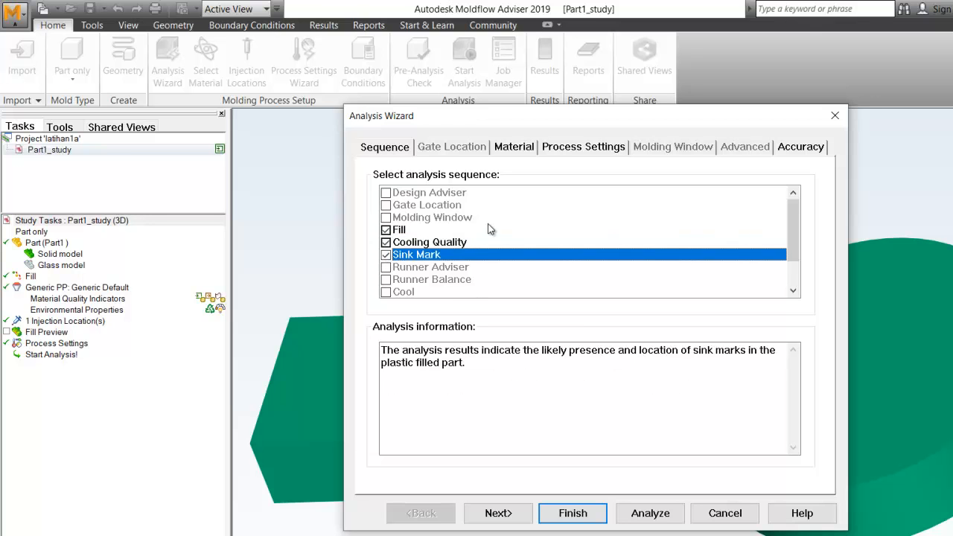
In the process settings, try a melt temperature of 200 °C, restore its default, and enter 200 °C again
click(567, 149)
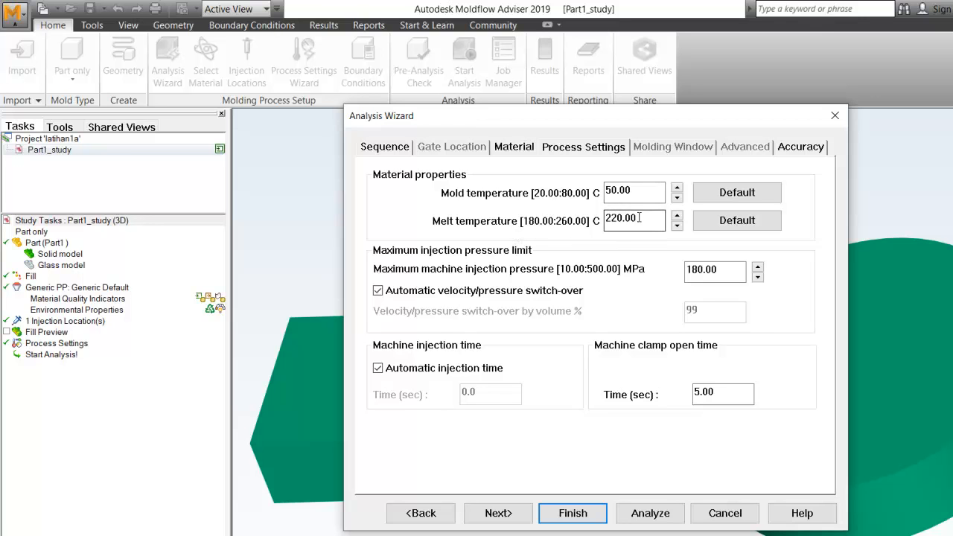
drag(645, 218, 603, 220)
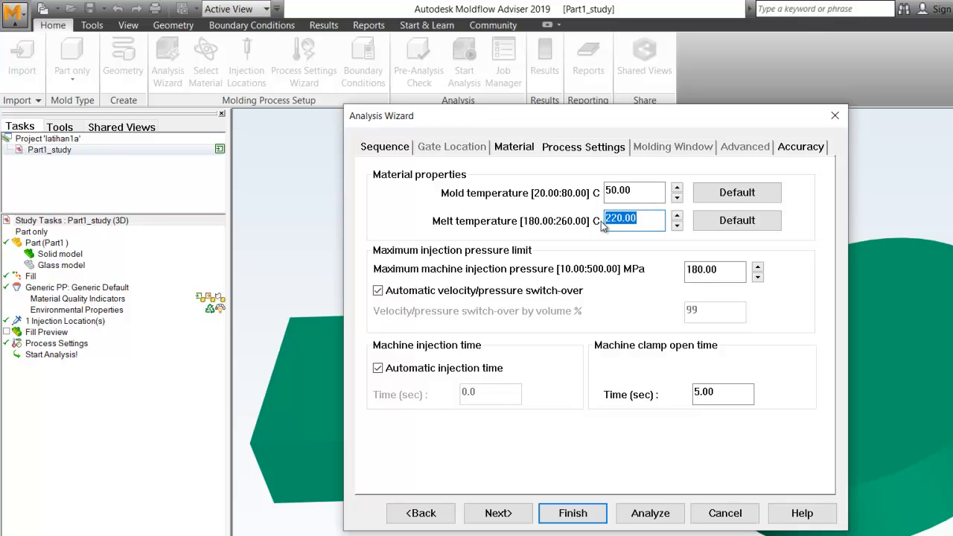
text(200)
click(735, 222)
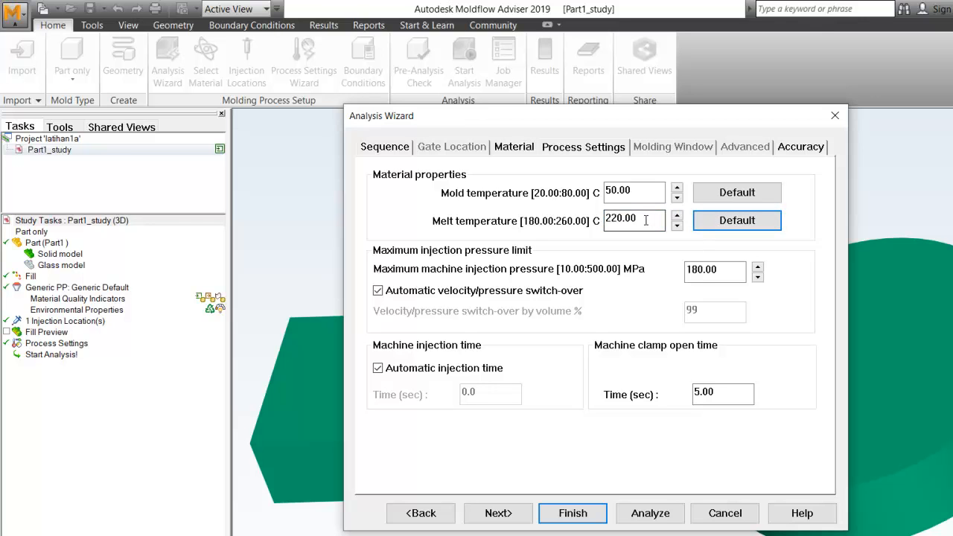
drag(646, 219, 610, 218)
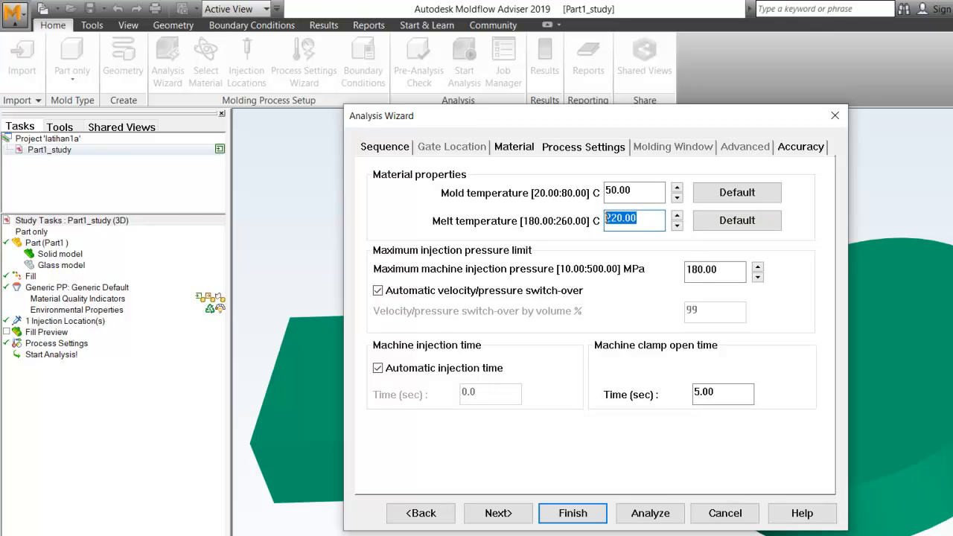
text(2)
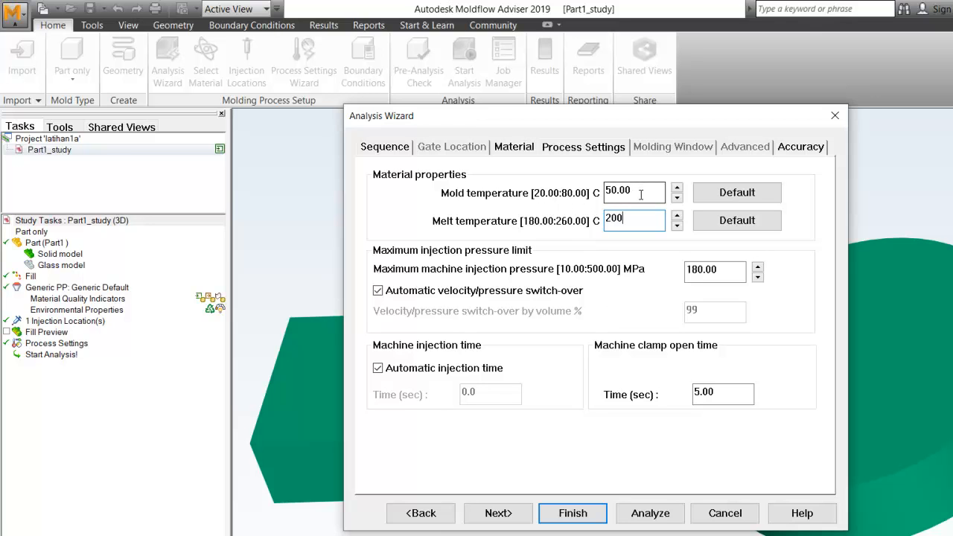
Set the mold temperature to 60 °C, look over the accuracy settings, and cancel the analysis setup
drag(640, 194, 604, 193)
text(60)
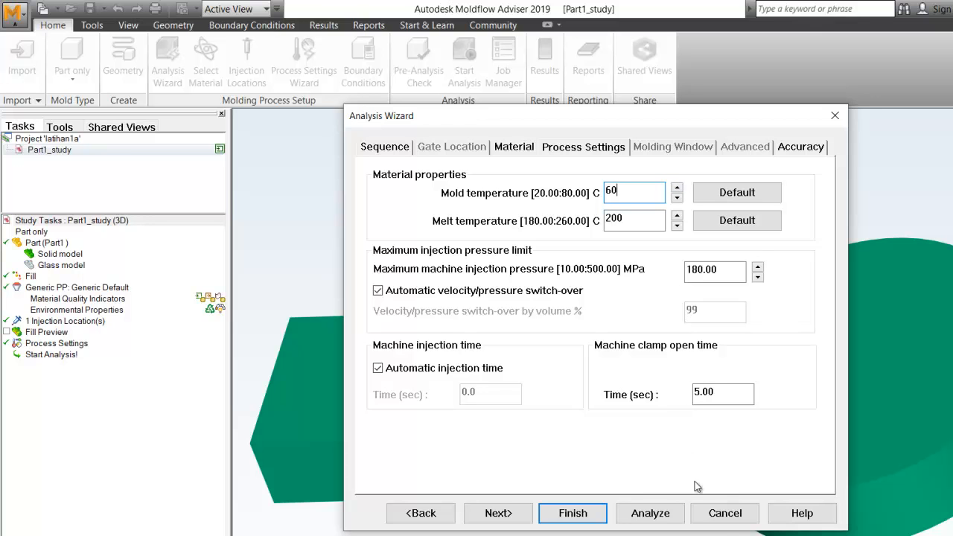
click(800, 152)
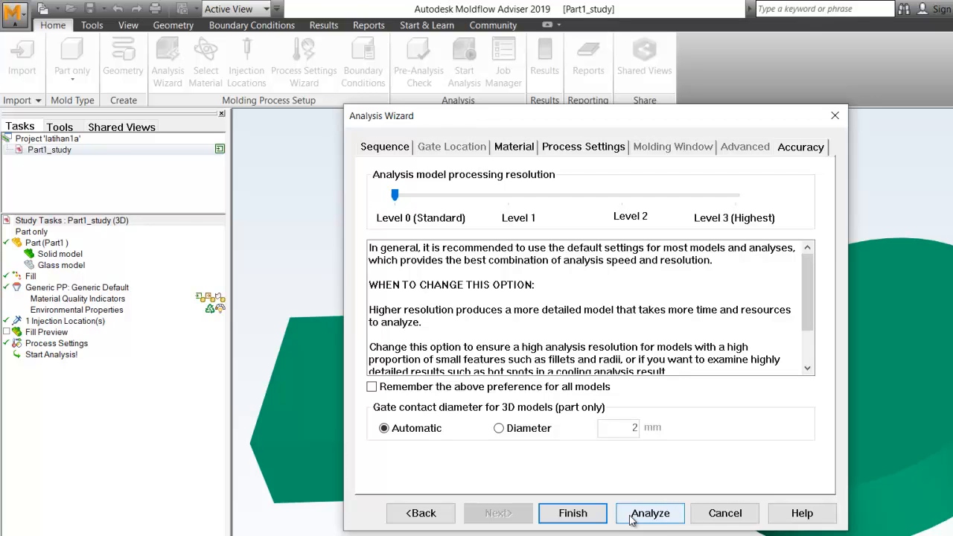
click(706, 519)
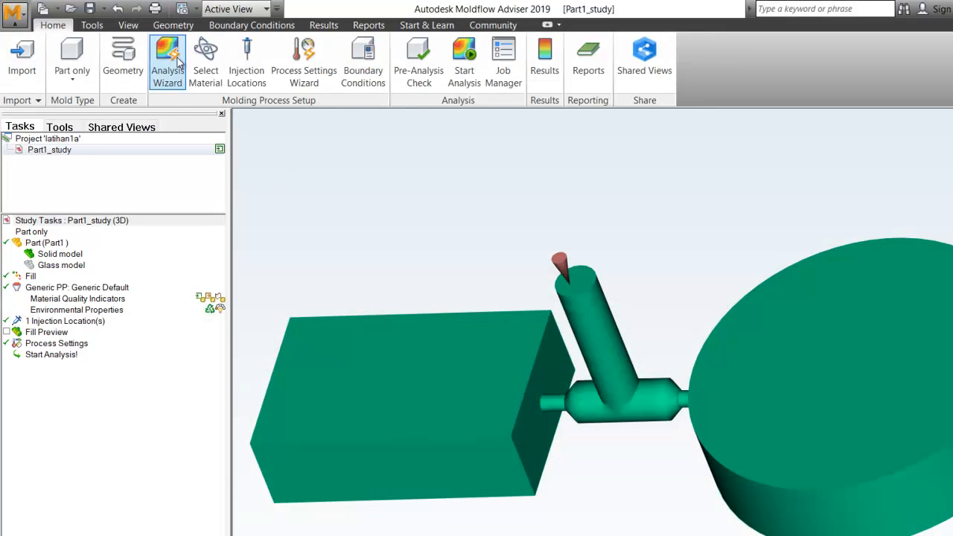
Open the LATIHAN1 project without saving the current study's changes, and open its Part1_study
click(72, 9)
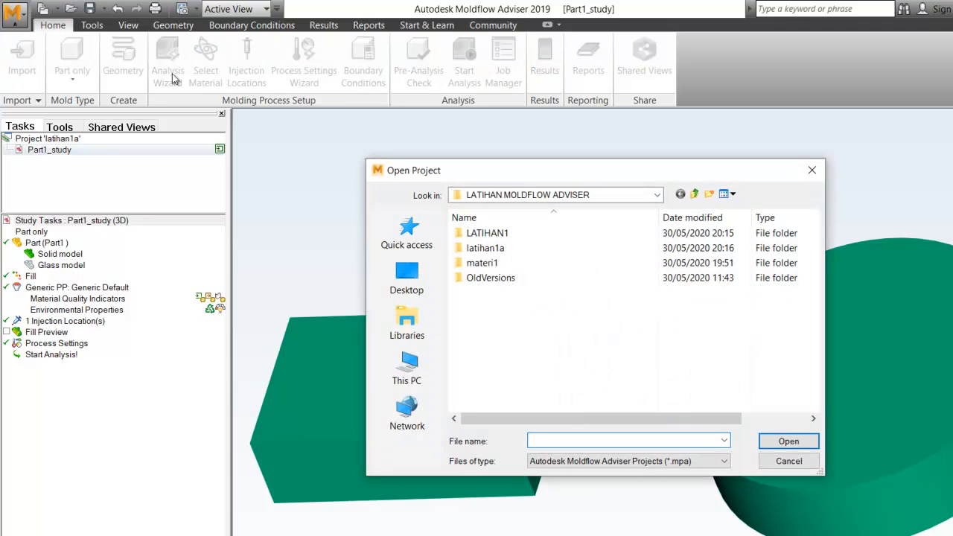
double_click(509, 234)
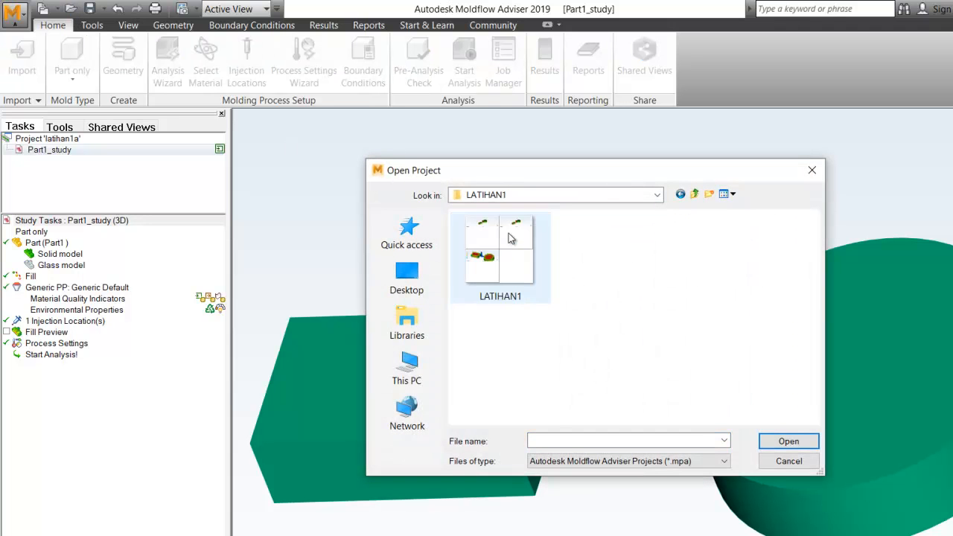
click(509, 233)
click(779, 440)
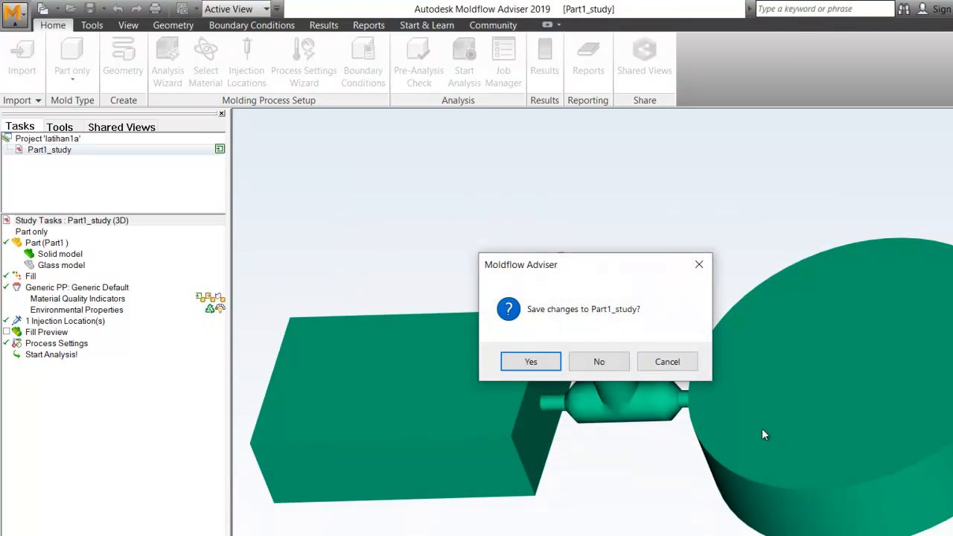
click(600, 363)
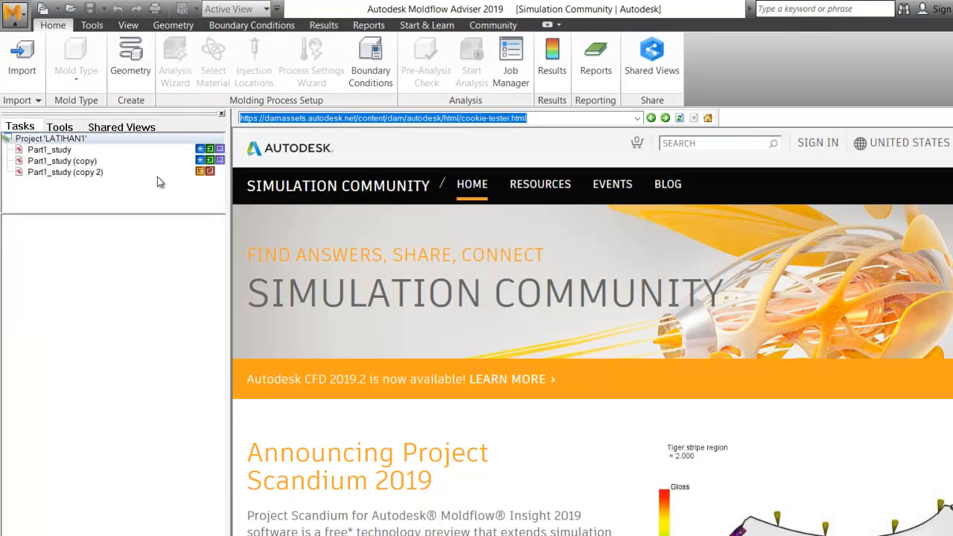
double_click(54, 152)
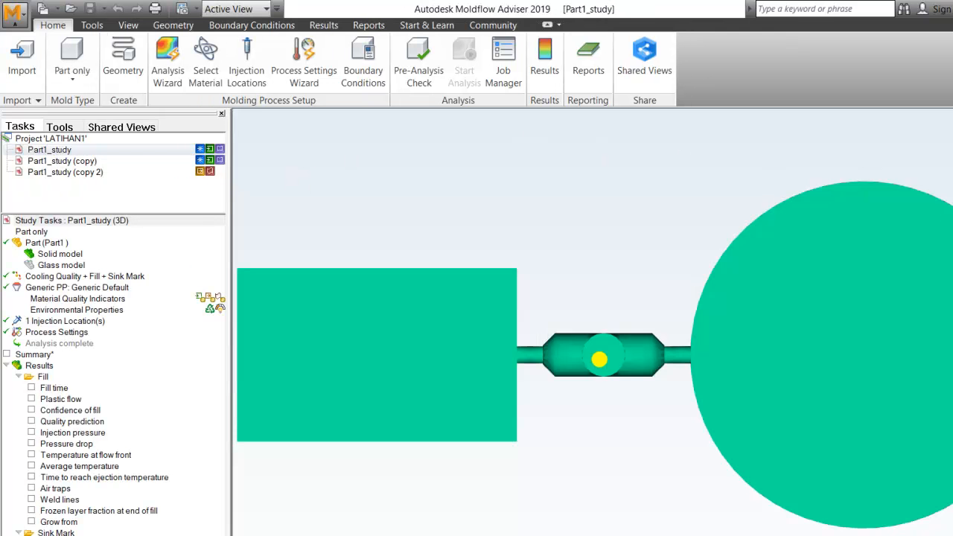
Display the Injection pressure result on the part and examine its distribution from an angled view
drag(534, 423, 525, 331)
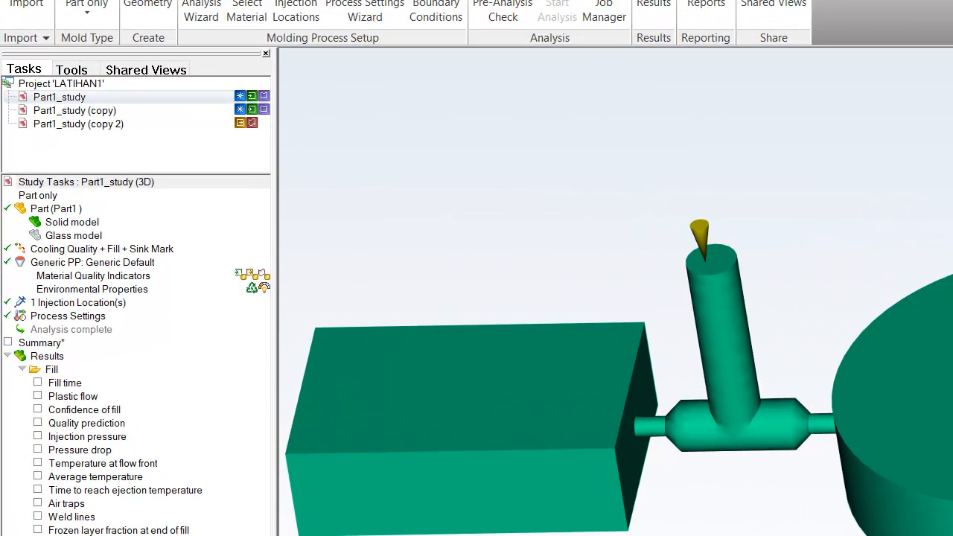
drag(784, 335, 719, 362)
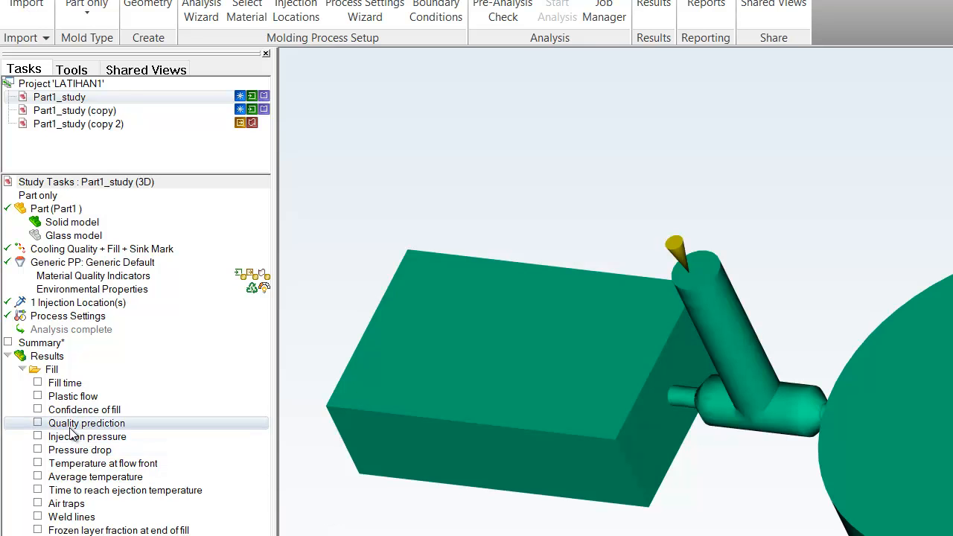
click(38, 437)
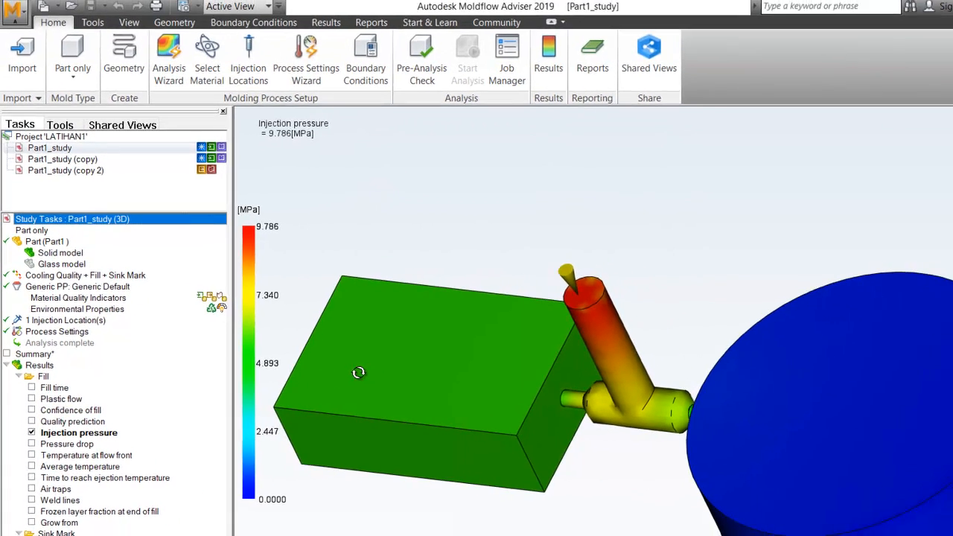
scroll(428, 365, up, 1)
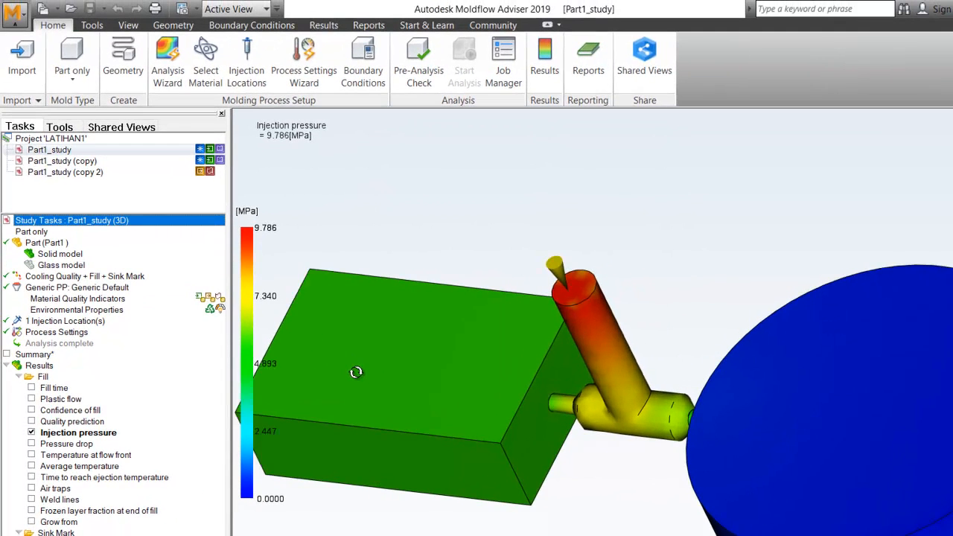
scroll(356, 372, down, 1)
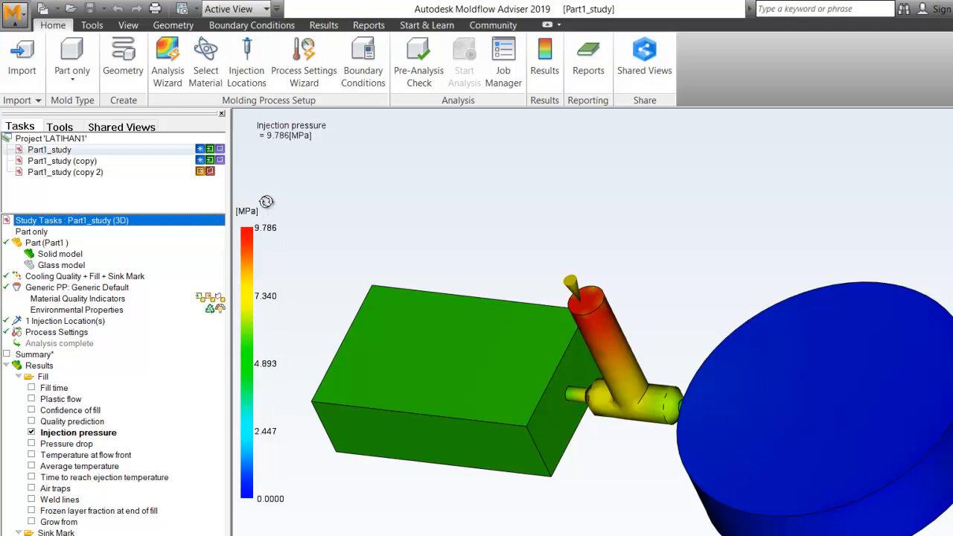
Display the Fill time result followed by Confidence of fill, and examine the part from several angles
click(31, 388)
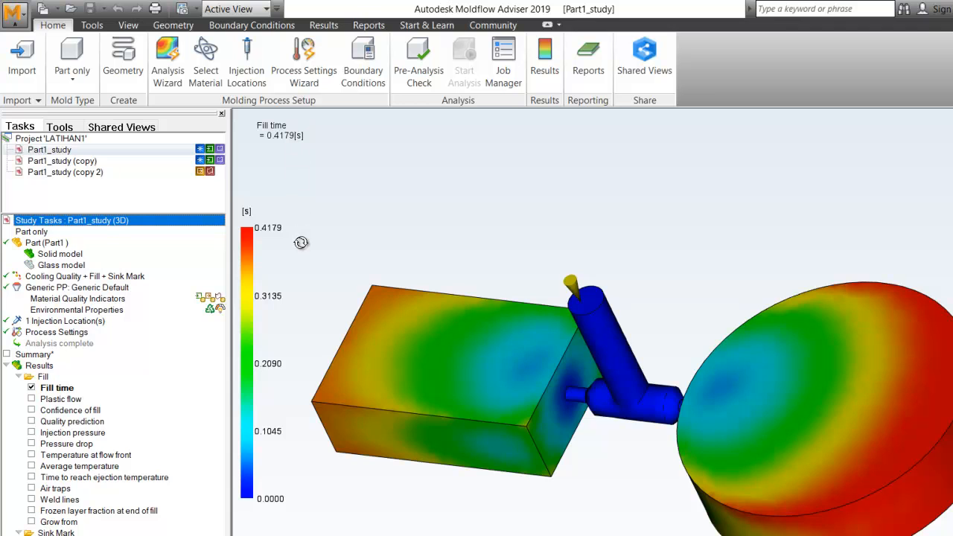
click(31, 411)
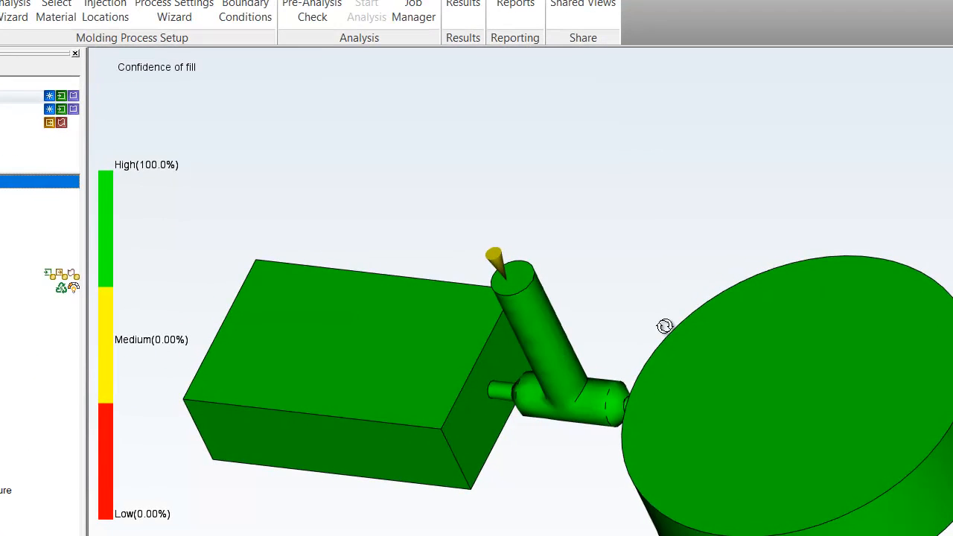
mouse_move(622, 351)
mouse_down()
mouse_move(632, 251)
mouse_move(672, 180)
mouse_move(734, 162)
mouse_move(645, 254)
mouse_move(603, 330)
mouse_move(620, 343)
mouse_up()
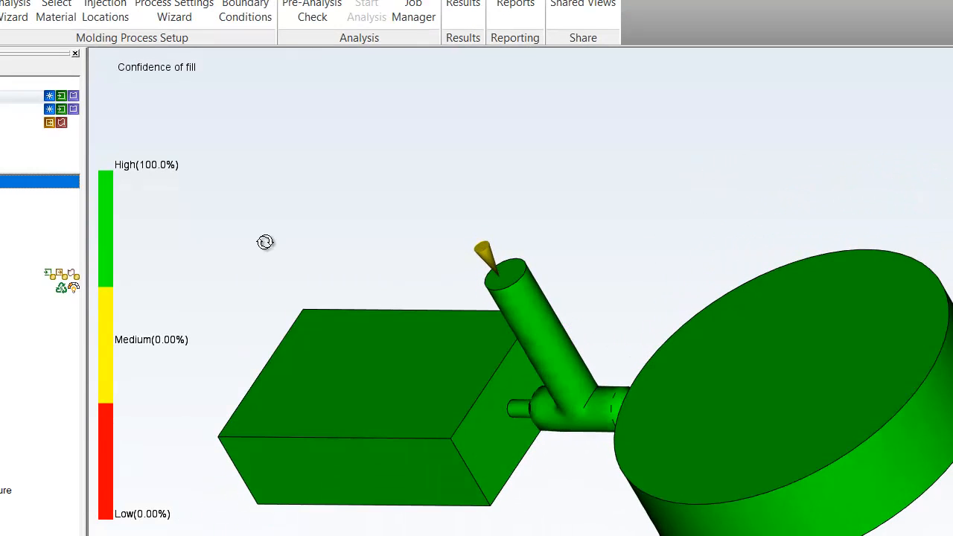
mouse_move(410, 398)
mouse_down()
mouse_move(509, 400)
mouse_move(551, 372)
mouse_move(494, 385)
mouse_move(388, 369)
mouse_up()
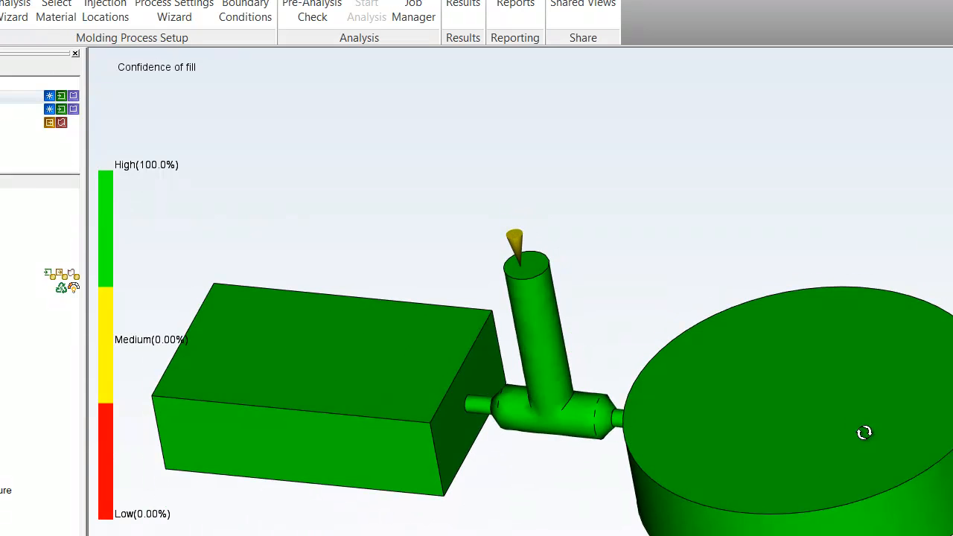
Display the Quality prediction result and examine the gate beside the round part from below and up close
mouse_move(311, 400)
mouse_down()
mouse_move(394, 389)
mouse_move(315, 392)
mouse_move(345, 340)
mouse_move(366, 215)
mouse_move(288, 377)
mouse_move(254, 377)
mouse_move(257, 405)
mouse_move(162, 353)
mouse_up()
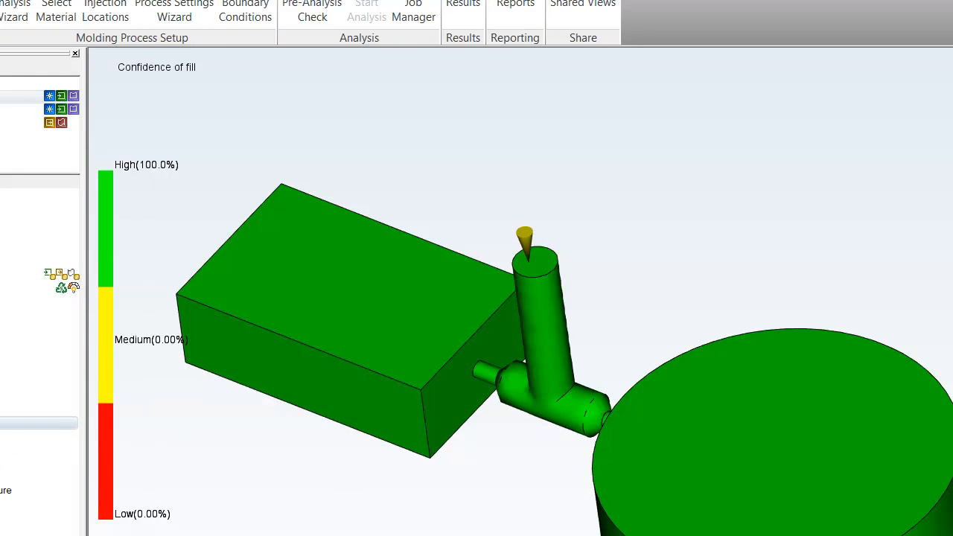
click(1, 423)
drag(409, 448, 426, 425)
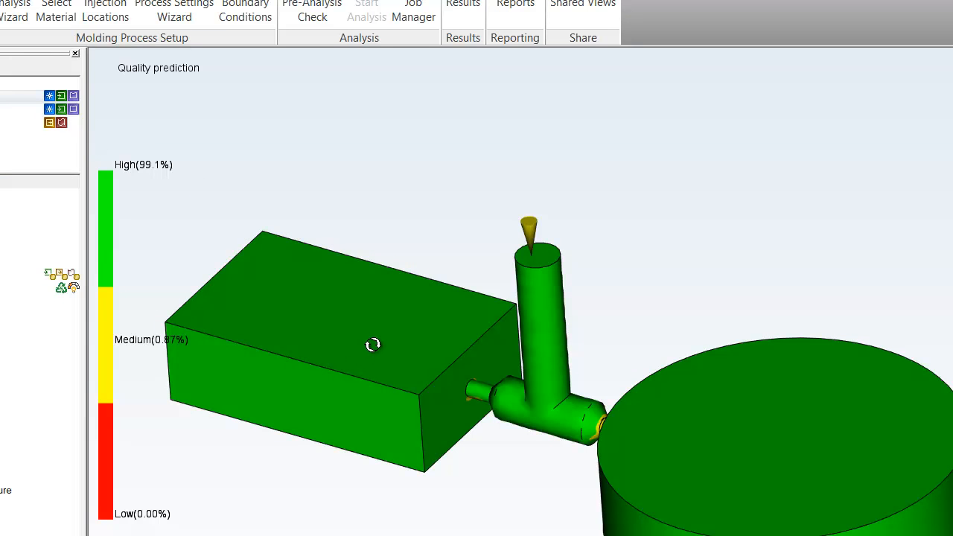
mouse_move(584, 421)
mouse_down()
mouse_move(666, 440)
mouse_move(751, 413)
mouse_move(727, 401)
mouse_move(609, 455)
mouse_move(615, 470)
mouse_up()
scroll(570, 433, down, 2)
scroll(568, 435, up, 3)
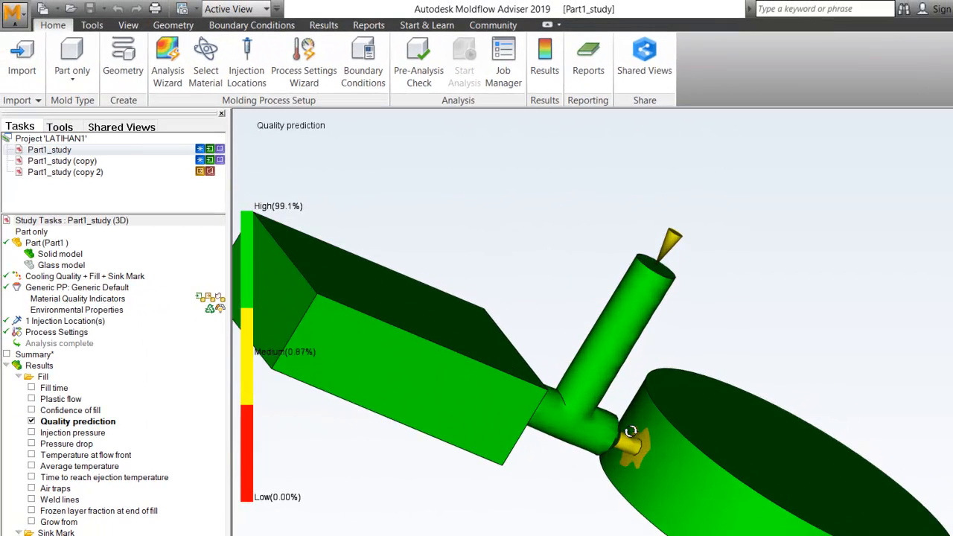
scroll(630, 432, up, 2)
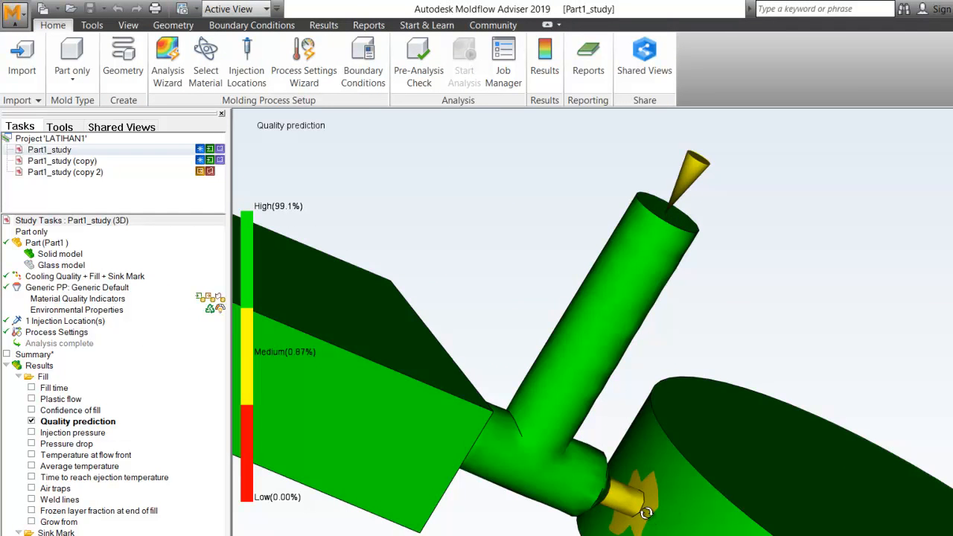
scroll(646, 513, down, 2)
scroll(645, 510, down, 2)
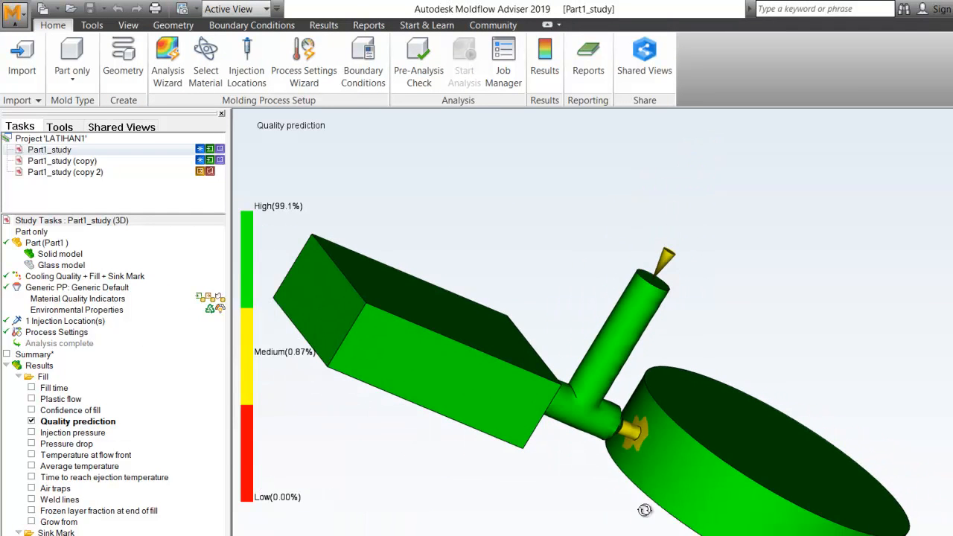
Compare the Quality prediction colors at the gates of the rectangular block and the round part from several angles
mouse_move(650, 463)
mouse_down()
mouse_move(628, 457)
mouse_move(633, 405)
mouse_move(536, 417)
mouse_move(552, 364)
mouse_up()
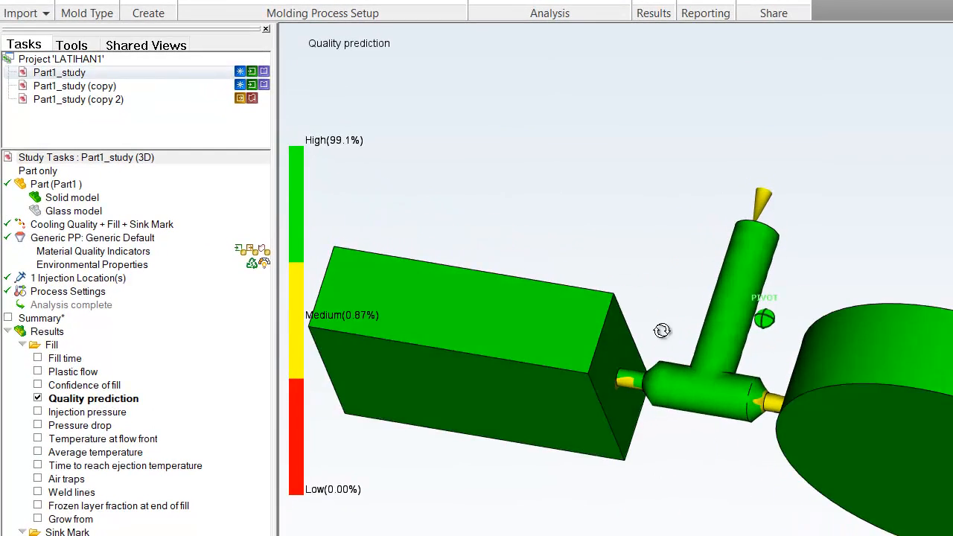
mouse_move(660, 336)
mouse_down()
mouse_move(657, 446)
mouse_move(715, 481)
mouse_move(648, 464)
mouse_move(657, 432)
mouse_move(675, 451)
mouse_move(651, 452)
mouse_move(734, 453)
mouse_up()
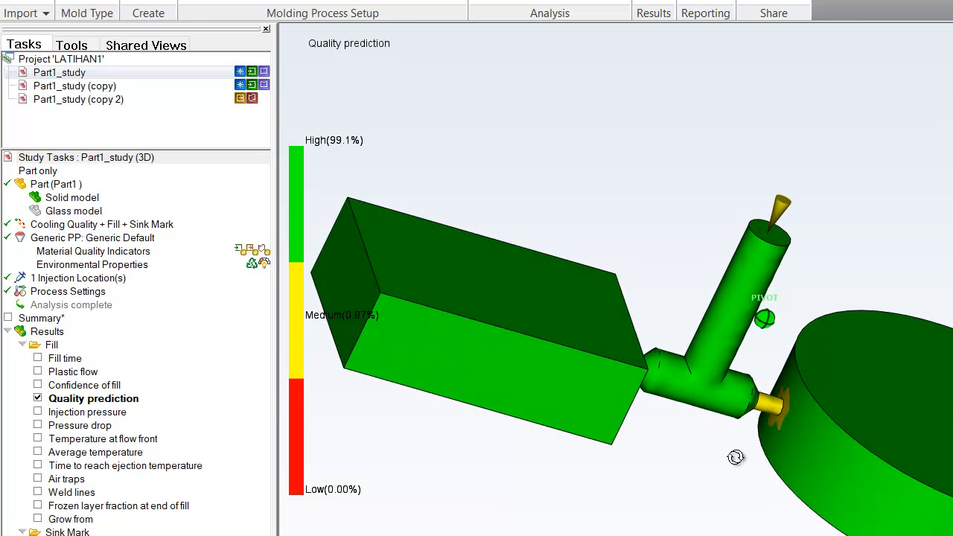
scroll(759, 419, up, 3)
scroll(764, 419, down, 3)
mouse_move(762, 415)
mouse_down()
mouse_move(747, 427)
mouse_move(656, 404)
mouse_move(575, 419)
mouse_up()
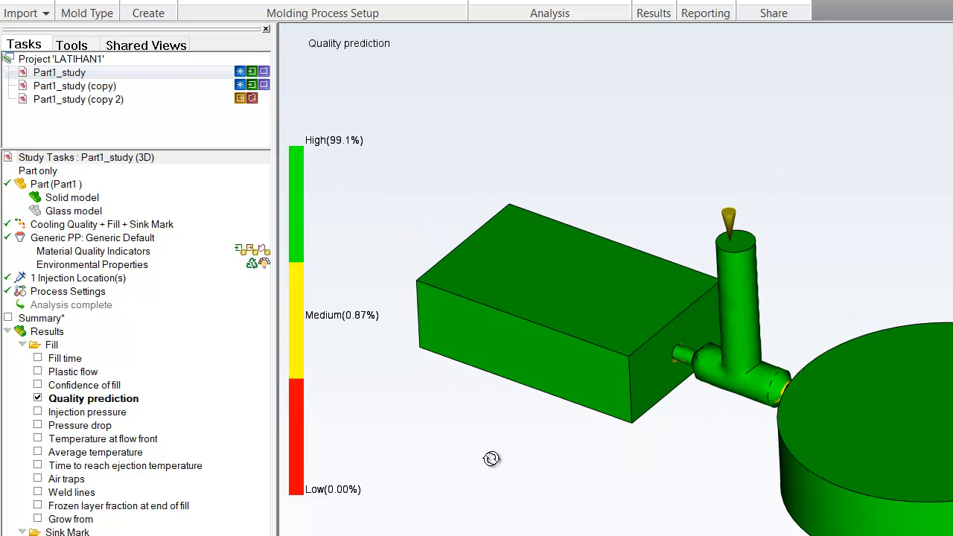
Display the Air traps result followed by Weld lines, and examine each one around the runner and the two parts
click(37, 479)
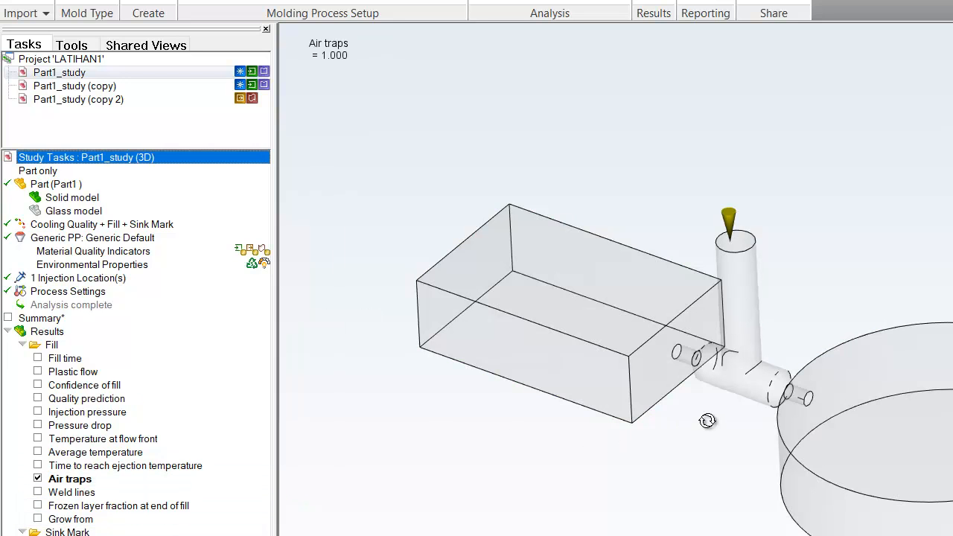
scroll(617, 405, up, 5)
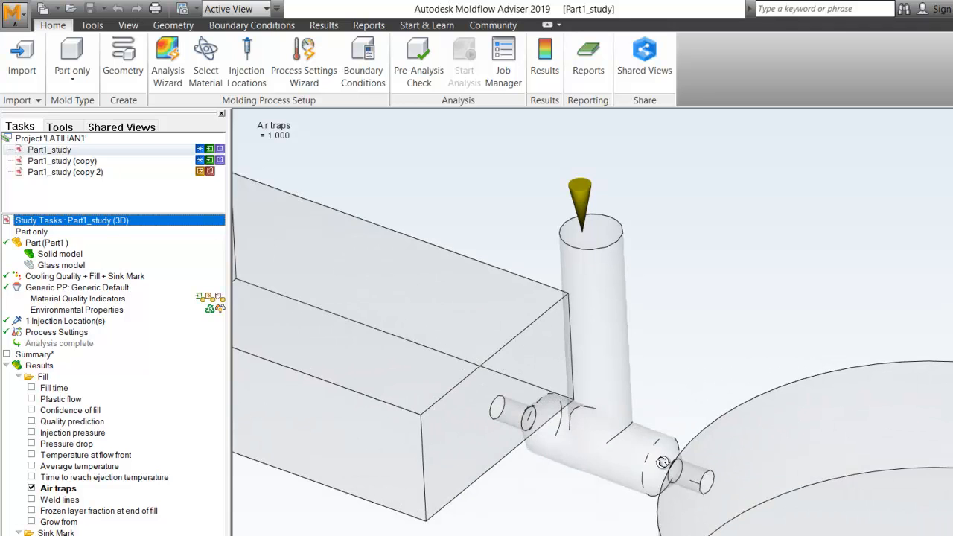
scroll(663, 463, down, 4)
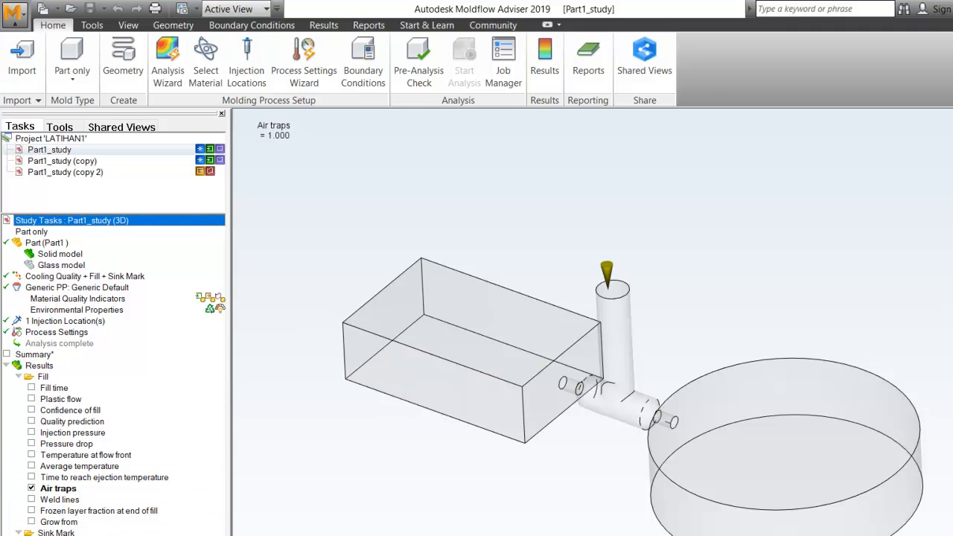
click(32, 501)
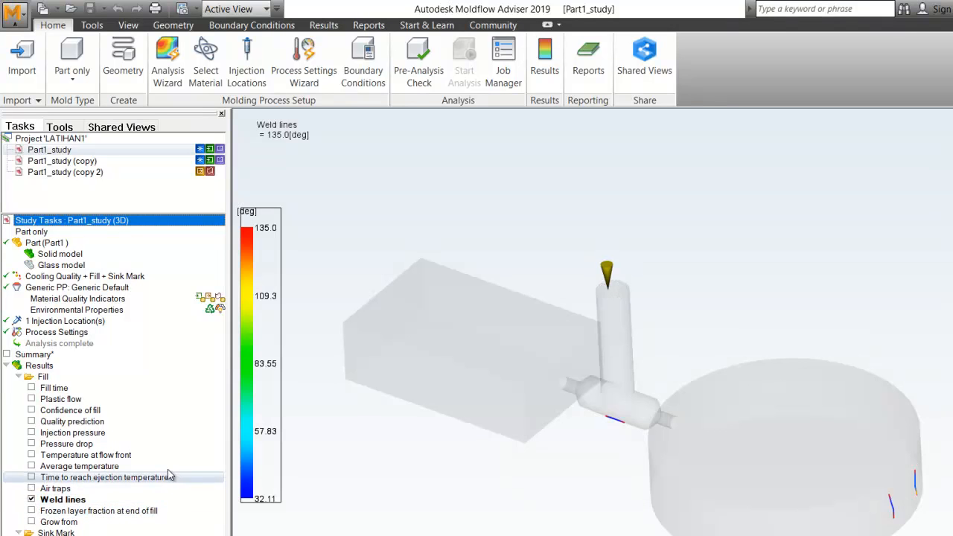
drag(922, 493, 850, 499)
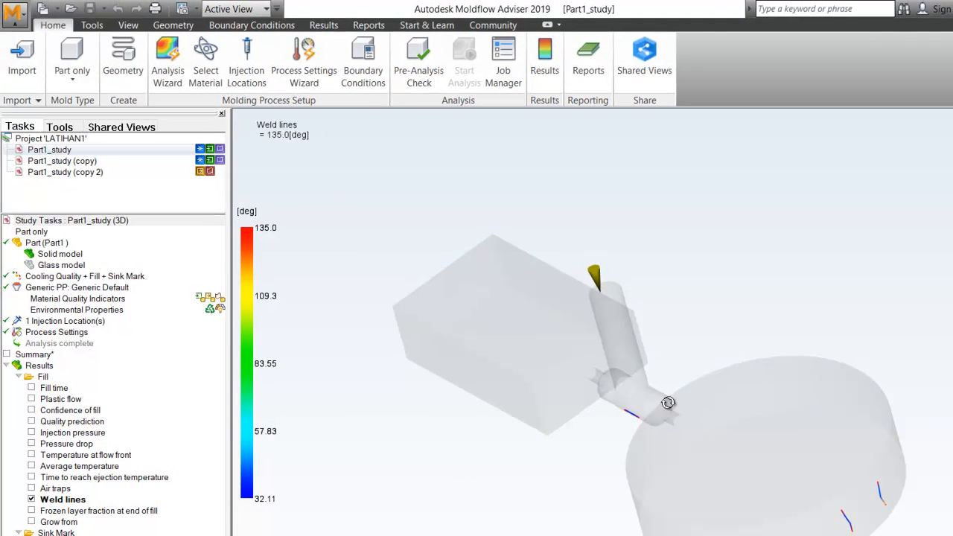
drag(683, 475, 730, 466)
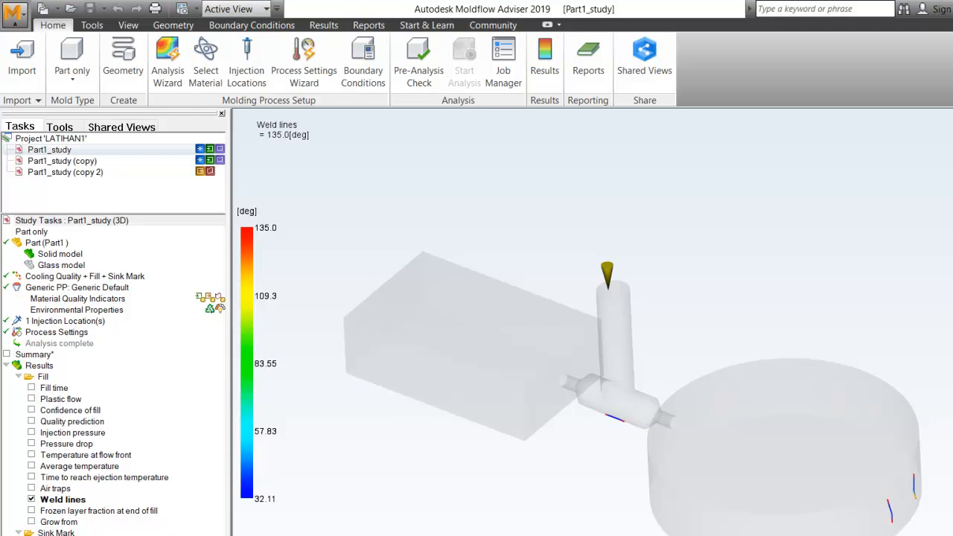
Display the Sink marks estimate result and examine the side faces of the block and the round part
click(31, 535)
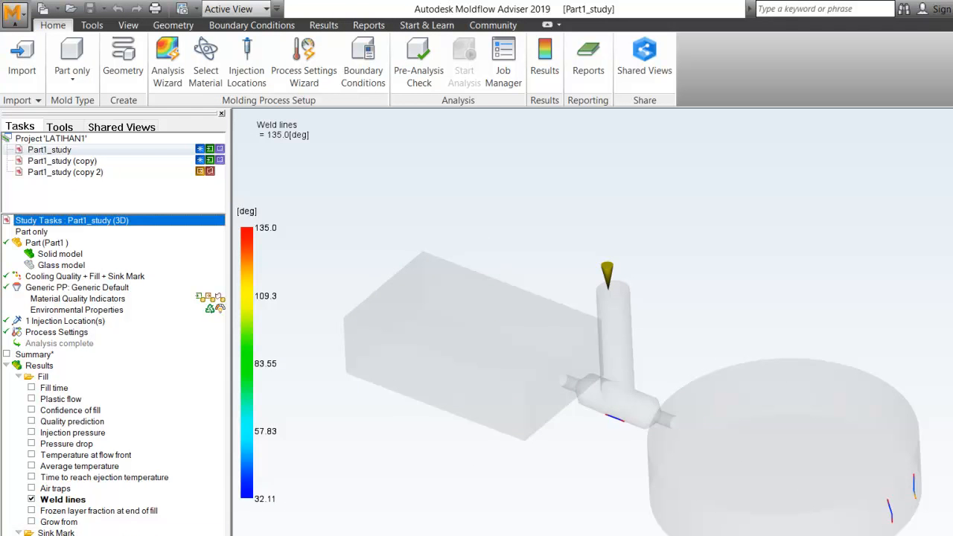
mouse_move(592, 526)
mouse_down()
mouse_move(592, 417)
mouse_move(597, 455)
mouse_move(547, 419)
mouse_up()
mouse_move(459, 418)
mouse_down()
mouse_move(549, 379)
mouse_move(517, 444)
mouse_move(467, 437)
mouse_up()
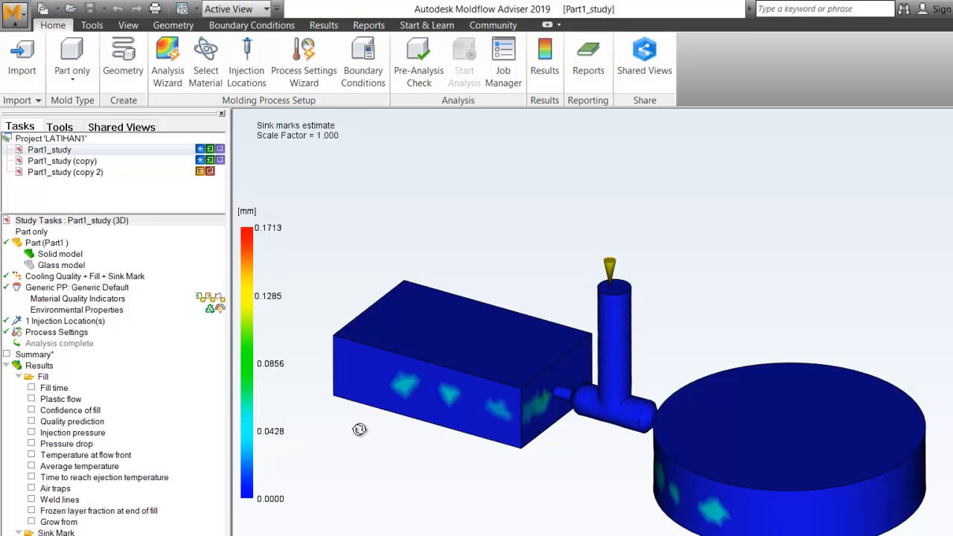
mouse_move(442, 474)
mouse_down()
mouse_move(464, 452)
mouse_move(662, 452)
mouse_move(660, 471)
mouse_up()
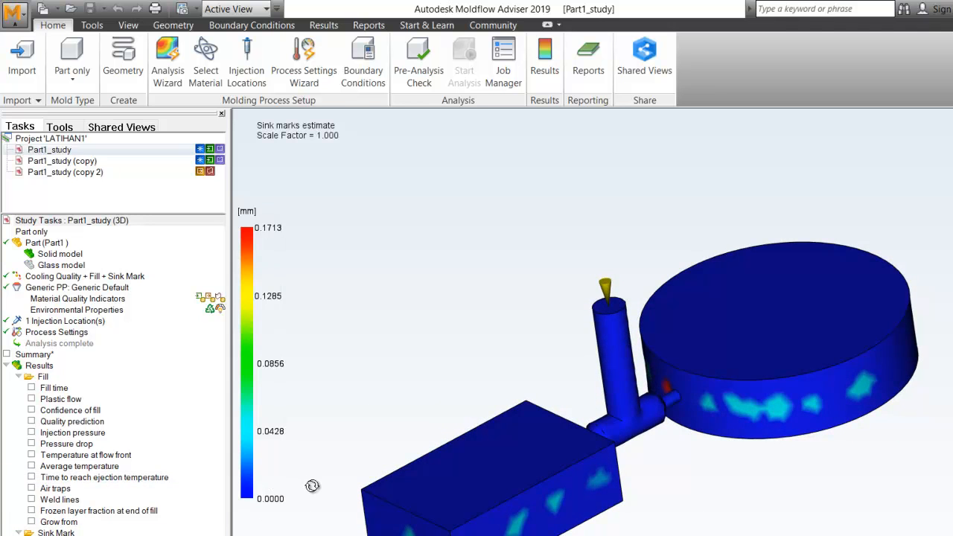
scroll(313, 487, up, 1)
scroll(314, 487, down, 3)
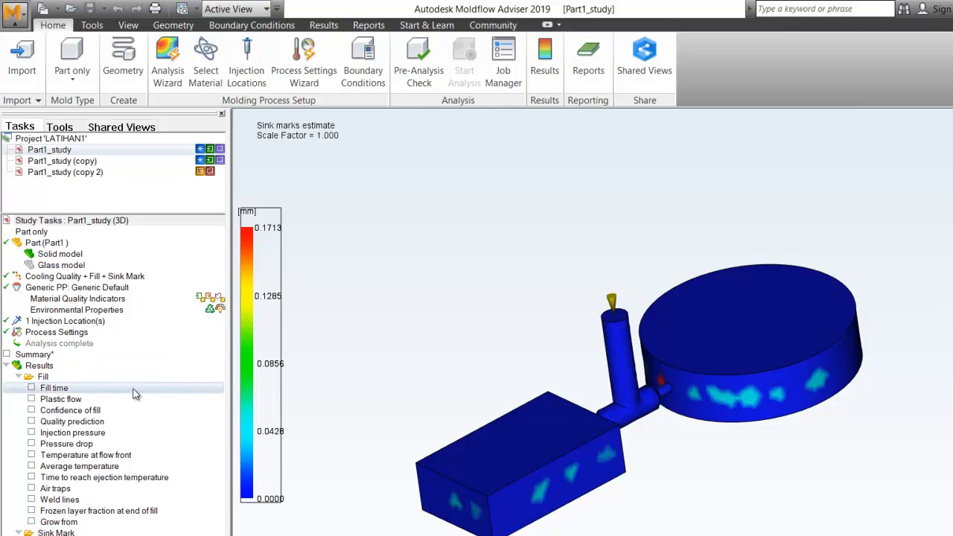
Display the Fill time result and play its filling animation
click(32, 388)
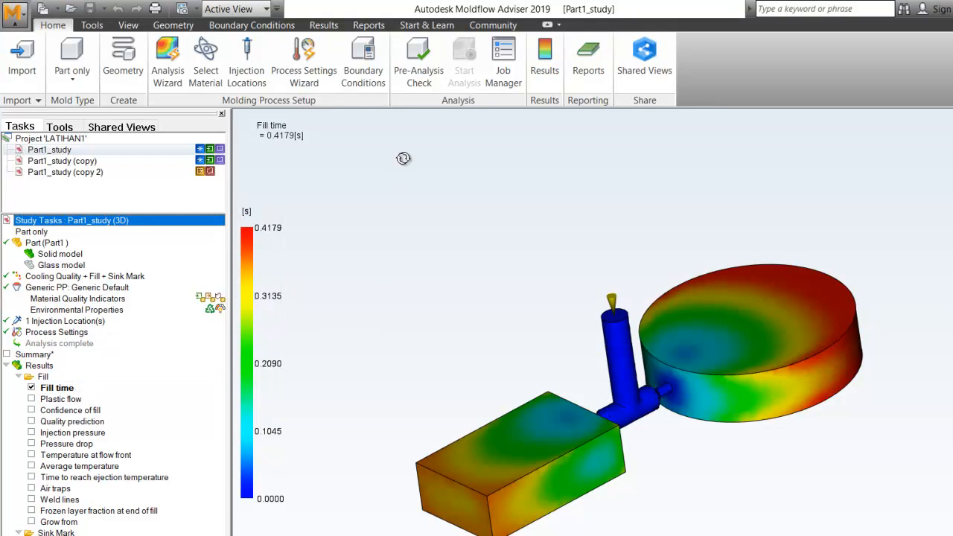
click(543, 66)
click(443, 53)
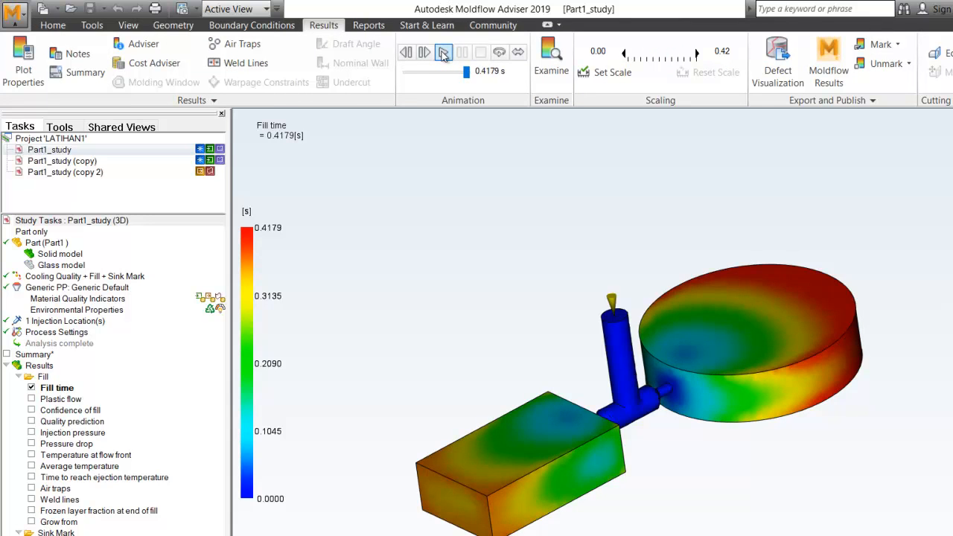
click(443, 53)
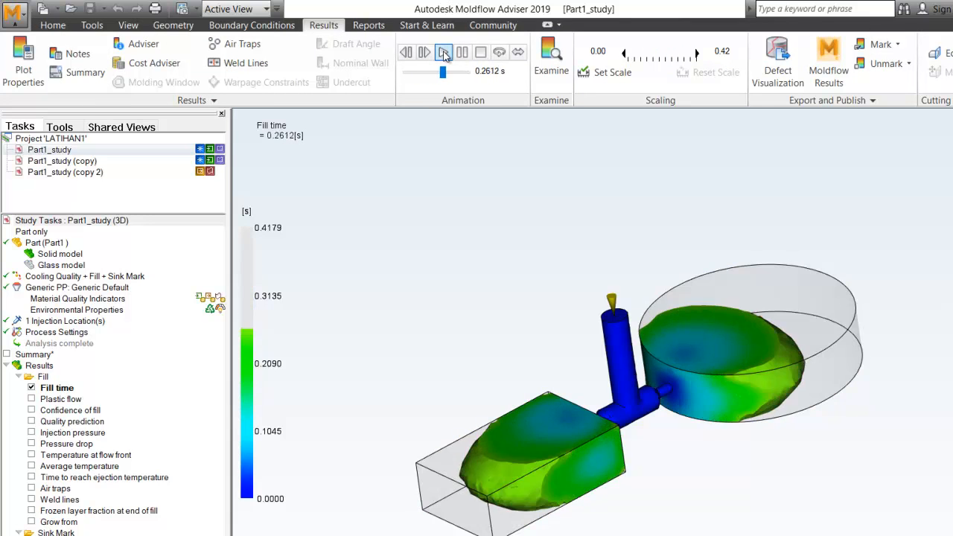
click(443, 53)
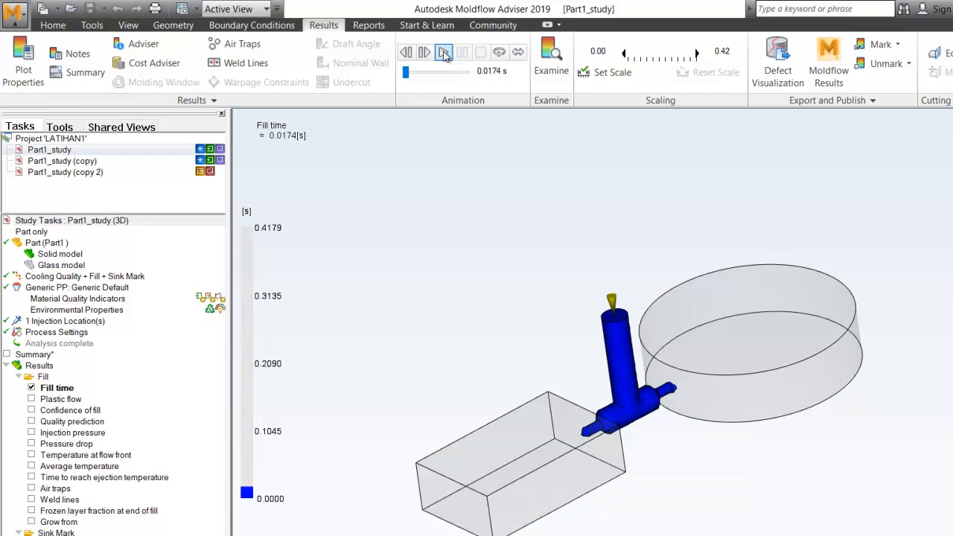
Set the Fill time animation to 0.2960 s, 0.3483 s and 0.2438 s, and compare the flow fronts in both parts
mouse_move(444, 73)
mouse_down()
mouse_move(457, 74)
mouse_move(449, 74)
mouse_up()
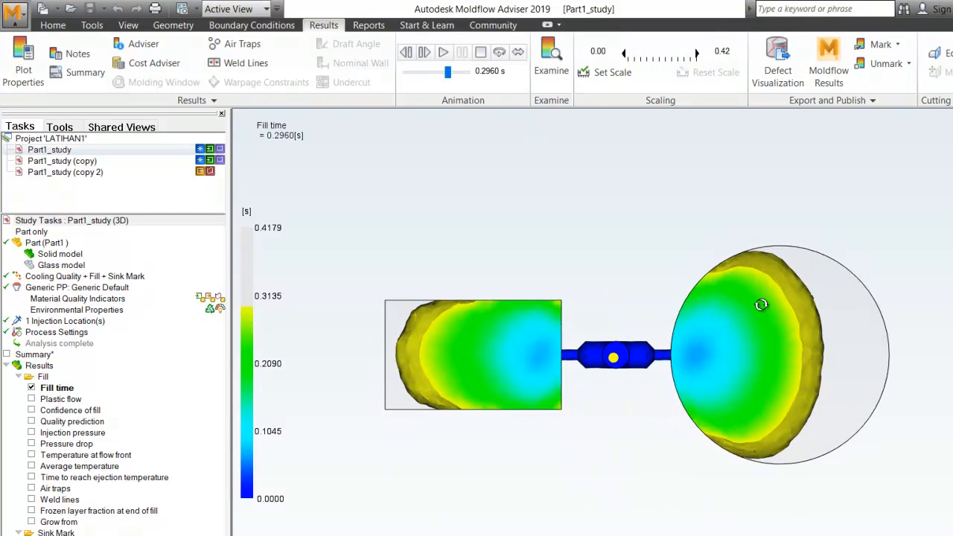
drag(448, 74, 460, 79)
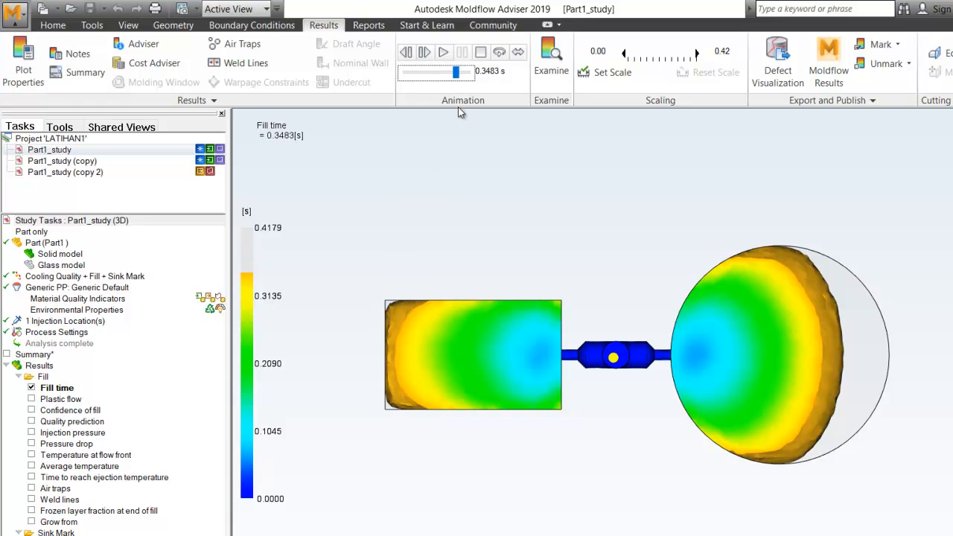
mouse_move(457, 72)
mouse_down()
mouse_move(431, 75)
mouse_move(439, 72)
mouse_up()
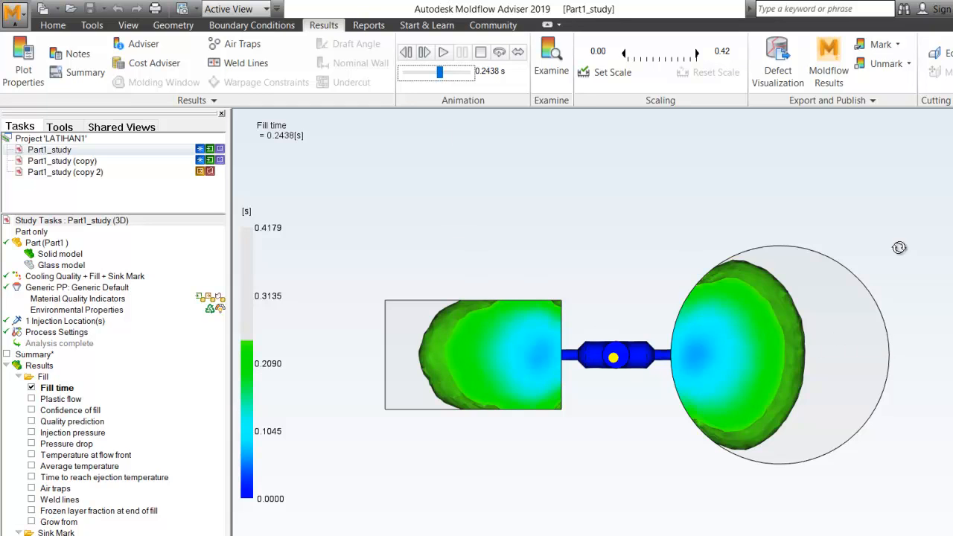
drag(658, 286, 652, 211)
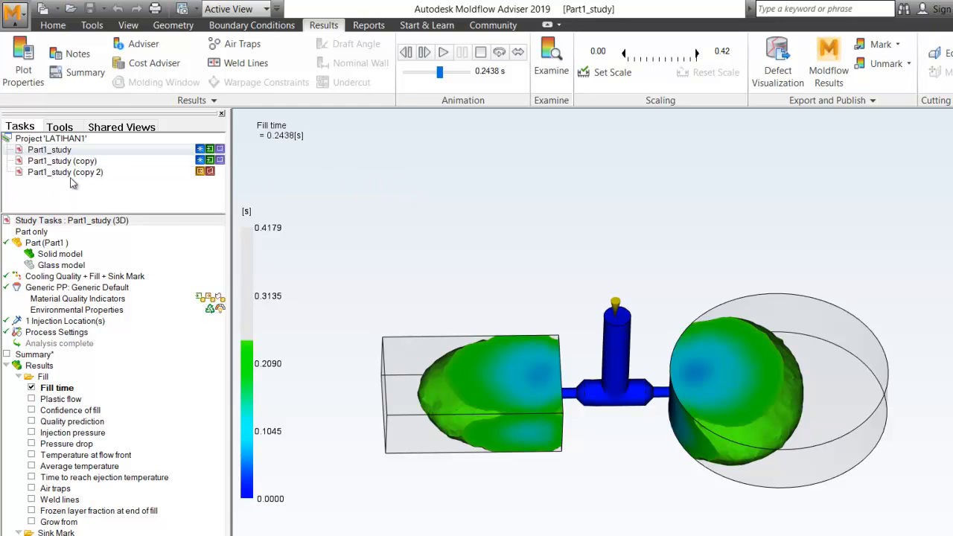
mouse_move(77, 166)
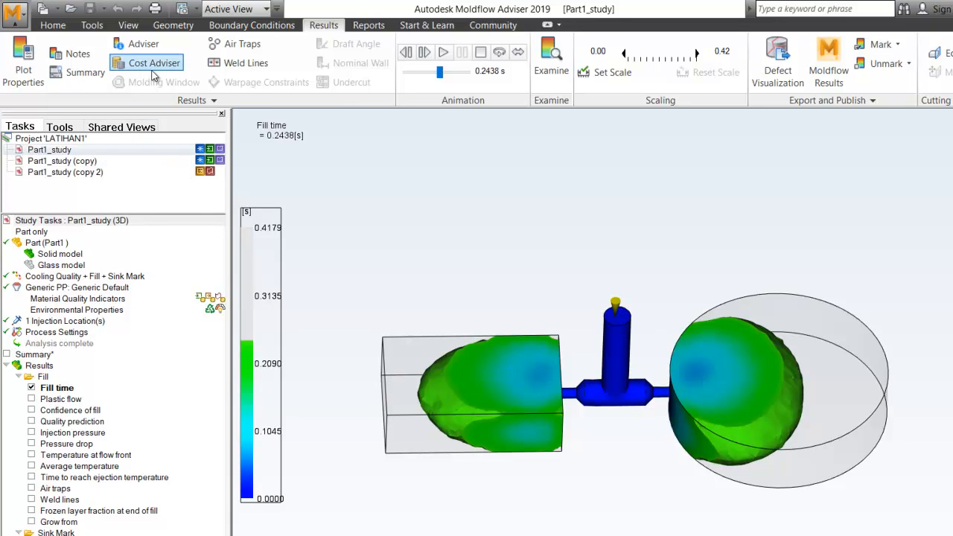
Try a Fill+Pack and Warp analysis sequence without Cooling Quality and Sink Mark, and cancel the analysis setup
click(53, 24)
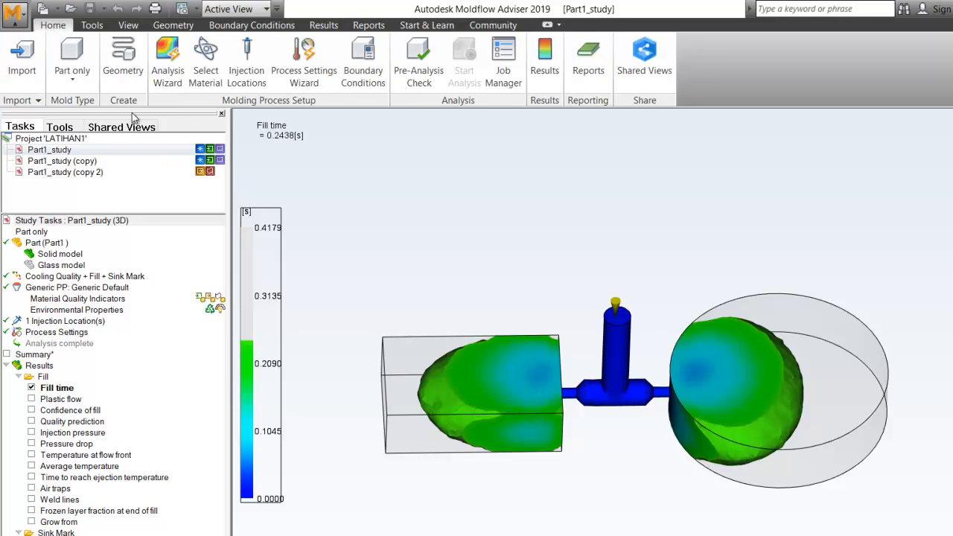
click(177, 82)
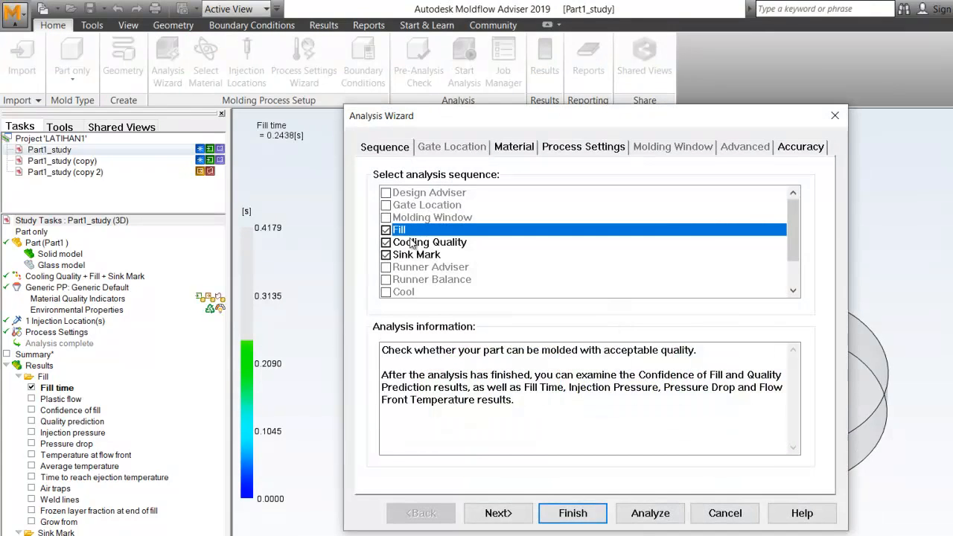
drag(797, 259, 797, 283)
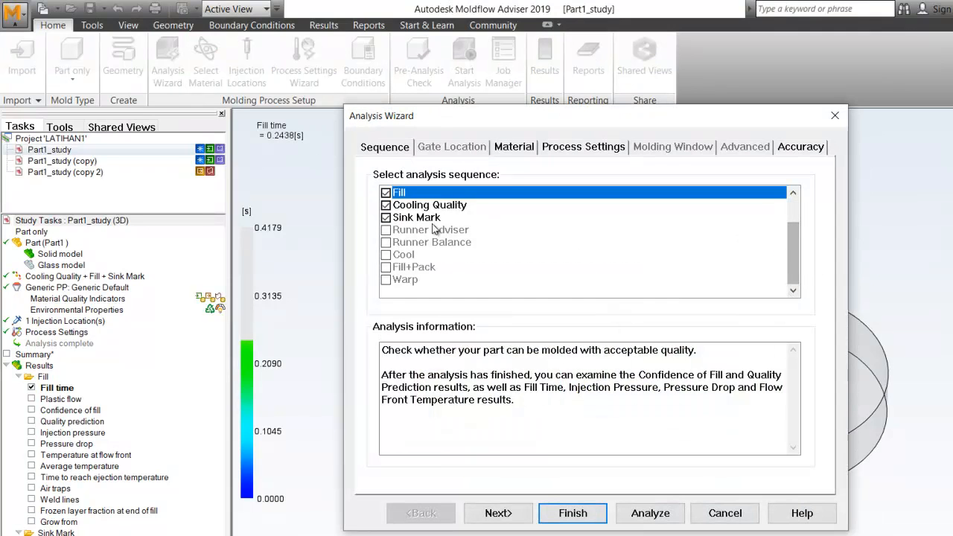
click(385, 193)
click(386, 205)
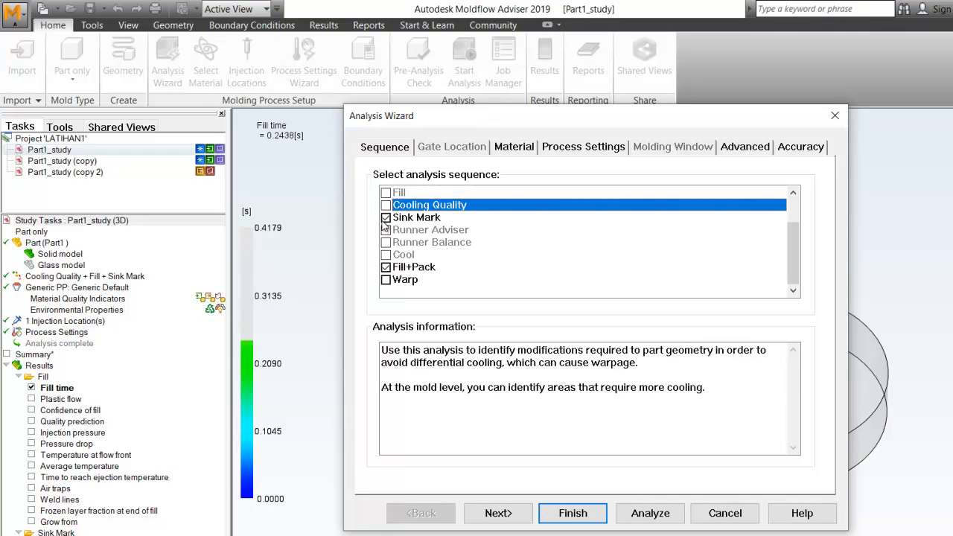
click(386, 217)
click(386, 206)
click(386, 218)
click(386, 206)
click(386, 280)
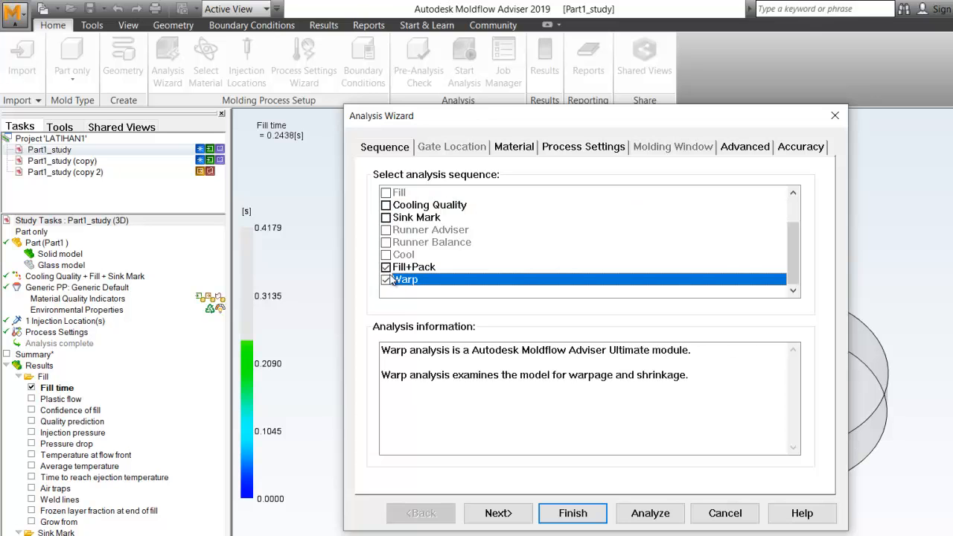
click(387, 279)
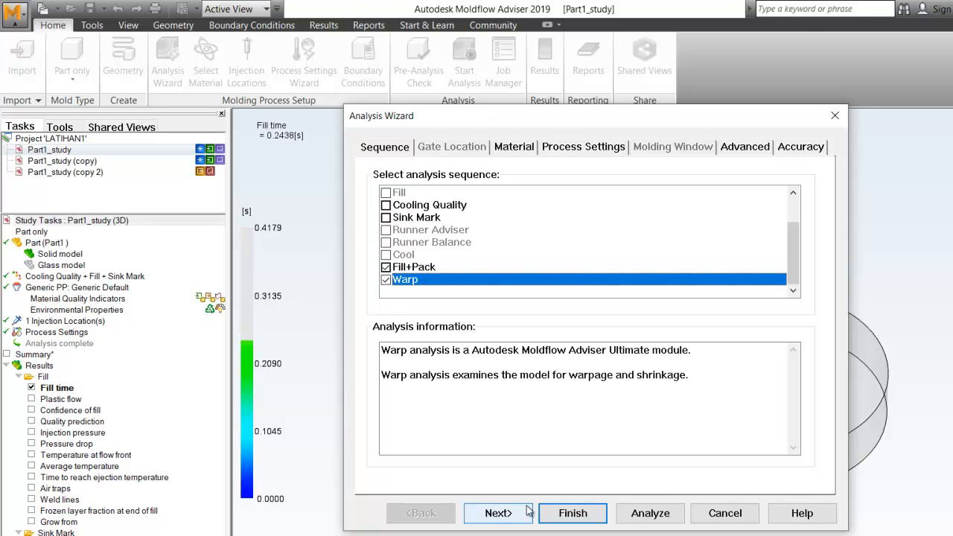
click(721, 514)
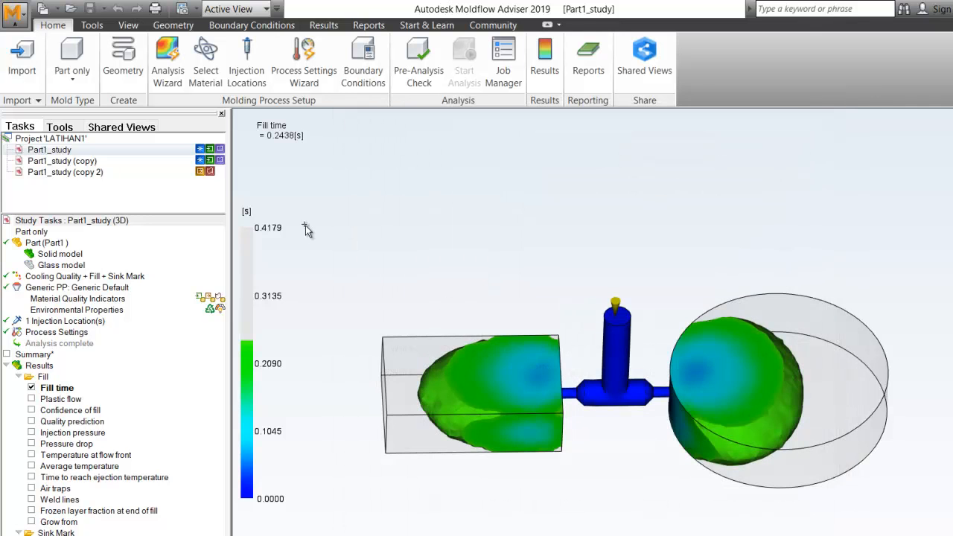
Open Part1_study (copy) from the LATIHAN1 project
click(78, 161)
double_click(78, 161)
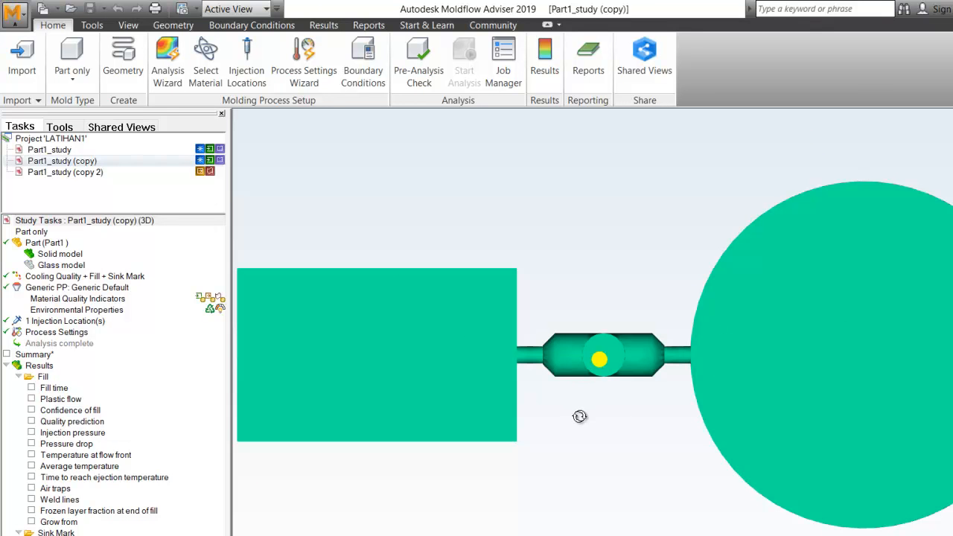
Open Part1_study (copy 2) from the LATIHAN1 project and examine its model from an angled view
mouse_move(692, 450)
mouse_down()
mouse_move(687, 419)
mouse_move(633, 378)
mouse_move(620, 392)
mouse_up()
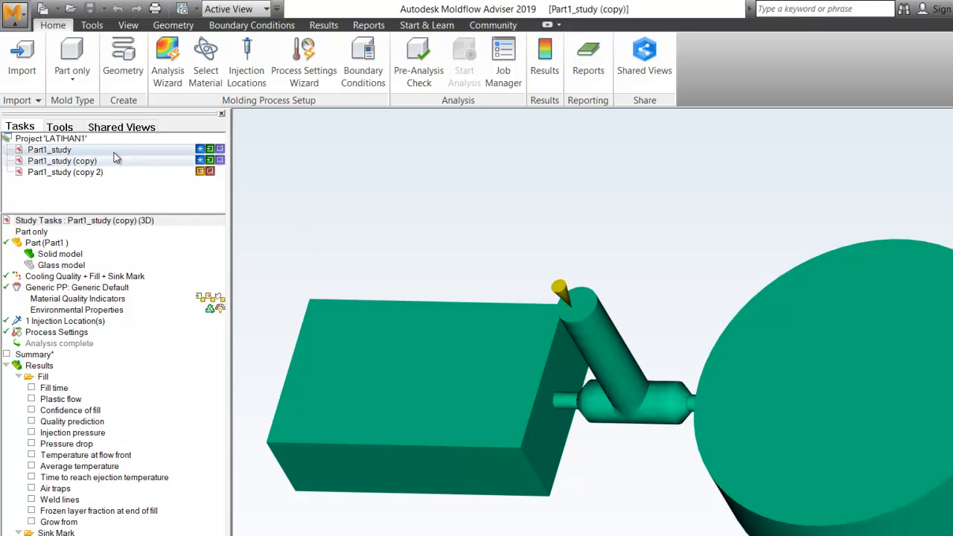
double_click(98, 173)
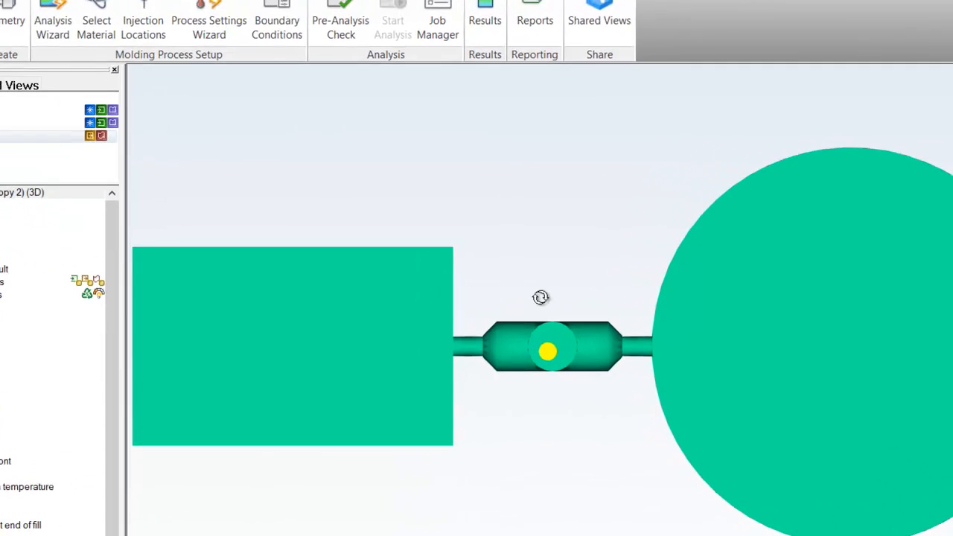
mouse_move(592, 312)
middle_down()
mouse_move(595, 292)
mouse_move(562, 224)
middle_up()
middle_drag(484, 185, 466, 186)
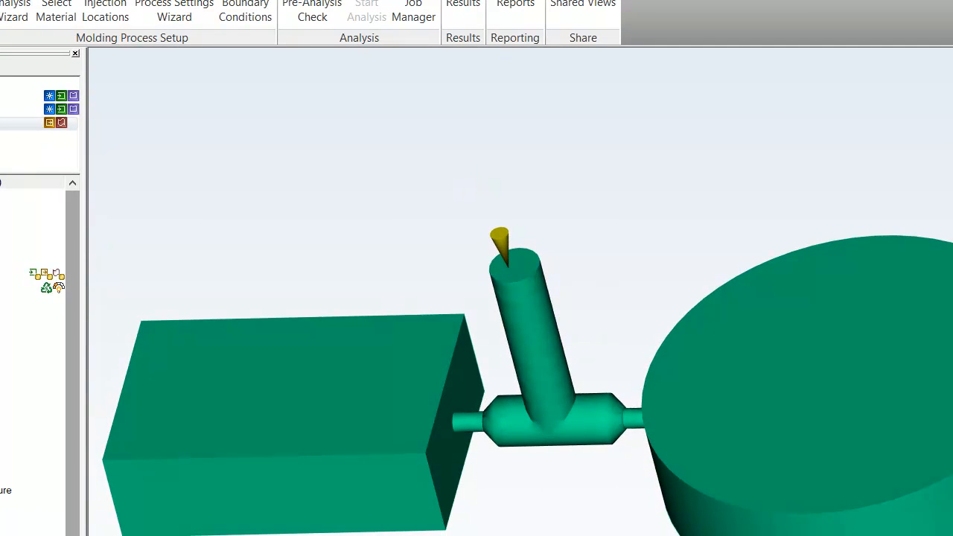
Display the Deflection, all effects result and examine the warpage of both parts against their undeformed outlines
scroll(37, 358, down, 1)
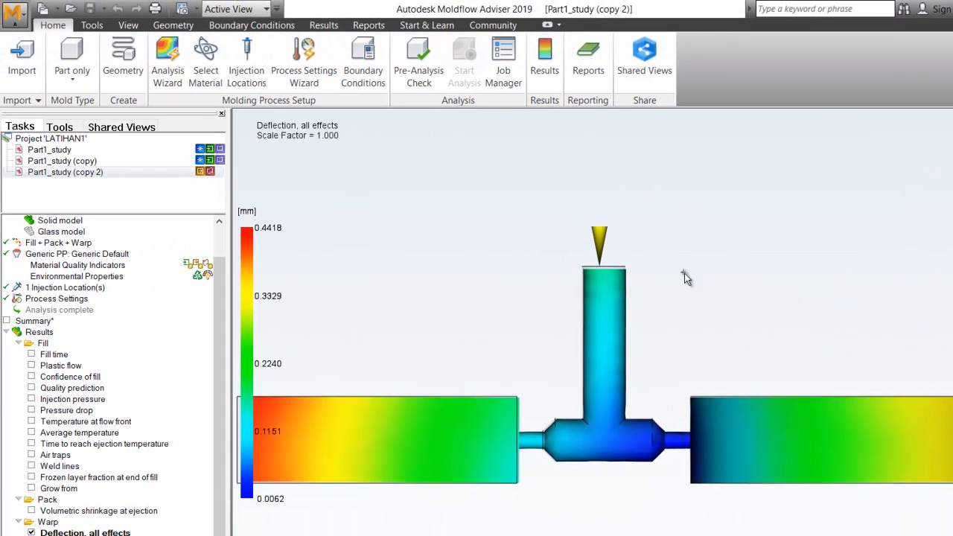
scroll(627, 251, up, 1)
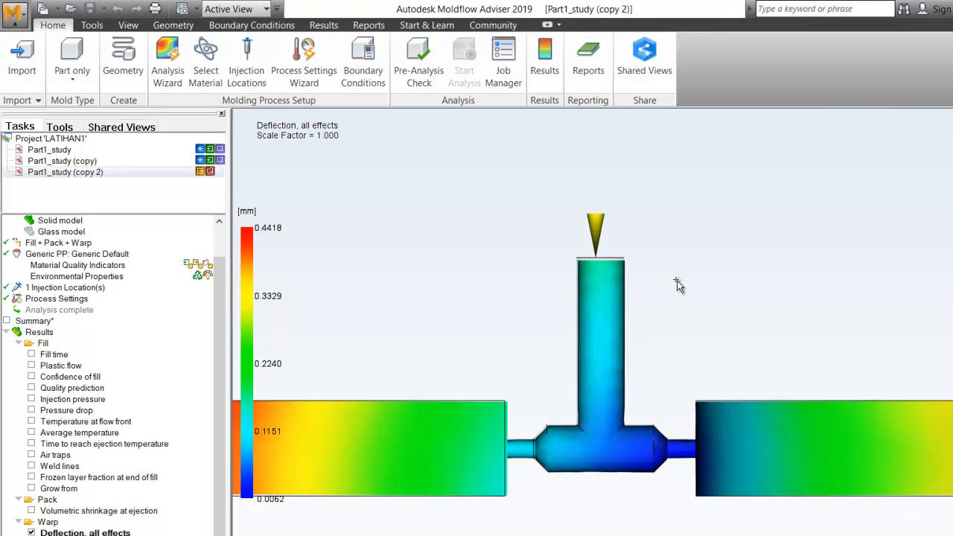
scroll(677, 285, down, 1)
scroll(335, 406, down, 1)
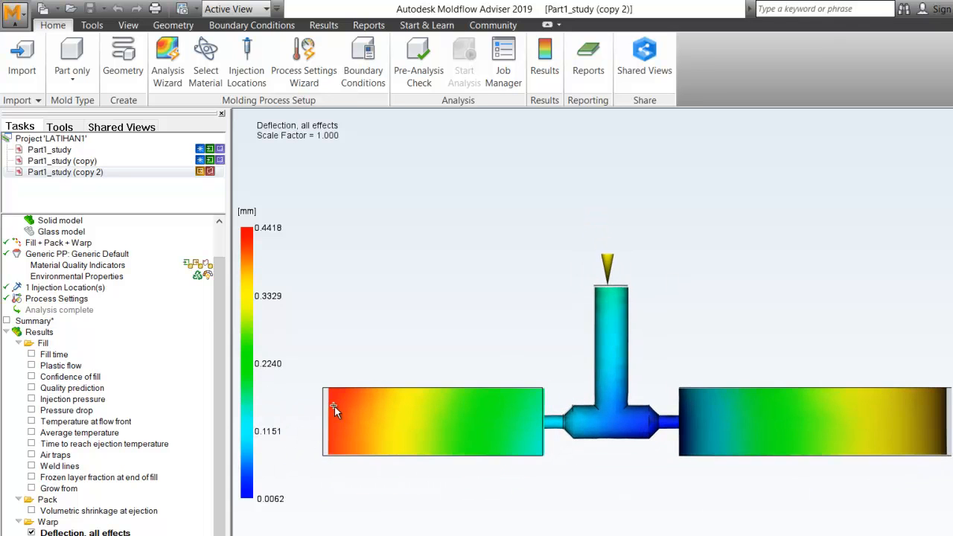
scroll(324, 399, up, 1)
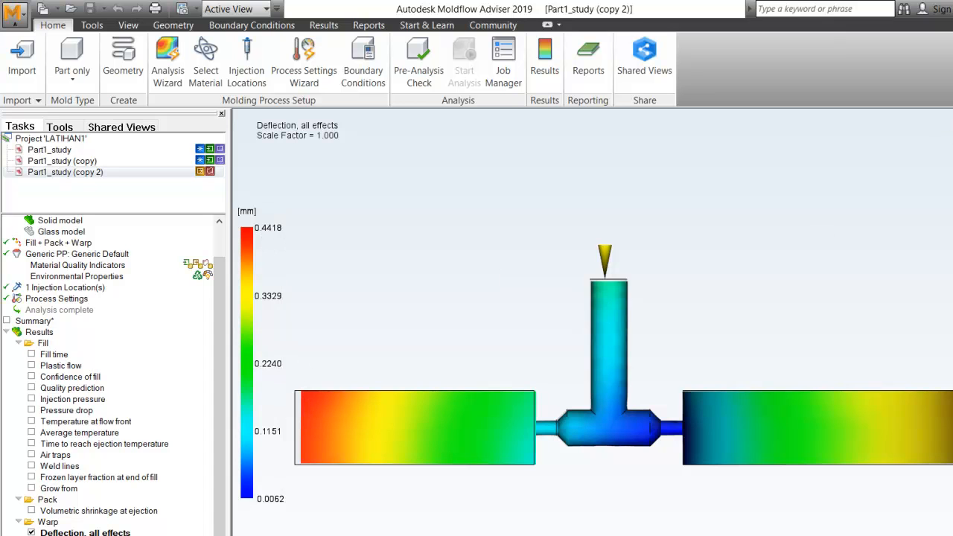
drag(547, 329, 357, 393)
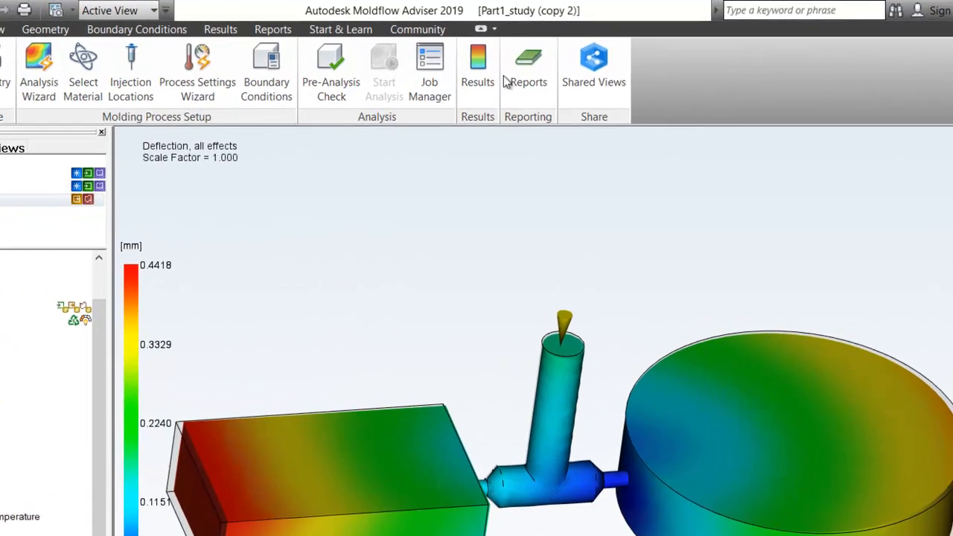
Play the animation of the Deflection, all effects result
click(545, 60)
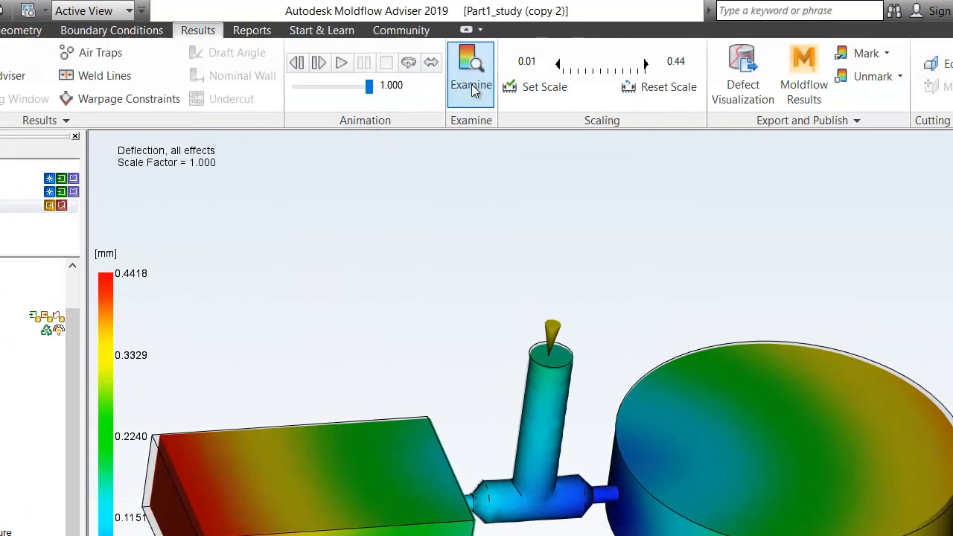
click(334, 67)
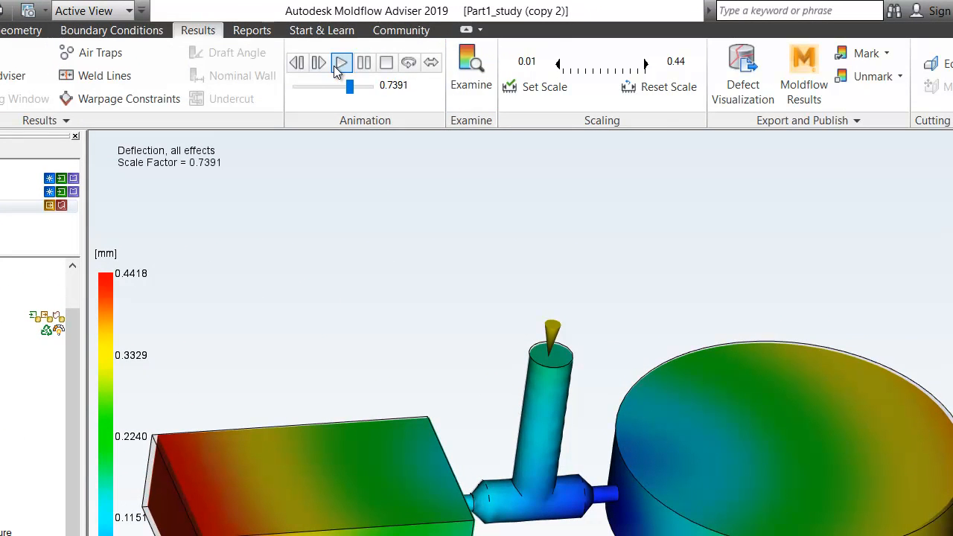
click(337, 64)
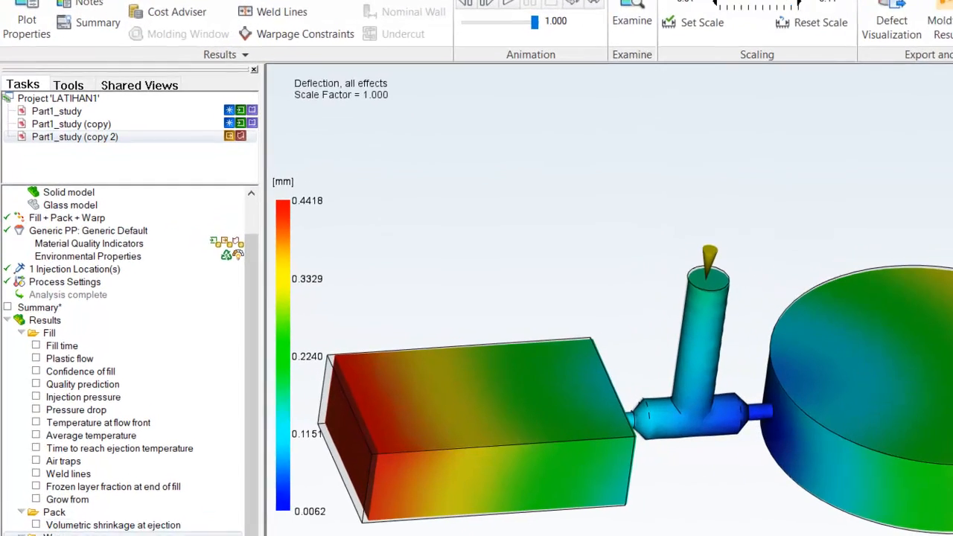
Display the Volumetric shrinkage at ejection result, examine it on both parts and set its animation to loop
click(31, 511)
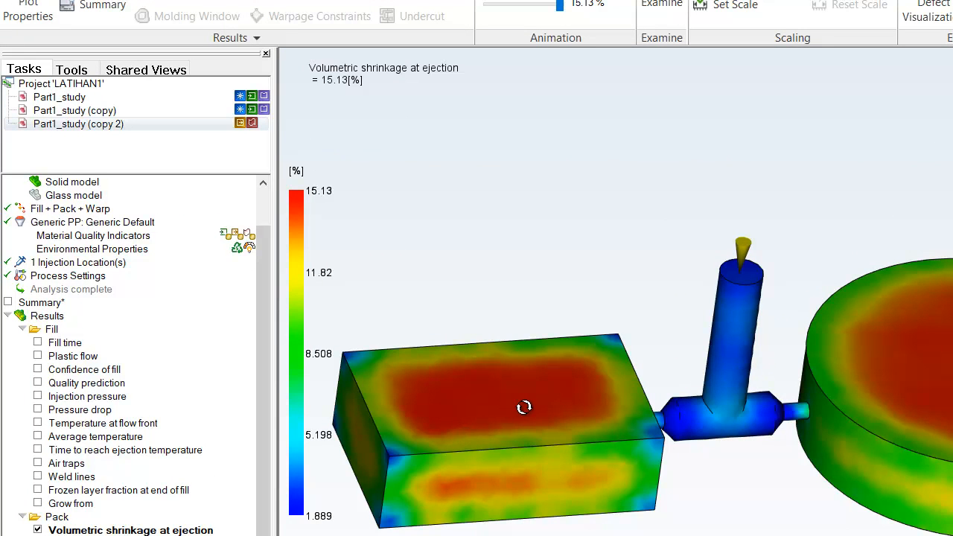
mouse_move(526, 406)
mouse_down()
mouse_move(528, 440)
mouse_move(519, 404)
mouse_move(496, 404)
mouse_move(489, 421)
mouse_move(536, 362)
mouse_move(592, 198)
mouse_move(574, 317)
mouse_move(538, 340)
mouse_move(526, 423)
mouse_move(509, 431)
mouse_up()
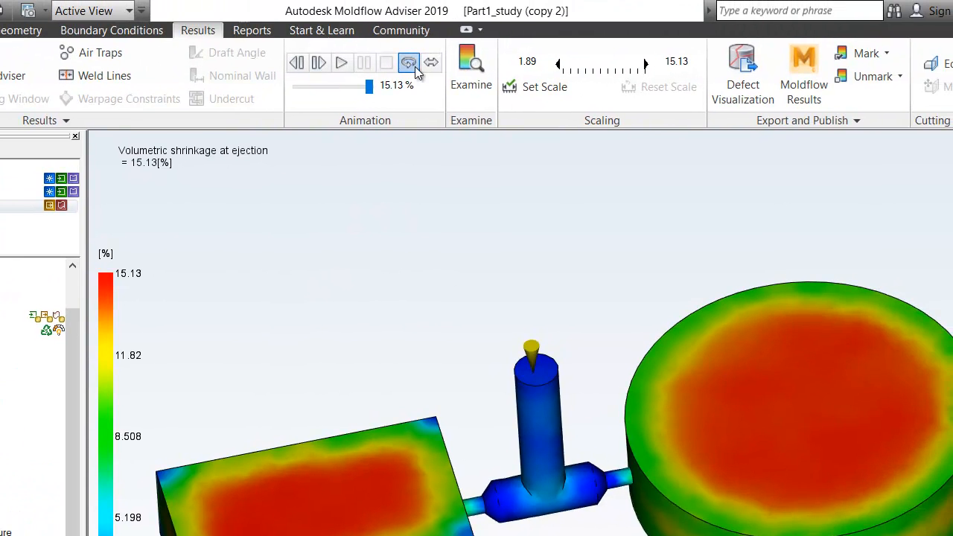
click(410, 63)
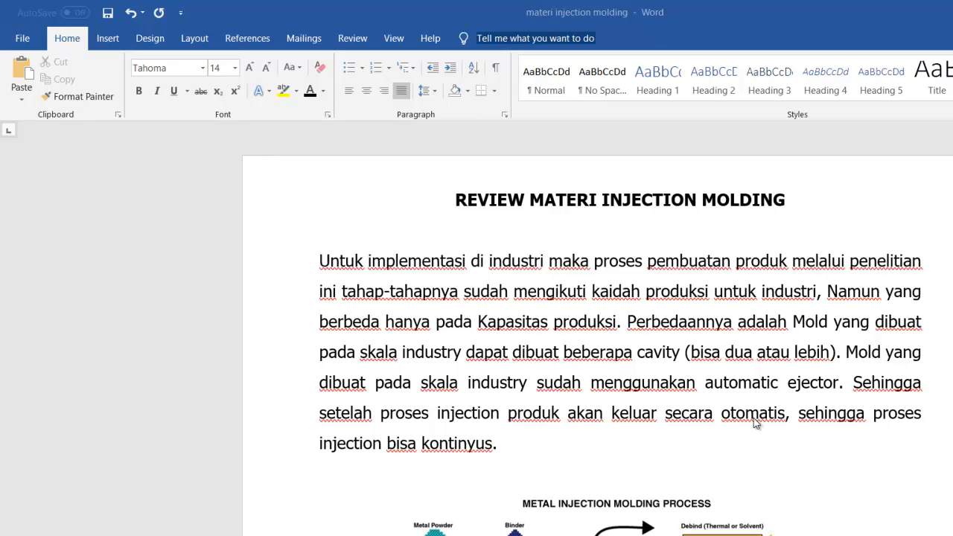
Switch to the "materi injection molding" document in Word and review its introductory paragraph and Metal Injection Molding Process diagram
scroll(754, 420, down, 5)
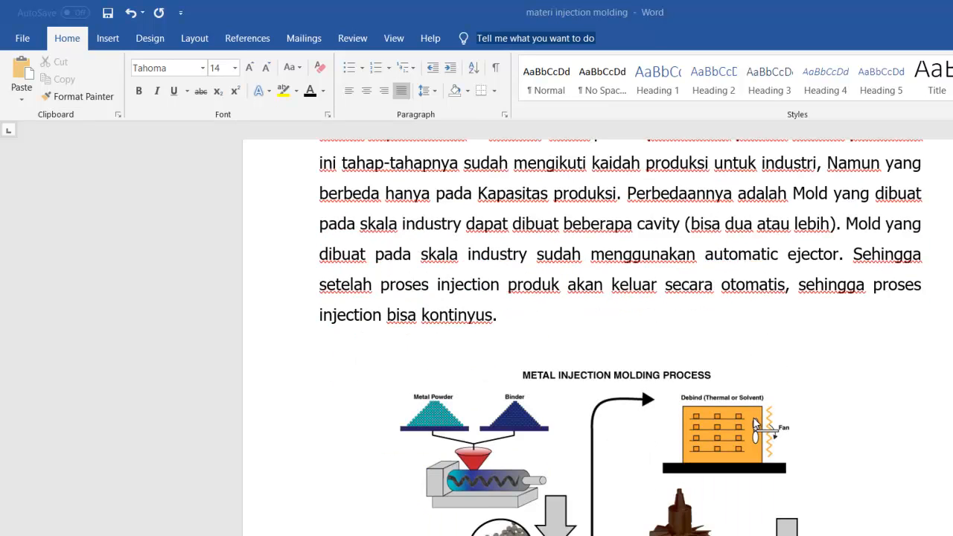
scroll(754, 423, down, 2)
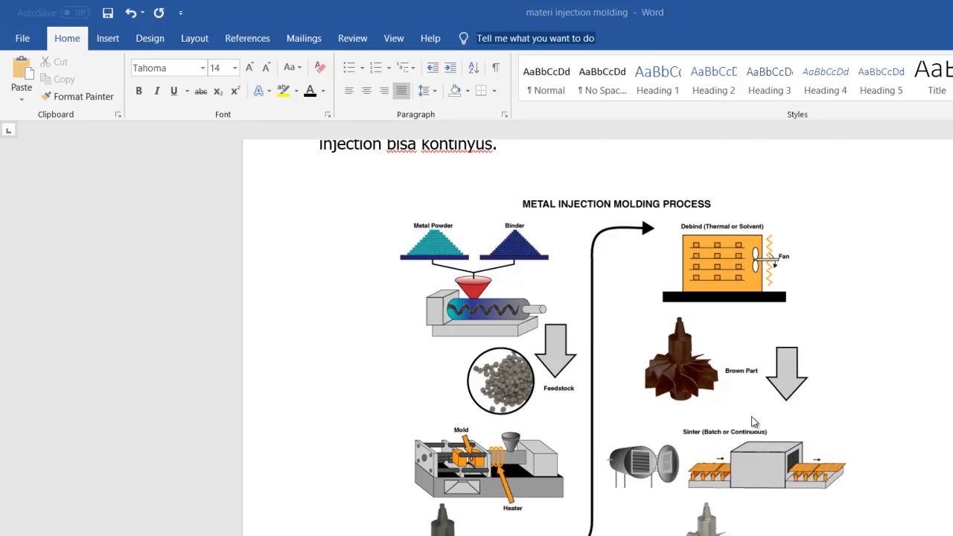
scroll(752, 422, up, 2)
scroll(752, 422, up, 2)
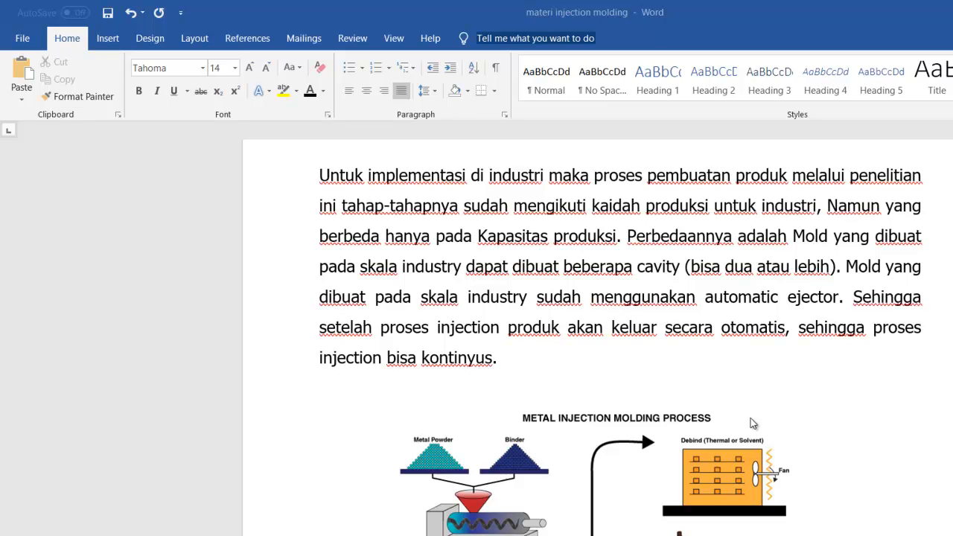
scroll(751, 423, up, 1)
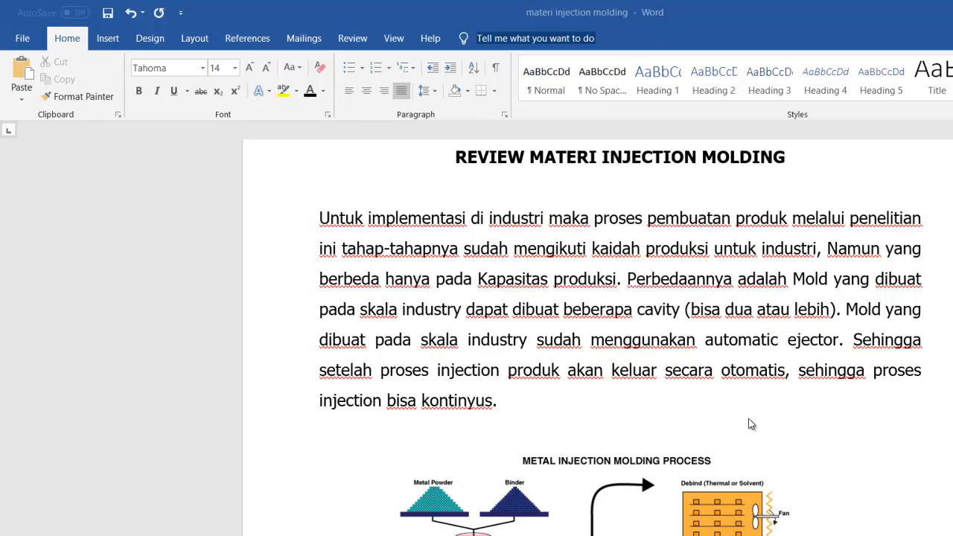
scroll(751, 424, down, 3)
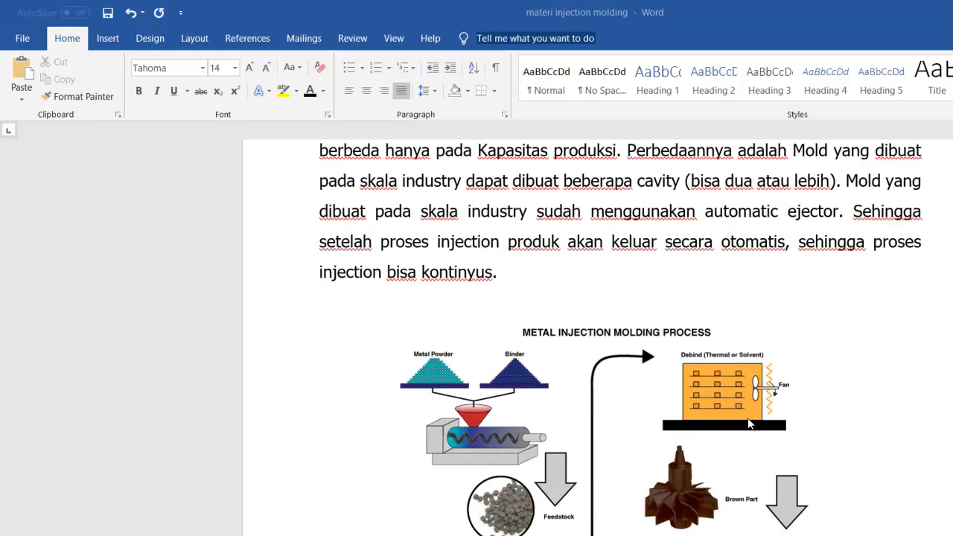
scroll(751, 424, down, 2)
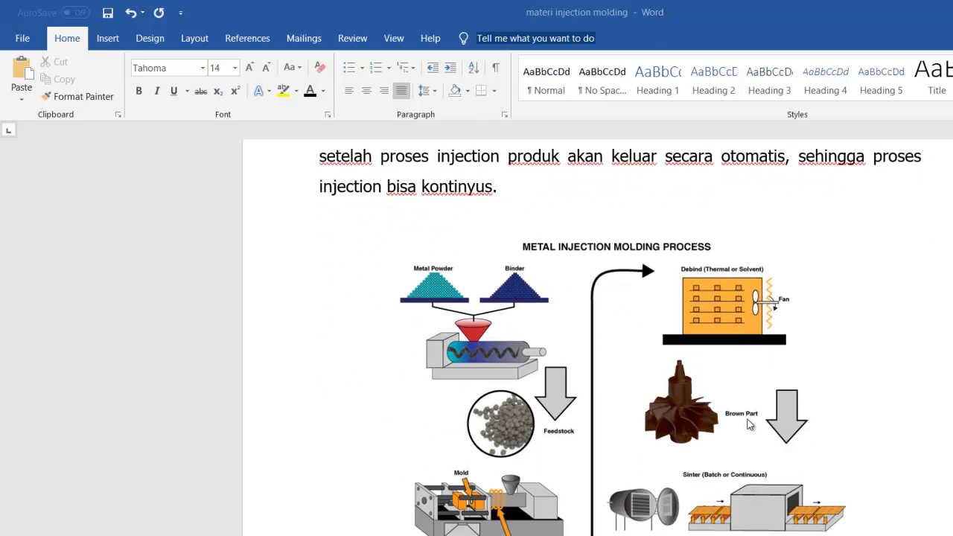